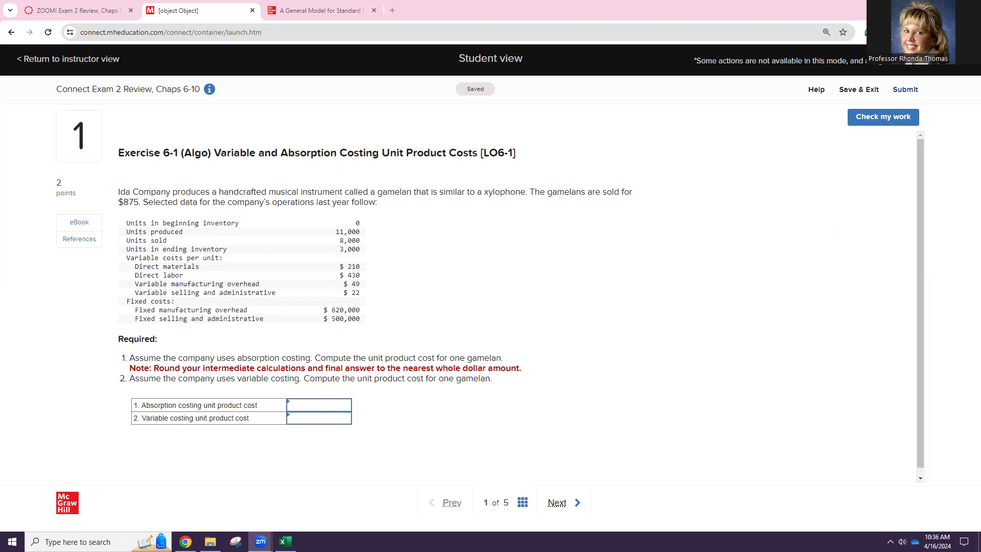
Step: Arrange the exercise page and the Excel review workbook side by side at full height, widening both windows slightly
left_click(790, 13)
double_click(790, 14)
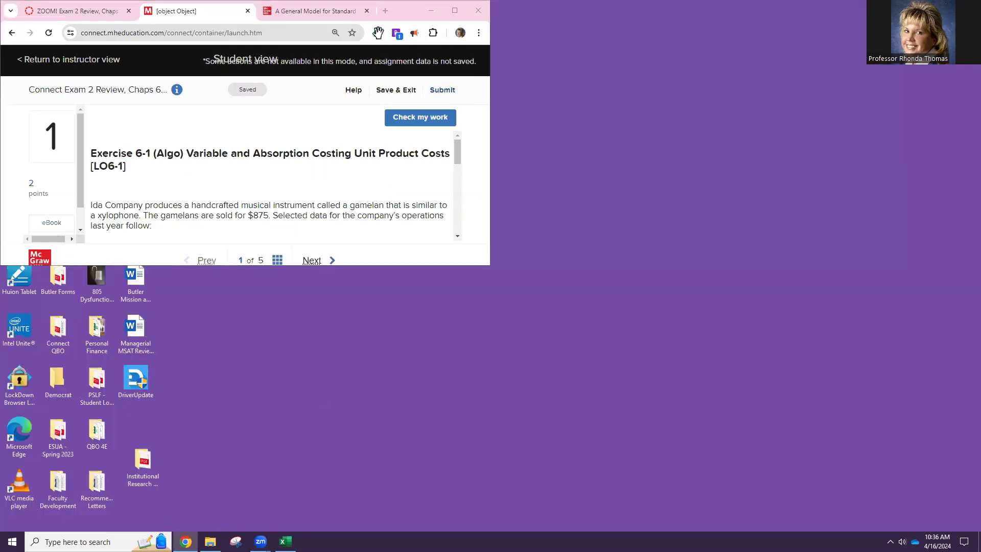
left_click_drag(350, 265, 350, 532)
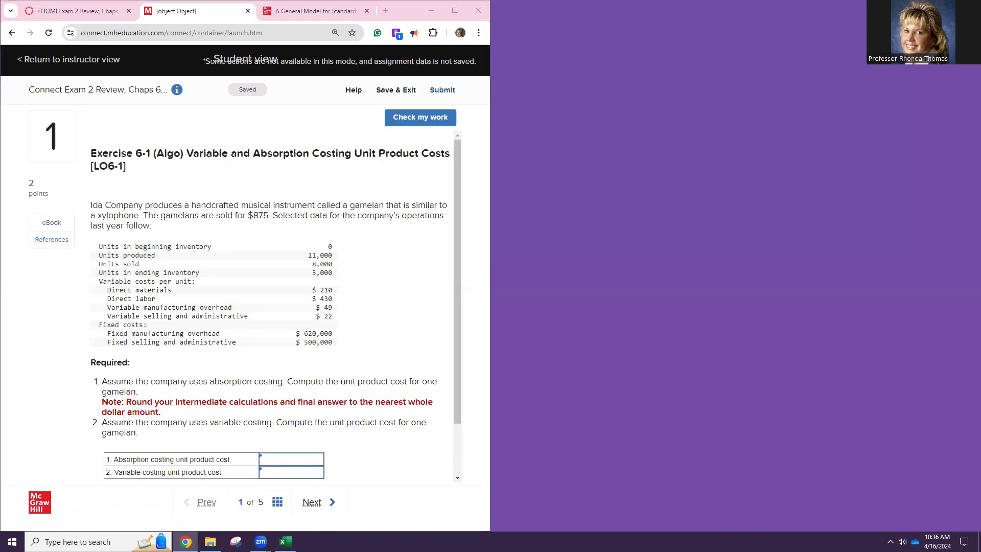
scroll(710, 218, "up", 20)
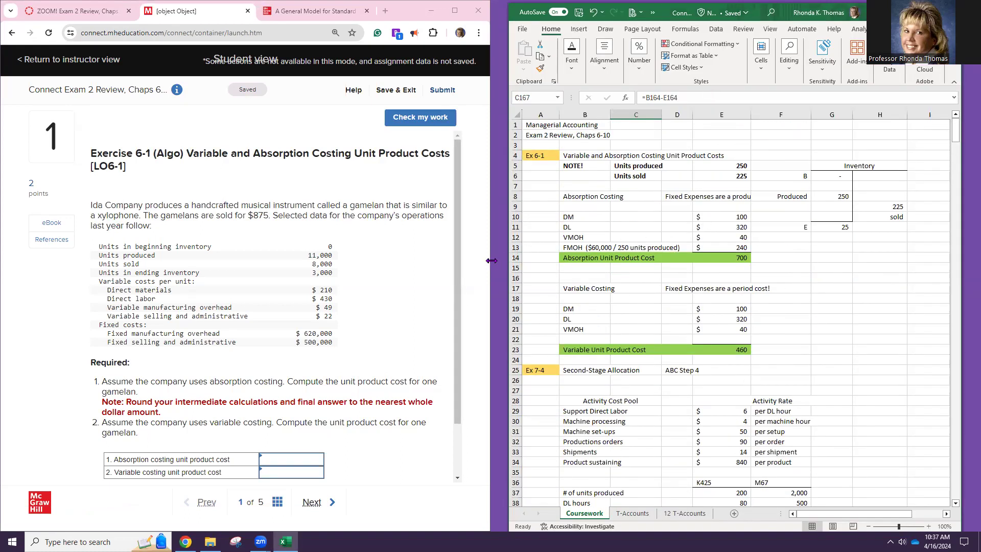
left_click_drag(491, 261, 507, 260)
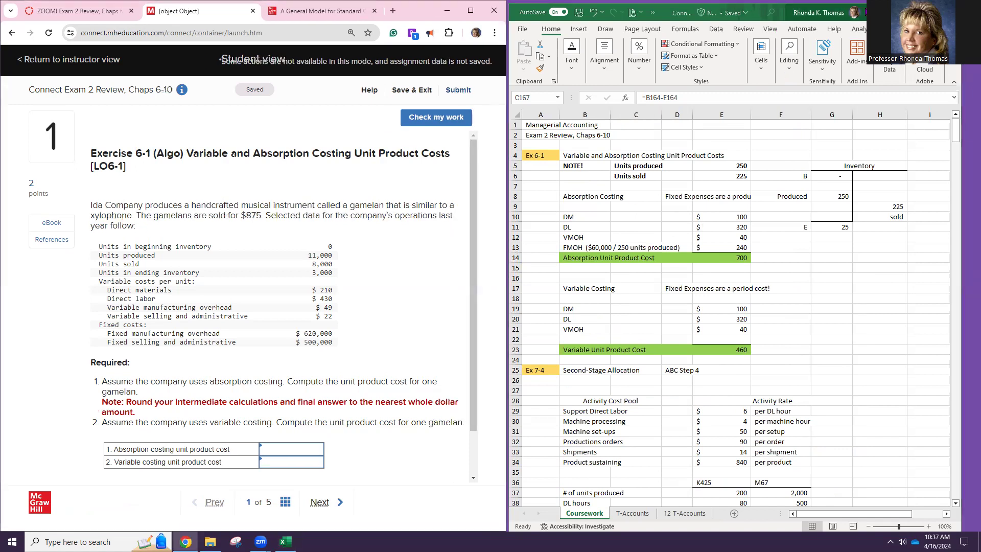
left_click_drag(963, 108, 977, 109)
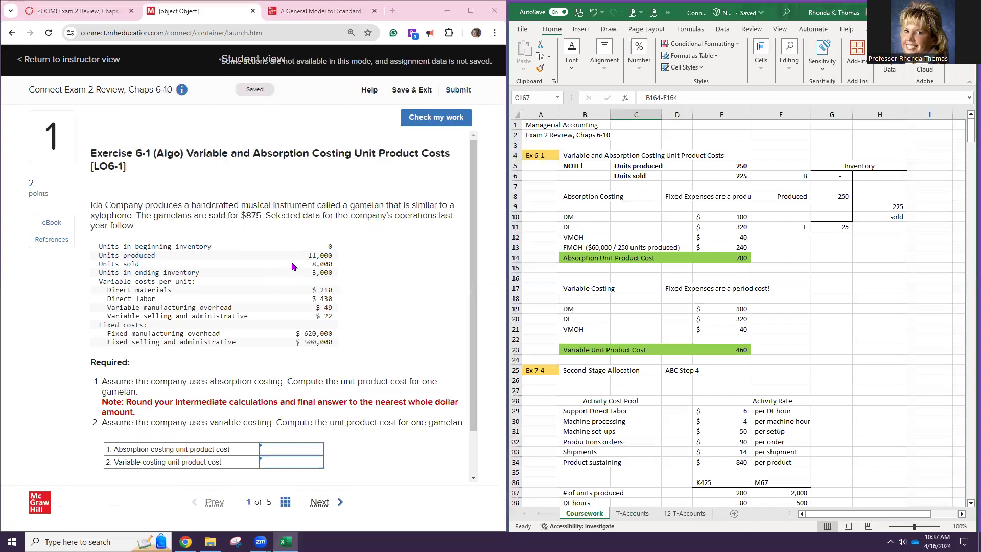
Step: Set Exercise 6-1's units produced to 11,000 and units sold to 8,000 in the Coursework sheet
left_click(709, 162)
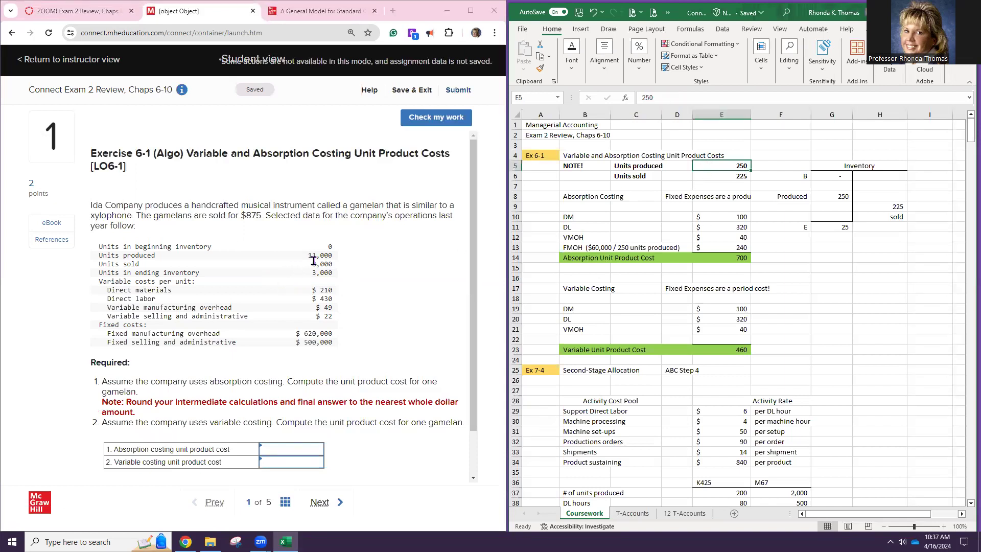
type("11000")
key("Return")
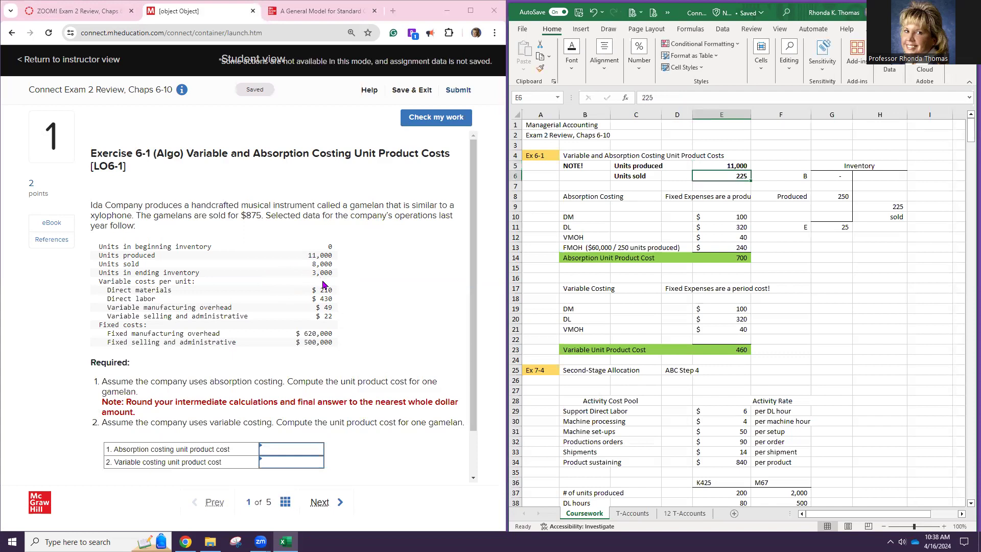
type("8000")
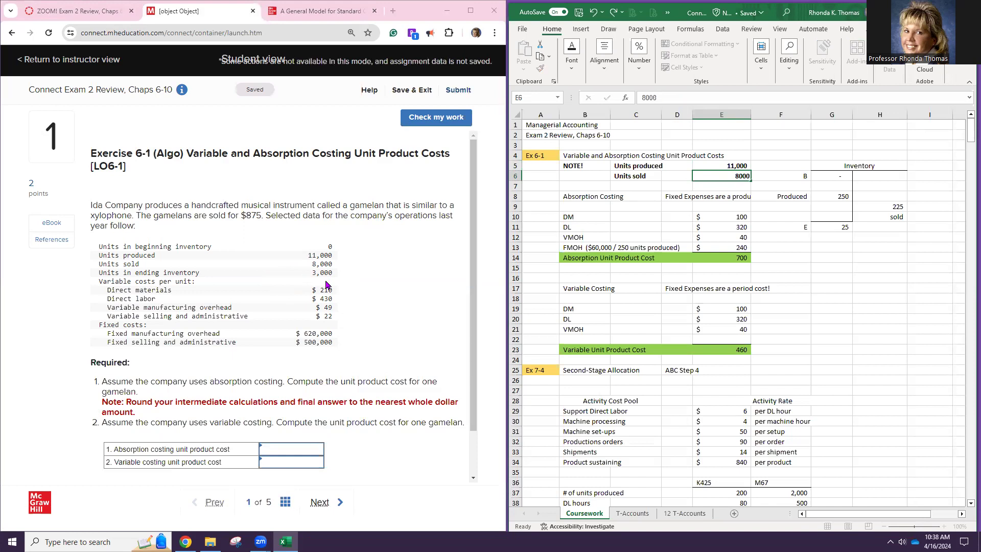
key("Return")
Step: Enter 11,000 units produced and 8,000 units sold in the Inventory T-account
left_click(842, 179)
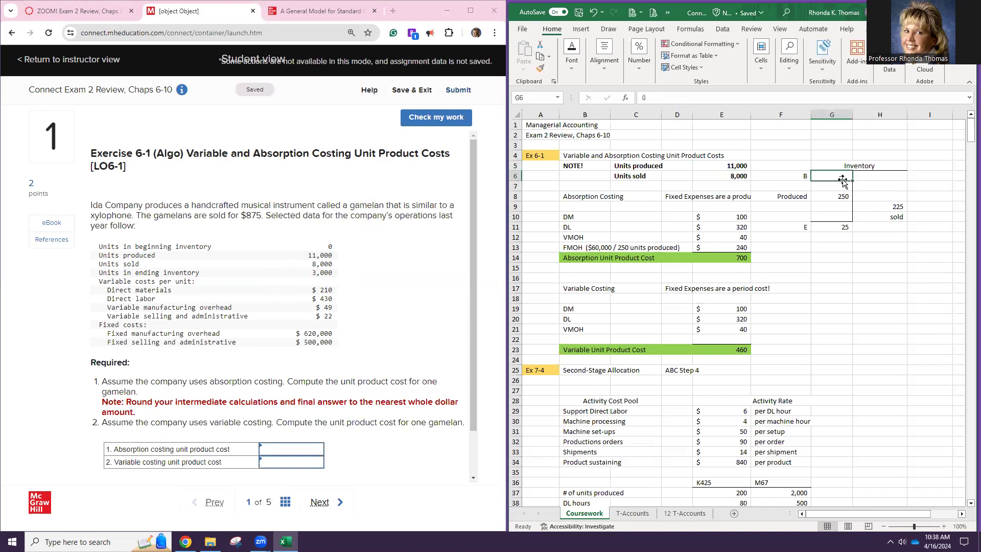
left_click(839, 197)
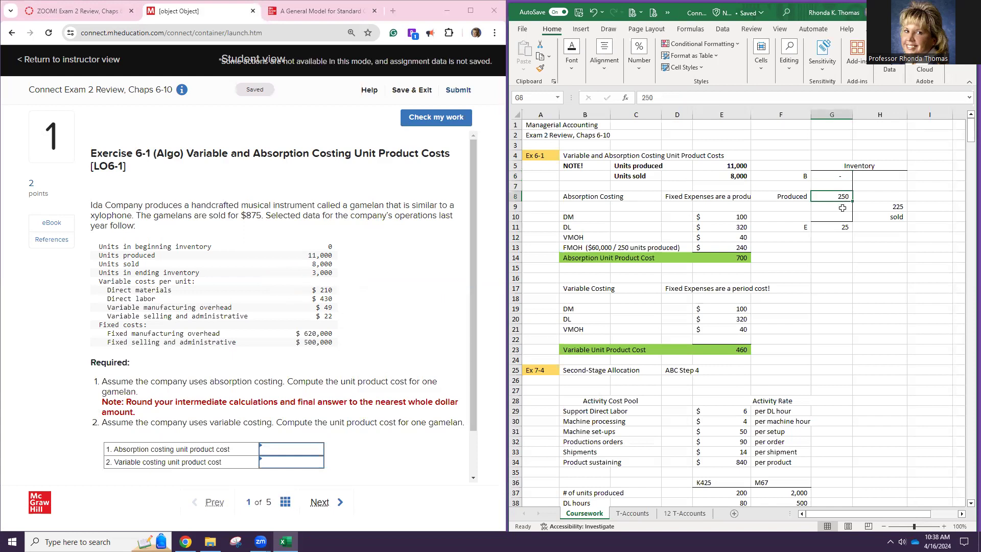
type("11000")
key("Return")
left_click(884, 209)
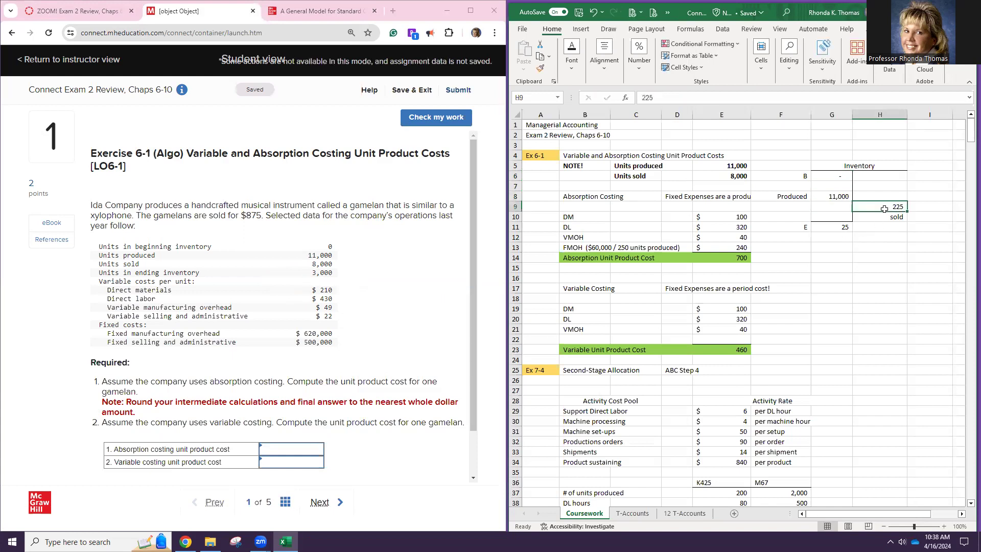
type("8000")
key("Return")
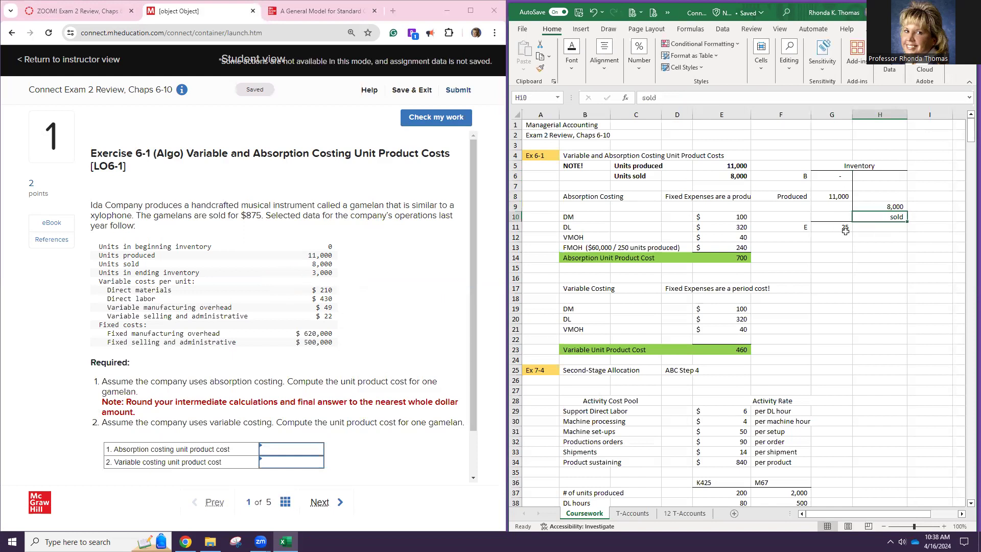
Step: Calculate the ending inventory in G11 as units produced in G8 minus units sold in H9
left_click(846, 232)
type("=")
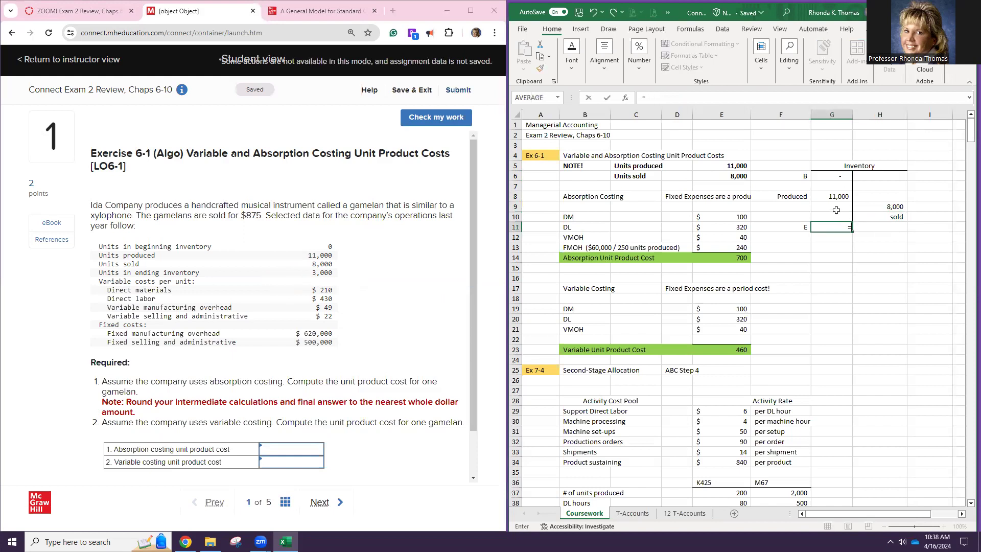
left_click(828, 197)
type("-")
left_click(887, 205)
key("Return")
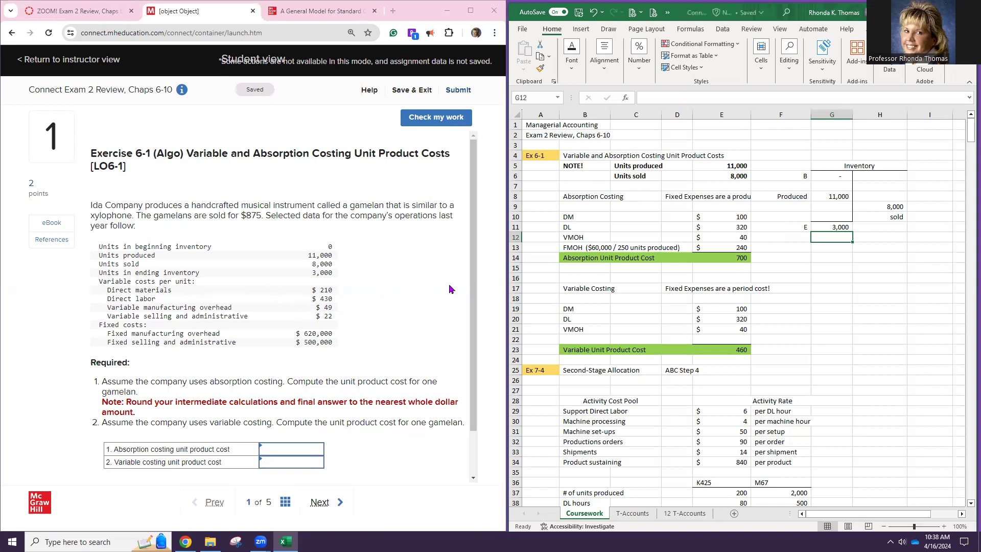
Step: Set the absorption costing unit costs to 210 for DM, 430 for DL and 49 for VMOH
left_click(739, 216)
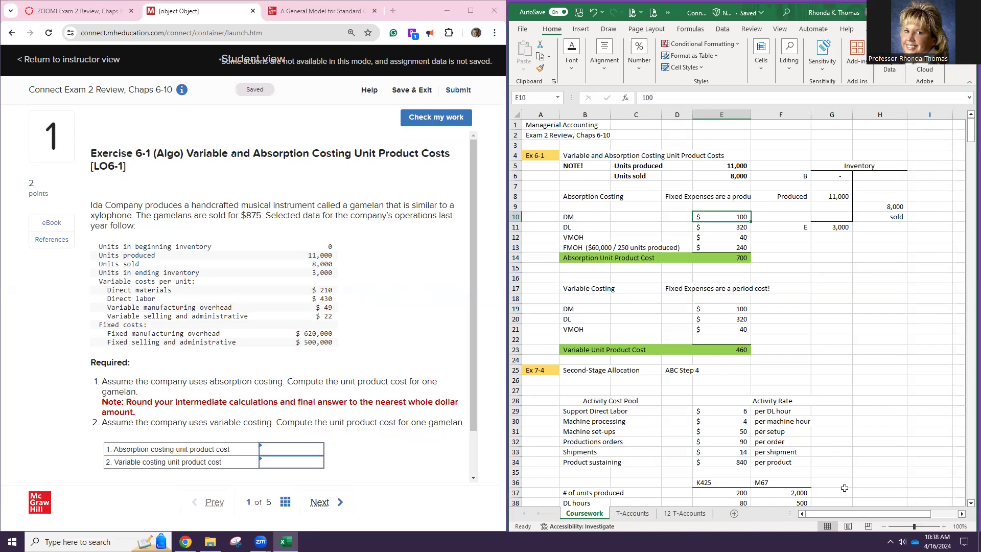
type("210")
key("Return")
type("43")
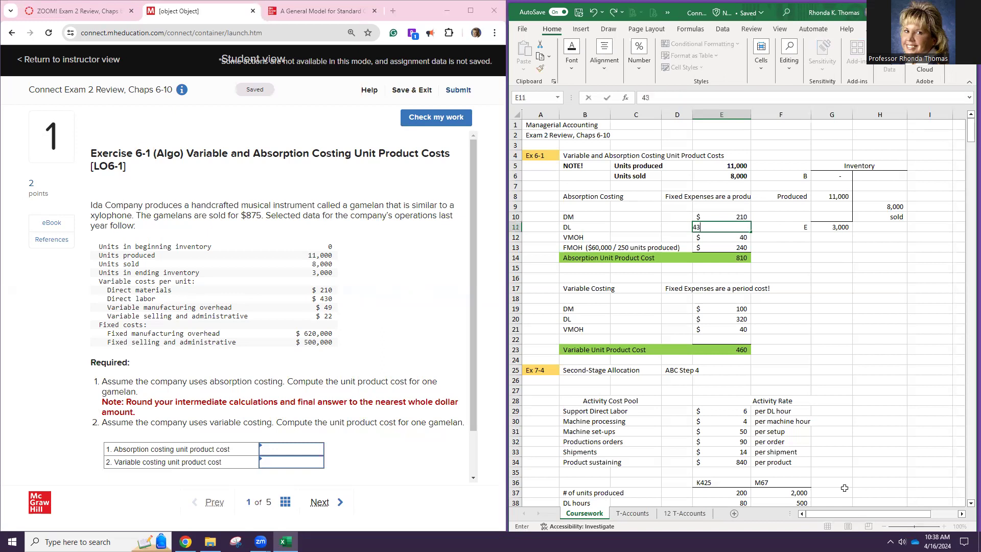
type("0")
key("Return")
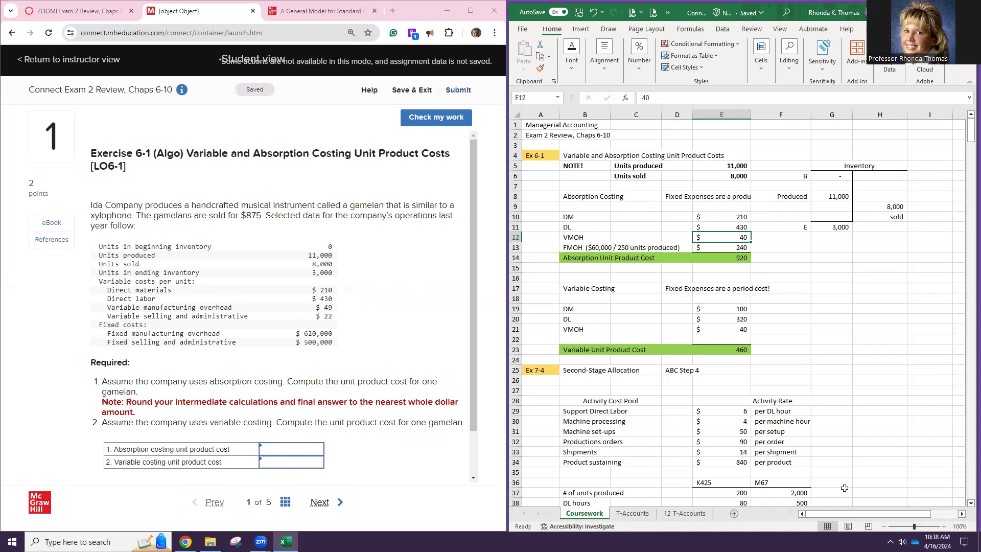
type("49")
key("Return")
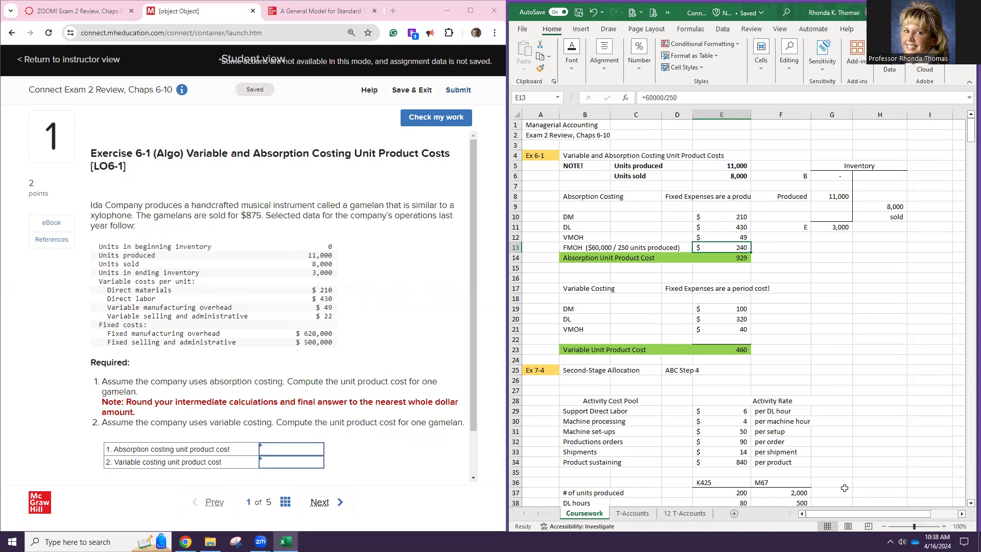
Step: Change the fixed overhead label in B13 to "FMOH ($620,000 / 11,000) units produced)"
left_click(595, 249)
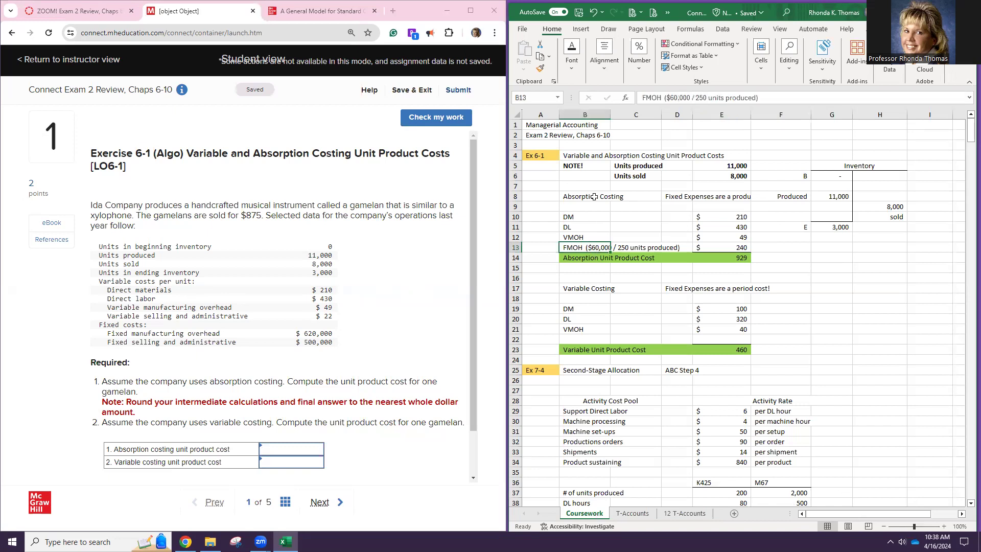
left_click(685, 97)
key("BackSpace")
key("BackSpace")
key("BackSpace")
key("BackSpace")
key("BackSpace")
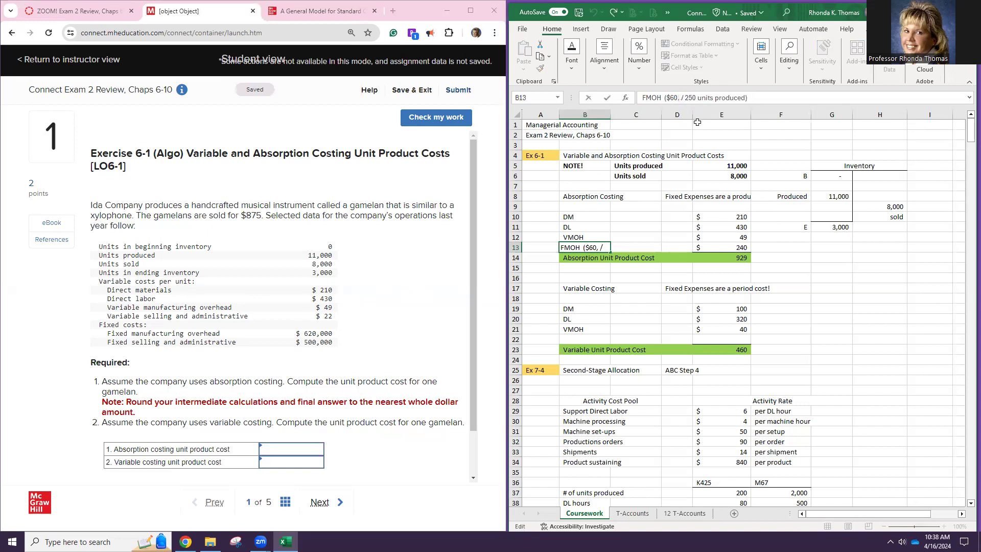
key("BackSpace")
type("620,000")
key("Delete")
key("Delete")
key("Delete")
key("Delete")
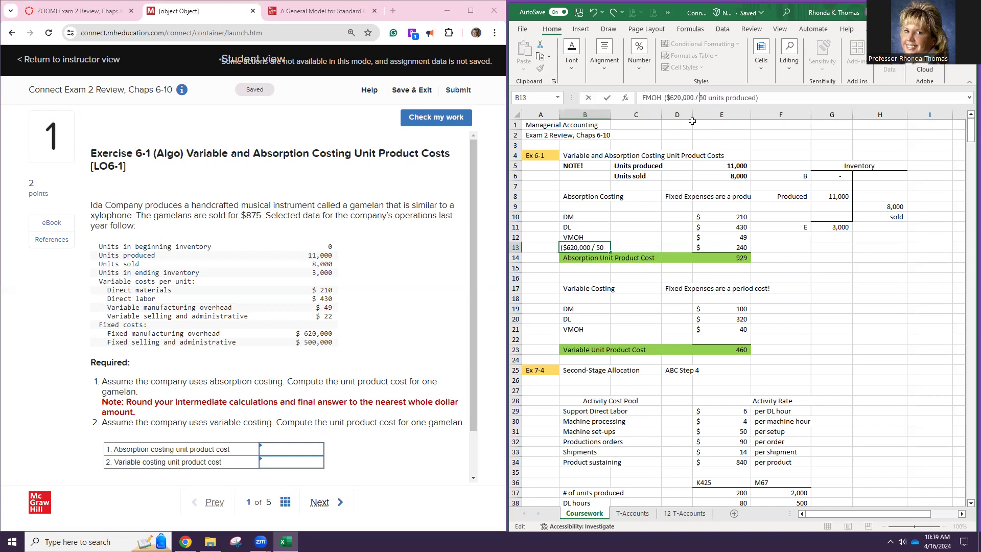
type("11,000)")
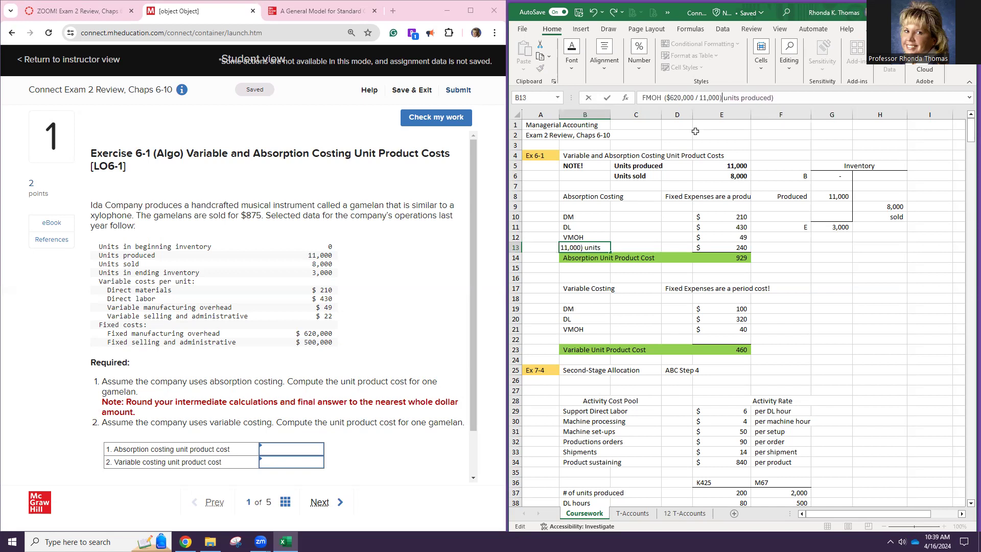
key("Return")
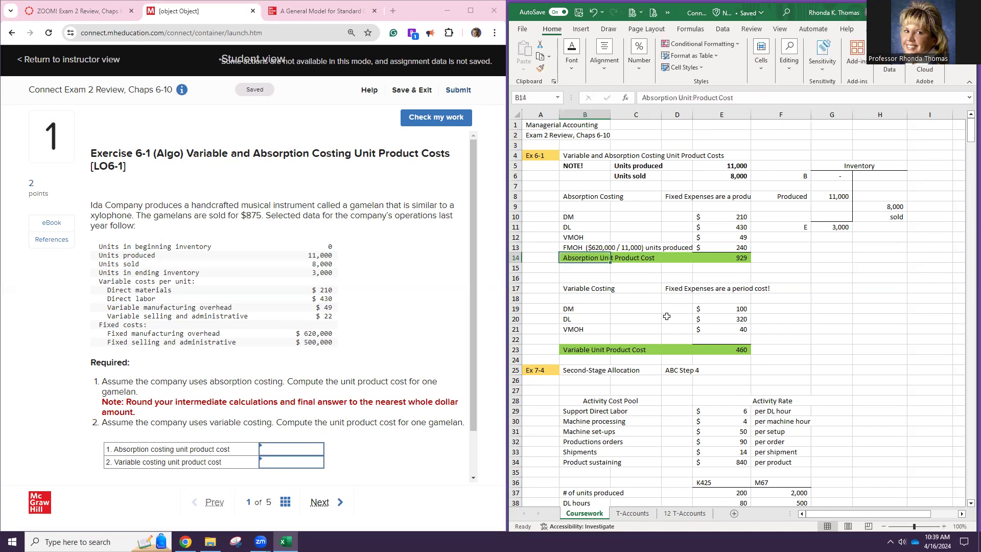
Step: Set the FMOH formula in E13 to 6200000 divided by 11000 and check the absorption unit product cost's sum range
left_click(729, 250)
left_click(688, 95)
left_click_drag(685, 97, 646, 97)
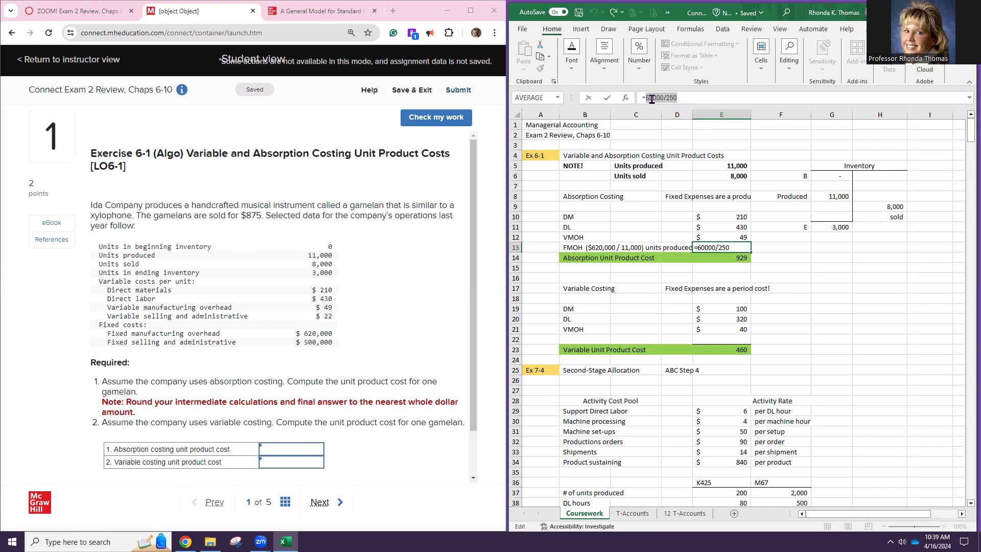
type("620")
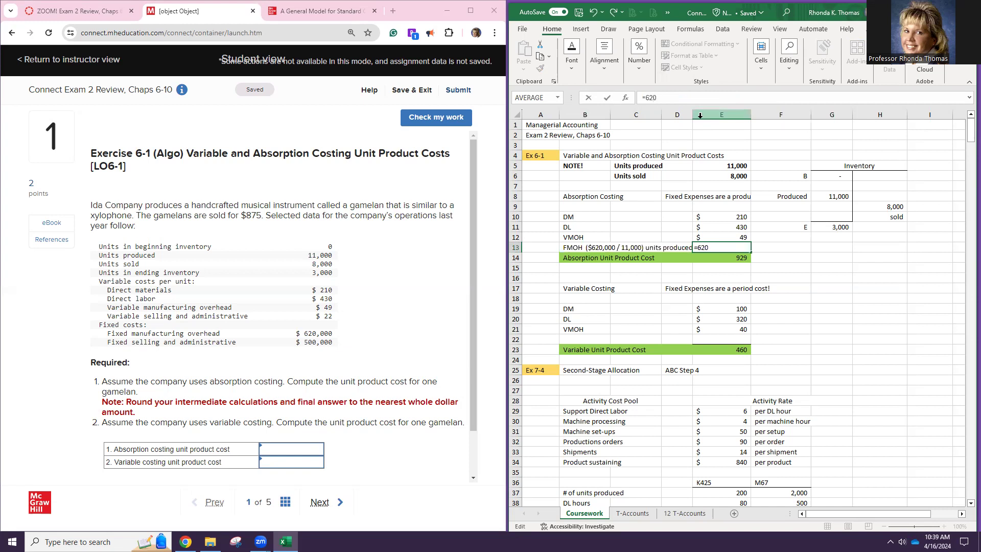
type("0000")
key("Return")
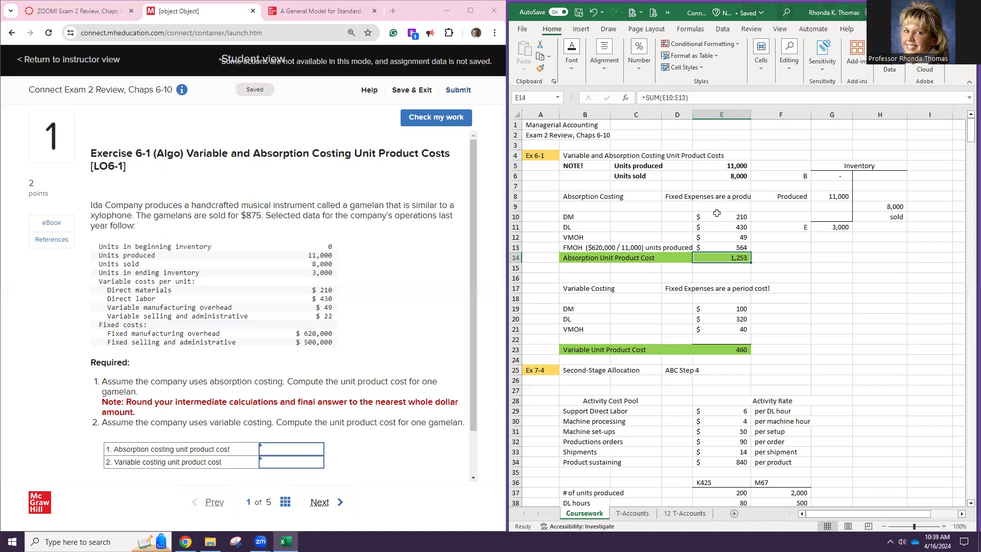
double_click(723, 259)
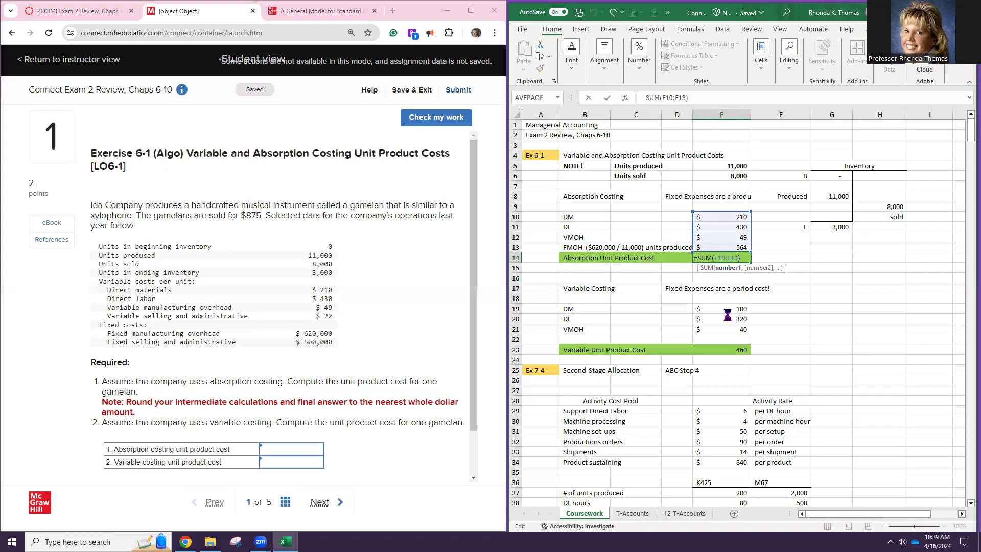
key("Return")
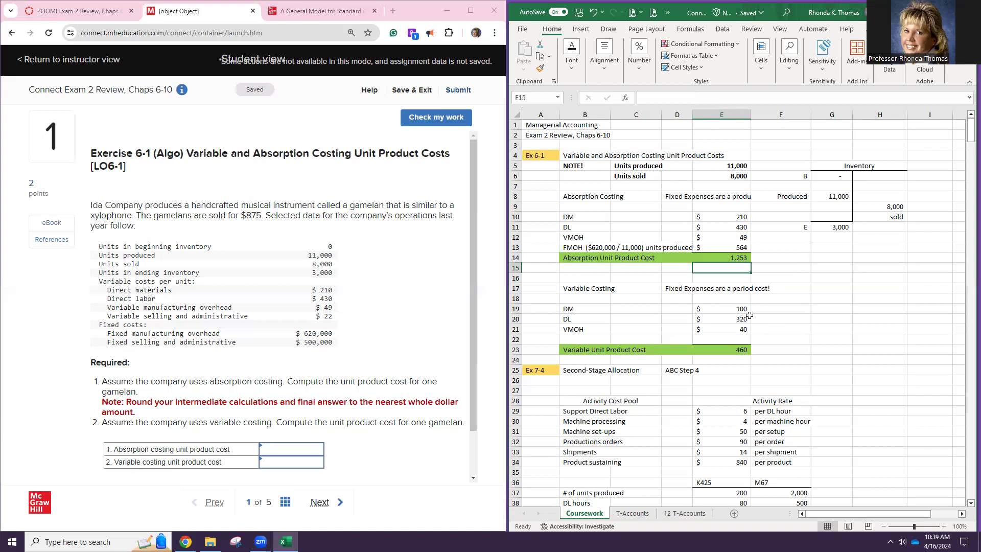
Step: Link the variable costing DM, DL and VMOH amounts to absorption costing cells E10, E11 and E12
left_click(732, 308)
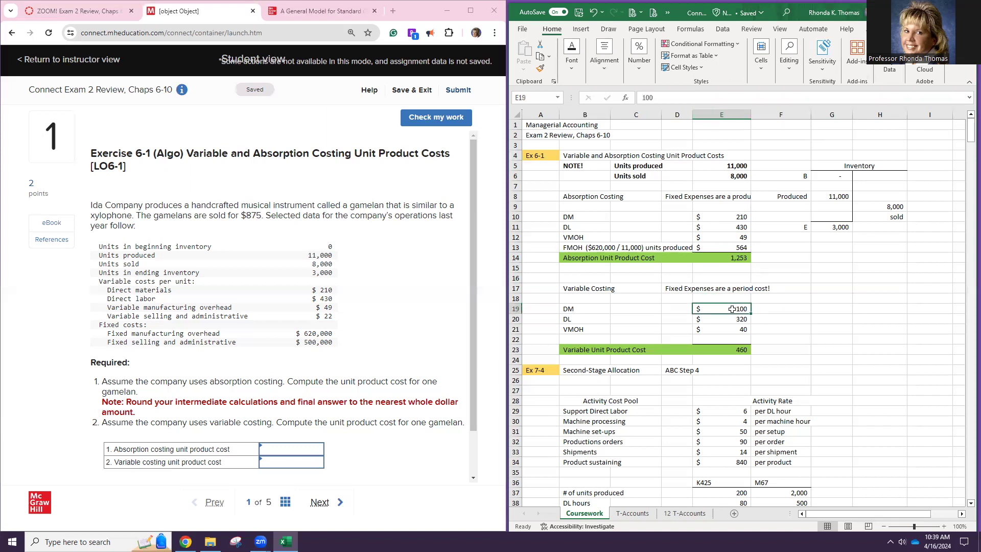
type("=")
left_click(714, 219)
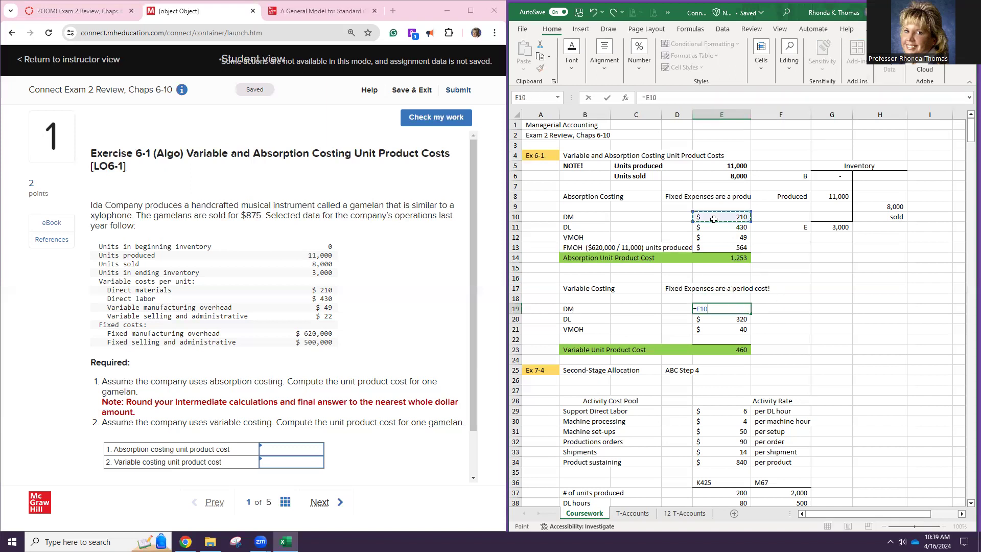
key("Return")
type("=")
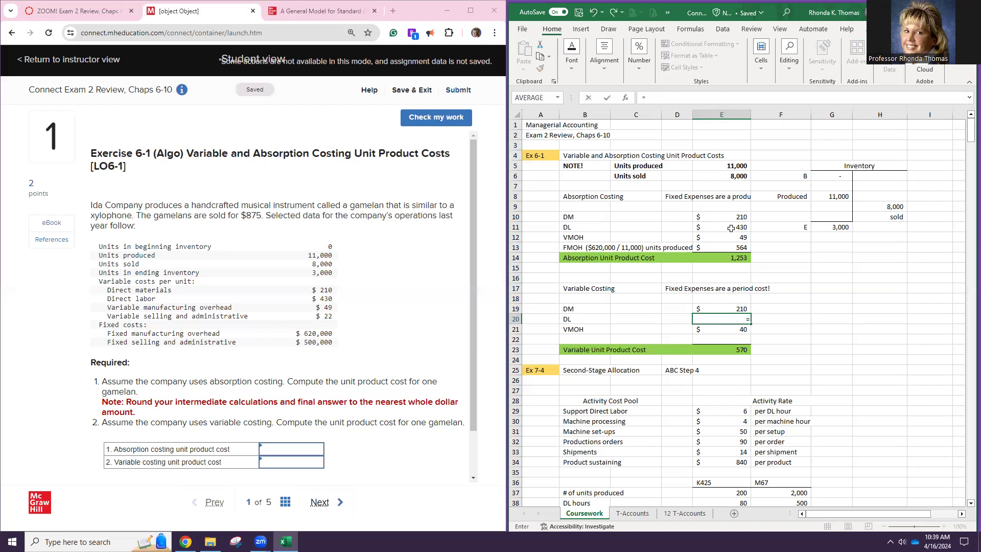
left_click(731, 229)
key("Return")
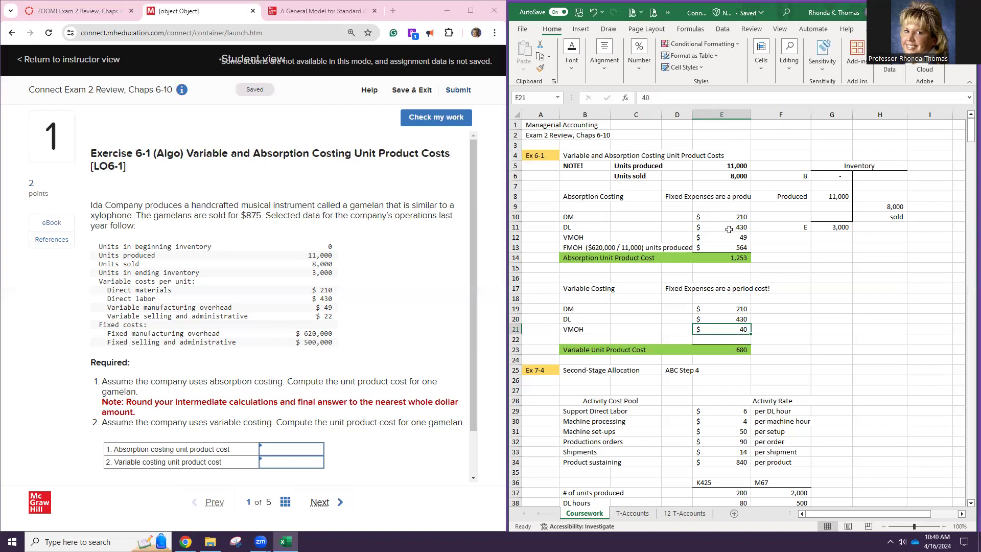
type("=")
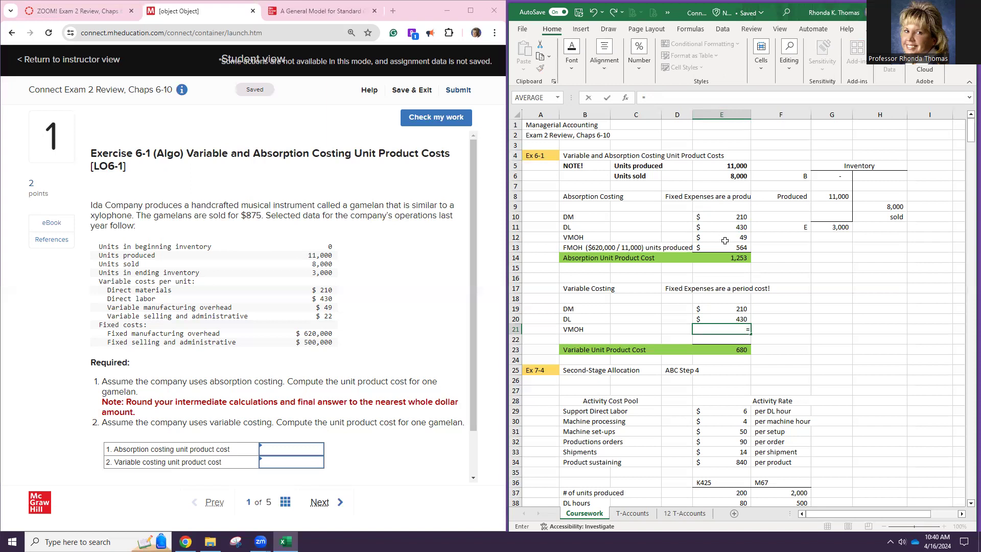
left_click(726, 241)
key("Return")
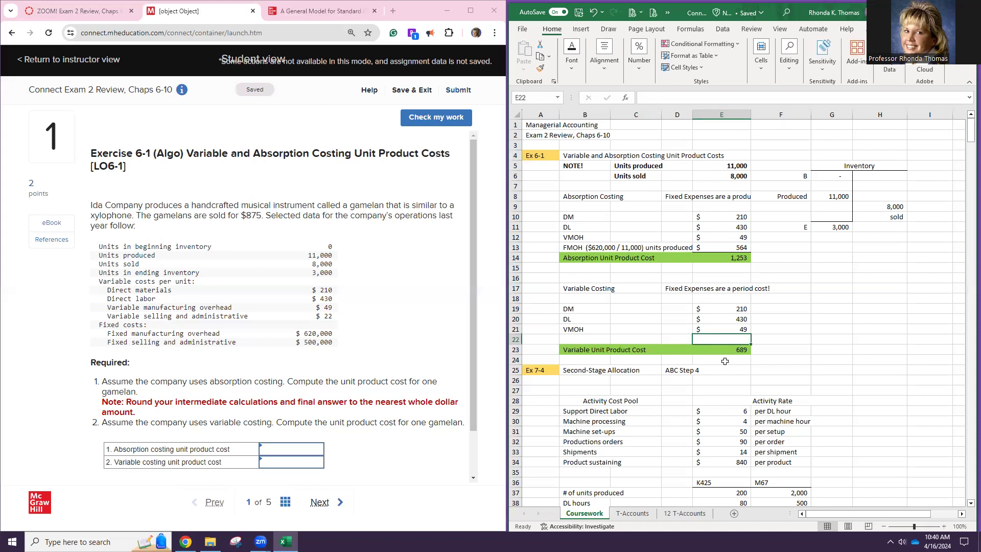
Step: Answer Exercise 6-1 with an absorption costing unit product cost of 1,253 and a variable costing unit product cost of 689
left_click(298, 447)
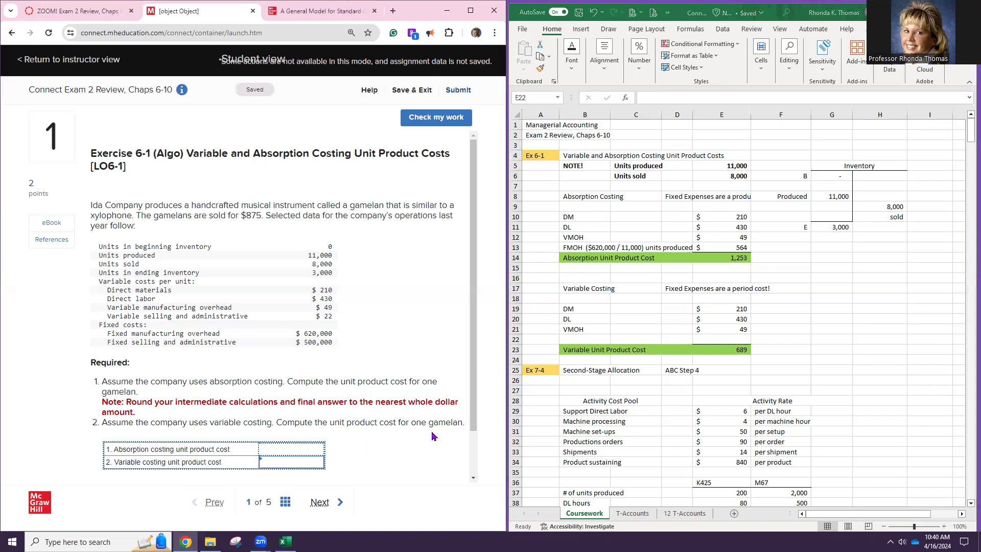
type("1,253")
key("Tab")
left_click(317, 460)
type("6")
left_click(404, 474)
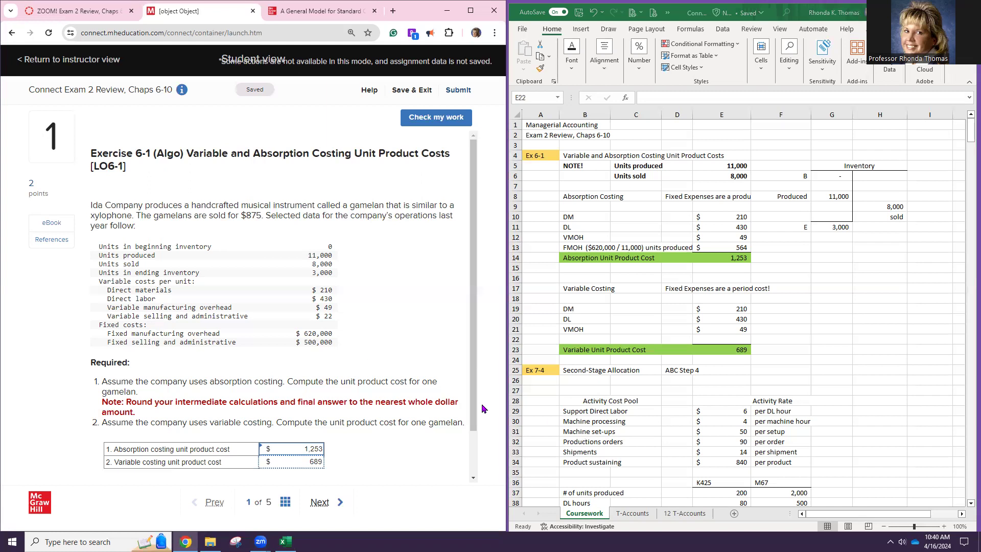
Step: Check the Exercise 6-1 answers and return to the question
scroll(378, 397, "down", 1)
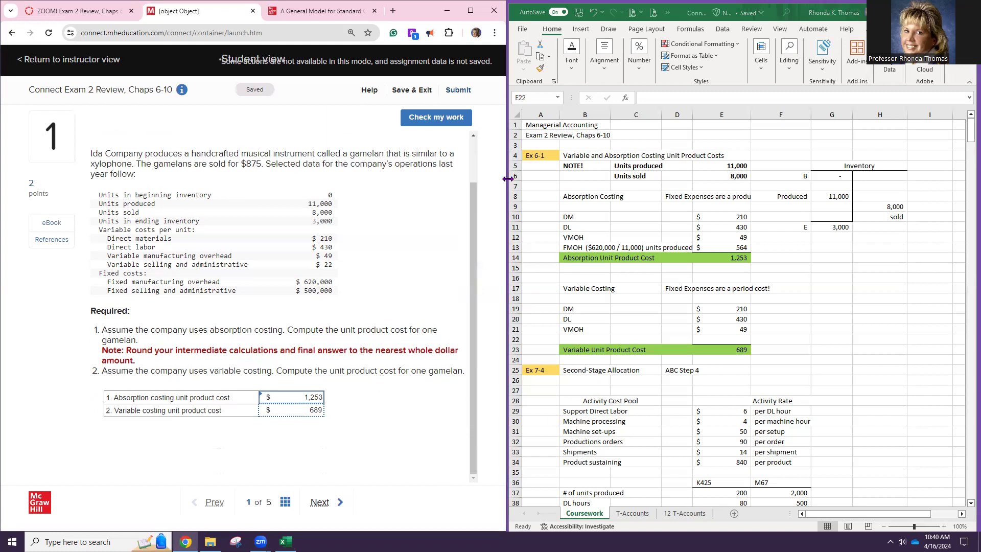
left_click(442, 123)
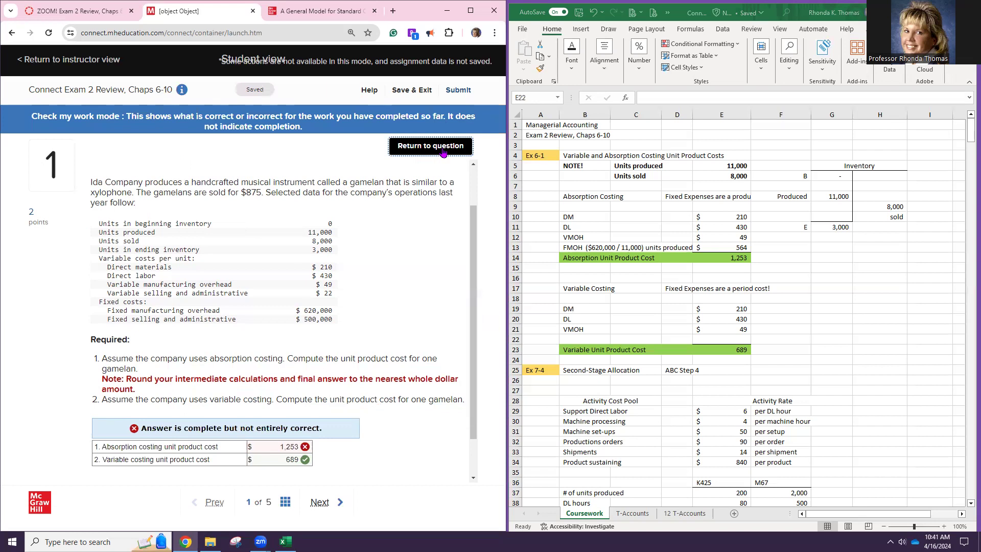
left_click(442, 148)
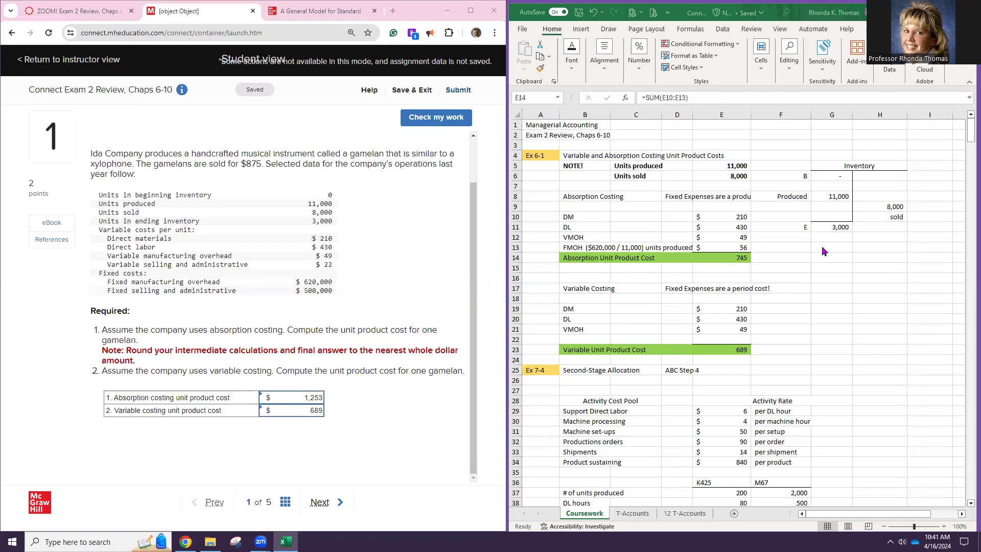
Step: Review the FMOH formula in E13 against the fixed overhead amount and units produced given in the exercise
double_click(711, 245)
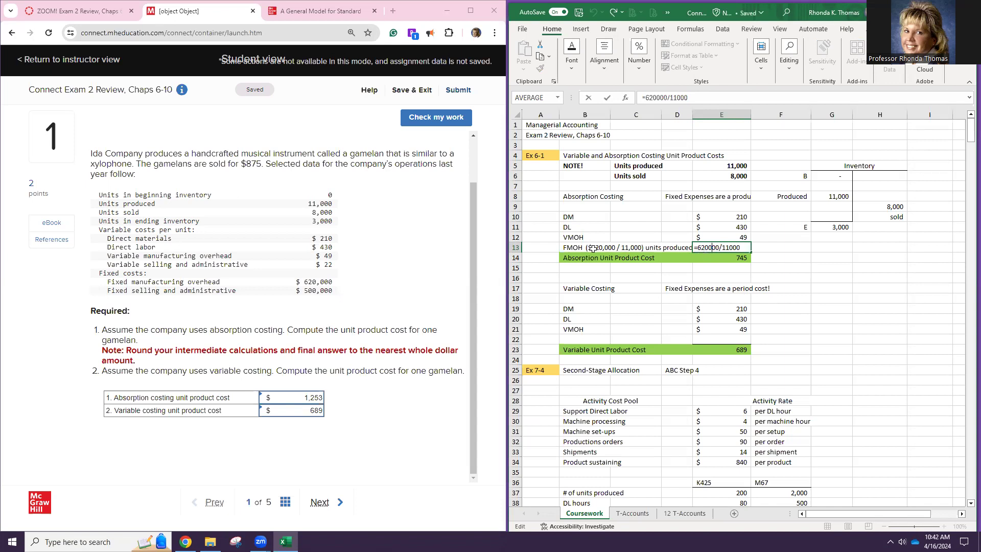
key("Return")
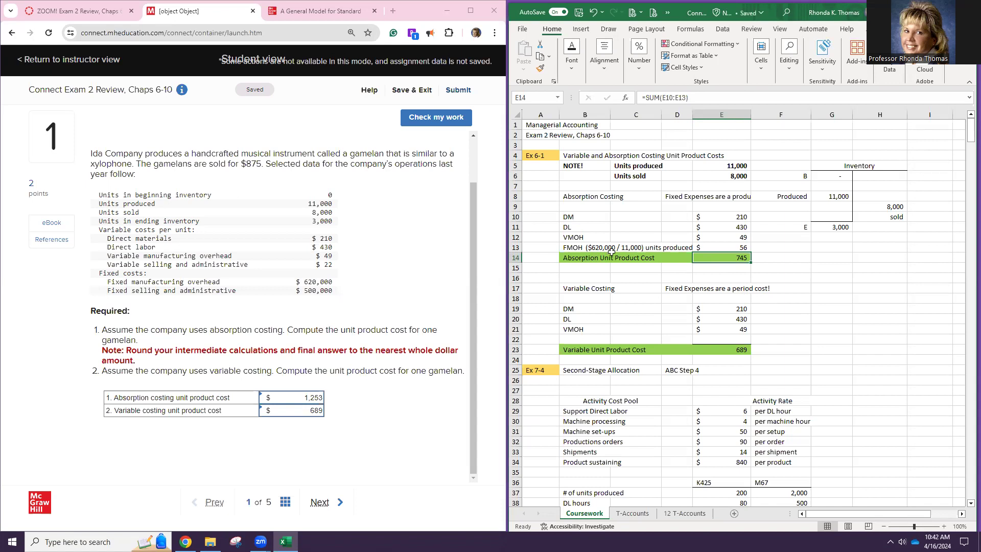
left_click(733, 248)
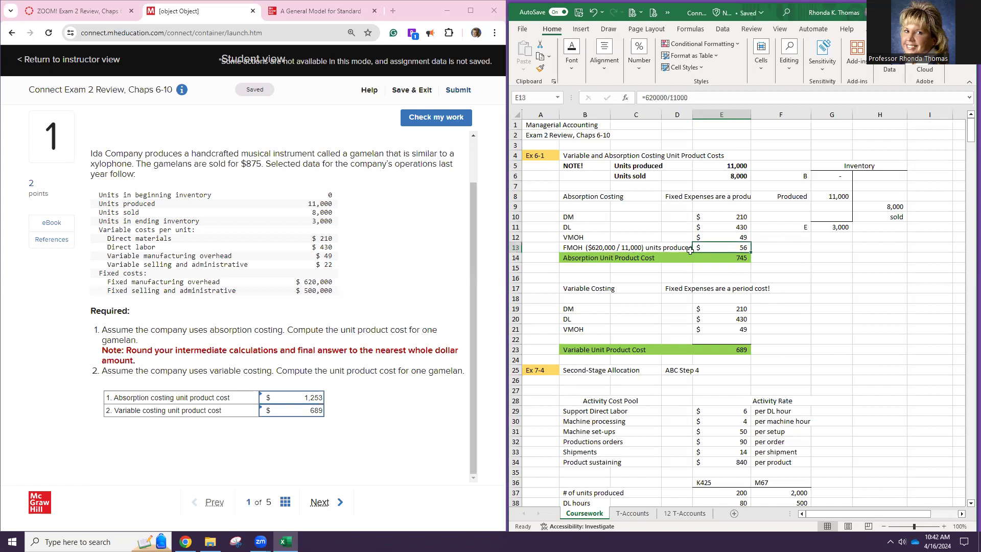
double_click(729, 247)
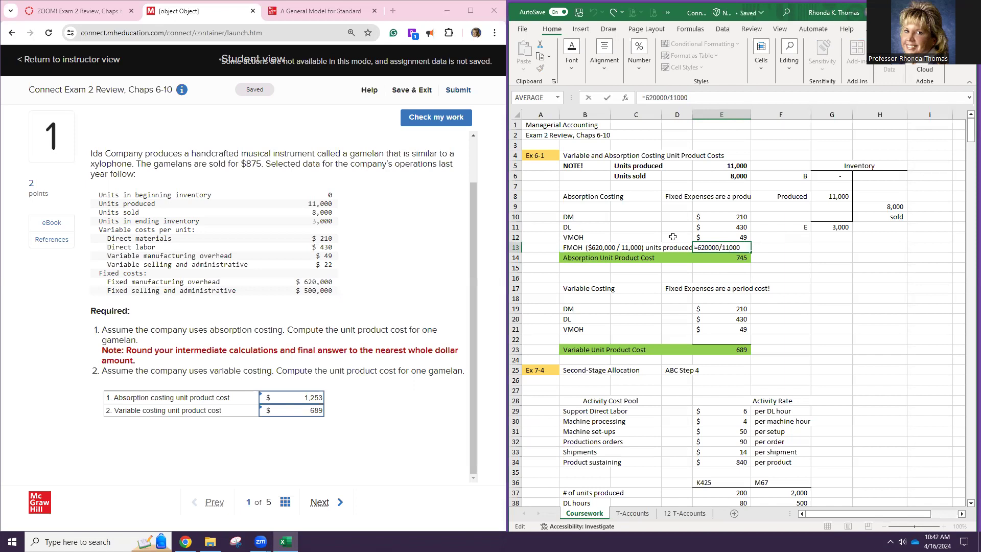
key("Return")
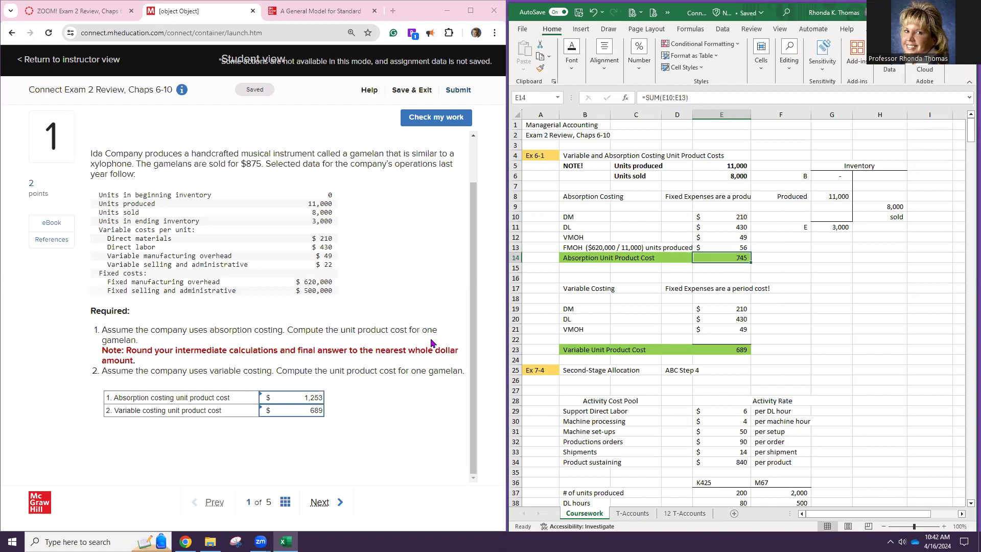
Step: Replace the absorption costing unit product cost answer with 745 and check the work again
left_click(318, 398)
type("745")
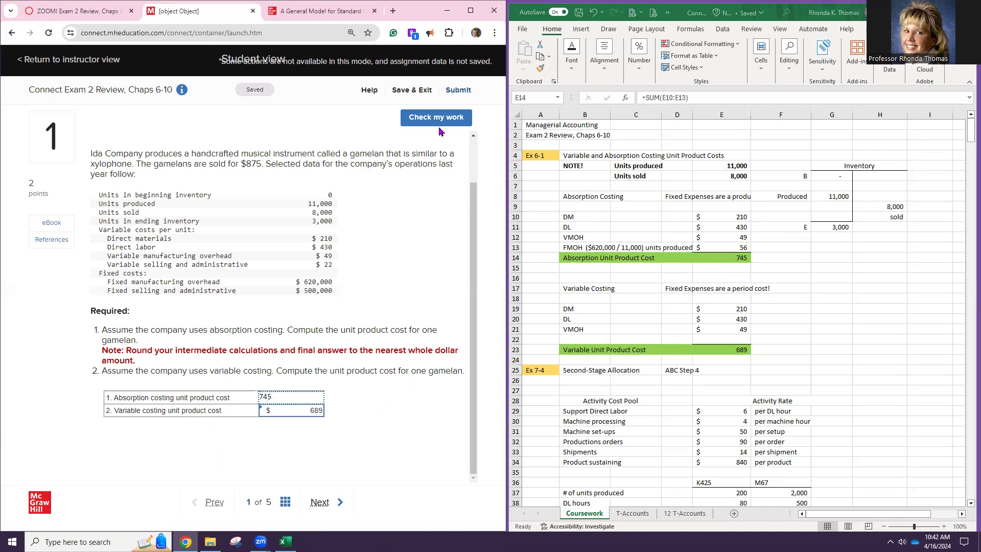
left_click(439, 121)
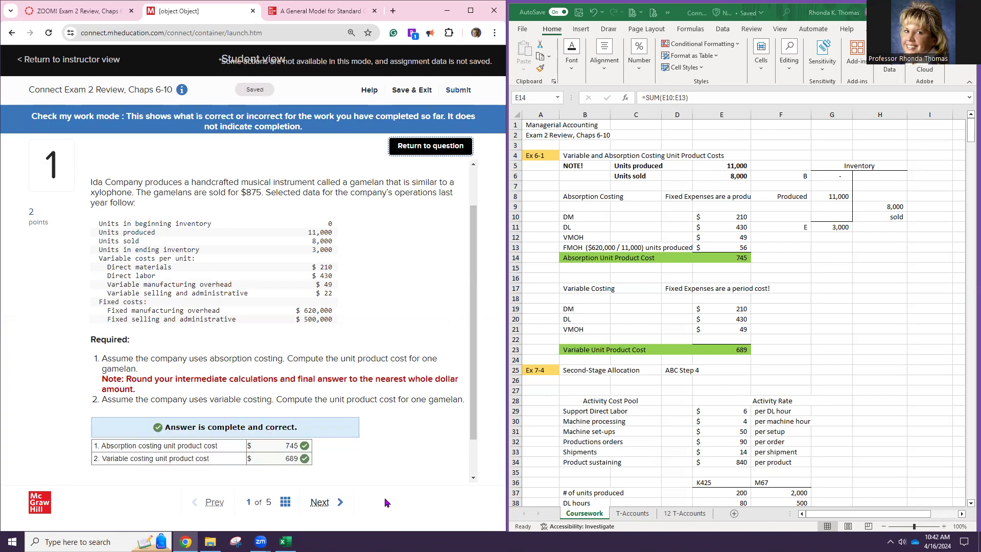
Step: Go to the next Connect exercise and set the workbook's Ex 7-4 activity rates to 3 for machine processing and 160 for production orders
left_click(331, 502)
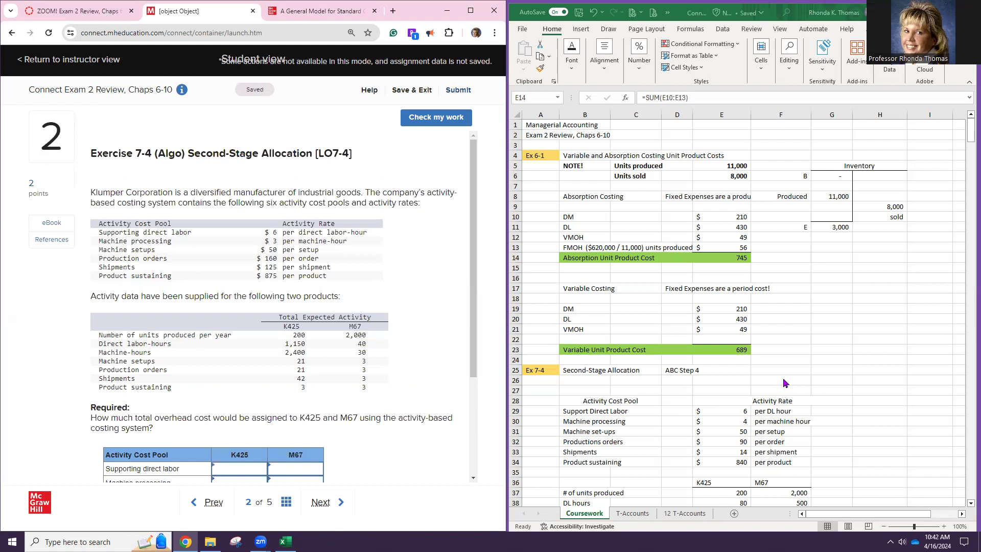
scroll(766, 391, "down", 5)
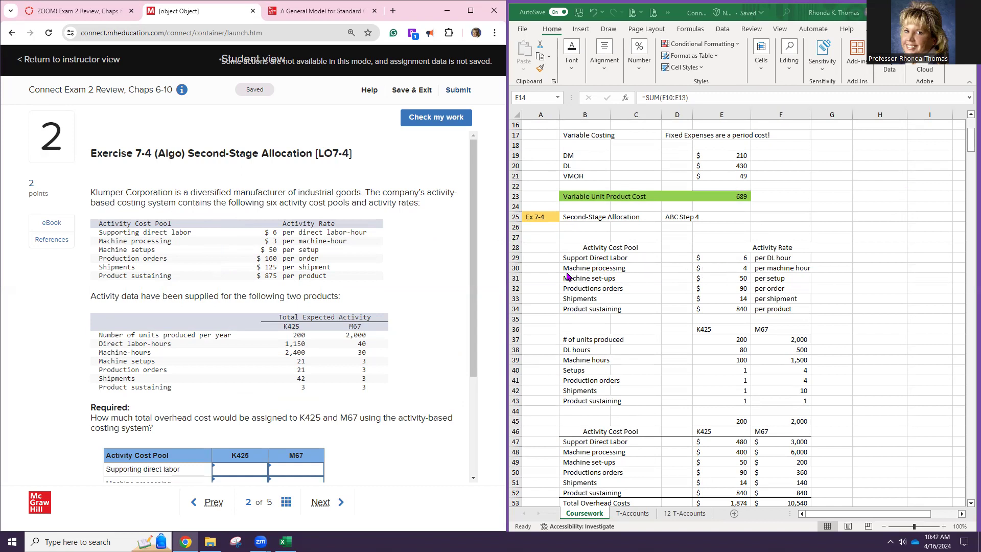
left_click(722, 268)
type("3")
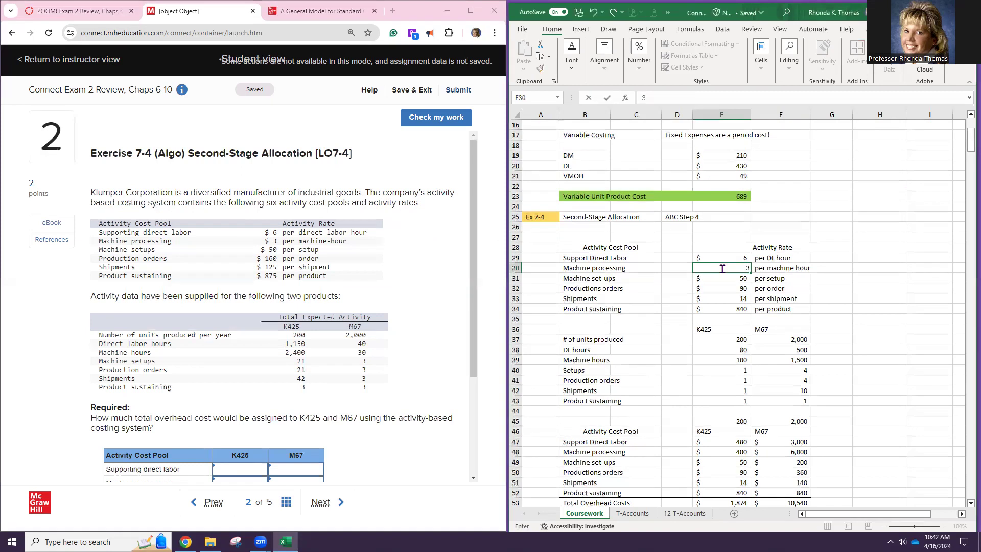
left_click(720, 280)
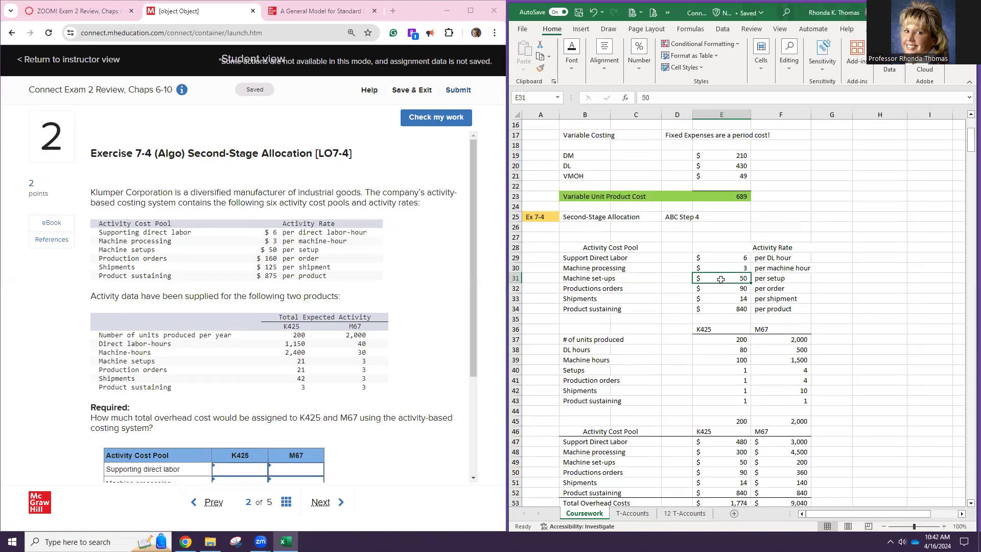
left_click(719, 288)
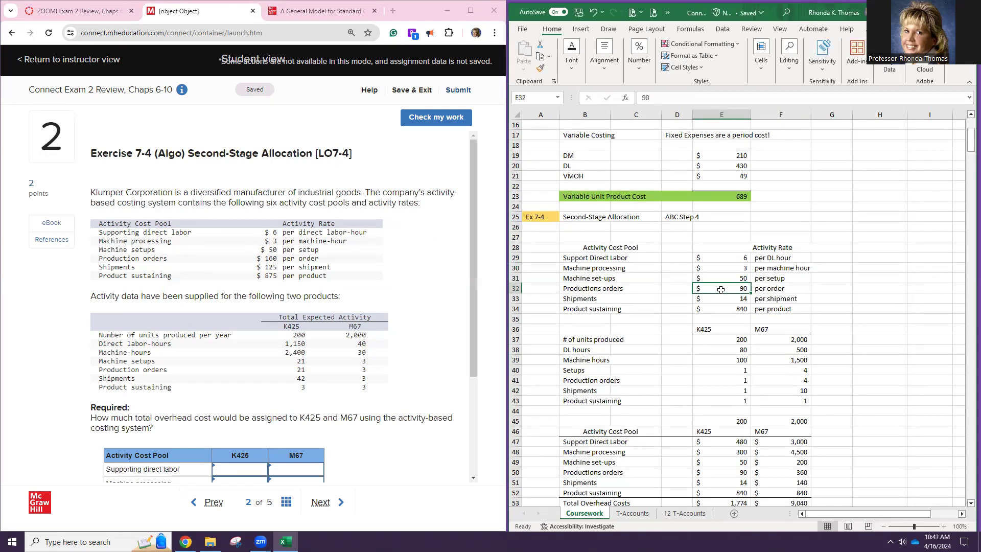
type("16")
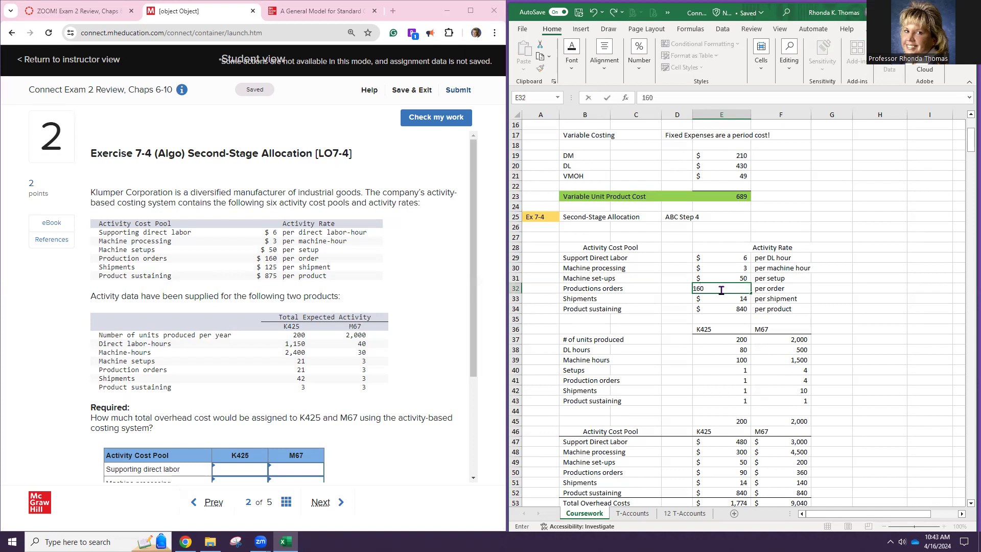
key("Return")
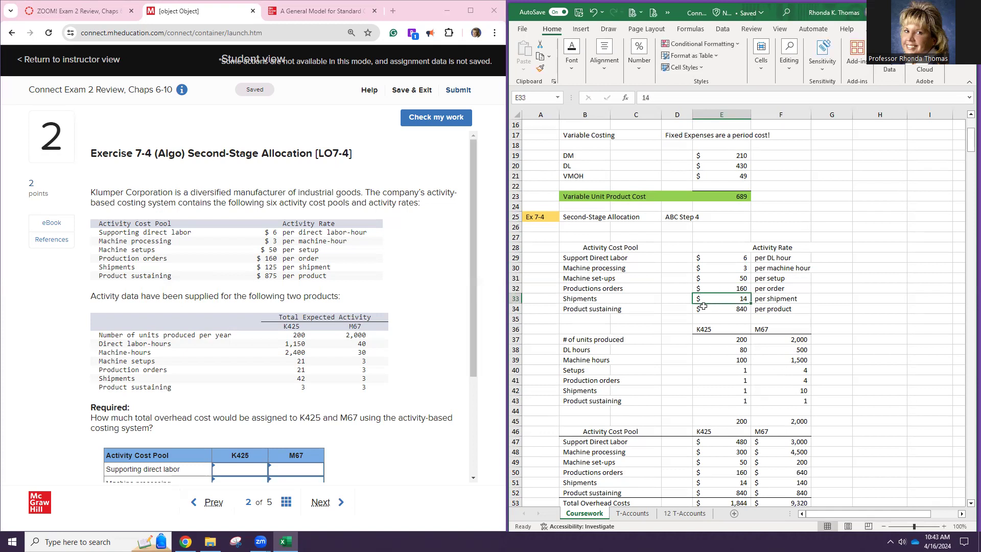
Step: Set the Ex 7-4 activity rates to 125 per shipment in E33 and 875 per product for product sustaining in E34
type("125")
key("Return")
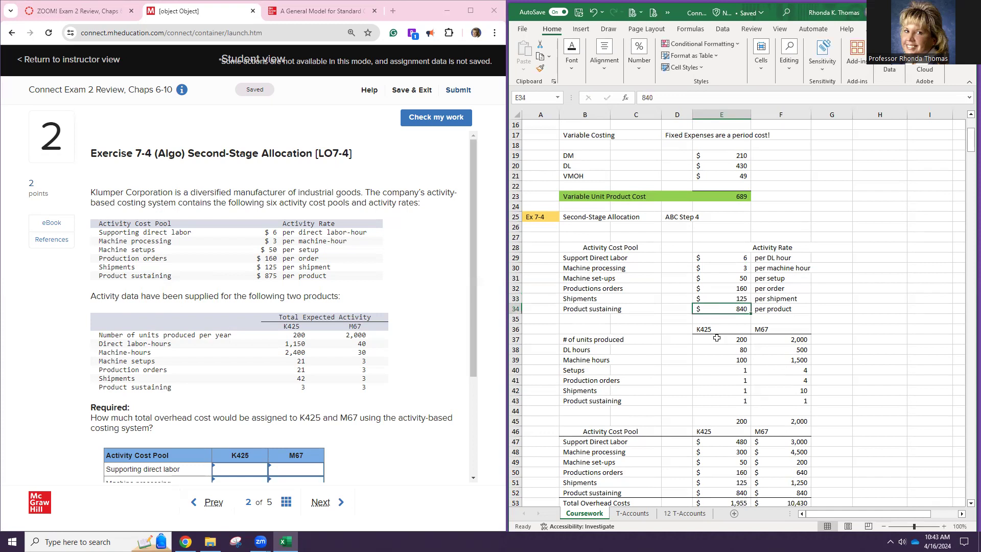
type("875")
key("Return")
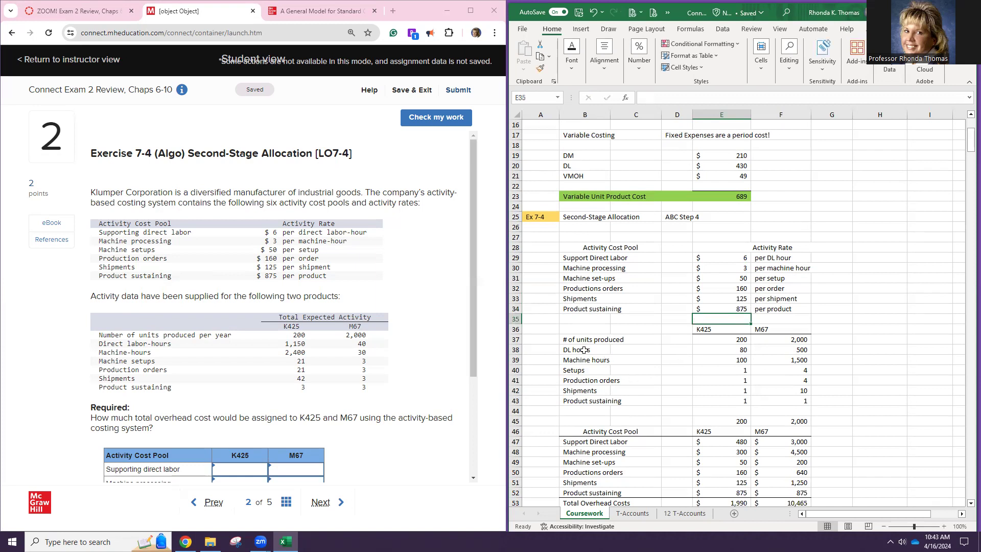
Step: Center the K425 and M67 column headings in E36:F36 of the activity data table
left_click(731, 328)
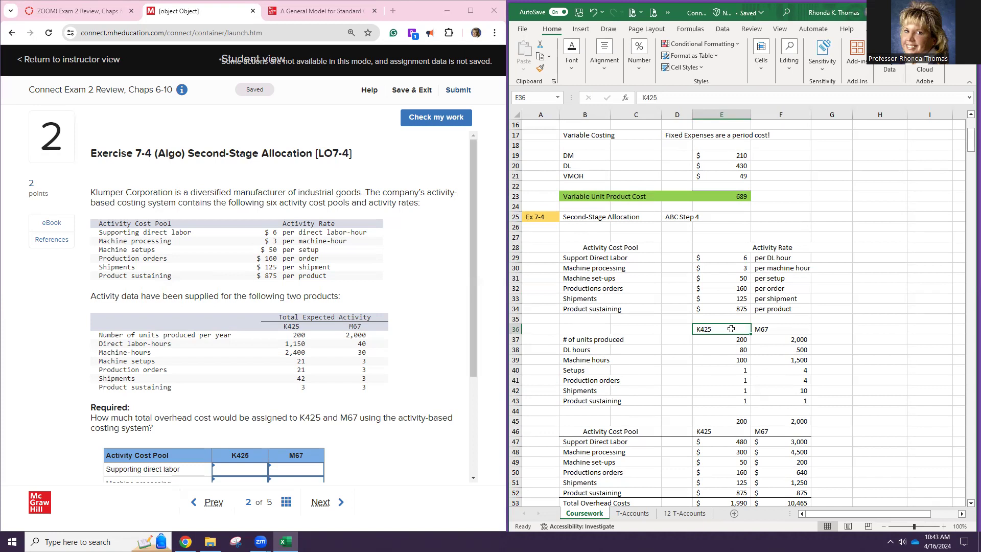
left_click(757, 327)
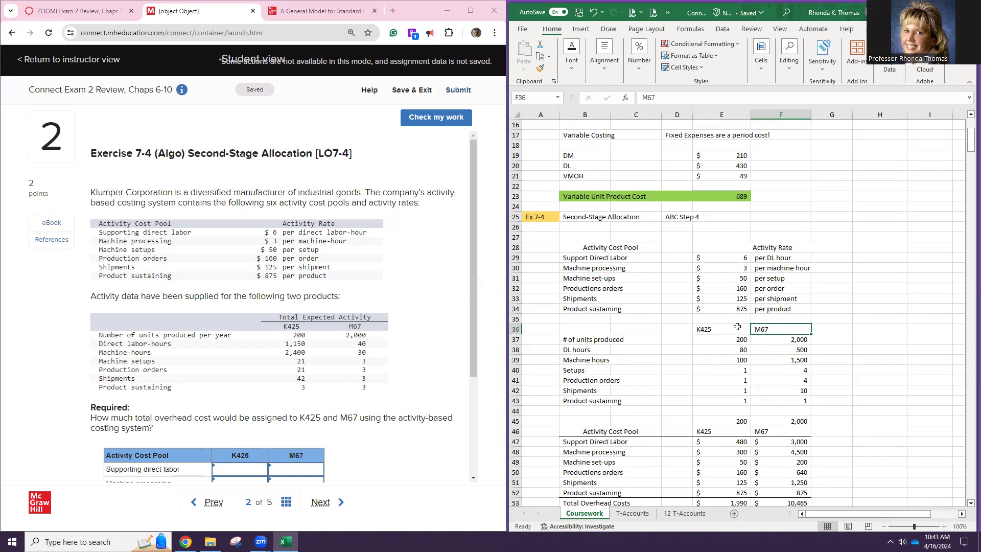
left_click(739, 328)
left_click_drag(745, 328, 780, 329)
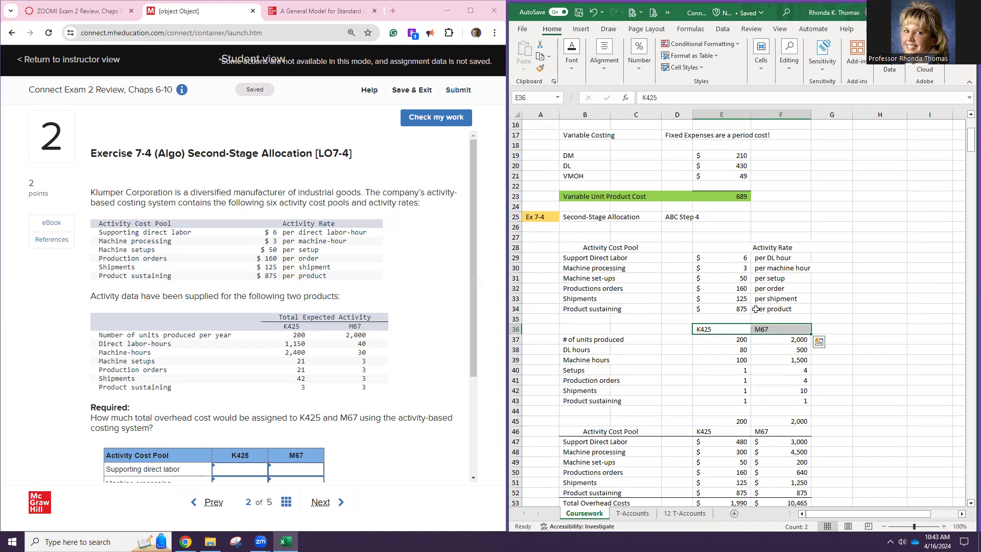
left_click(603, 60)
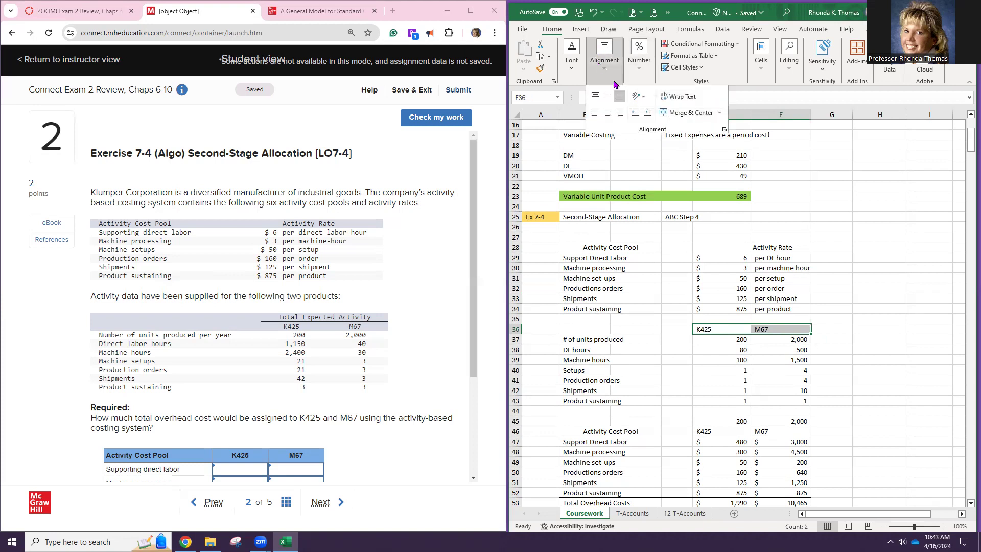
left_click(607, 112)
key("Escape")
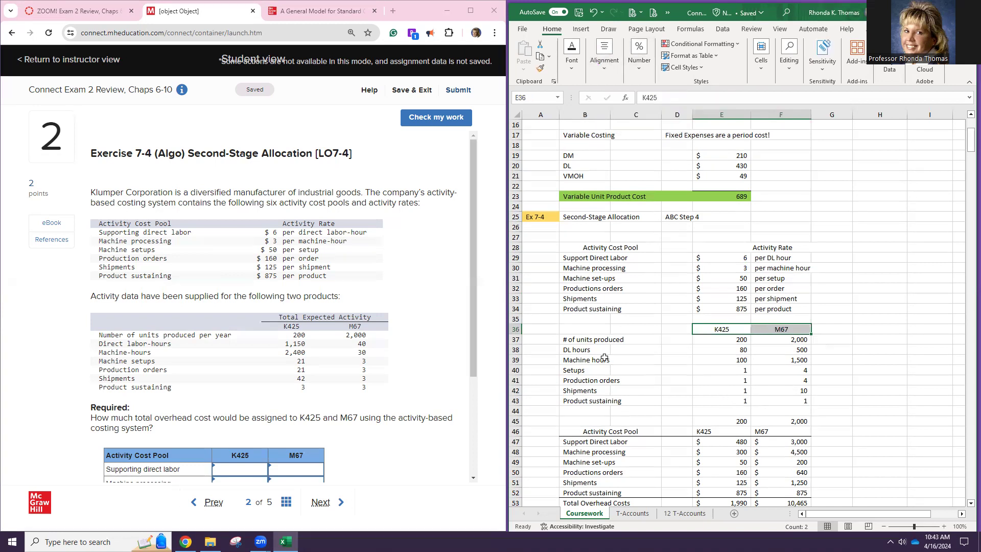
Step: Check the units produced for both products and set the DL hours to 1150 for K425 and 40 for M67
left_click(733, 342)
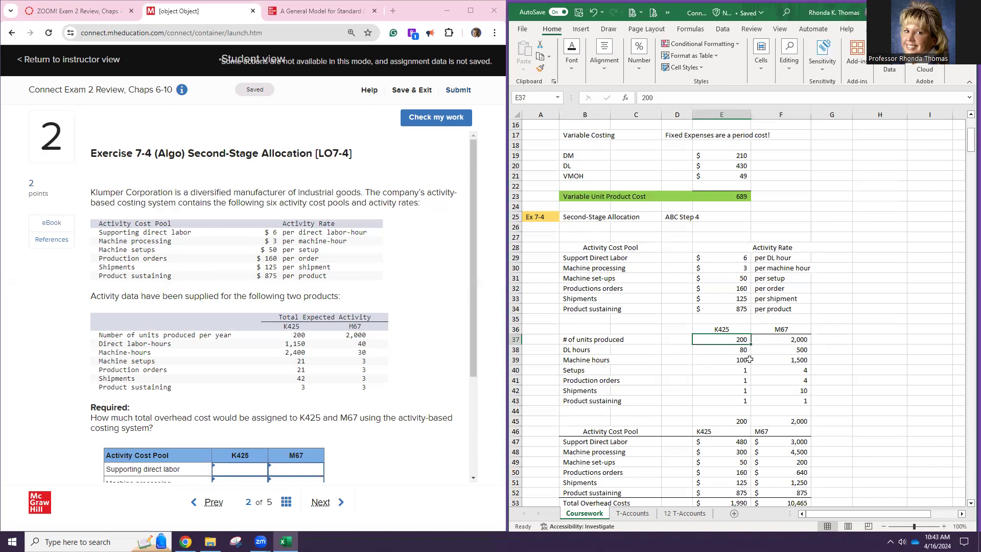
left_click(774, 342)
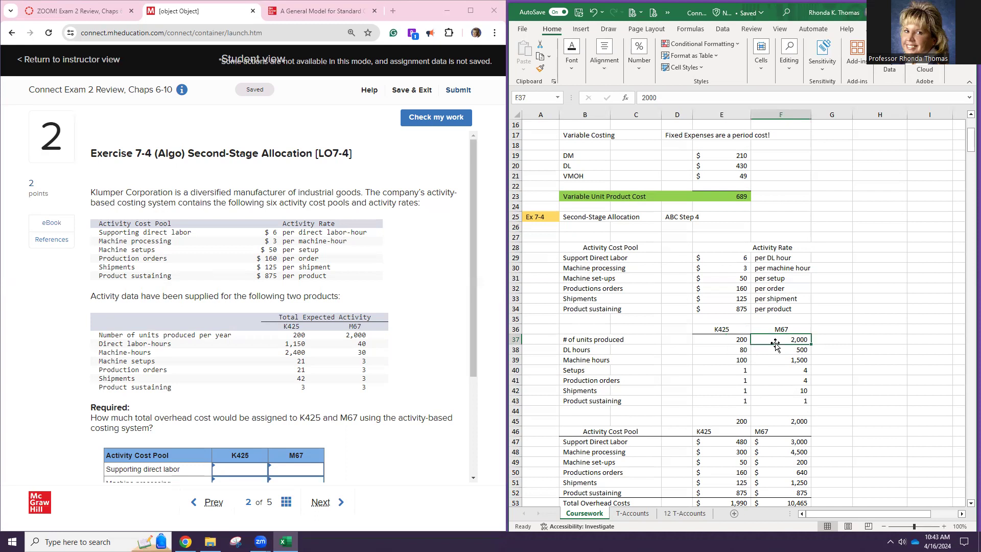
left_click(732, 356)
left_click(731, 349)
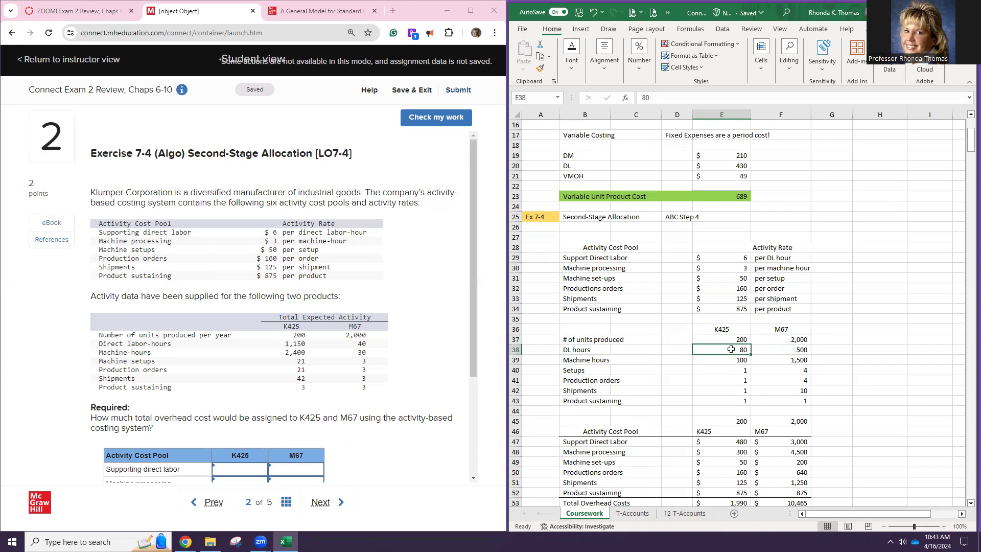
type("1150")
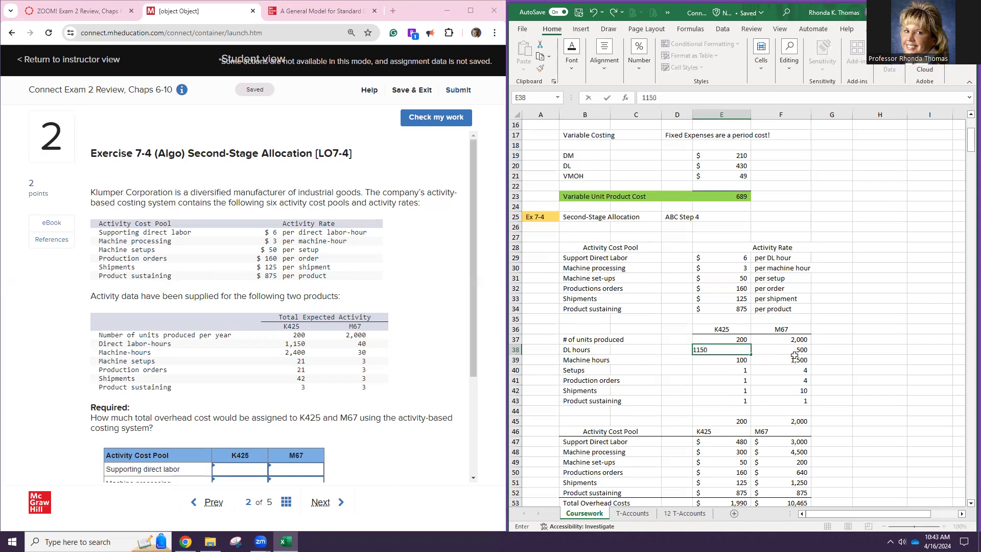
left_click(791, 353)
type("40")
key("Return")
Step: Set the machine hours to 2400 for K425 and 30 for M67
left_click(725, 360)
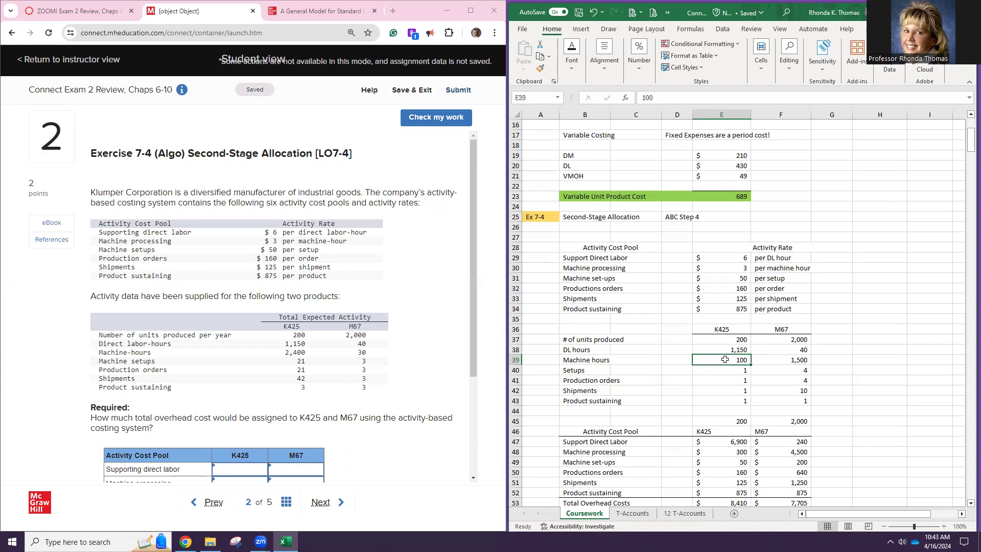
type("2400")
left_click(785, 359)
type("30")
key("Return")
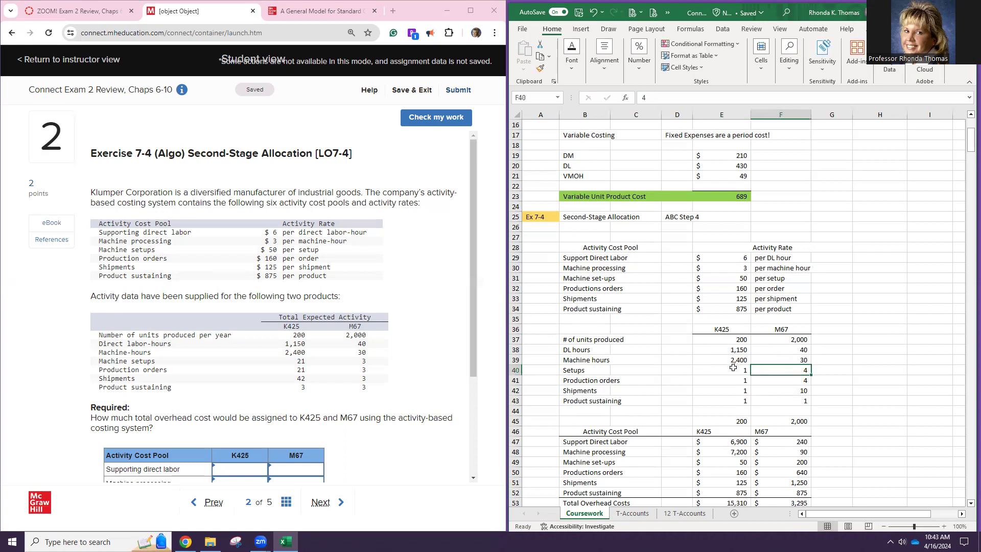
Step: Set the number of setups to 21 for K425 and 3 for M67
left_click(733, 368)
type("21")
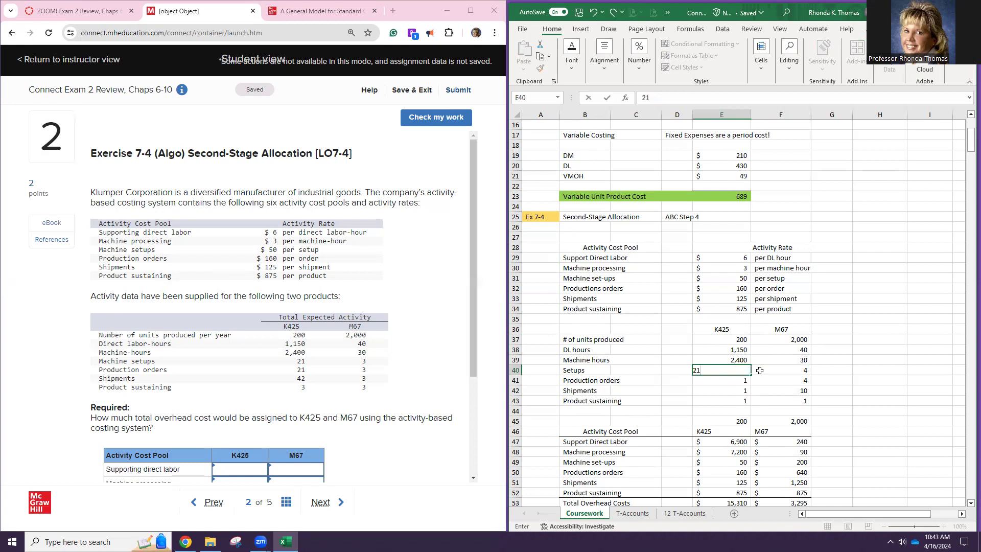
left_click(760, 370)
type("3")
key("Return")
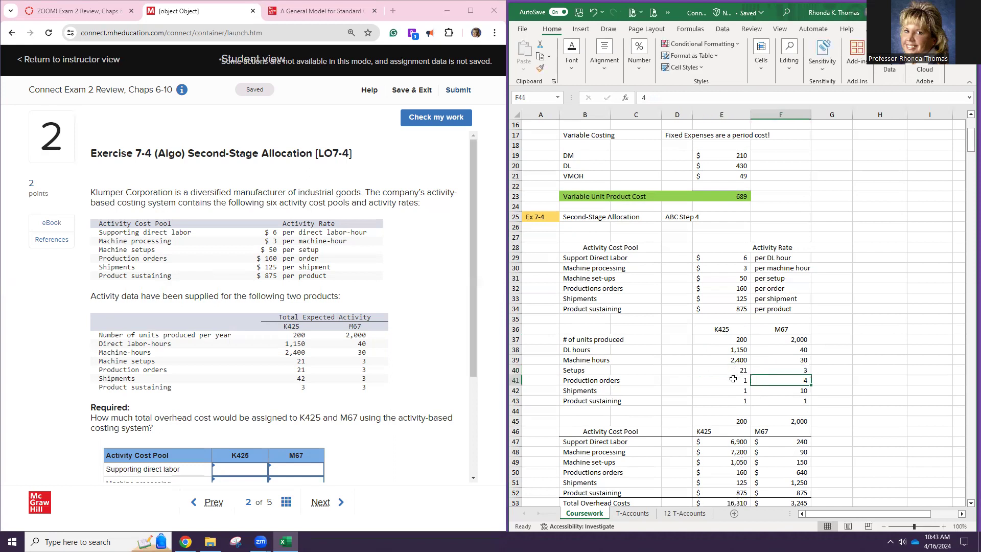
Step: Set the production orders to 21 for K425 and 3 for M67 in the activity data table
left_click(732, 380)
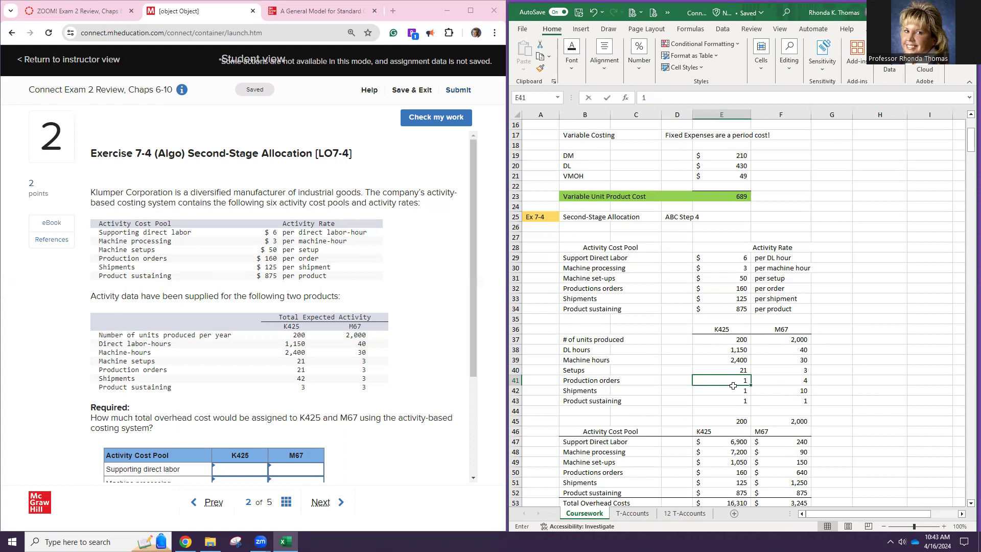
type("21")
left_click(778, 381)
type("3")
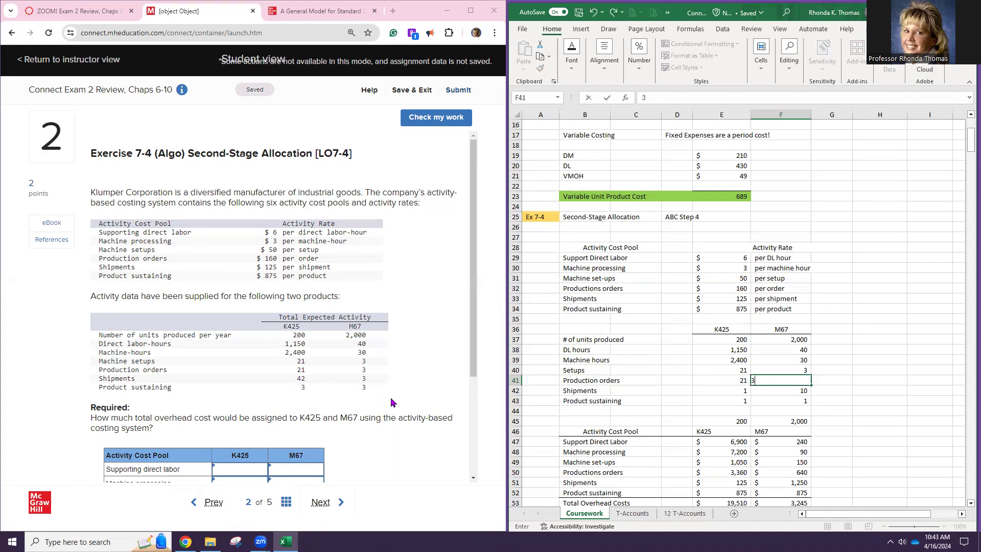
key("Return")
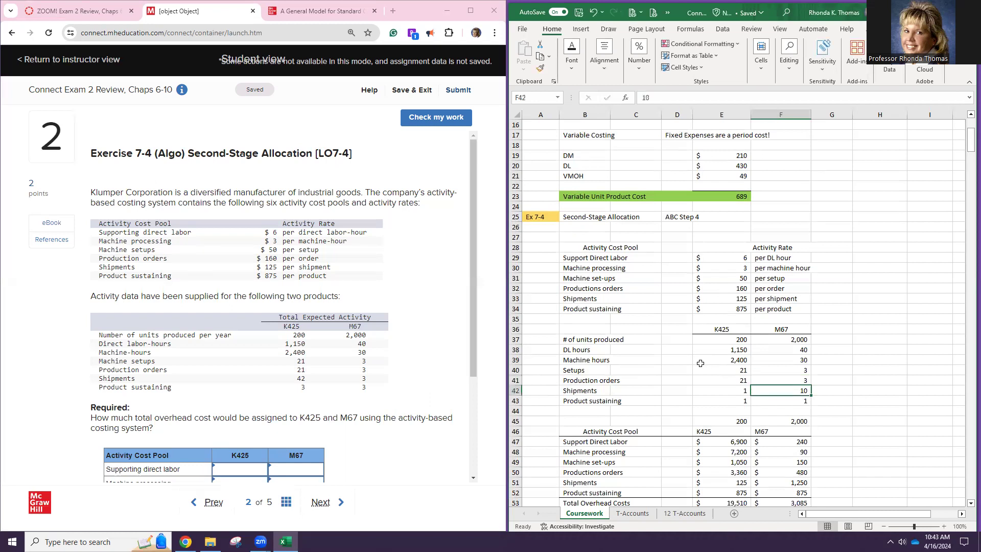
Step: Set the number of shipments to 42 for K425 and 3 for M67
left_click(714, 389)
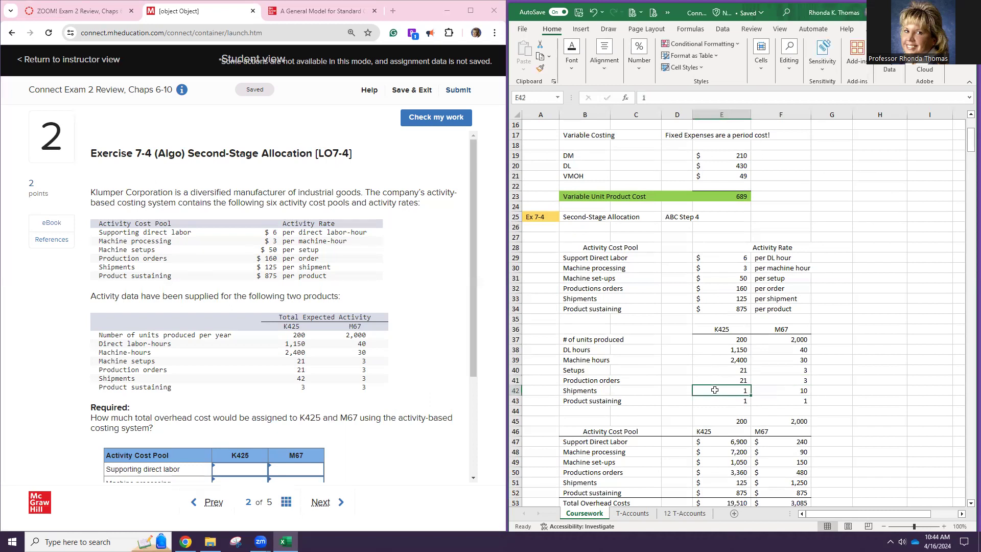
type("42")
left_click(777, 392)
type("3")
key("Return")
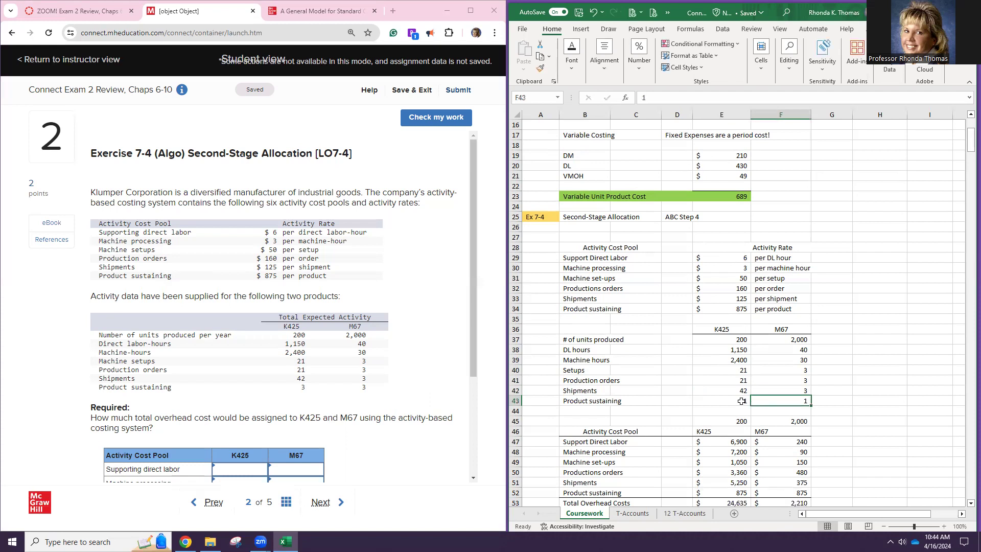
Step: Set the product sustaining activity to 3 for both K425 and M67
left_click(741, 401)
type("3")
left_click(781, 401)
type("3")
key("Return")
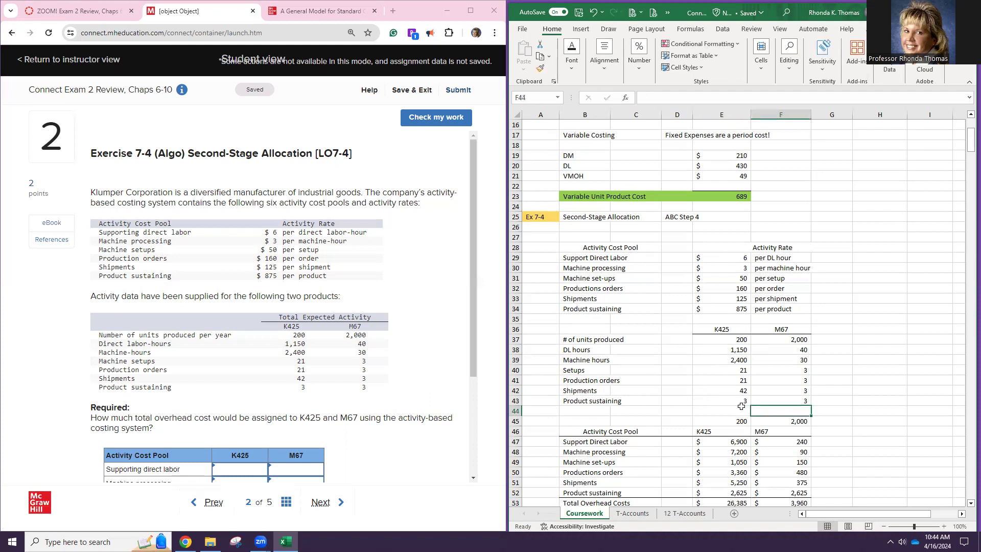
Step: Center the K425 and M67 column headings in E46:F46 of the overhead cost table
scroll(741, 406, "down", 2)
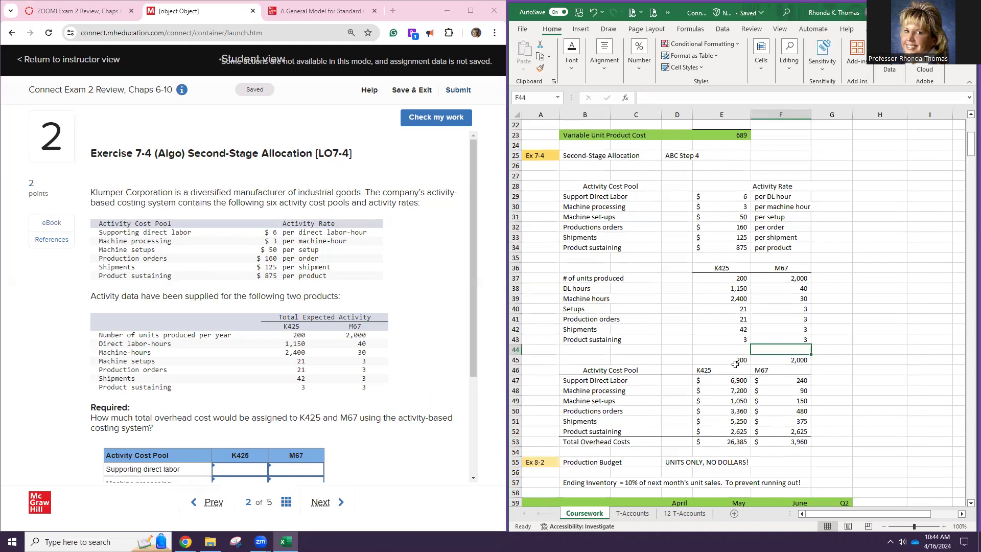
left_click_drag(734, 369, 782, 370)
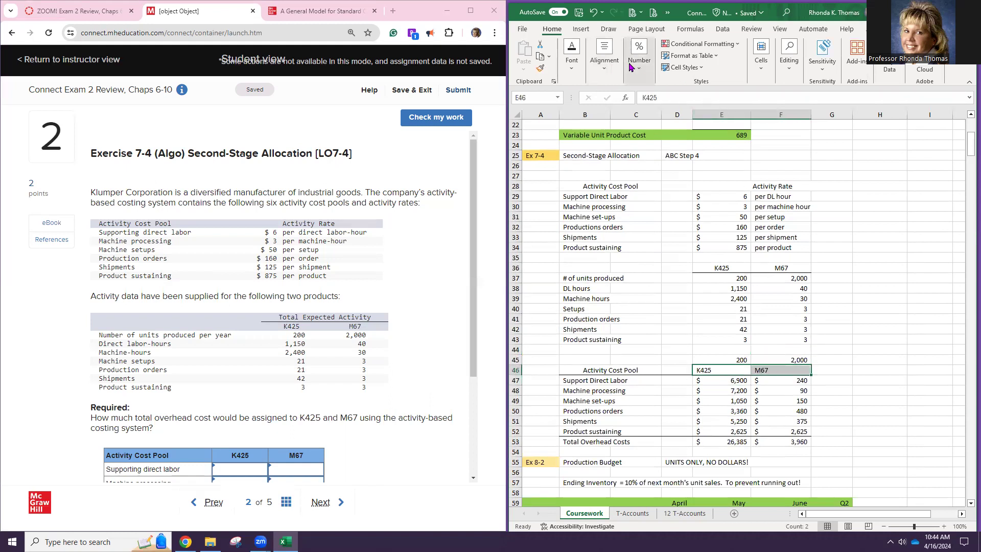
left_click(604, 61)
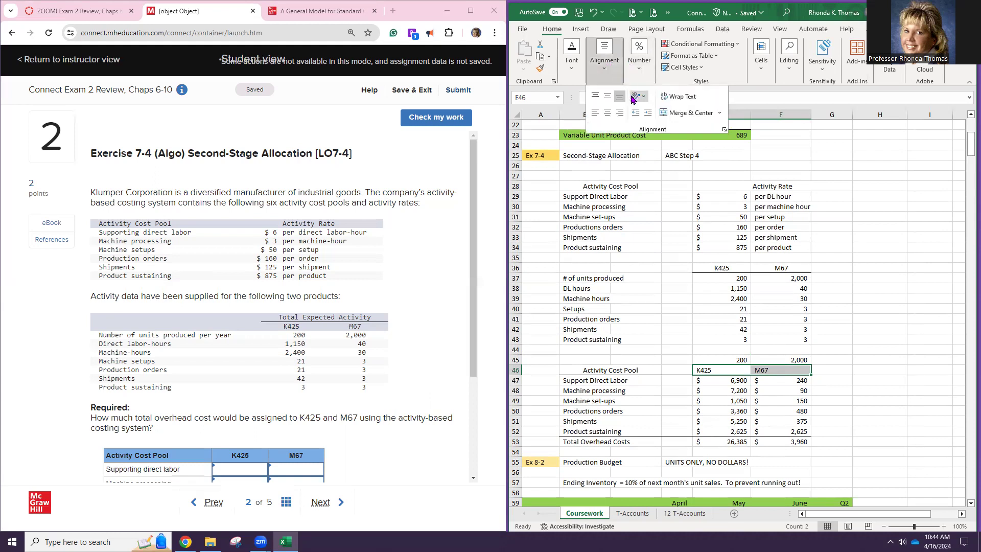
left_click(609, 112)
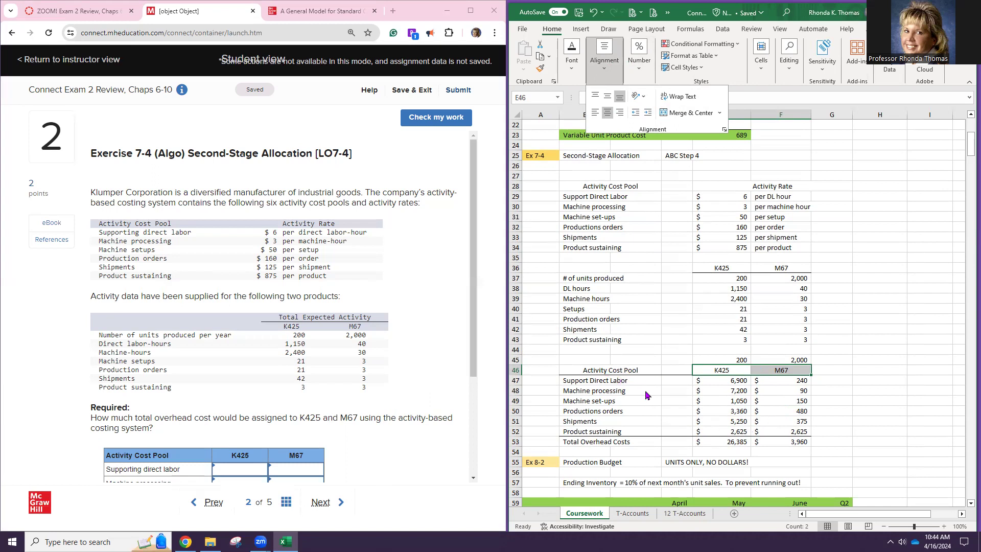
Step: Examine K425's Support Direct Labor cost formula in E47 and the activity rate, DL hours and units produced behind the allocation
scroll(415, 384, "down", 2)
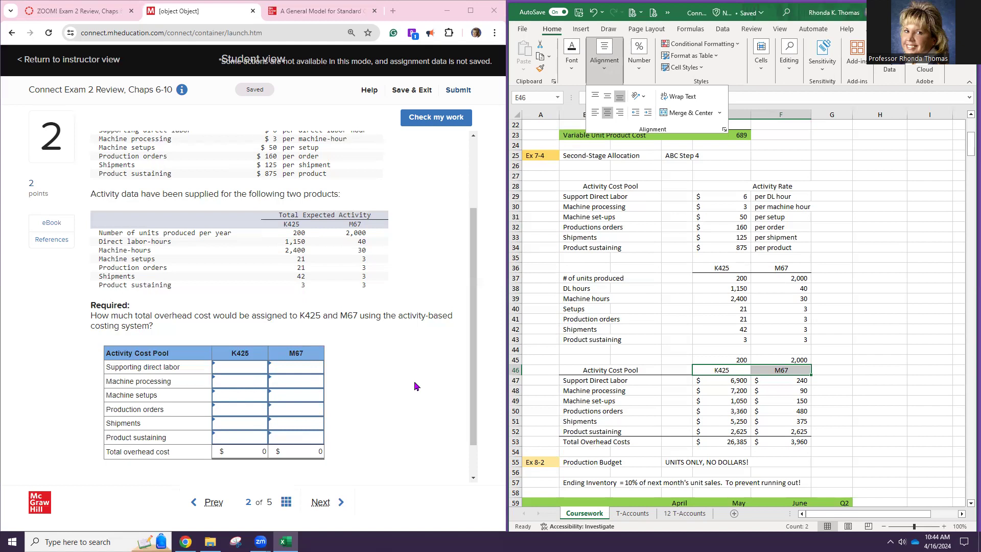
left_click(718, 381)
double_click(718, 381)
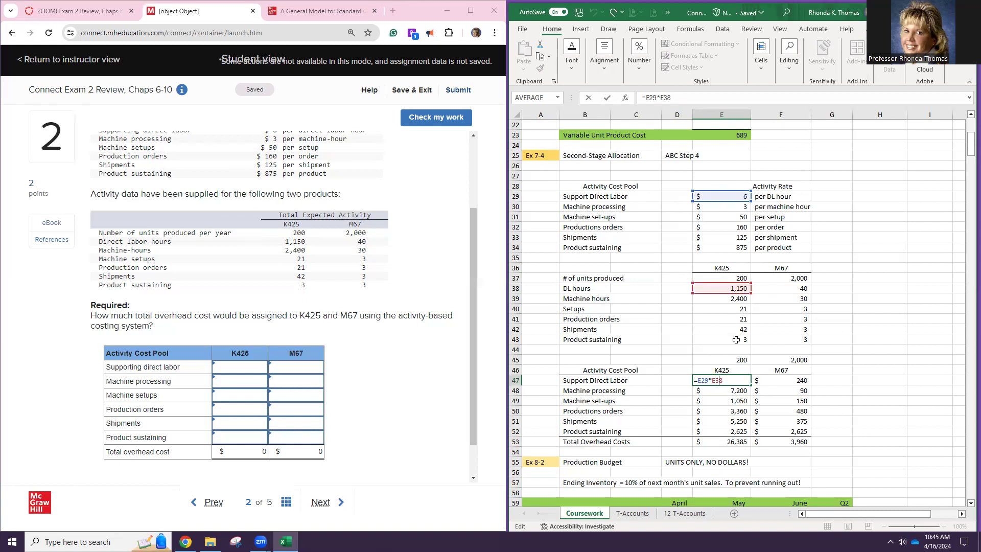
key("Return")
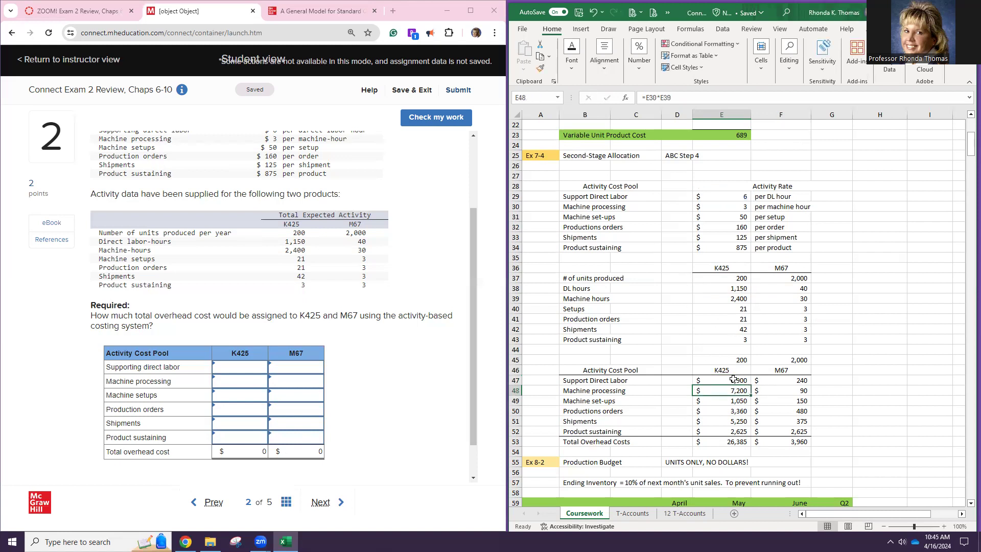
left_click(722, 289)
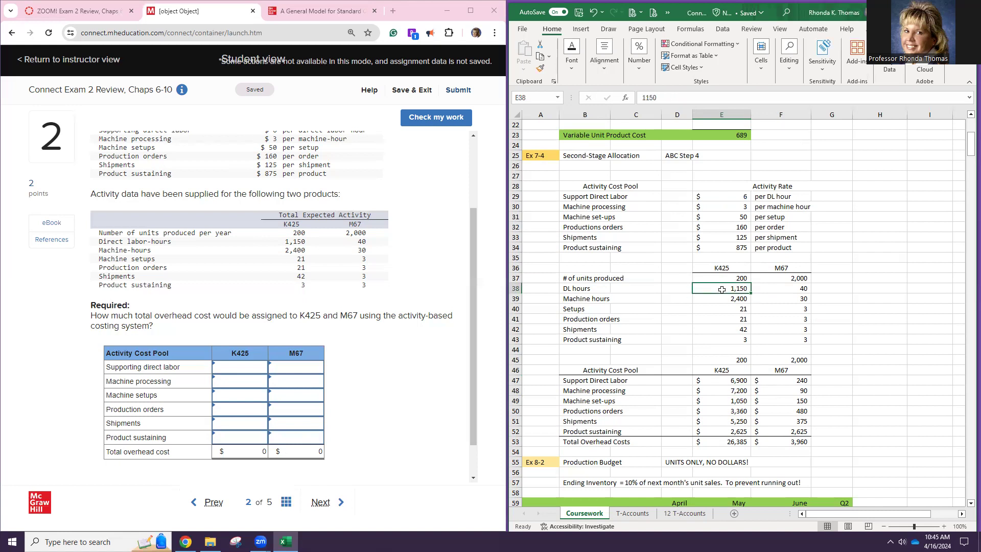
left_click(722, 381)
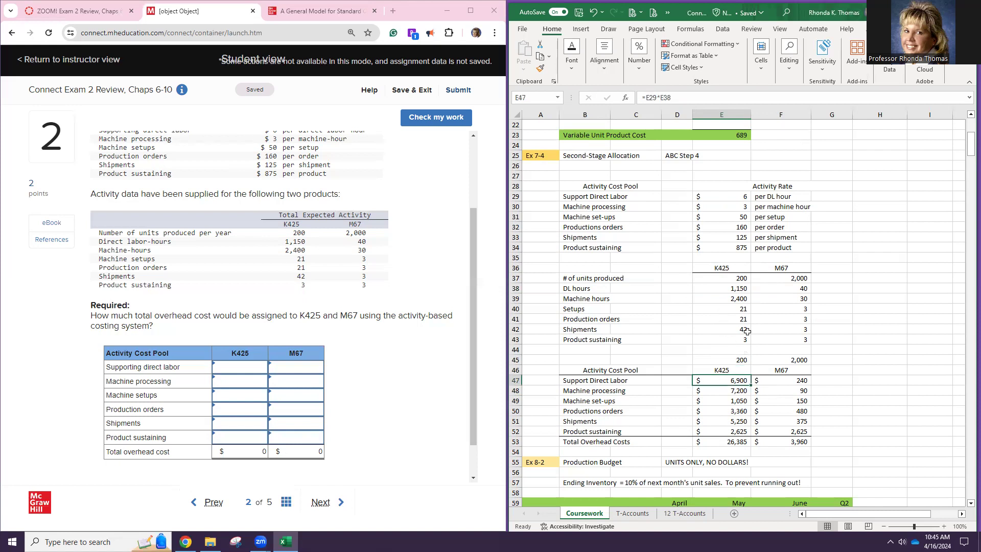
left_click(788, 278)
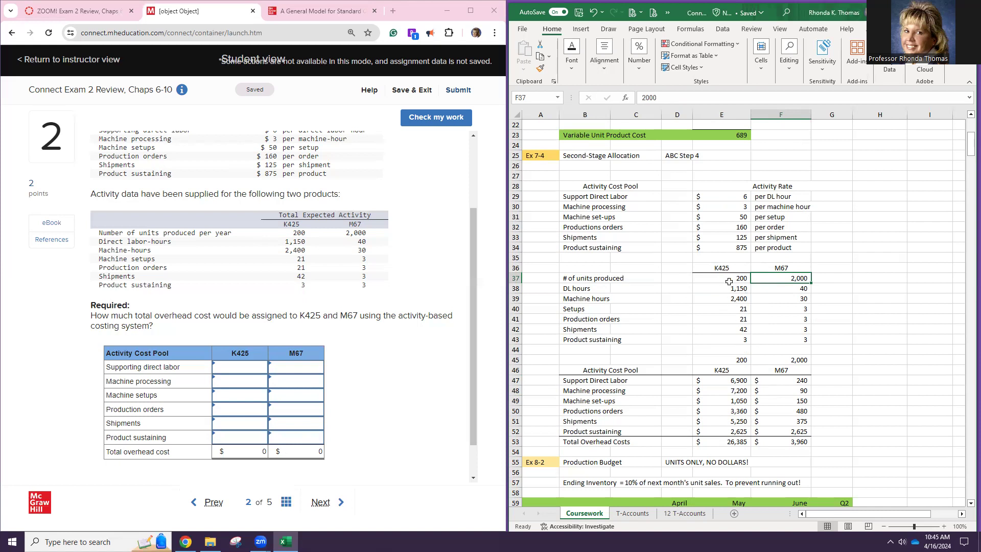
left_click(742, 379)
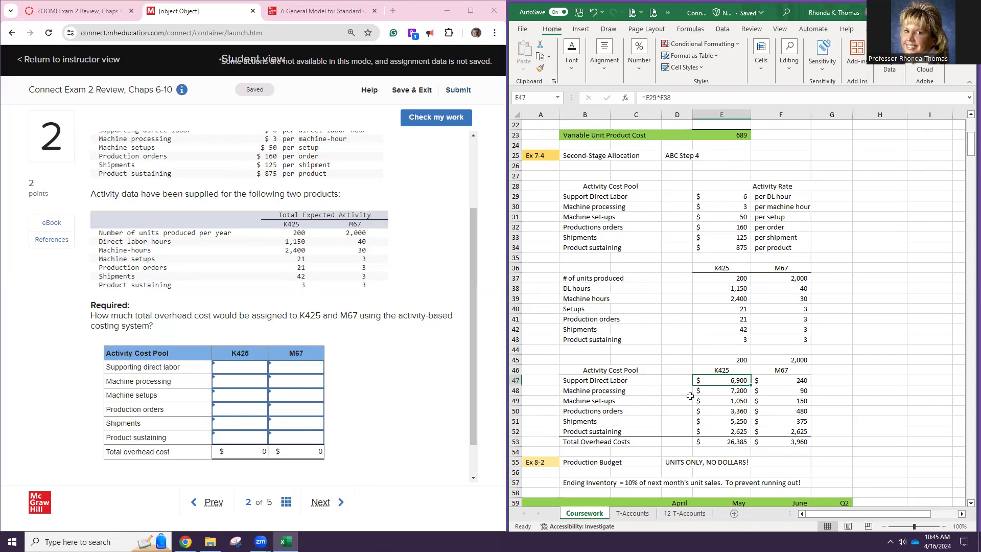
double_click(703, 382)
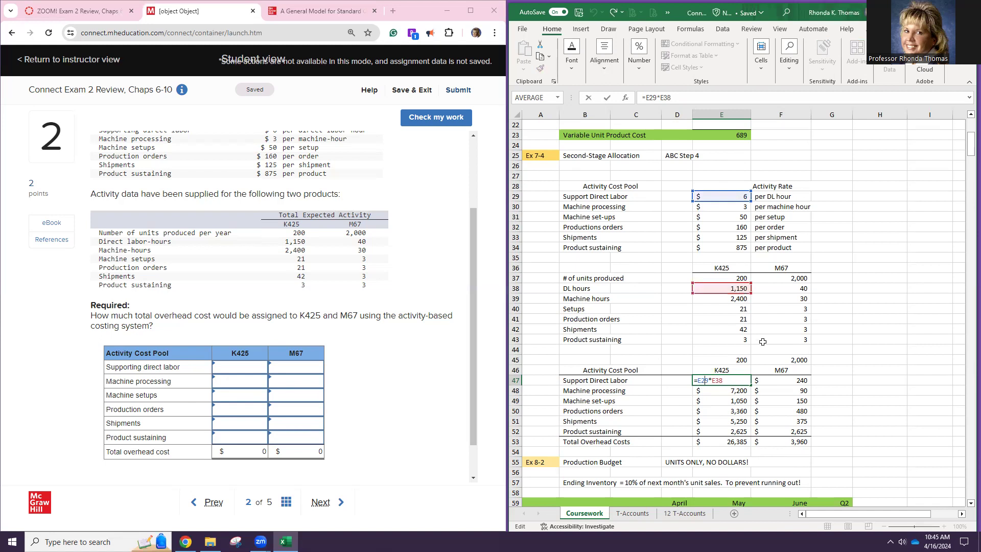
left_click(726, 392)
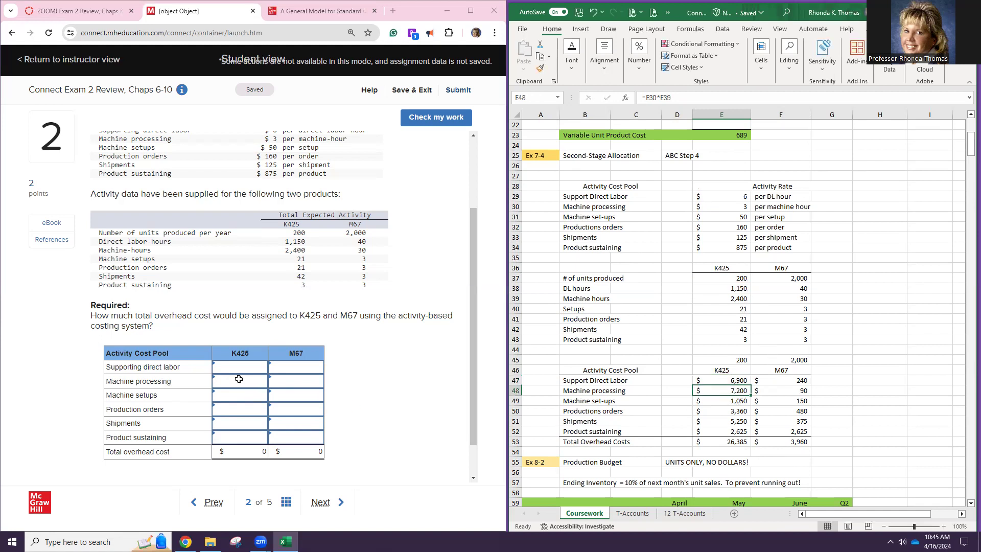
Step: Enter 6900 as K425's supporting direct labor cost in the Exercise 7-4 answer table
left_click(258, 389)
type("6900")
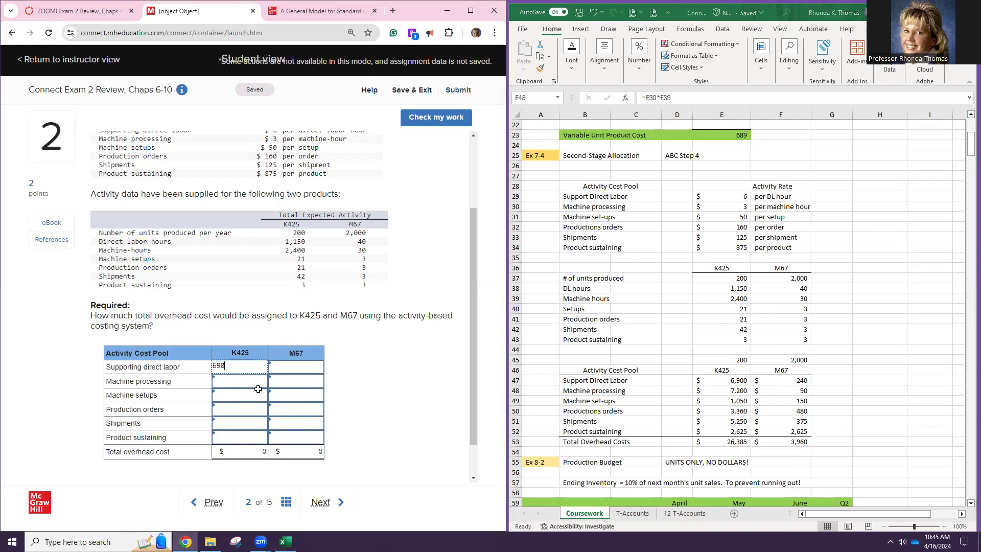
left_click(249, 379)
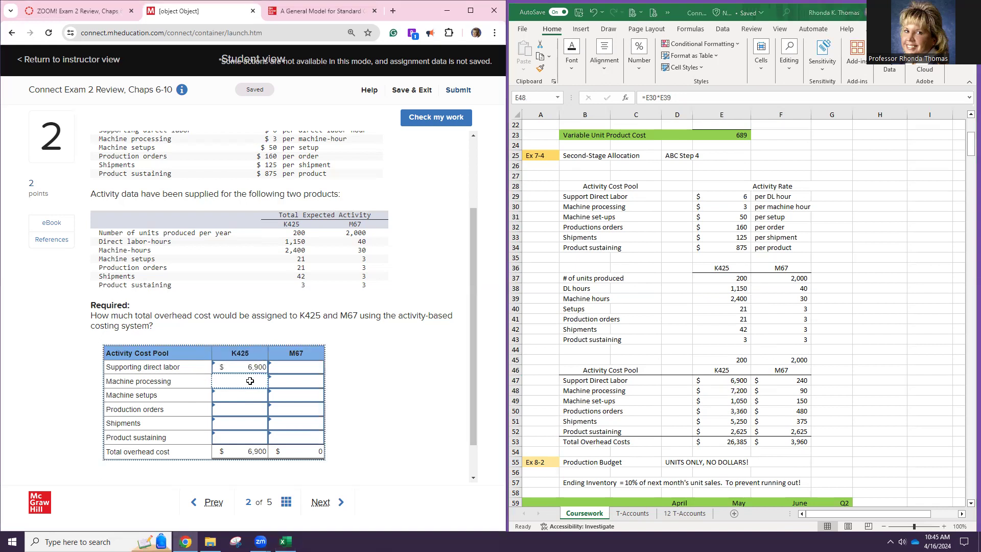
Step: Check K425's machine processing formula in E48 and enter 7200 for that cost pool in the Connect answer table
left_click(723, 390)
double_click(723, 390)
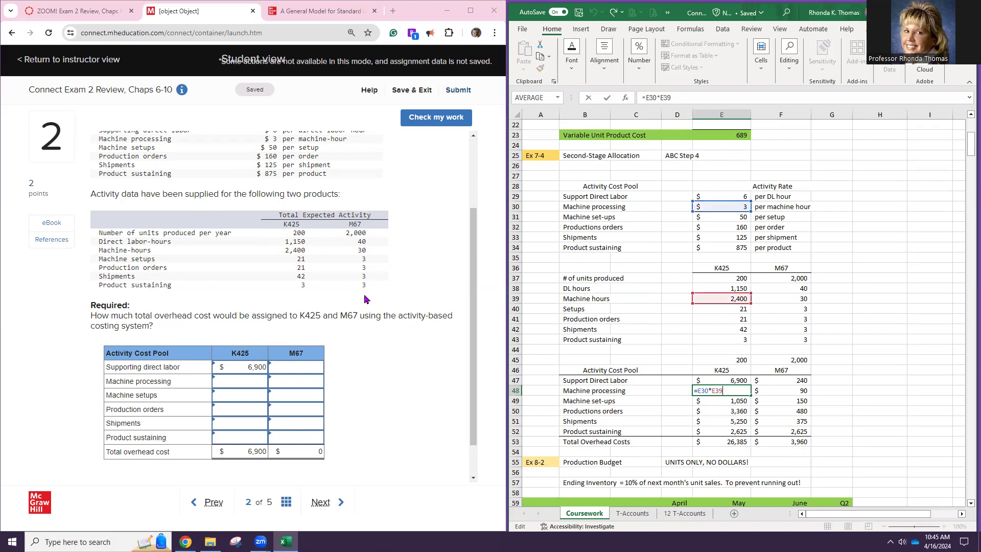
scroll(339, 282, "up", 1)
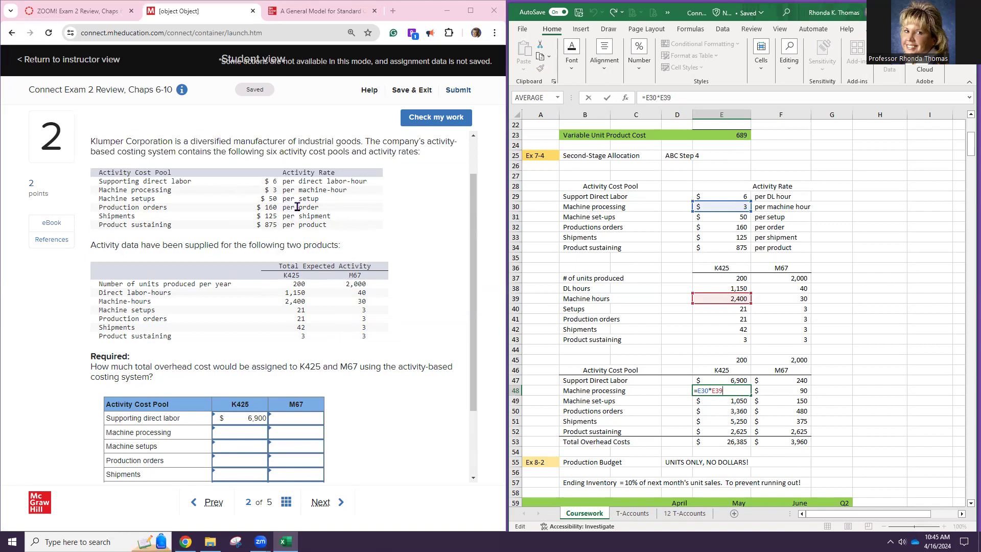
key("Return")
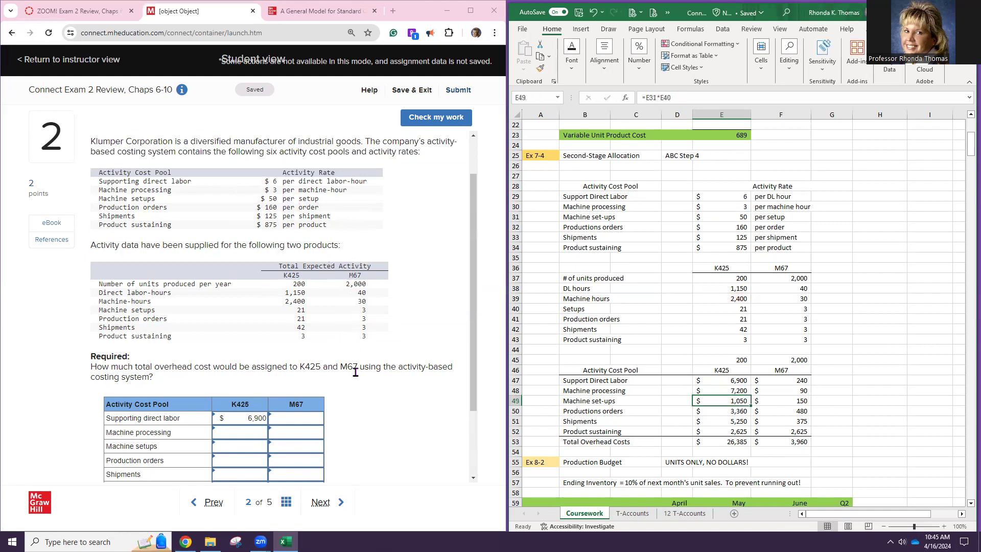
left_click(256, 432)
type("7200")
left_click(272, 437)
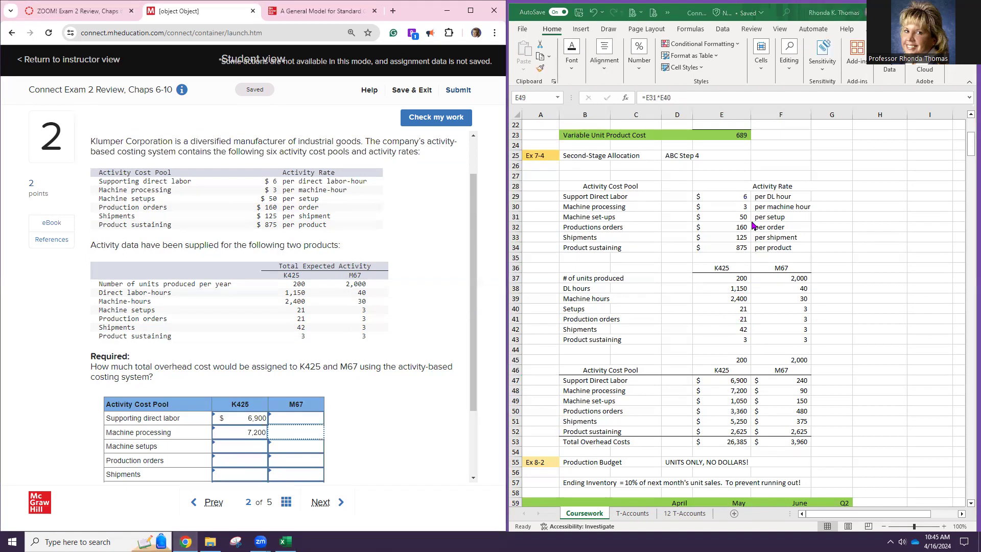
Step: Check K425's machine set-ups formula in E49 and enter 1050 for machine setups in the Connect answer table
double_click(728, 402)
key("Return")
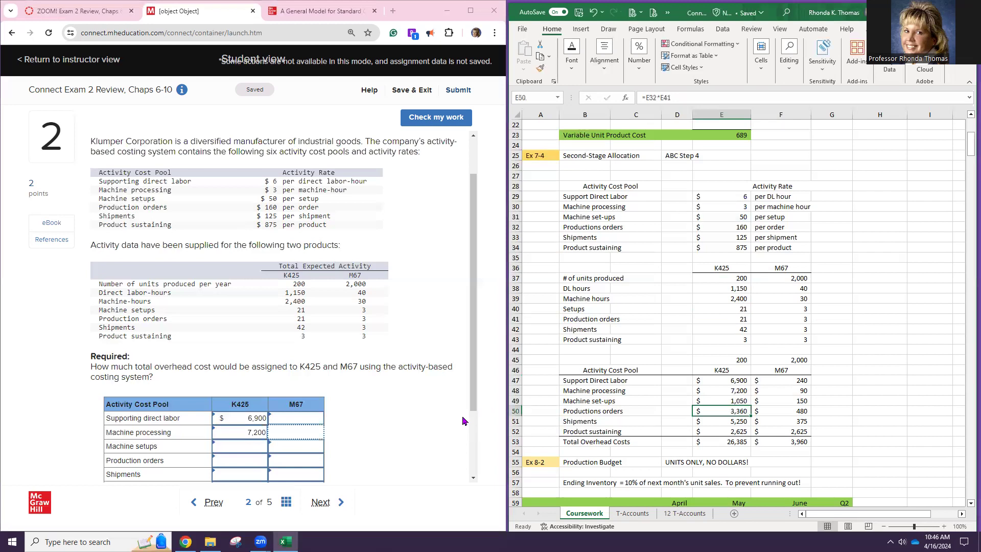
left_click(235, 447)
type("1050")
key("Tab")
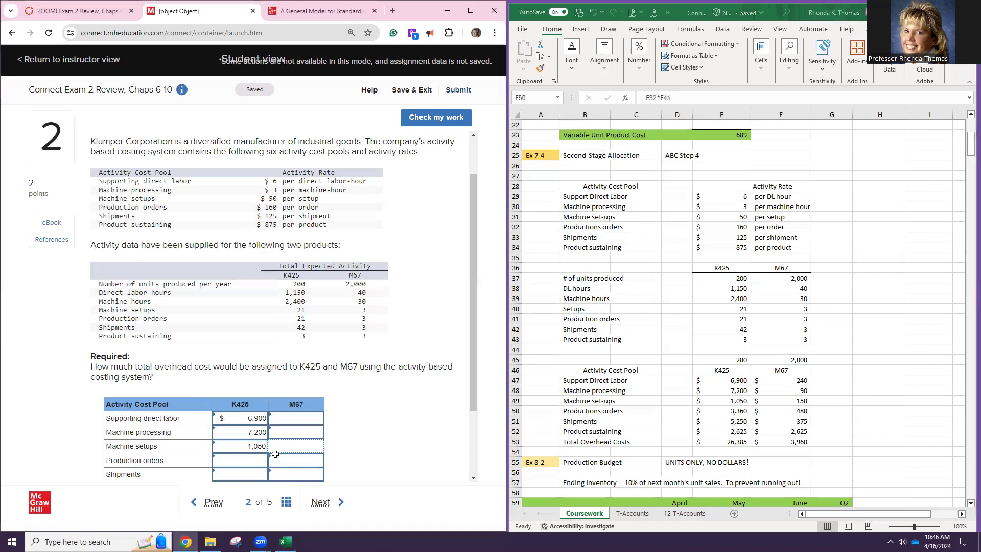
Step: Check K425's production orders formula in E50 and enter 3,360 for that pool in the Connect answer table
left_click(246, 462)
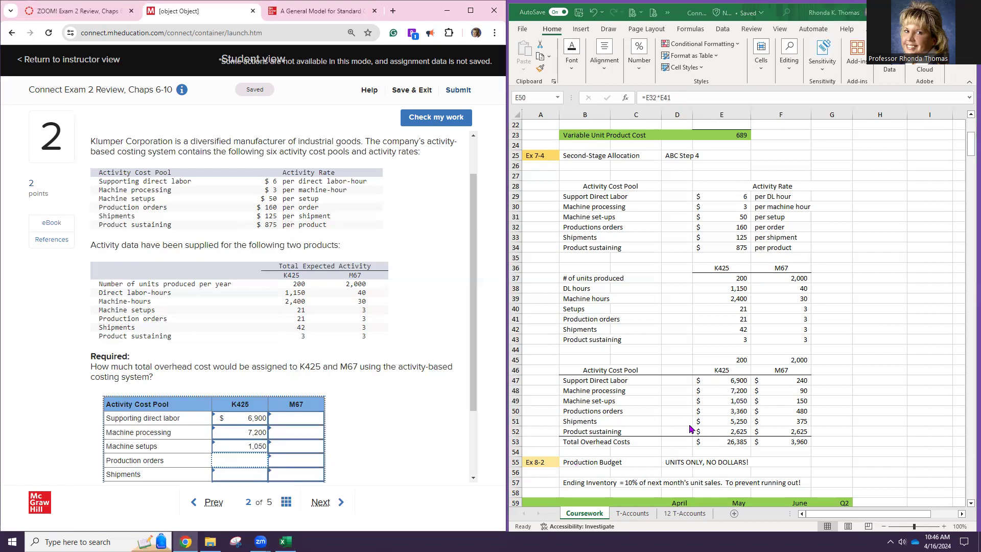
double_click(726, 412)
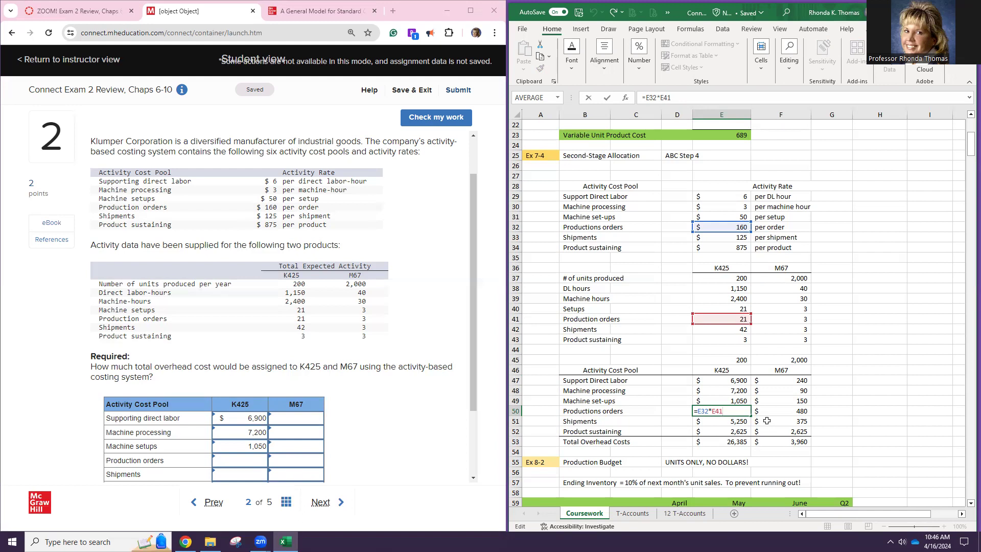
key("Return")
left_click(243, 463)
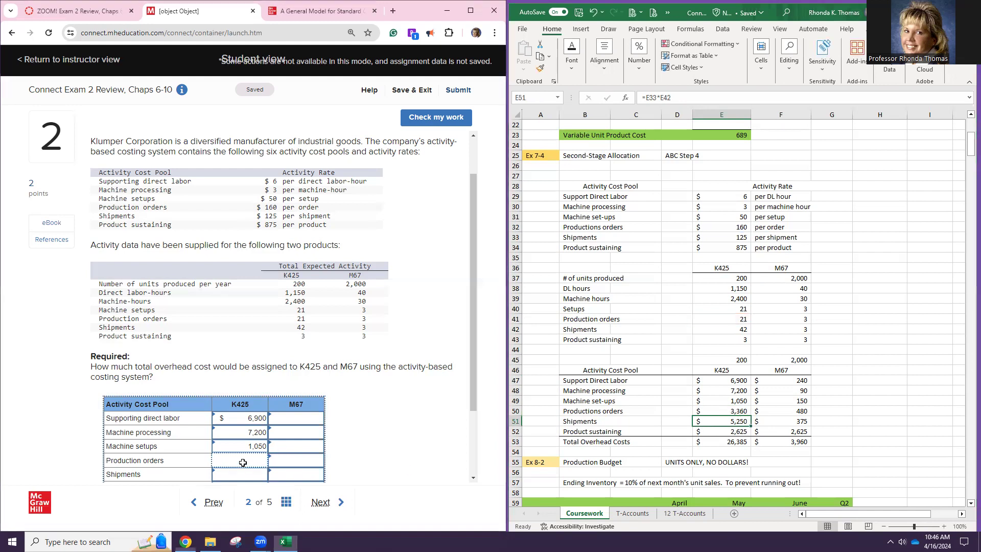
type("3,360")
key("Tab")
Step: Check K425's shipments formula in E51 and its source cells, and enter 5250 for that pool in the Connect answer table
scroll(276, 464, "down", 2)
left_click(231, 380)
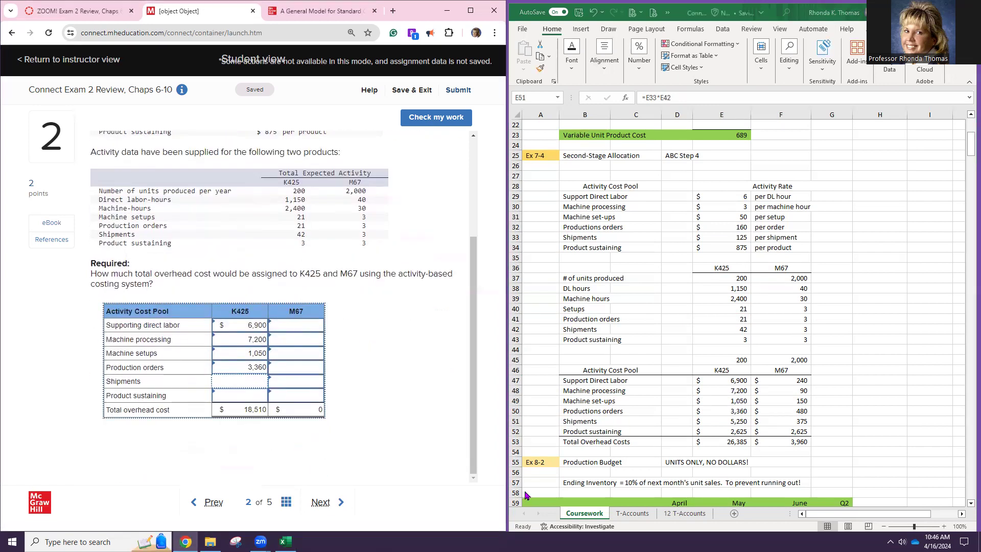
left_click(725, 240)
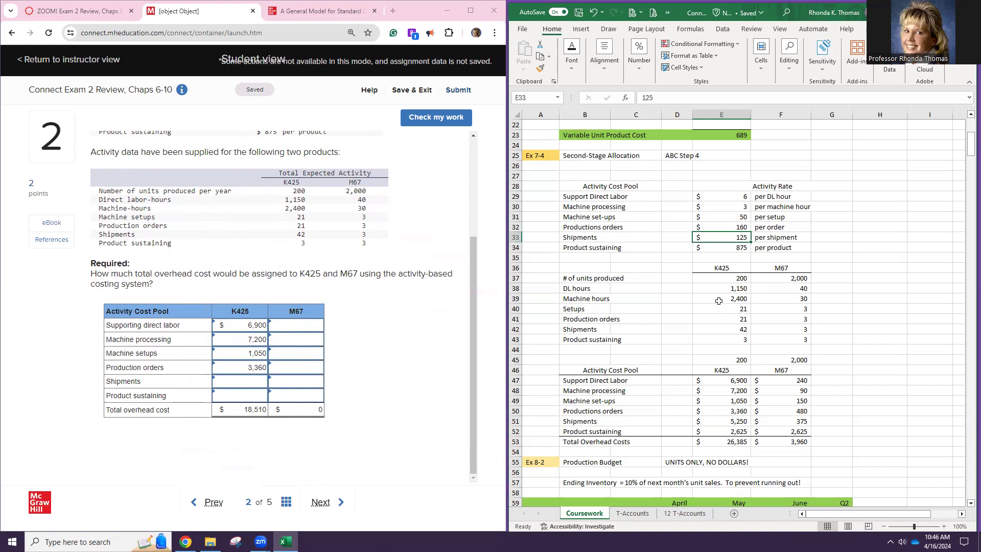
left_click(723, 331)
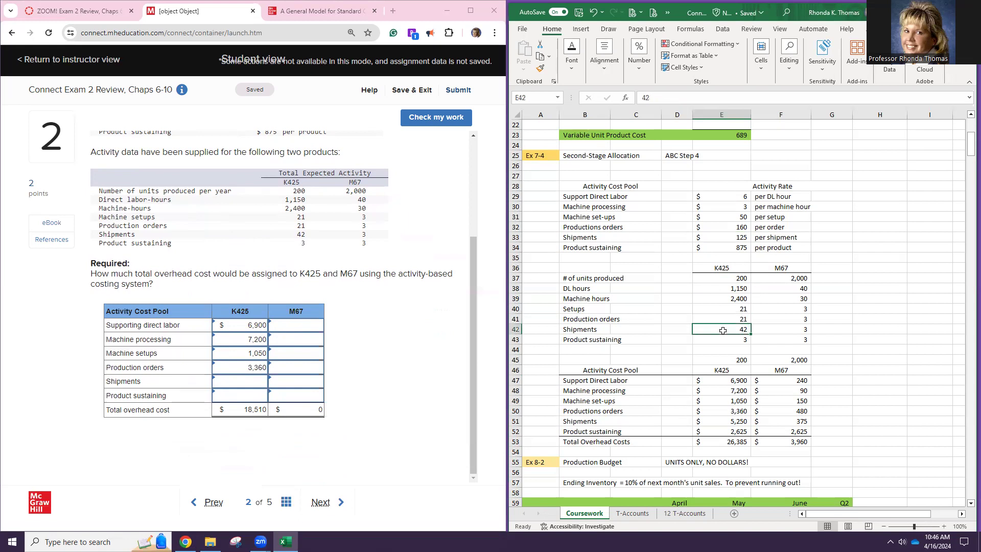
double_click(722, 420)
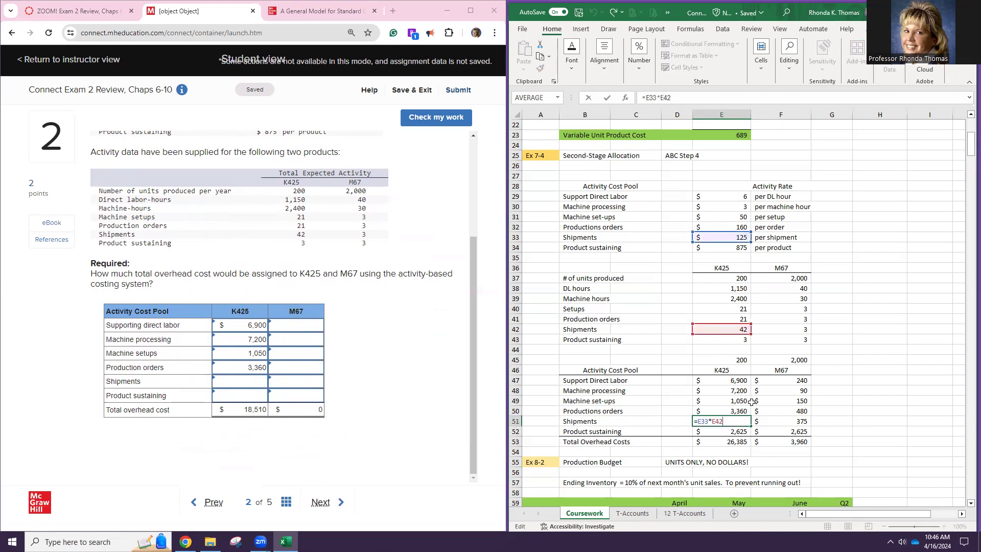
key("Return")
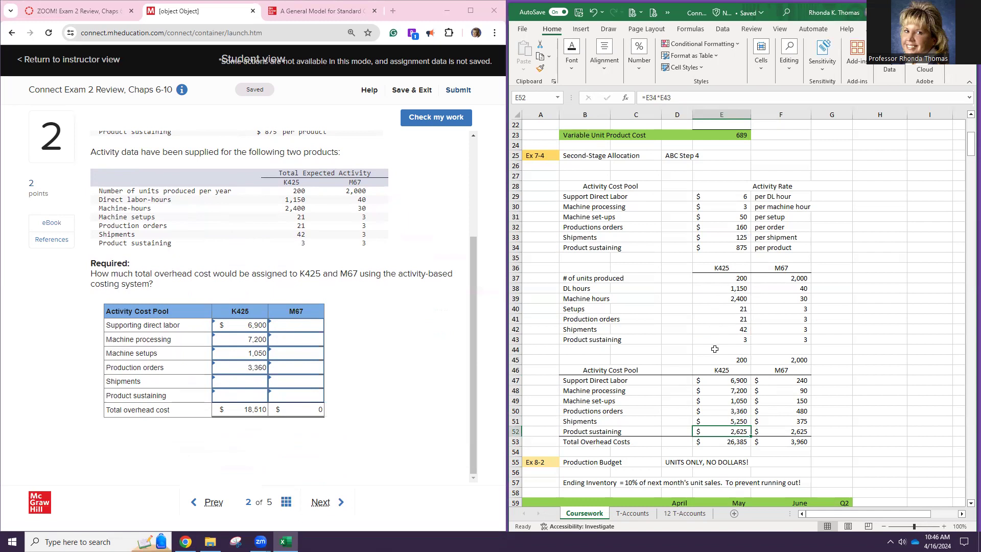
left_click(232, 381)
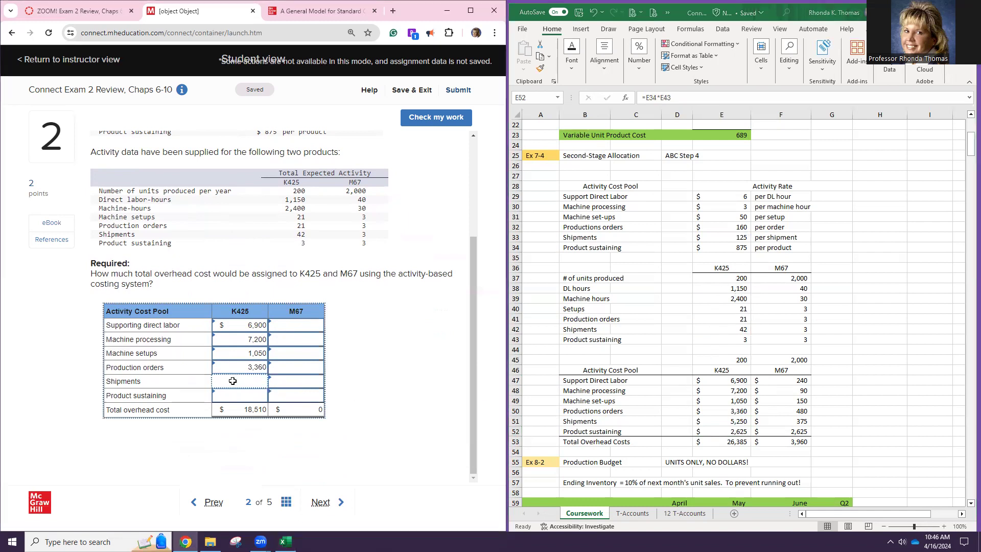
type("5250")
key("Tab")
Step: Enter 2625 as K425's product sustaining cost, based on the formula in E52, and check the work in Connect
left_click(238, 396)
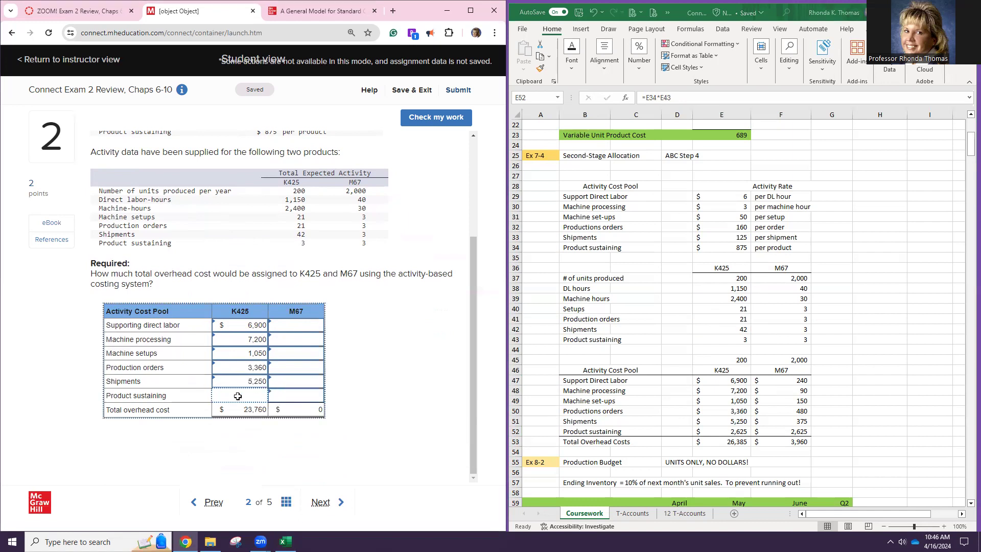
left_click(714, 428)
double_click(715, 428)
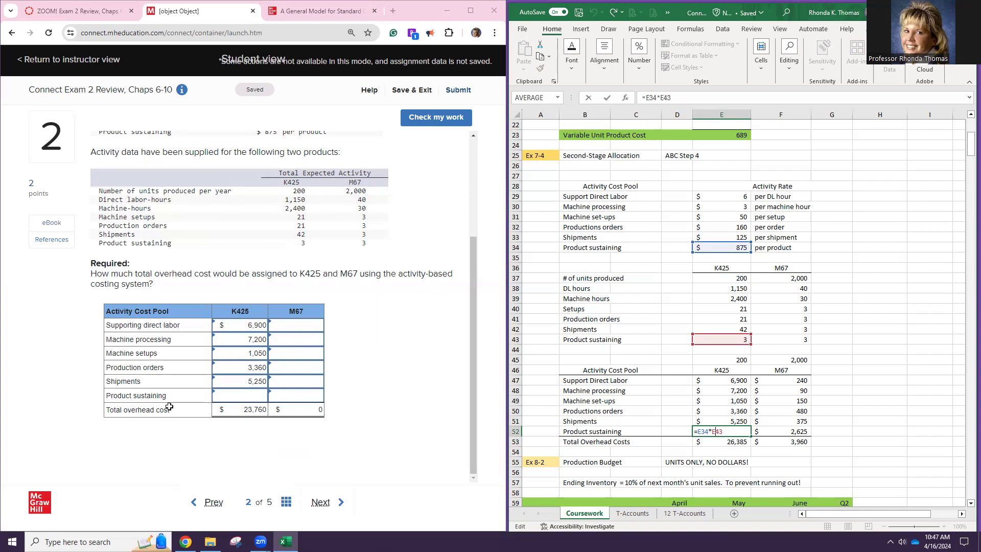
left_click(228, 397)
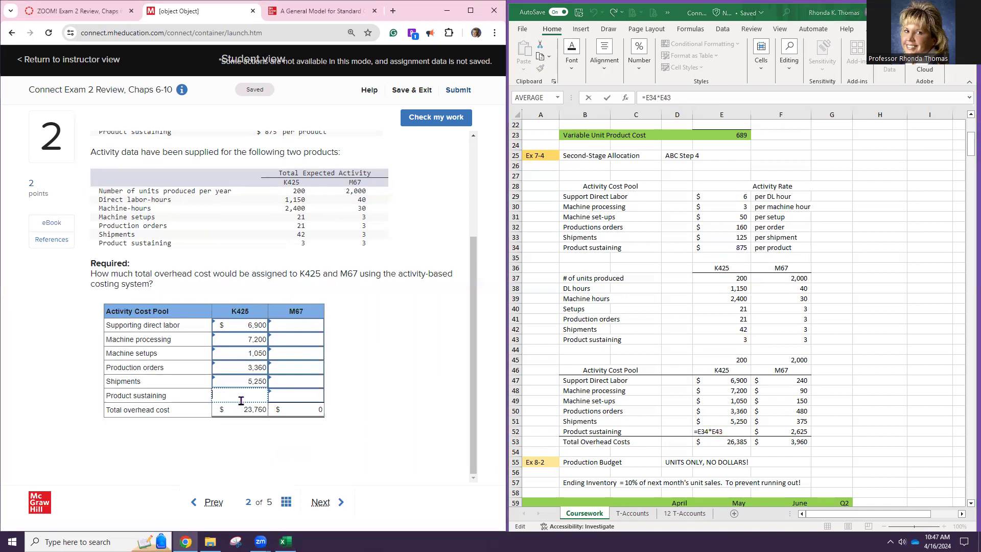
left_click(728, 430)
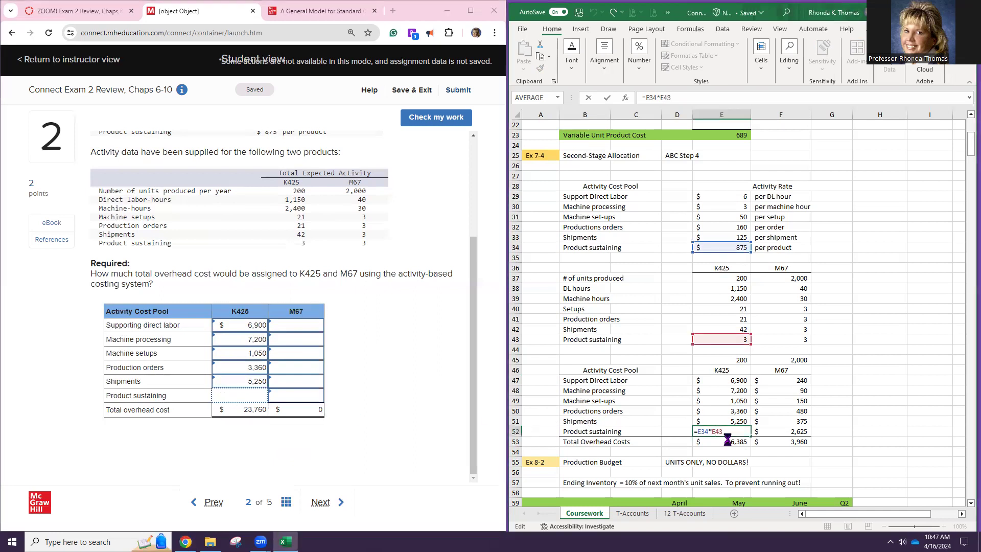
key("Return")
left_click(239, 399)
type("2625")
left_click(311, 401)
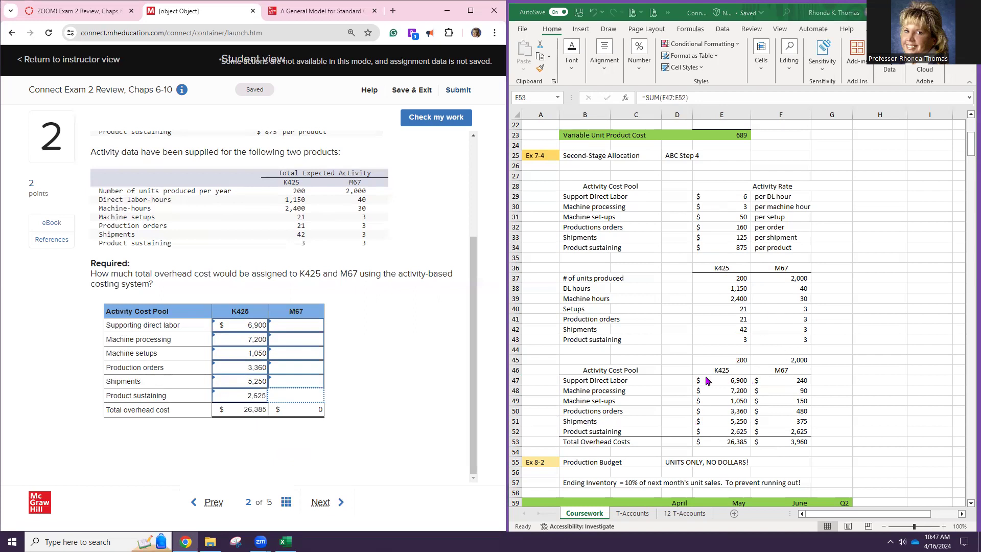
left_click(453, 119)
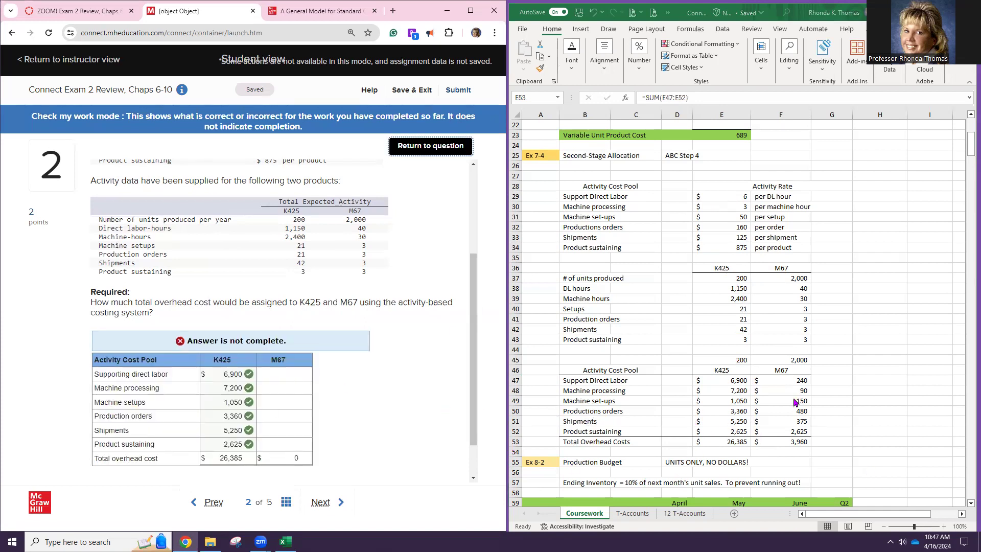
Step: Review M67's direct labor formula in F47 and, back in the Connect question, enter 240 as M67's supporting direct labor cost
key("alt+Tab")
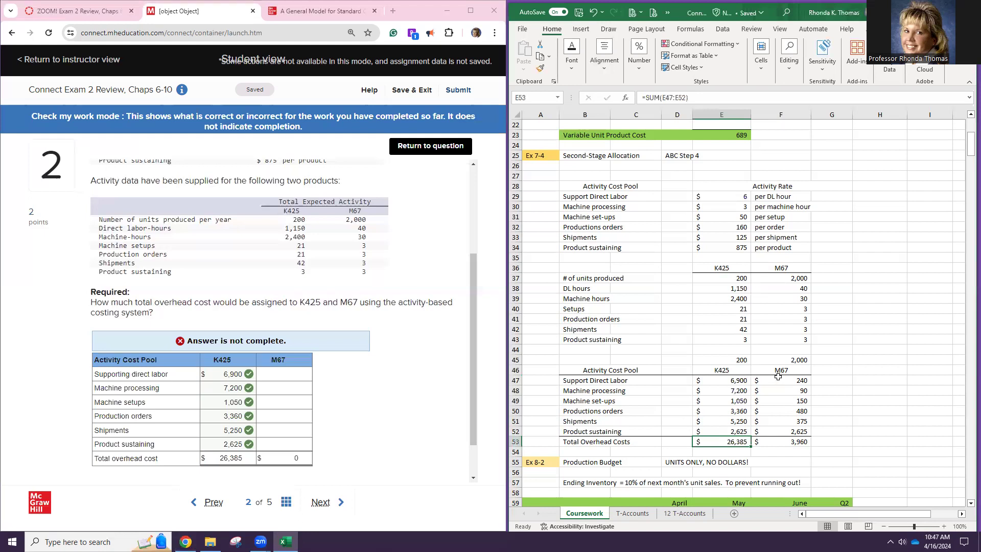
left_click(777, 280)
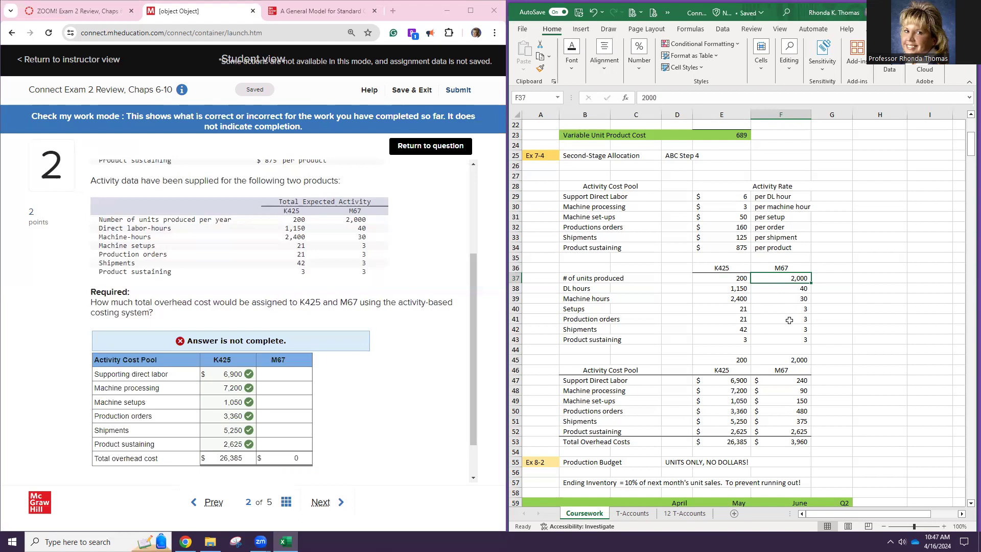
double_click(784, 382)
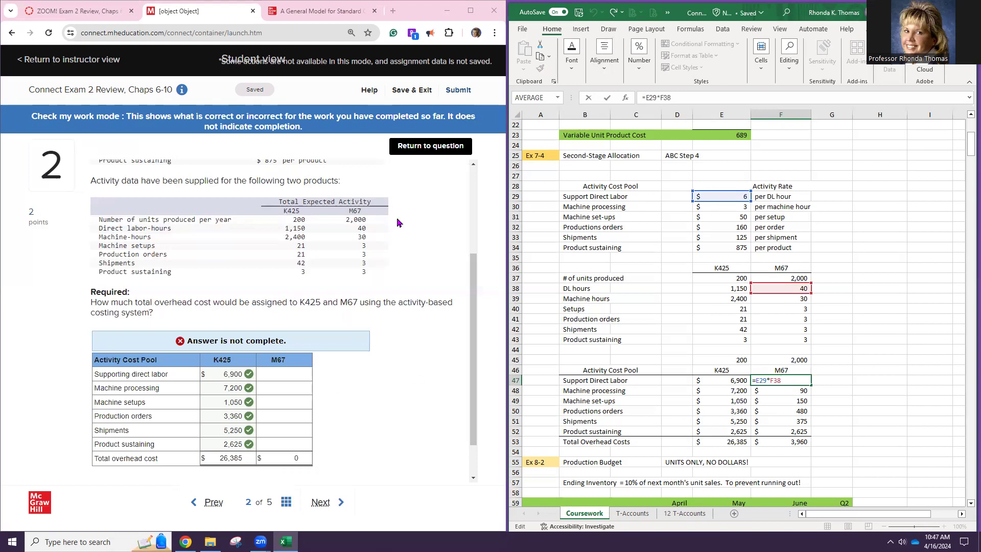
left_click(444, 147)
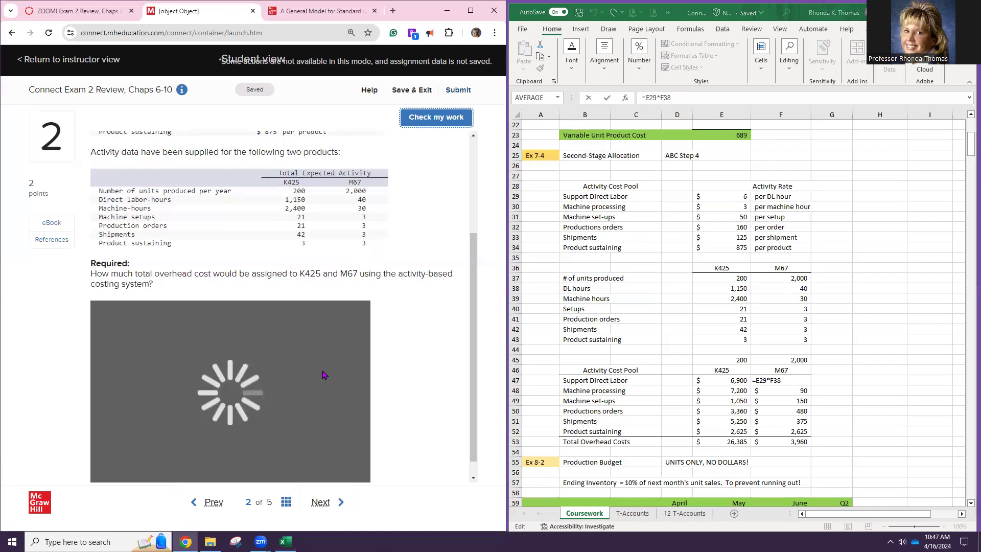
left_click(284, 327)
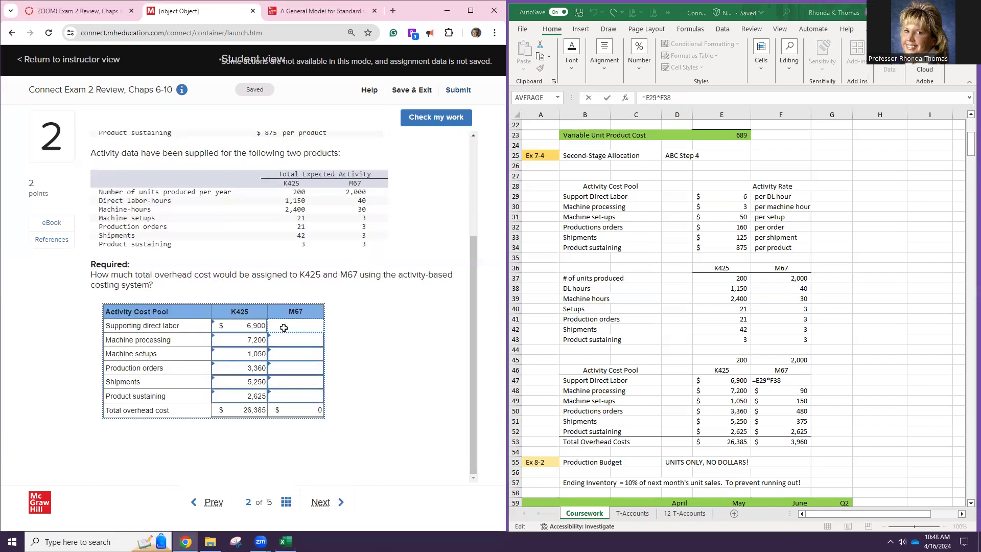
left_click(284, 328)
type("9")
left_click(843, 404)
key("Return")
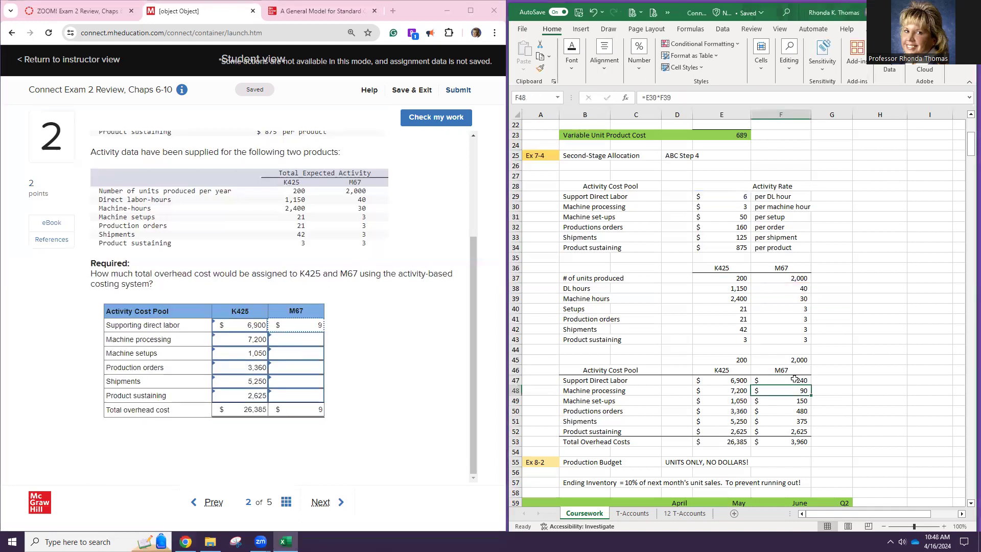
left_click(323, 324)
key("BackSpace")
type("240")
key("Tab")
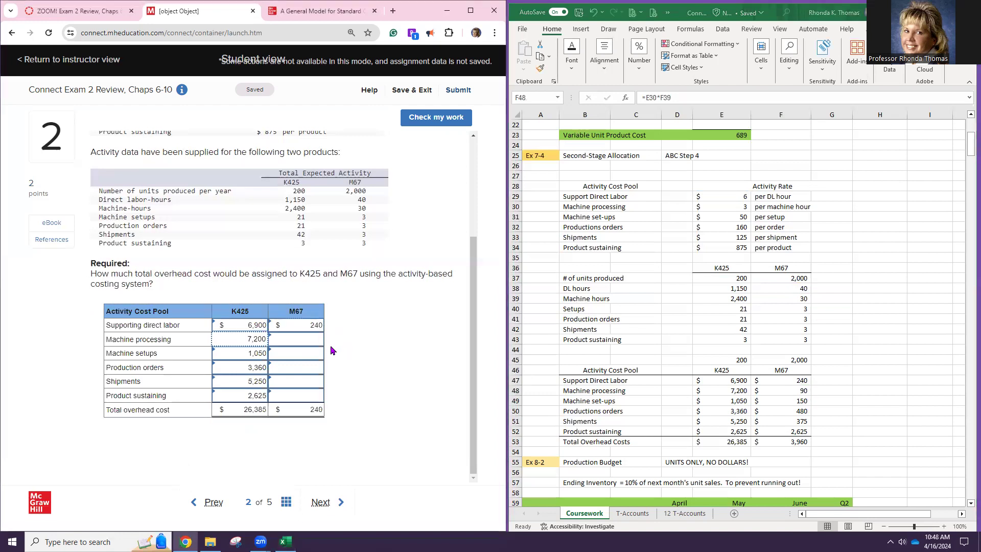
Step: Check M67's machine processing formula in F48 and enter 90 for that pool in the Connect answer table
left_click(309, 340)
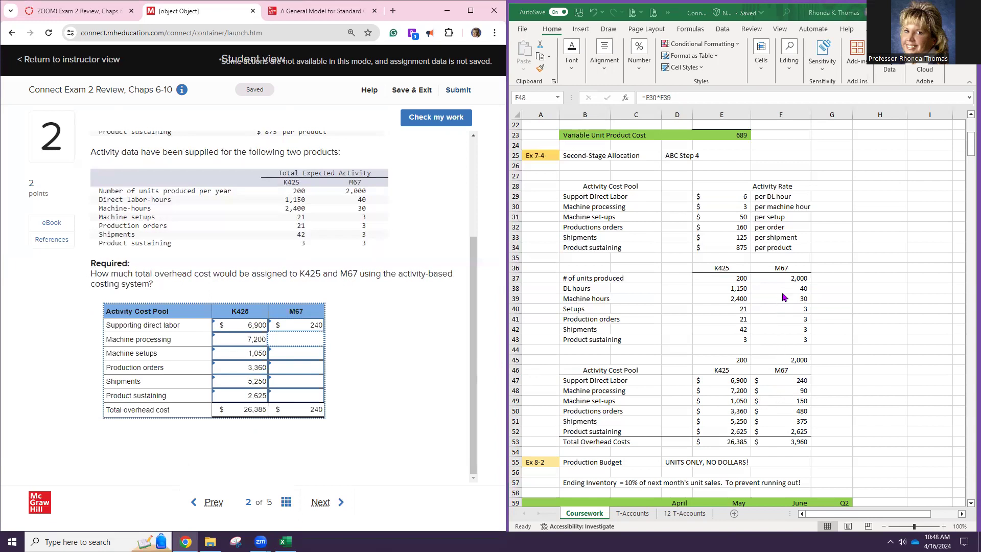
double_click(781, 392)
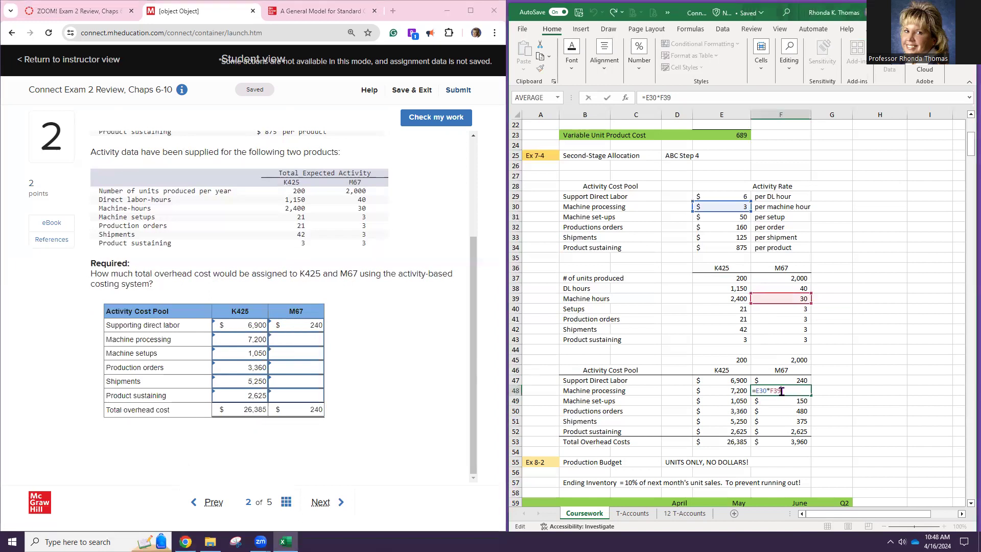
key("Return")
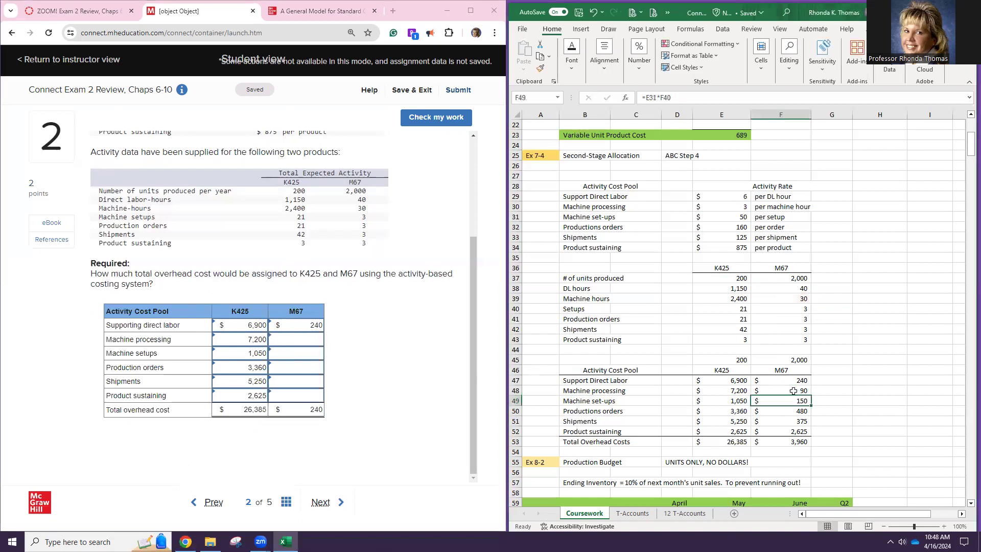
left_click(317, 341)
type("90")
key("Tab")
Step: Enter 150 as M67's machine setups cost in the Connect answer table and check its formula in F49
left_click(316, 359)
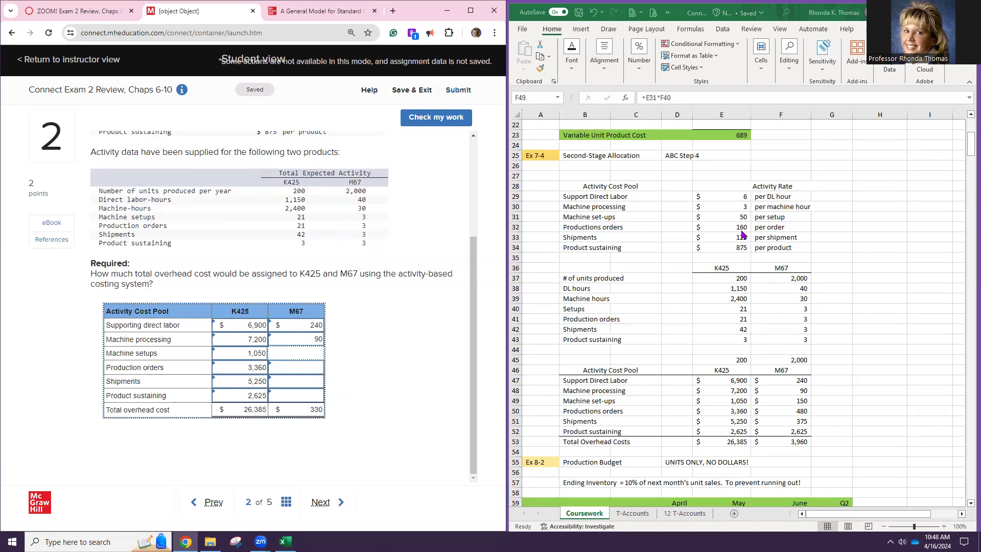
left_click(785, 401)
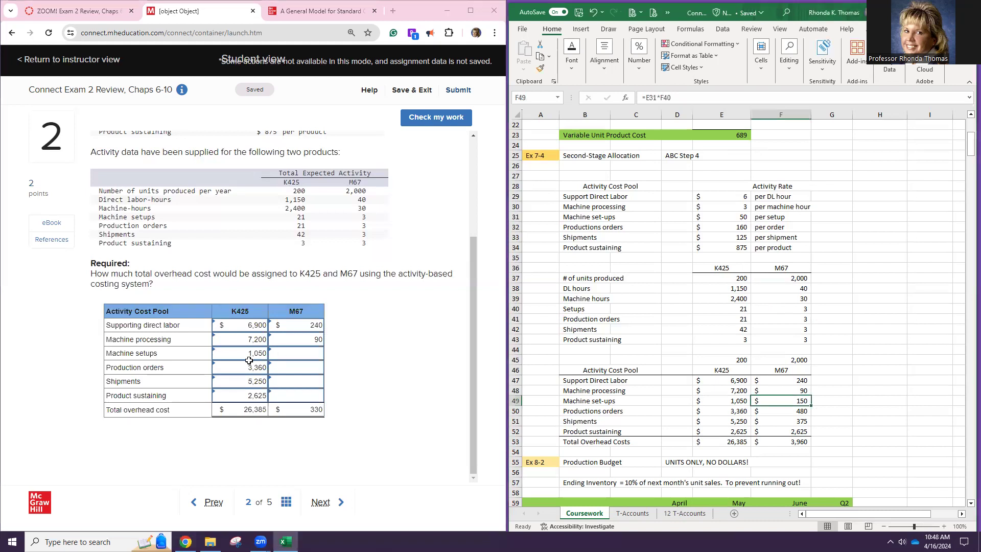
left_click(288, 353)
type("150")
key("Tab")
left_click(305, 369)
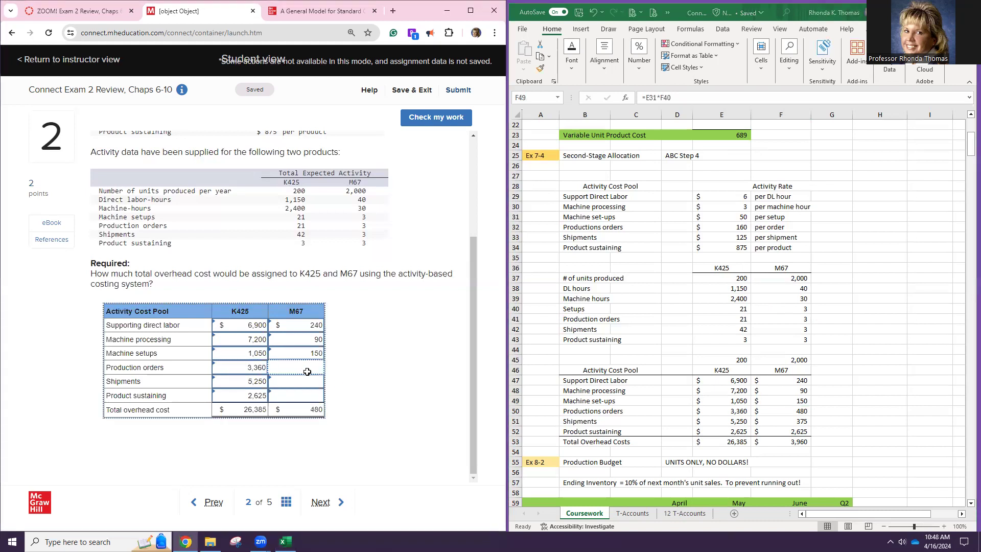
double_click(791, 403)
key("Return")
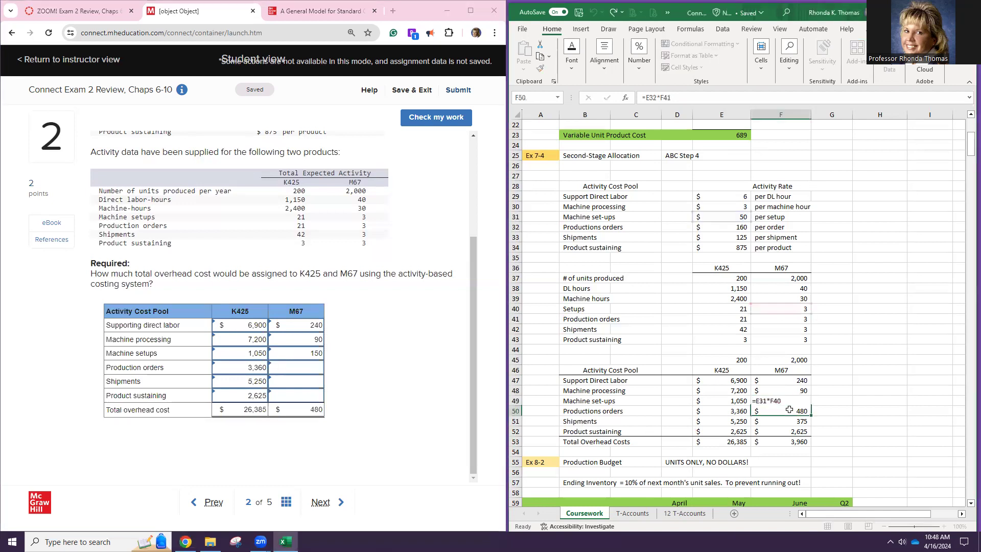
Step: Check M67's production orders formula in F50 and enter 480 for that pool in the Connect answer table
double_click(789, 409)
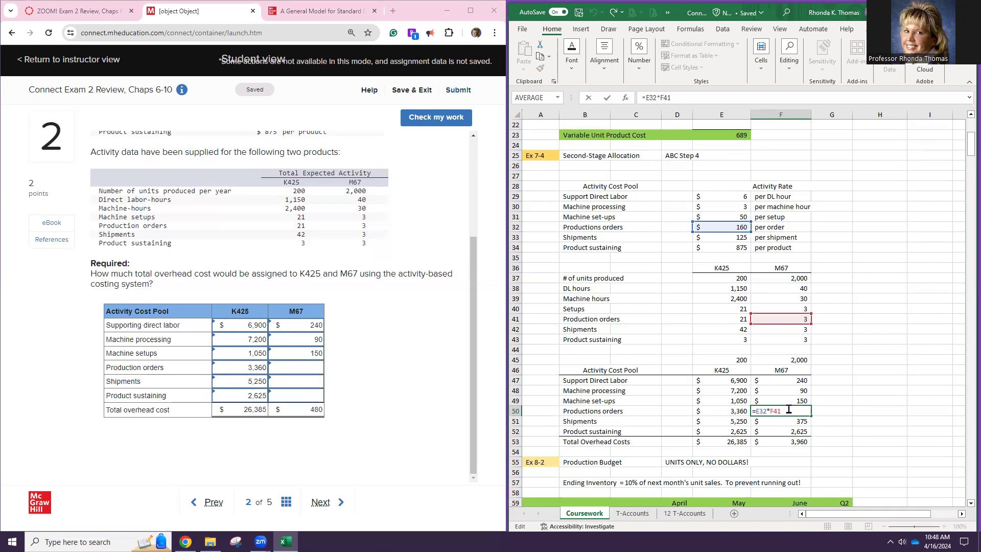
key("Return")
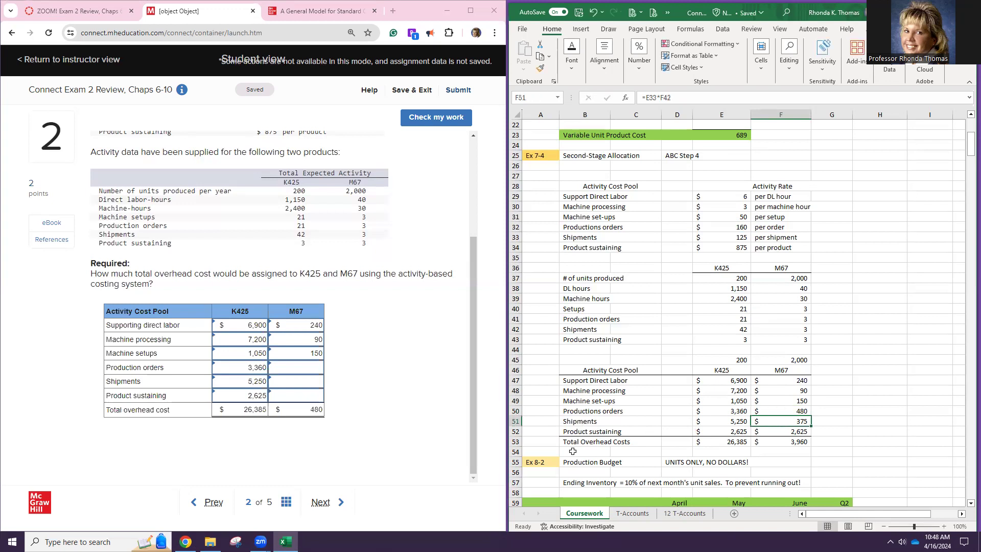
left_click(295, 368)
type("480")
key("Tab")
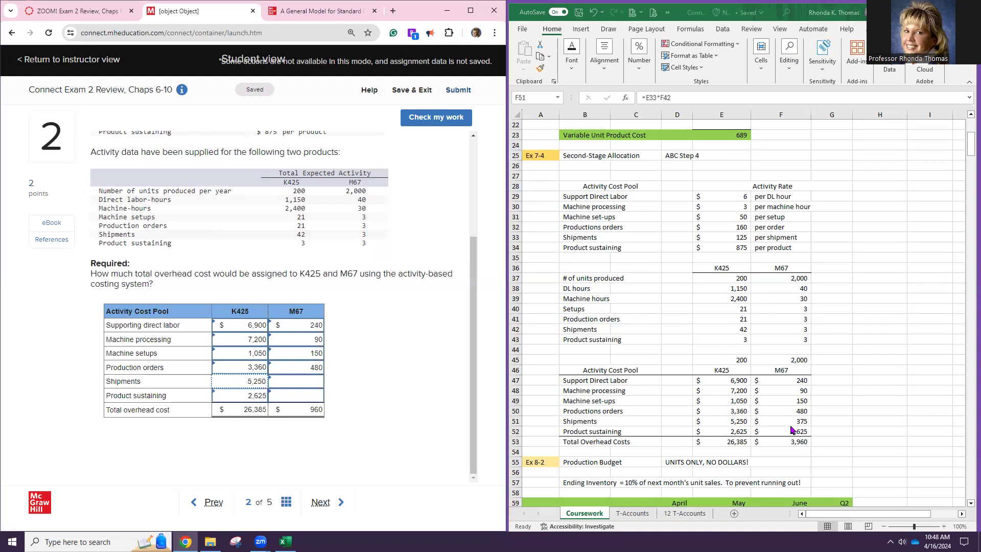
Step: Enter 375 as M67's shipments cost in the Connect answer table
left_click(303, 382)
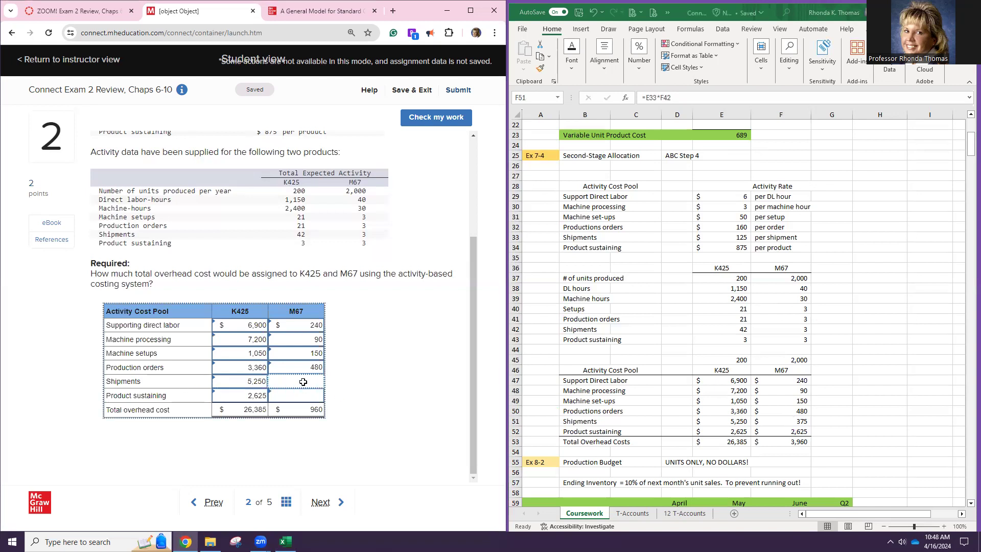
type("375")
key("Tab")
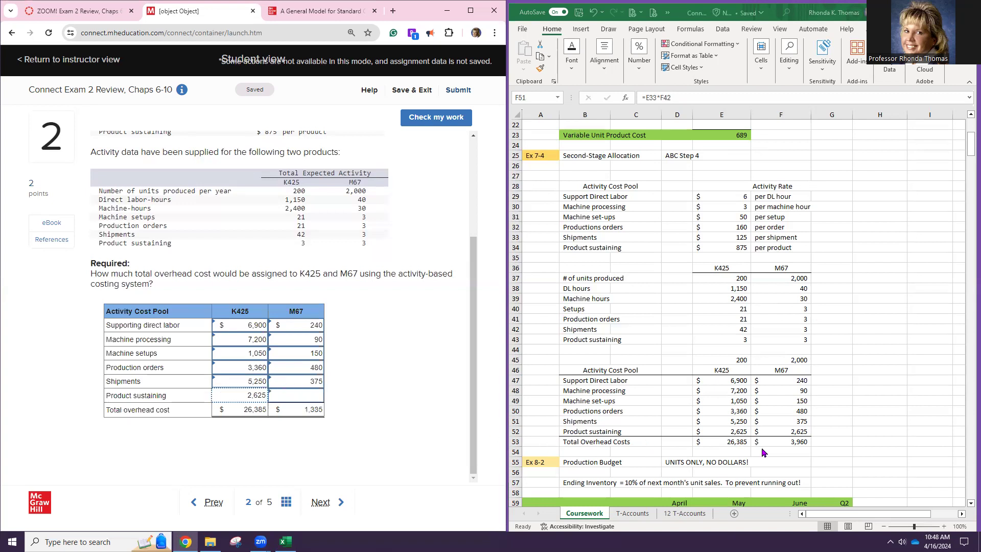
Step: Enter 2625 as M67's product sustaining cost, based on the formula in F52, and check the completed answer table in Connect
left_click(789, 435)
left_click(789, 434)
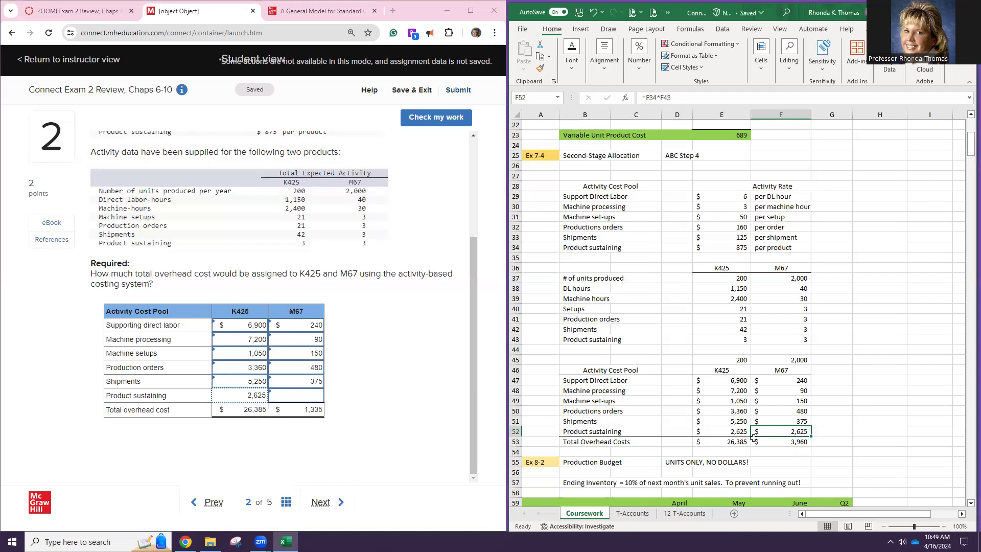
left_click(305, 398)
type("2,6")
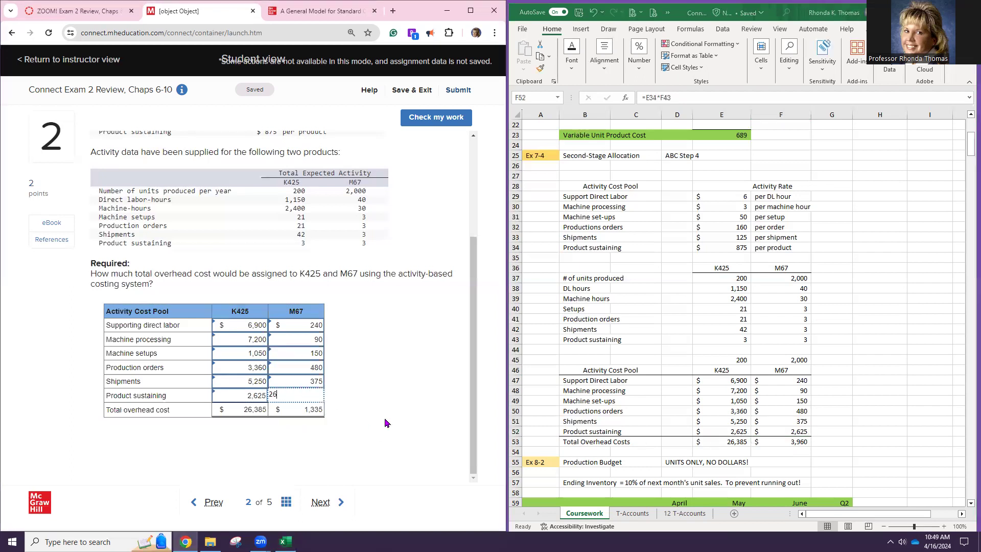
type("25")
key("Tab")
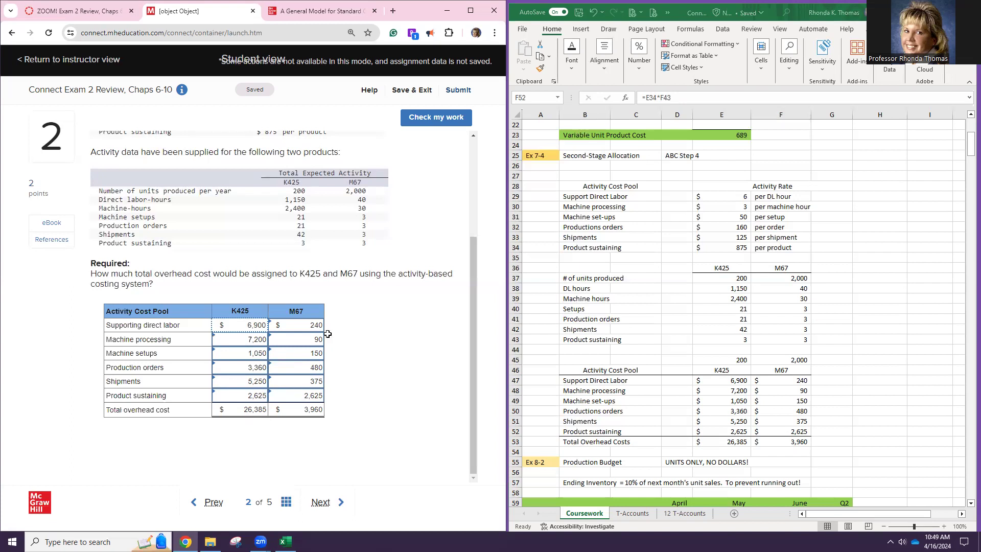
left_click(455, 125)
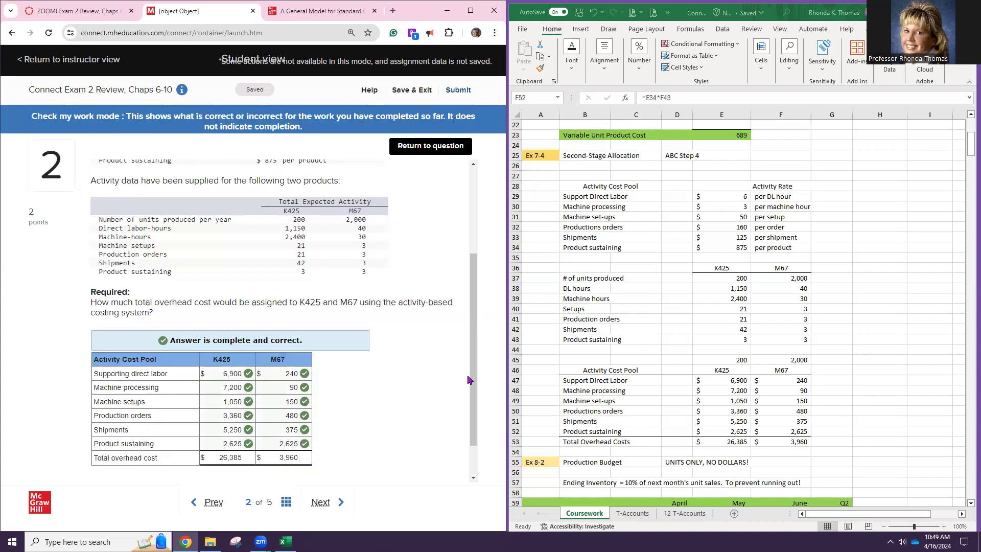
Step: Return to the question and advance to question 3, Exercise 8-2 Production Budget, with the workbook's Ex 8-2 section in view
left_click(432, 148)
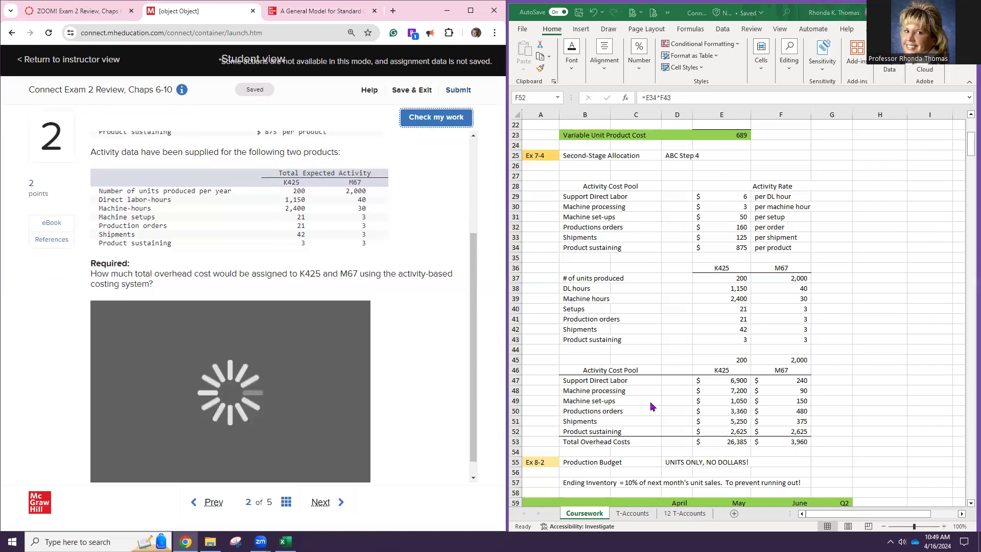
scroll(651, 406, "down", 8)
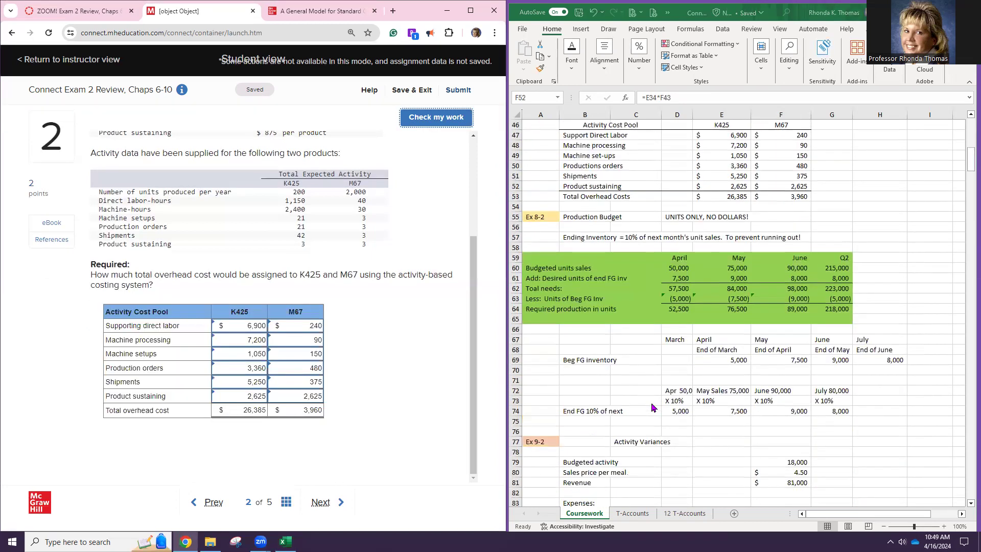
scroll(658, 402, "down", 1)
left_click(321, 505)
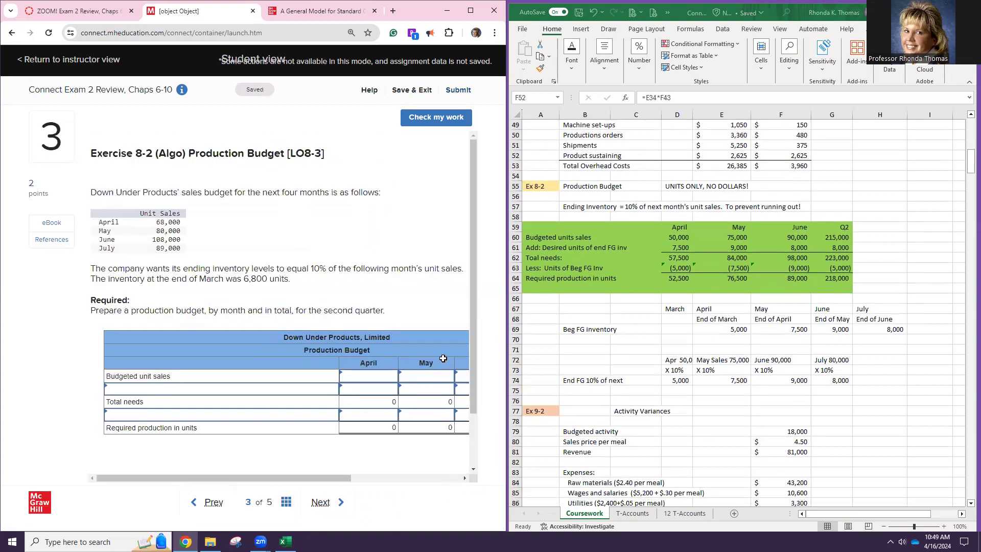
scroll(643, 349, "down", 2)
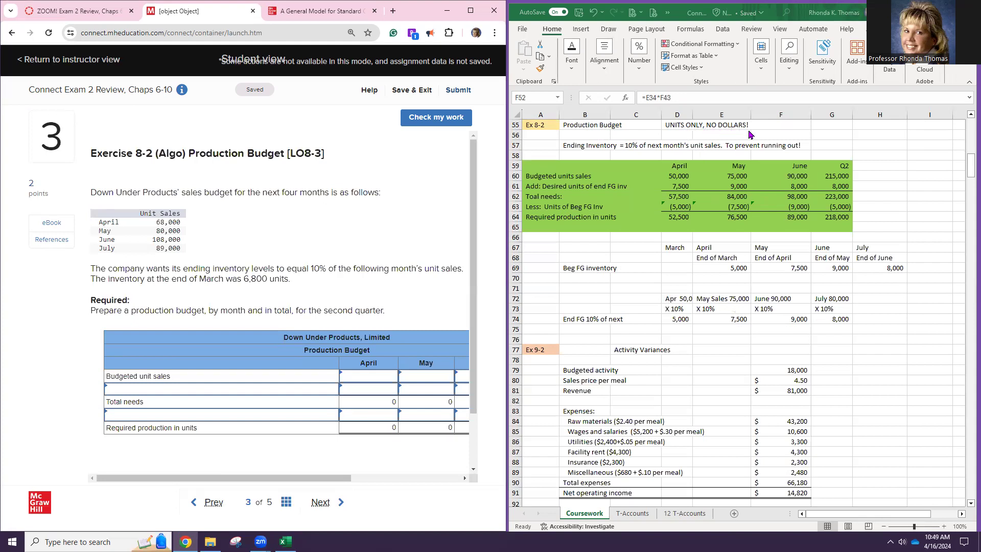
Step: Zoom out the Connect page and resize the two windows to give the production budget table more room beside the Ex 8-2 worksheet
left_click(464, 478)
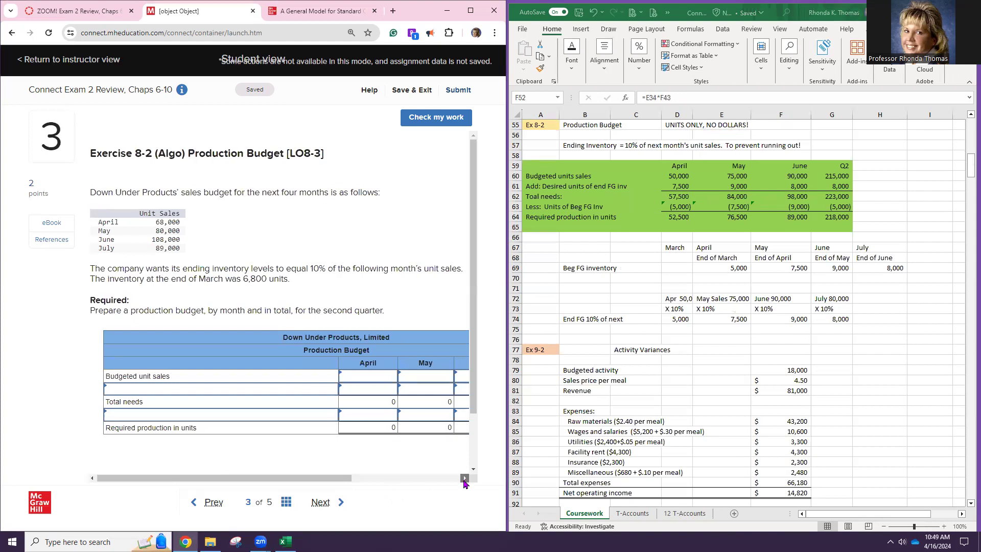
left_click(464, 478)
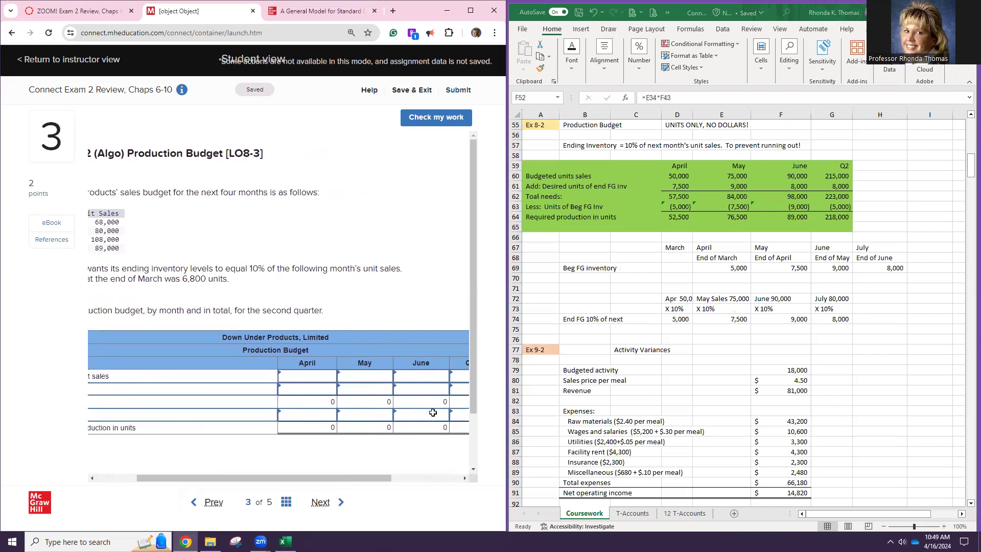
key("ctrl+minus")
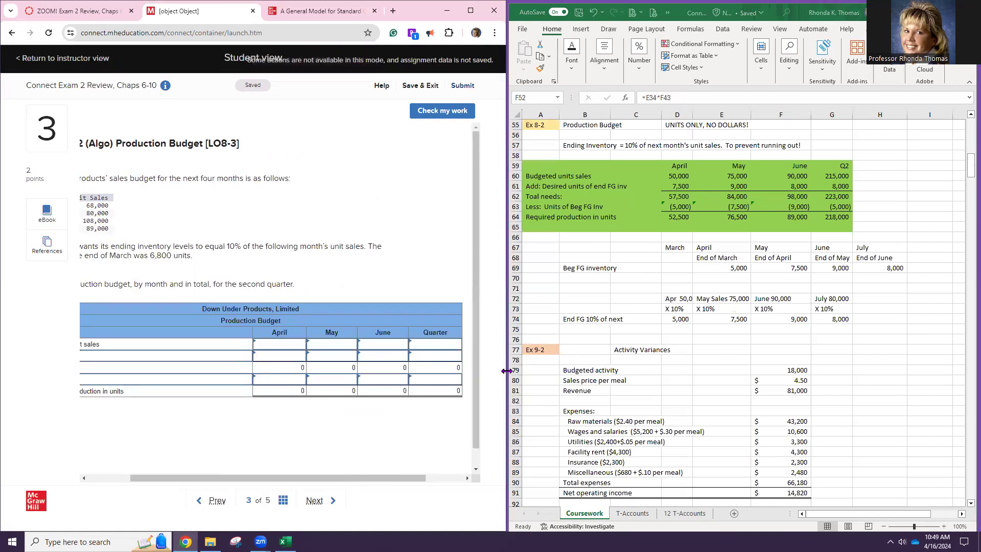
left_click_drag(507, 371, 540, 368)
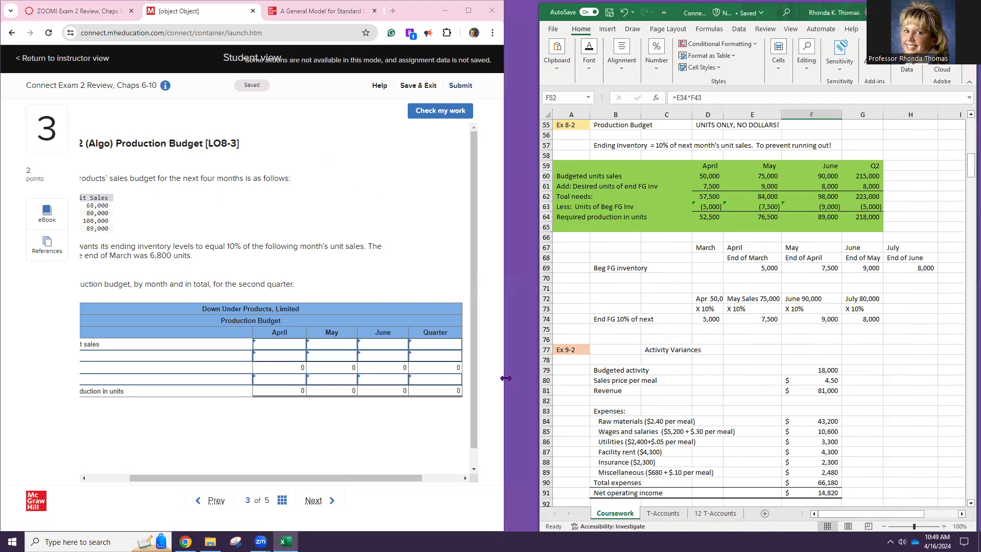
left_click_drag(506, 378, 539, 377)
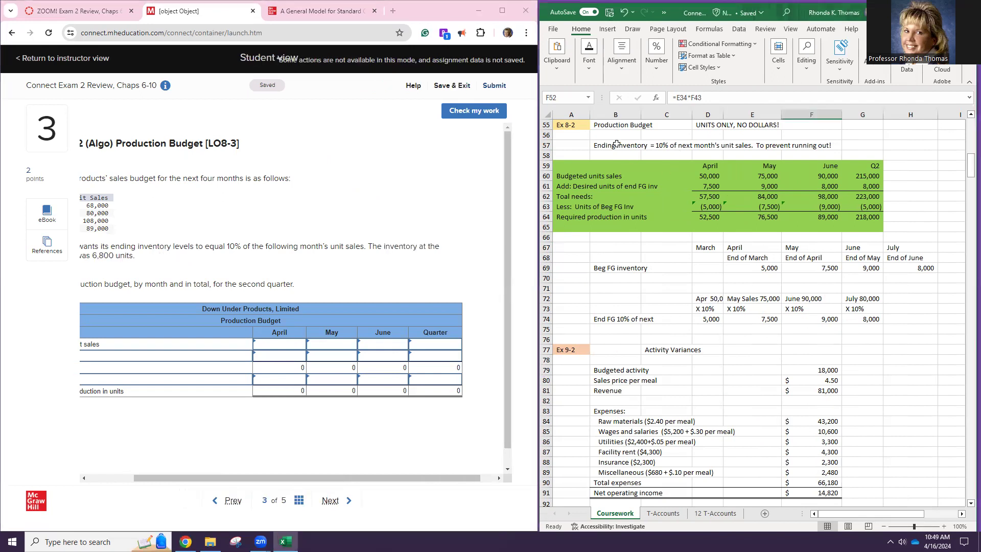
left_click(175, 416)
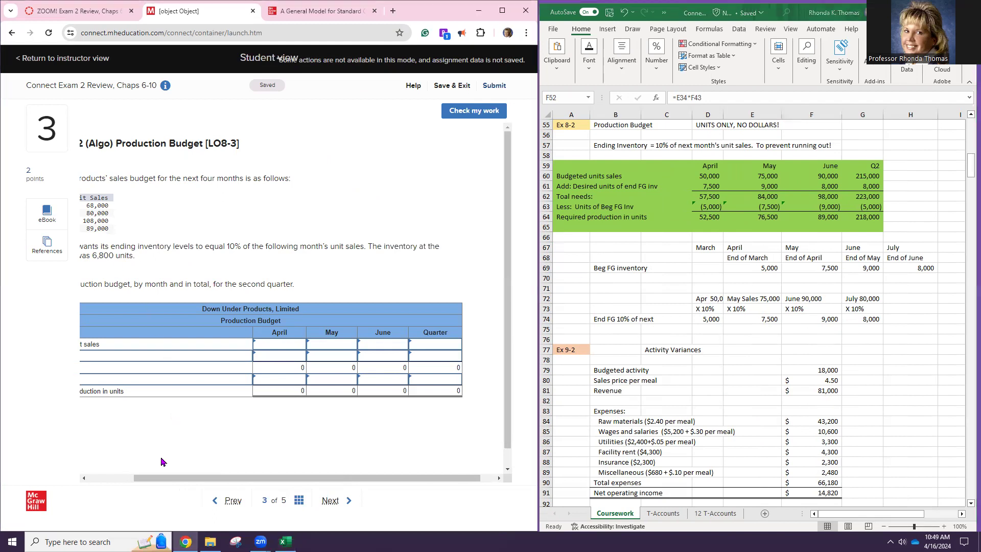
left_click_drag(160, 480, 78, 483)
scroll(597, 336, "up", 3)
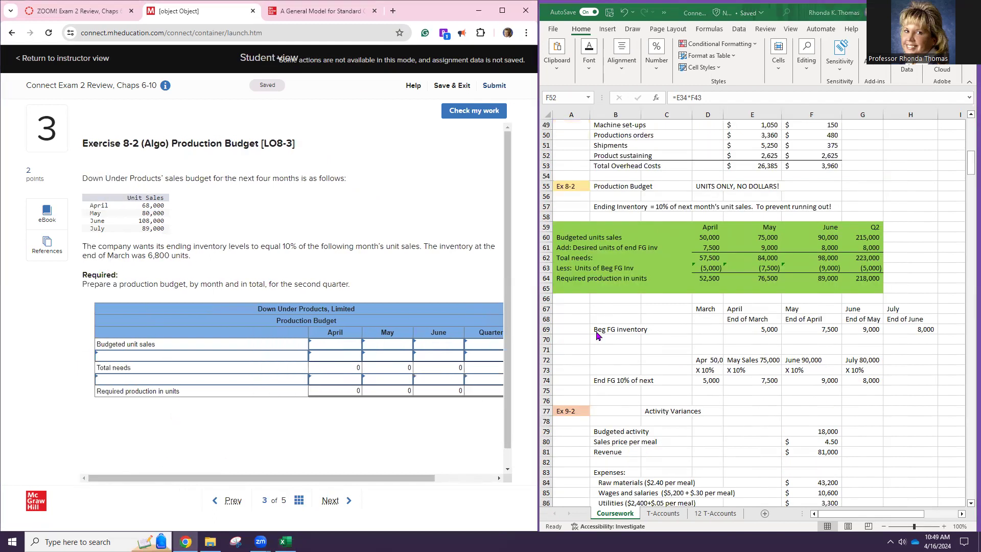
scroll(598, 333, "down", 3)
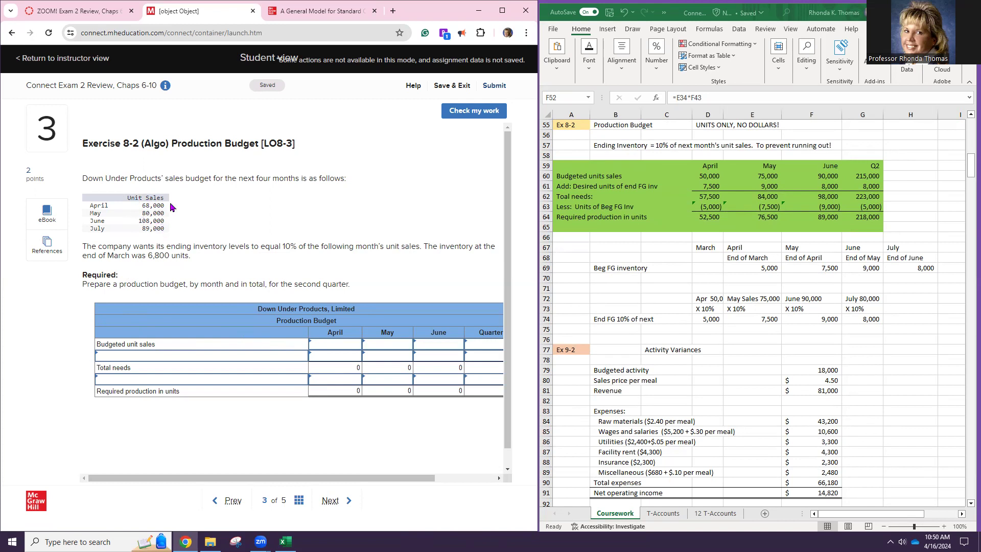
Step: Set the worksheet's budgeted unit sales to 68000 for April, 80000 for May and 108000 for June, and check the Q2 total's formula
left_click(316, 342)
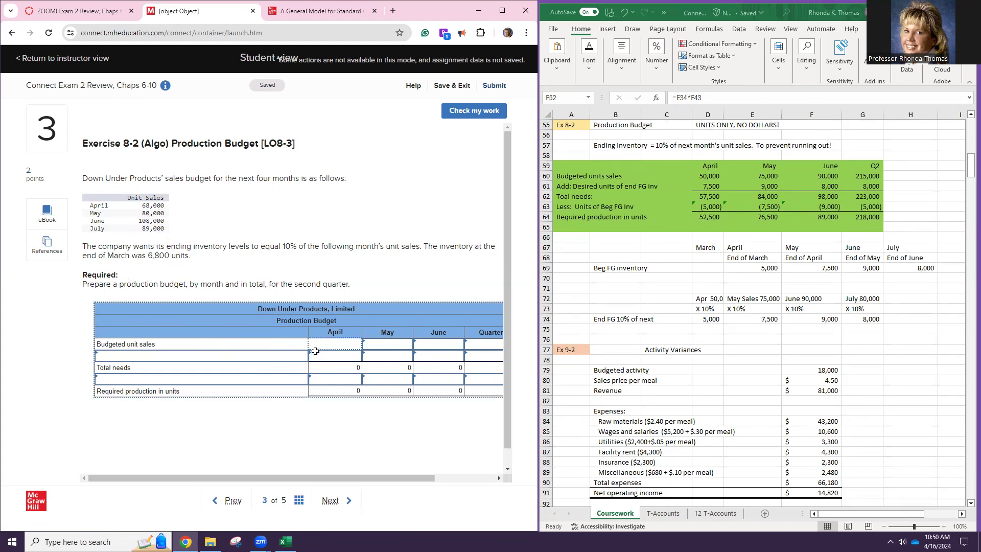
left_click(714, 178)
left_click(707, 176)
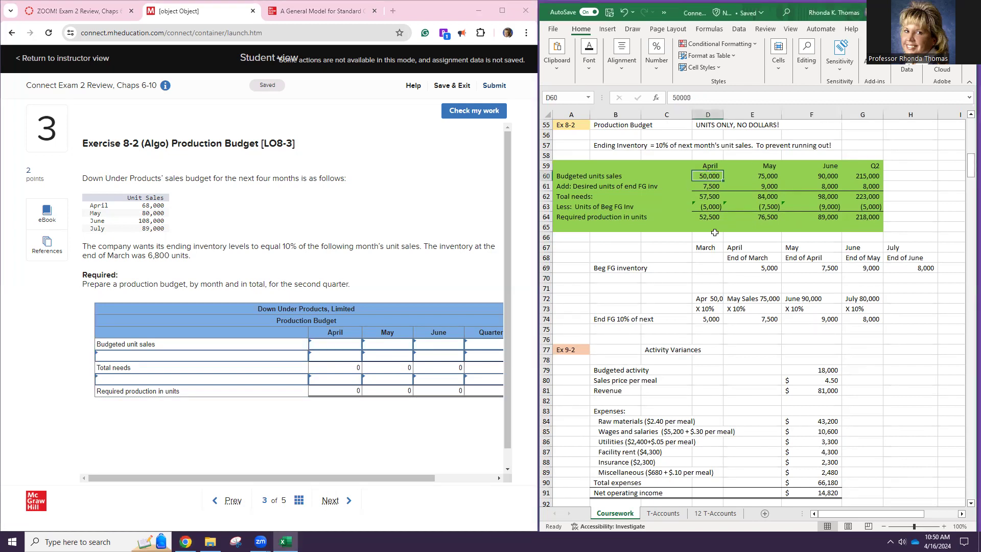
type("68")
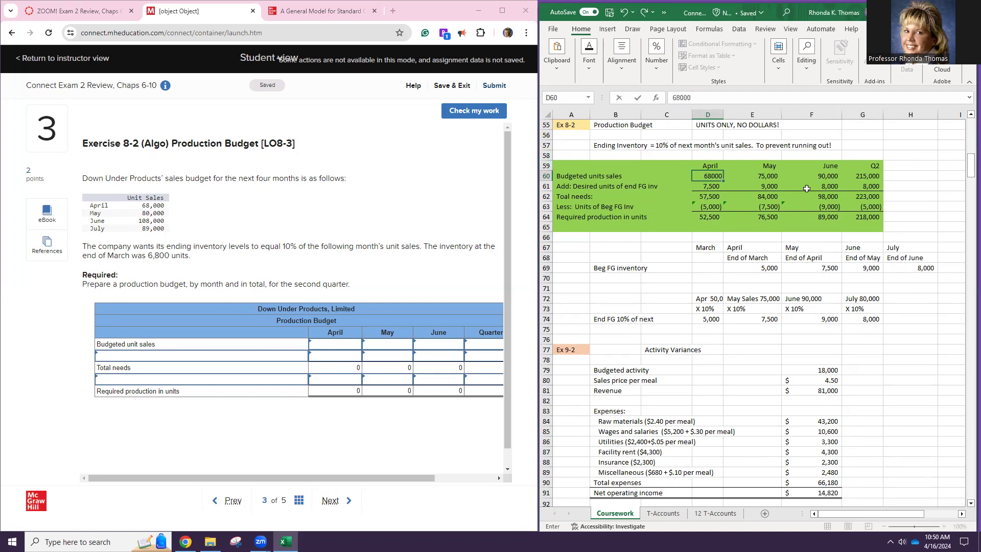
left_click(777, 175)
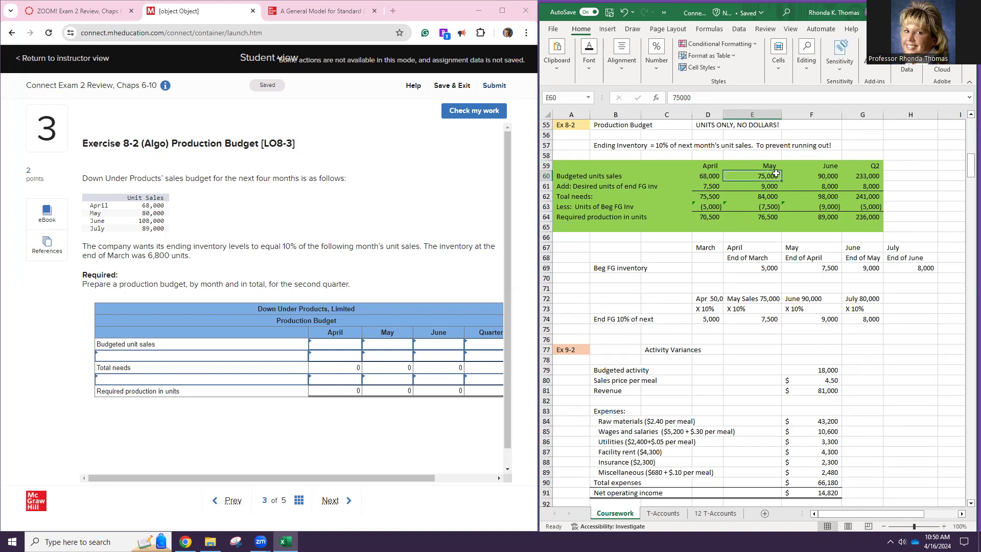
type("80000")
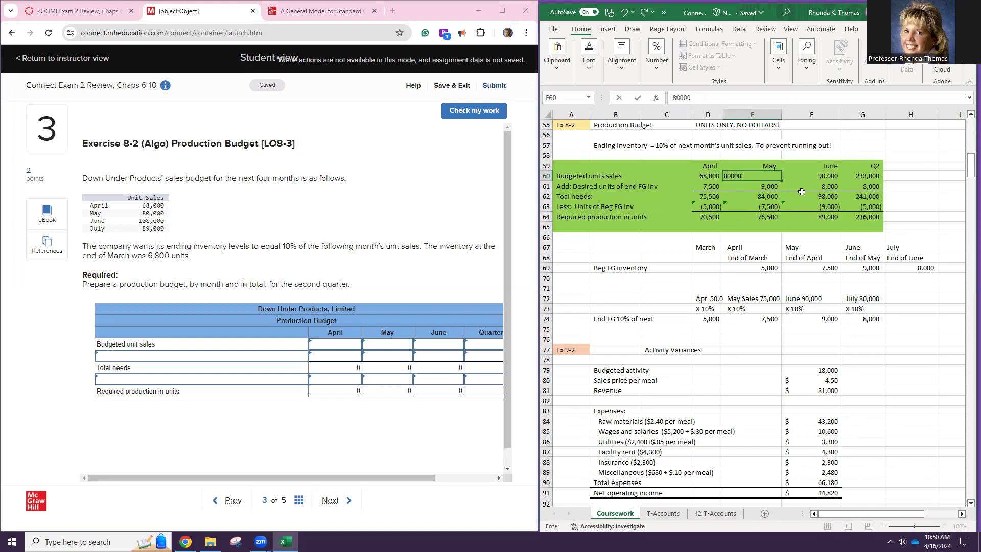
key("Return")
left_click(817, 179)
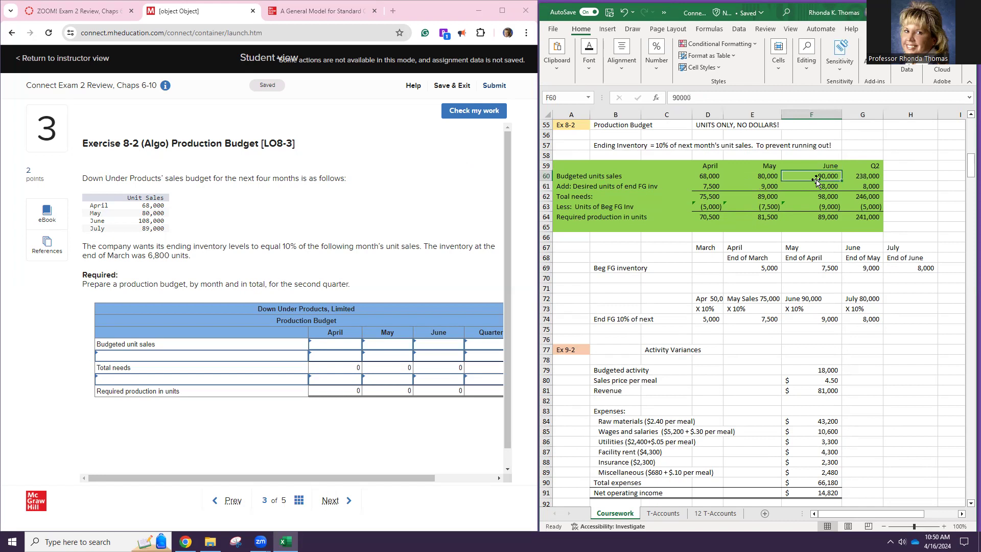
type("108000")
key("Return")
left_click(869, 177)
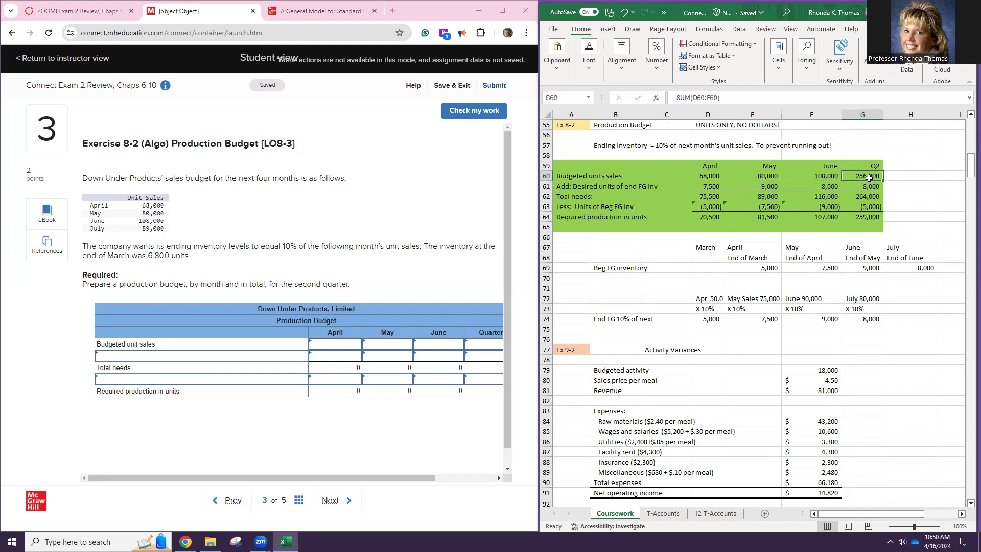
Step: Check the formula in D61, shorten the label in D72 to Apr, and enter 68,000 in D71
left_click(711, 186)
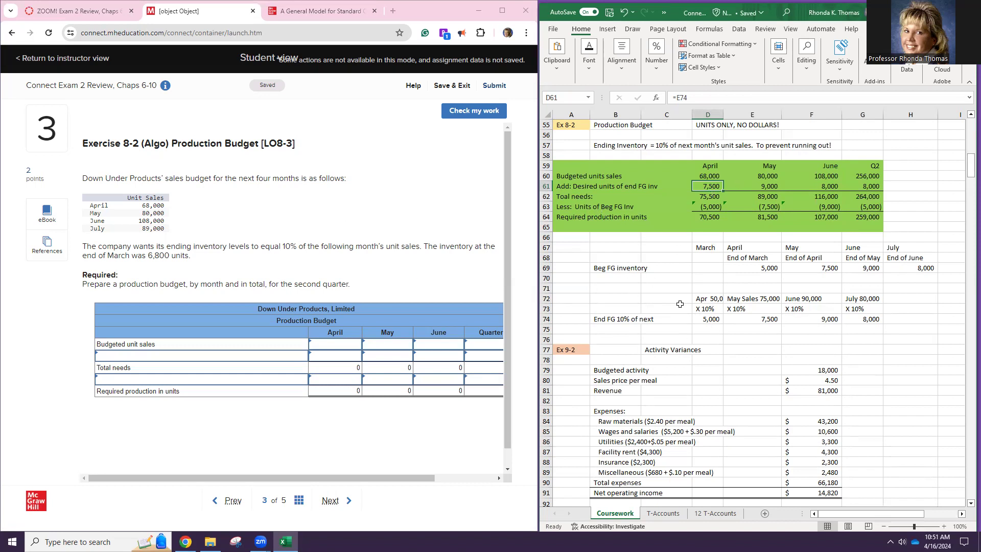
left_click(703, 297)
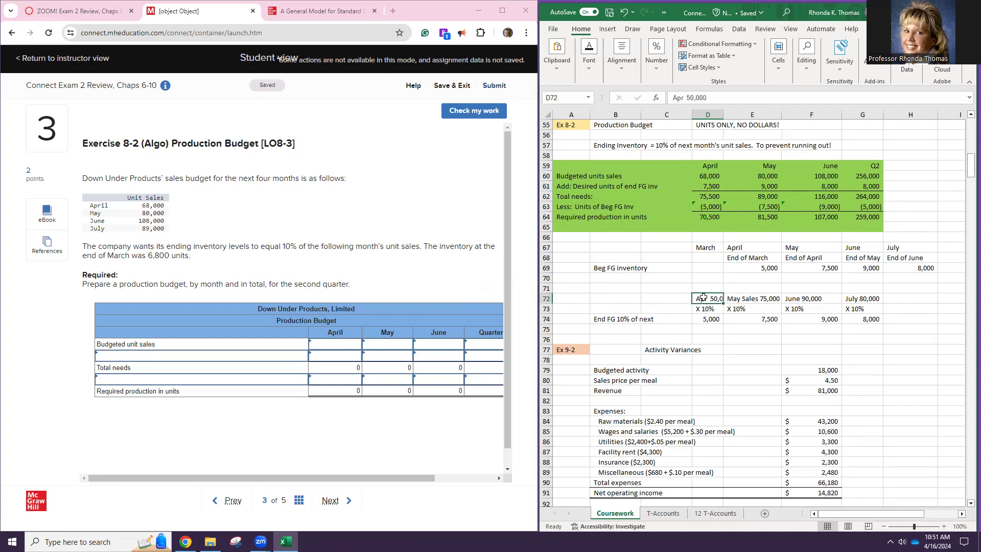
left_click(722, 100)
key("BackSpace")
key("BackSpace")
key("BackSpace")
key("BackSpace")
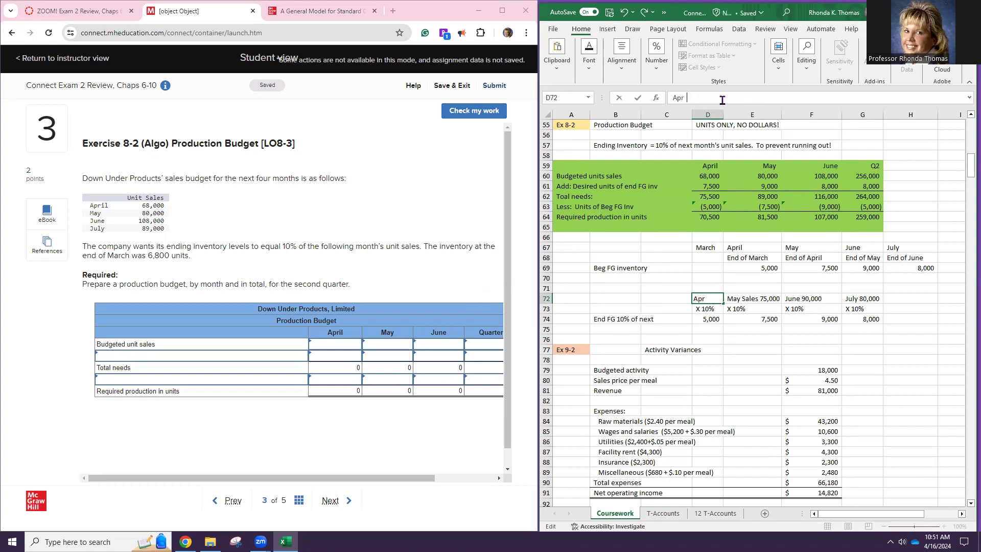
left_click(714, 285)
type("68,000")
Step: Enter 80000 in E71, 90000 in F71 and 80000 in G71 above the remaining month labels
left_click(741, 288)
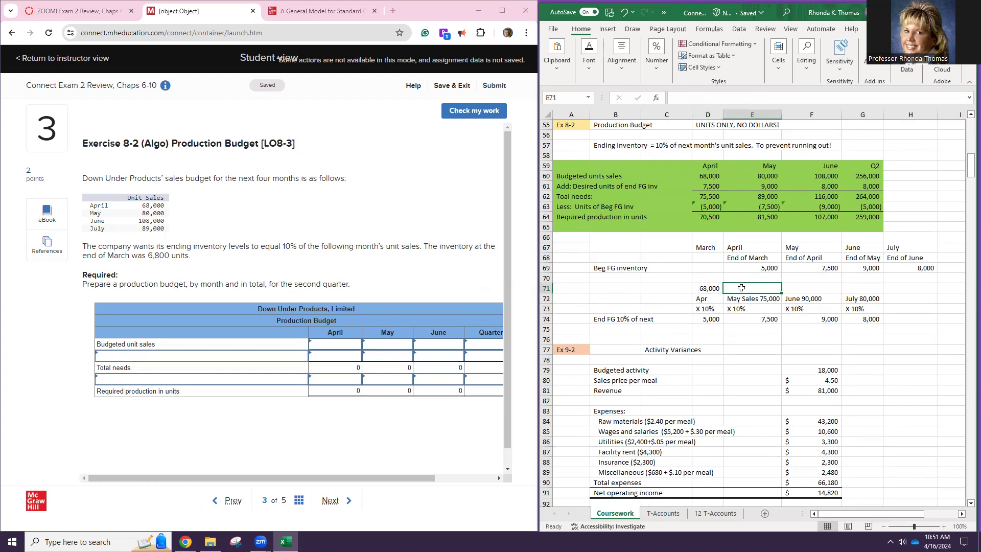
type("80000")
key("Return")
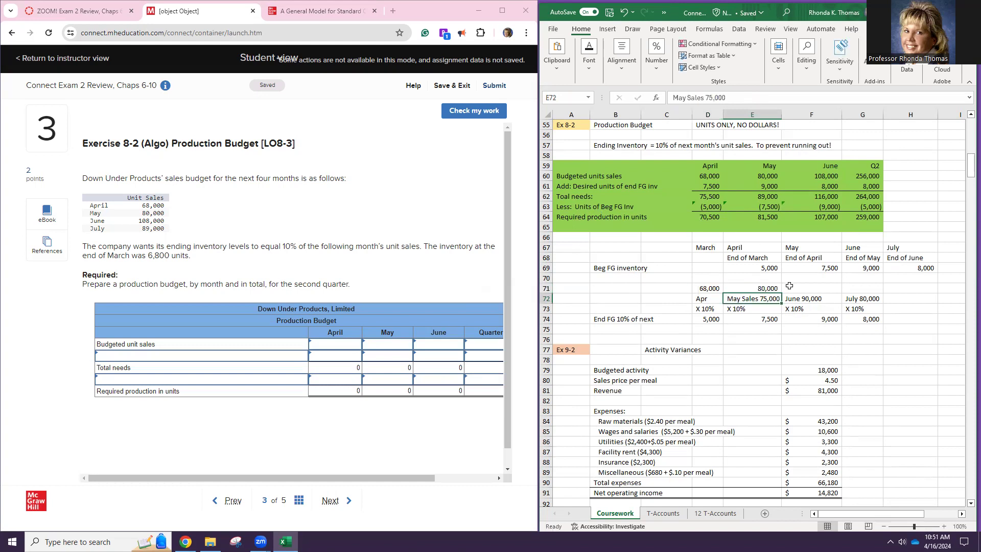
left_click(790, 287)
type("90000")
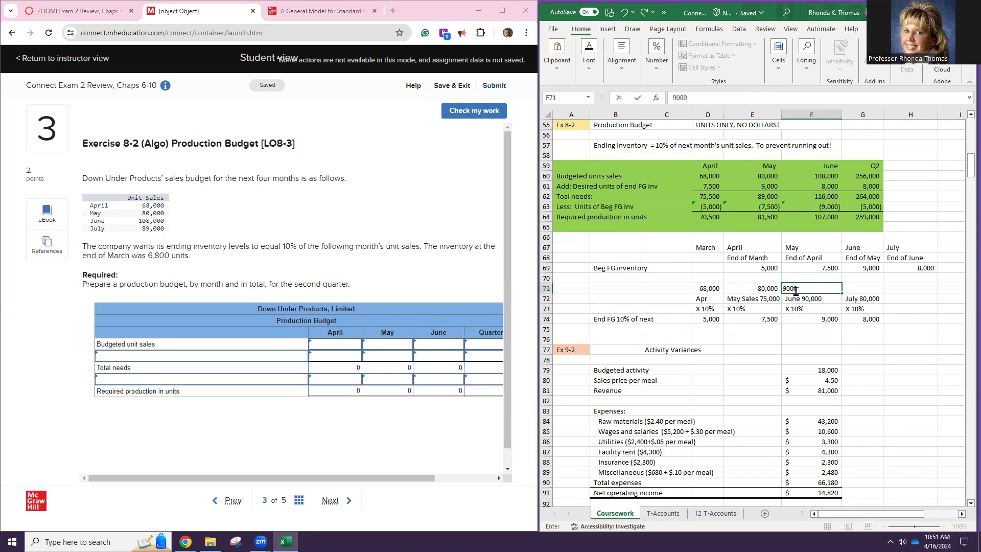
key("Return")
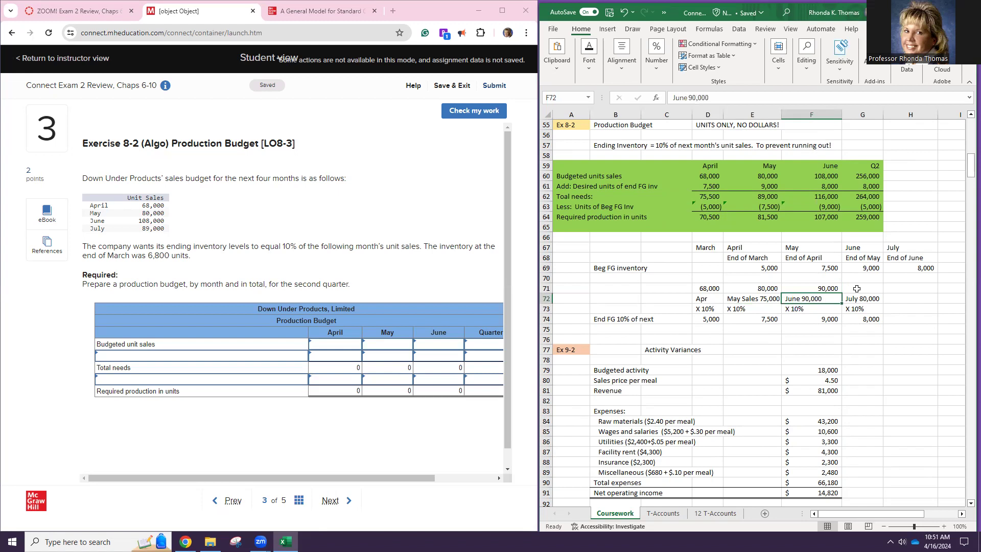
left_click(857, 289)
type("000")
key("BackSpace")
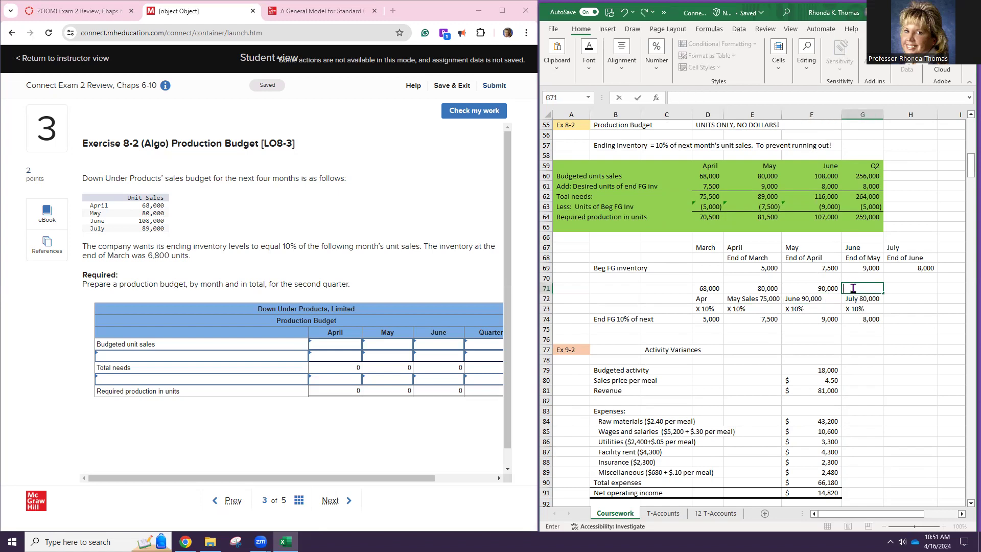
type("80000")
key("Return")
Step: Replace the labels in E72, F72 and G72 with May, June and July
left_click(730, 300)
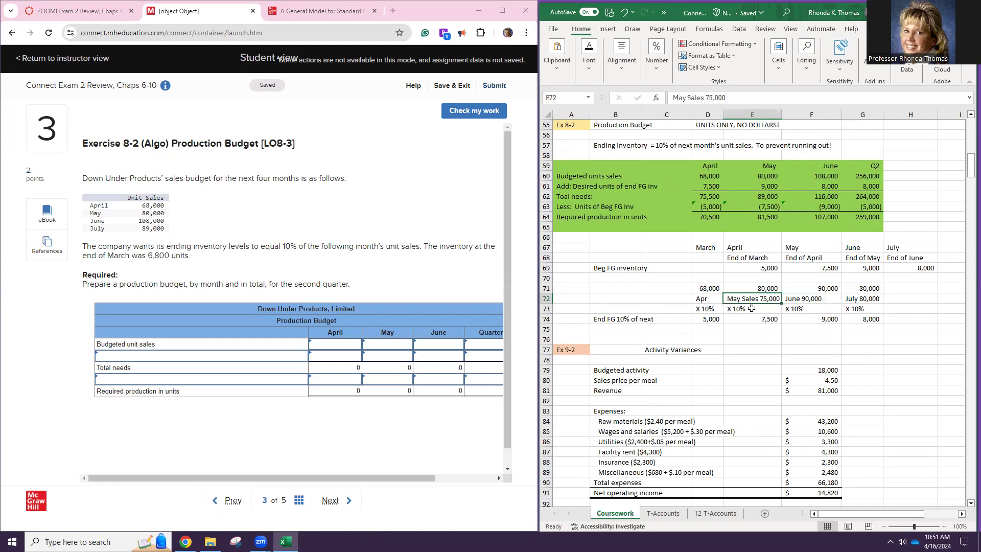
type("May")
key("Tab")
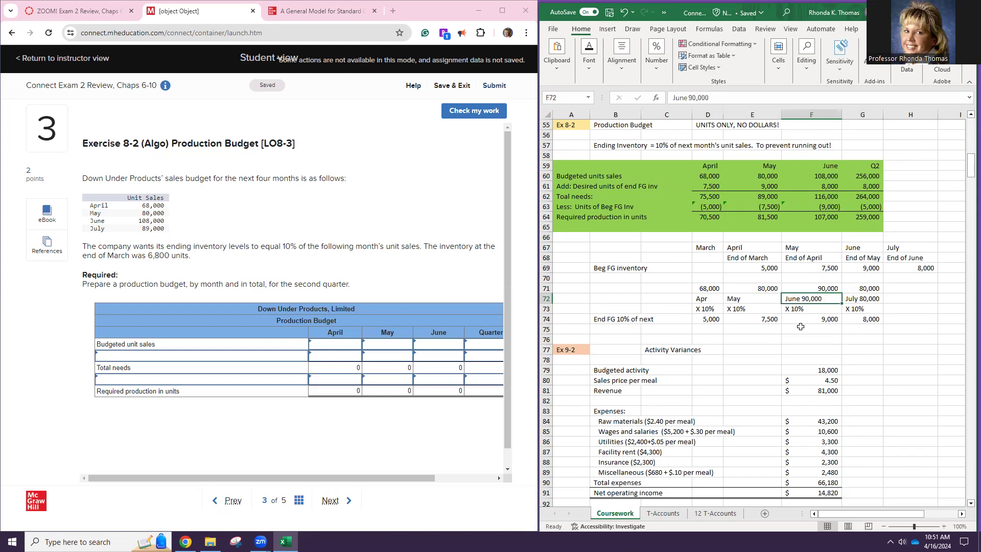
type("June")
key("Tab")
type("Ju")
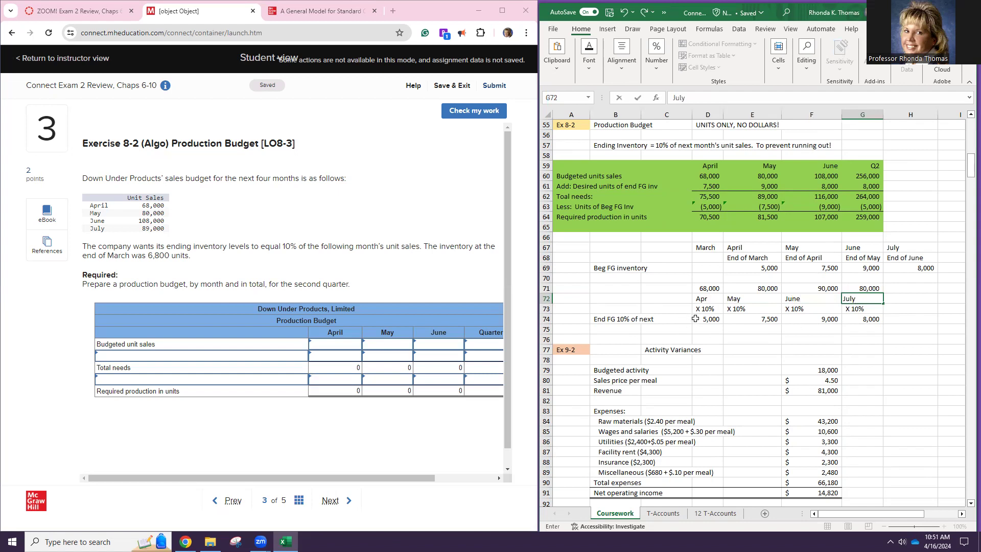
left_click(700, 320)
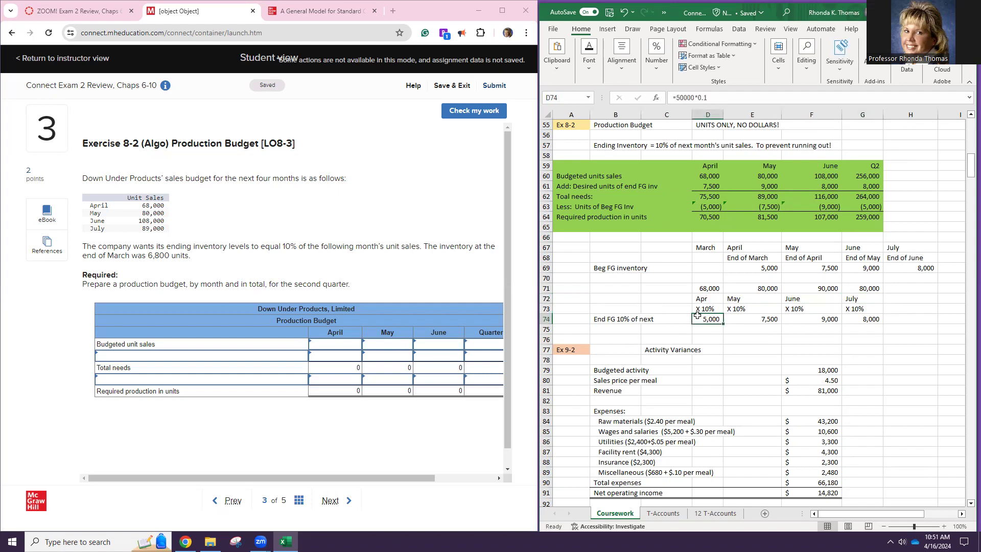
type("=")
left_click(694, 289)
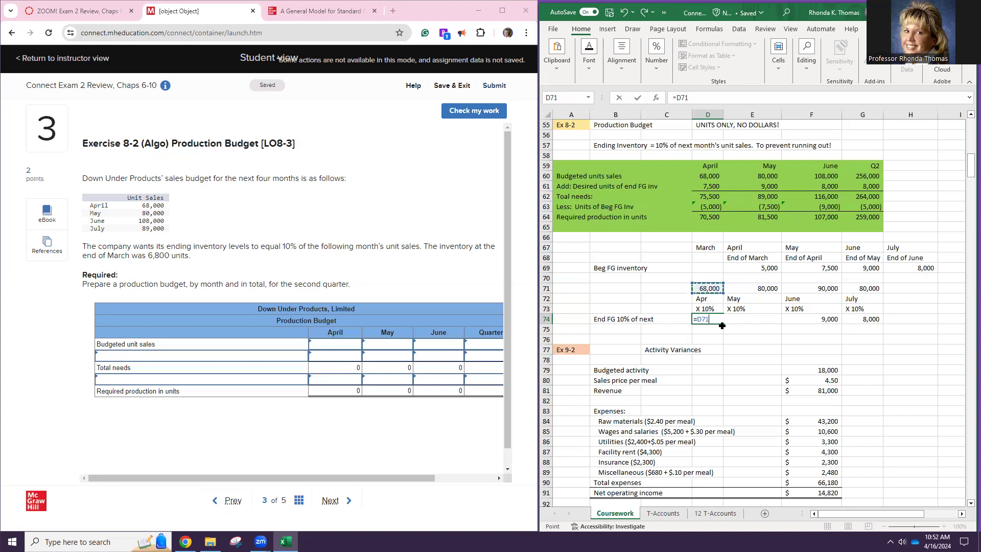
key("Escape")
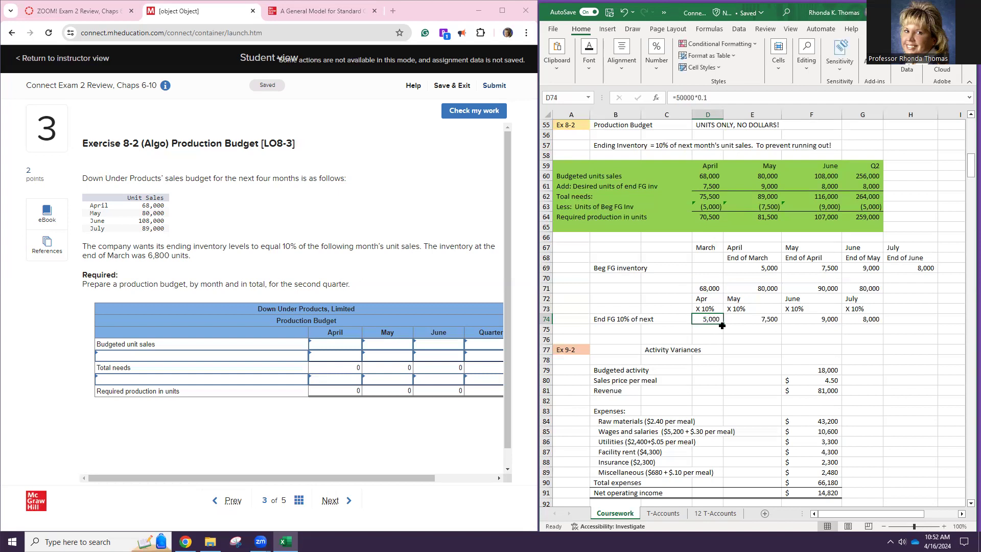
Step: Try to rewrite the ending inventory formula in D74 so it takes 10% of May's unit sales in E71
double_click(695, 318)
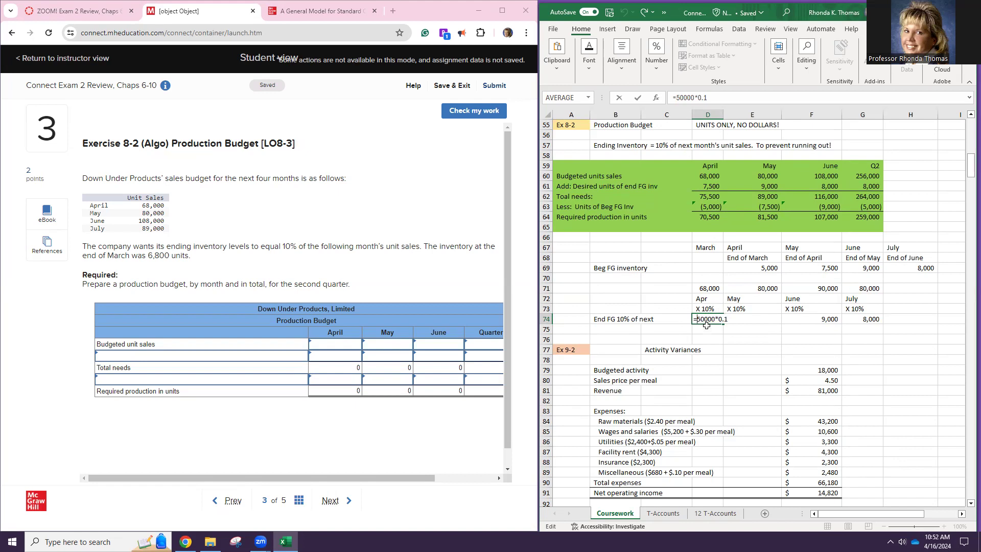
left_click(744, 289)
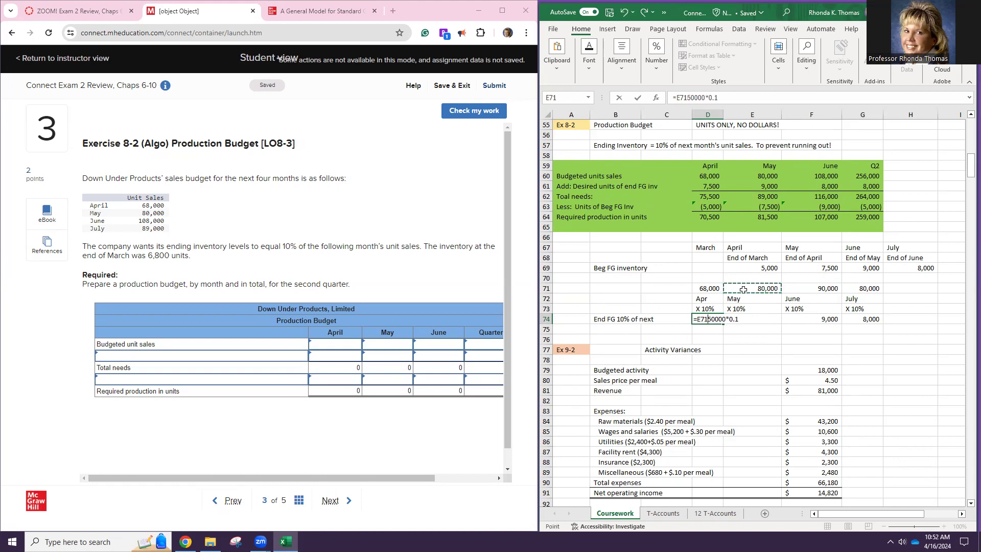
type("*")
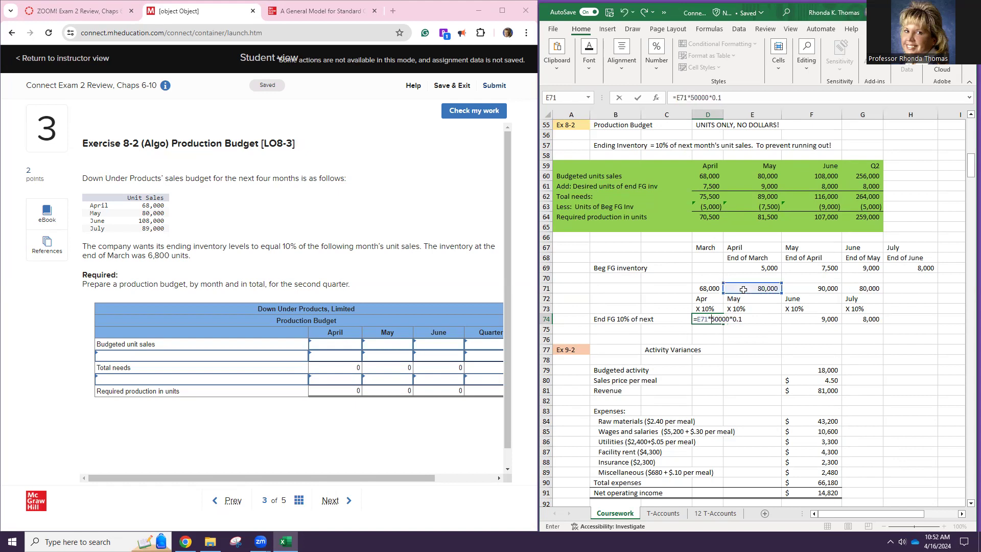
left_click(742, 309)
key("Delete")
key("Delete")
key("Delete")
key("Delete")
key("Delete")
key("Delete")
key("Delete")
key("Delete")
key("Return")
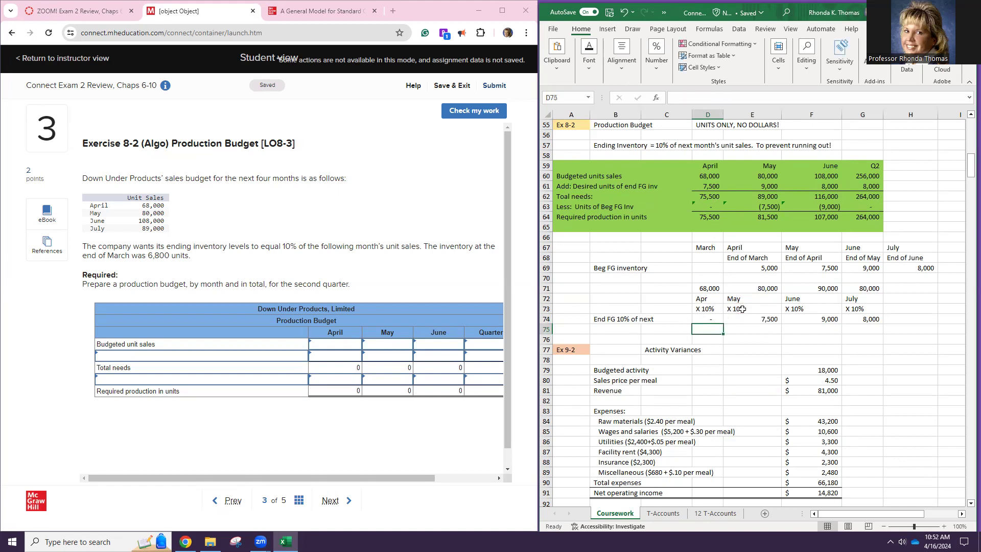
Step: Replace the formula in D74 with =E71*.1
left_click(699, 320)
double_click(698, 321)
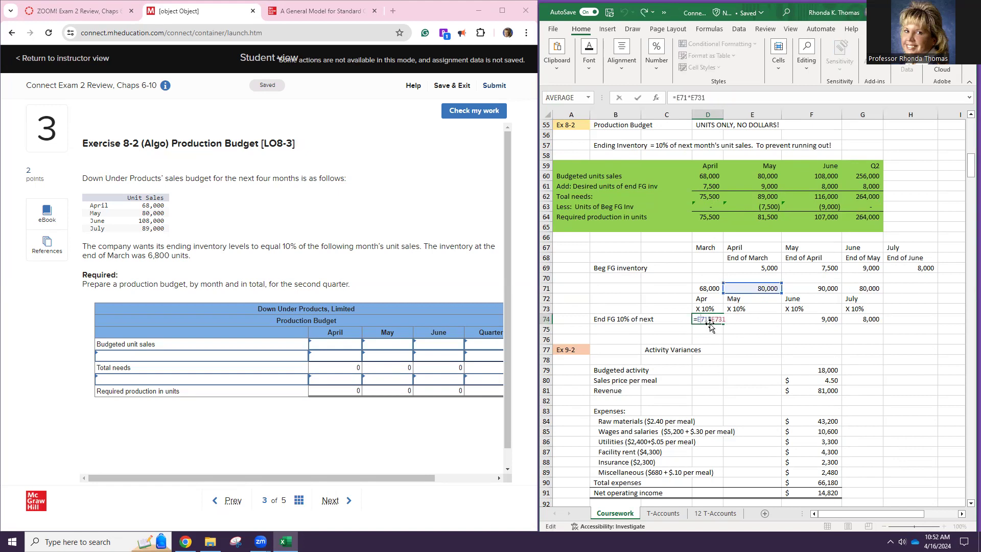
key("Delete")
key("Delete")
key("Delete")
key("Delete")
key("Delete")
key("Delete")
key("Delete")
key("Delete")
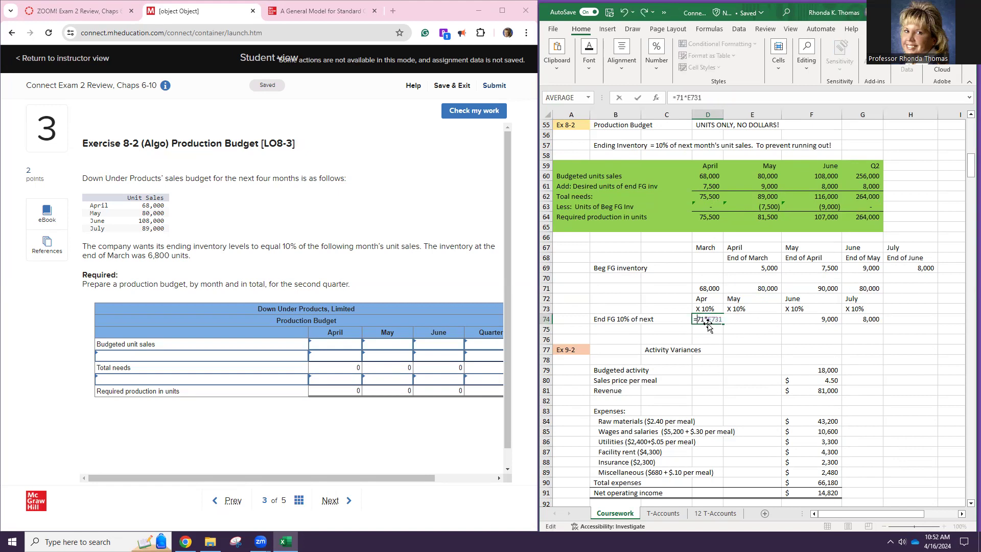
left_click(739, 289)
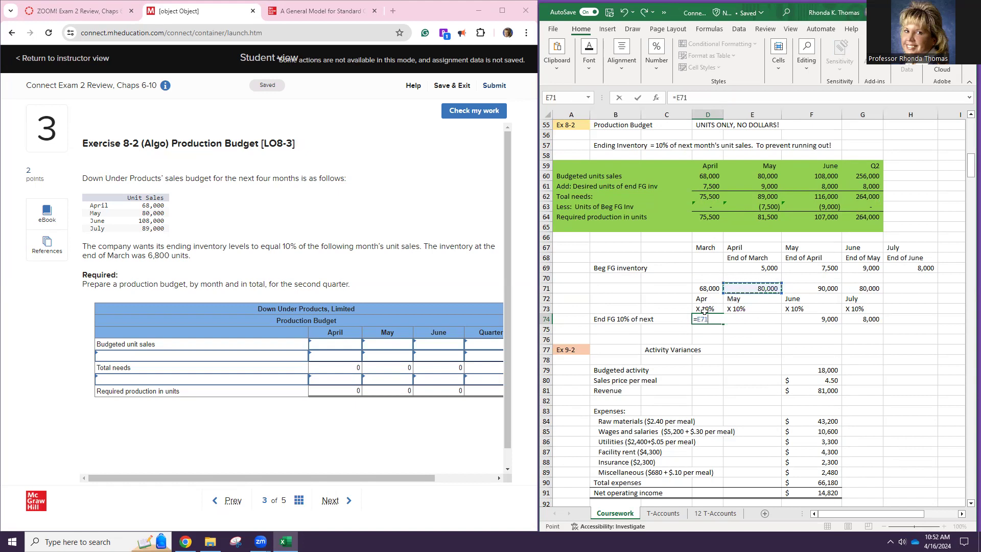
type("*.1")
key("Return")
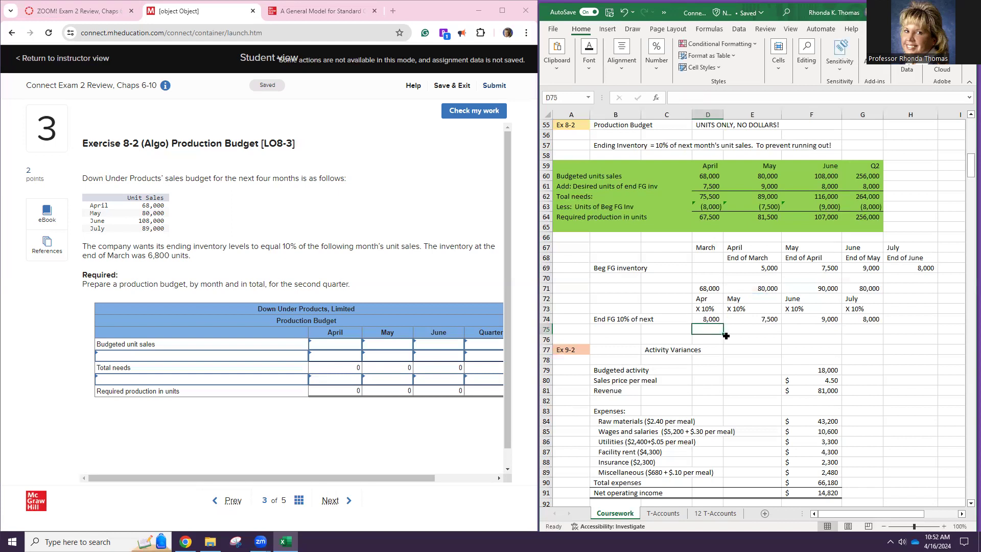
Step: Replace the fixed sales figure in E74's formula with a reference to F71, keeping the 0.1 multiplier
left_click(744, 318)
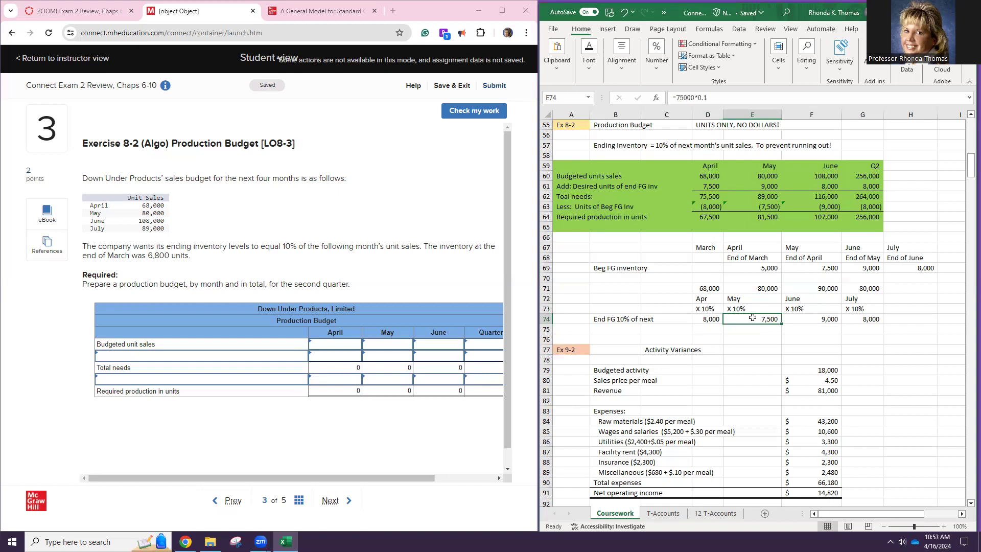
double_click(752, 317)
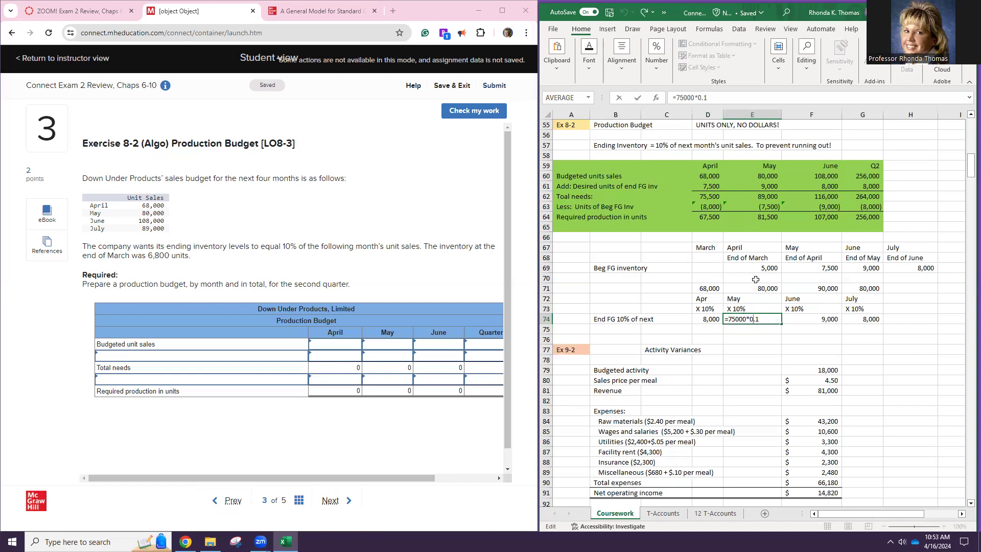
key("Left")
key("Left")
key("BackSpace")
key("BackSpace")
key("BackSpace")
key("BackSpace")
key("BackSpace")
left_click(799, 289)
key("Return")
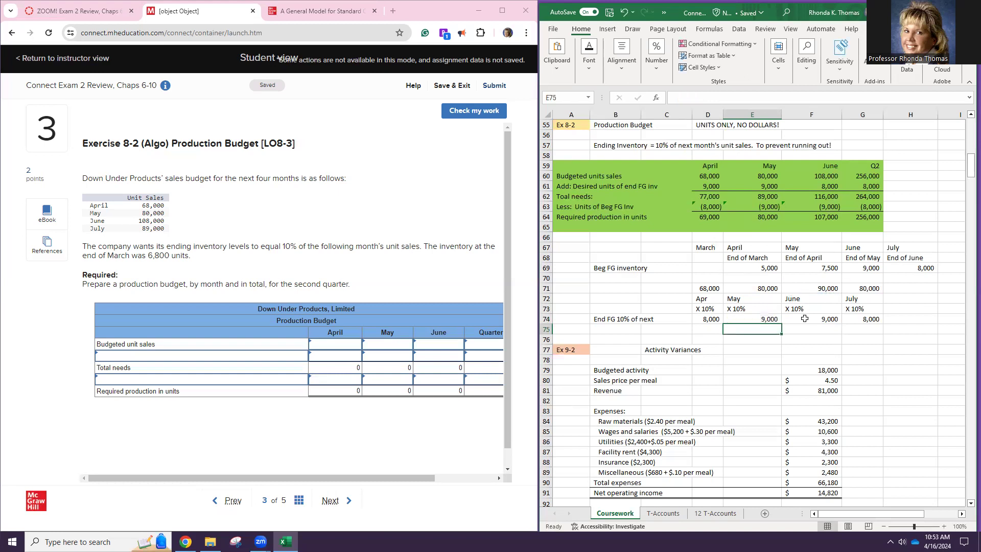
Step: Replace the ending inventory formula in F74 with one that multiplies July's unit sales in G71 by 10%
left_click(804, 319)
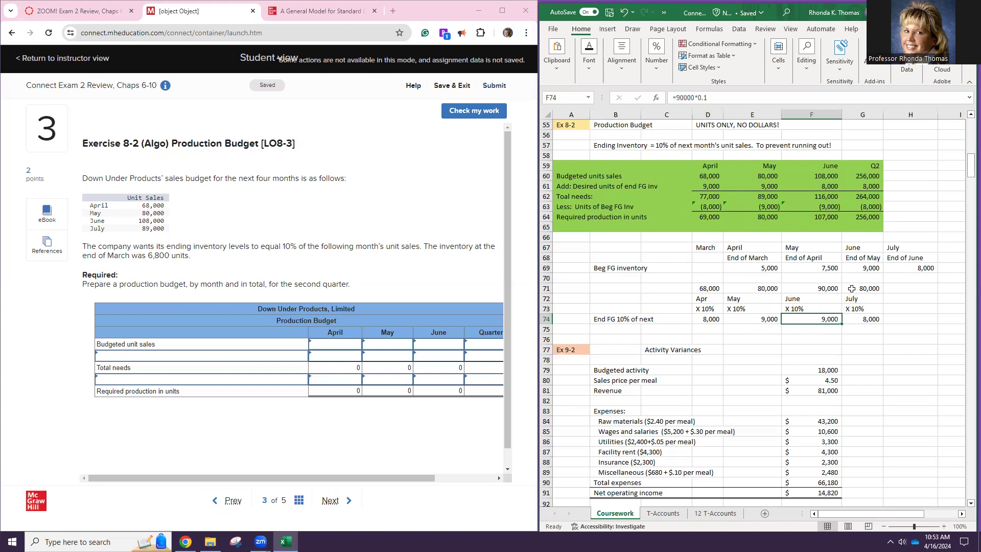
type("=")
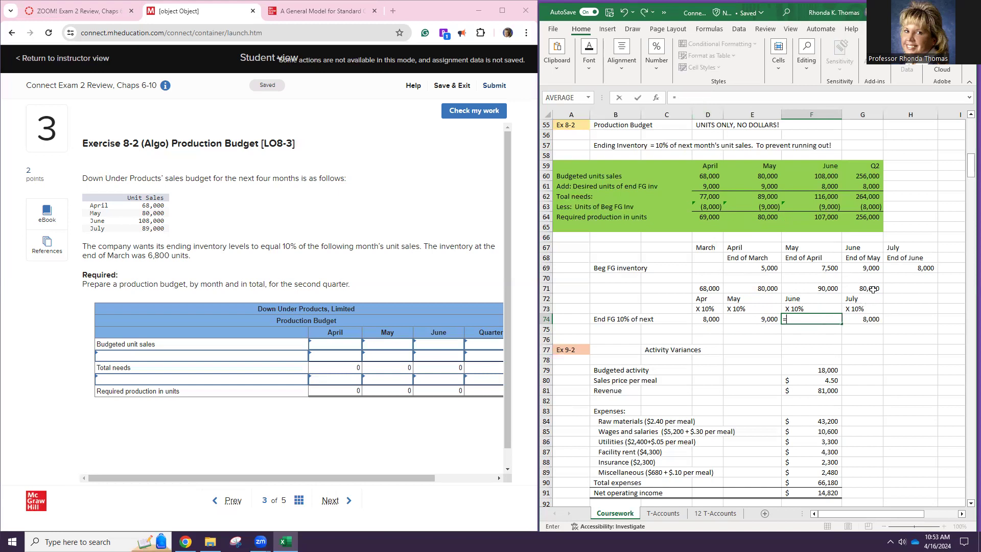
left_click(873, 289)
type("*")
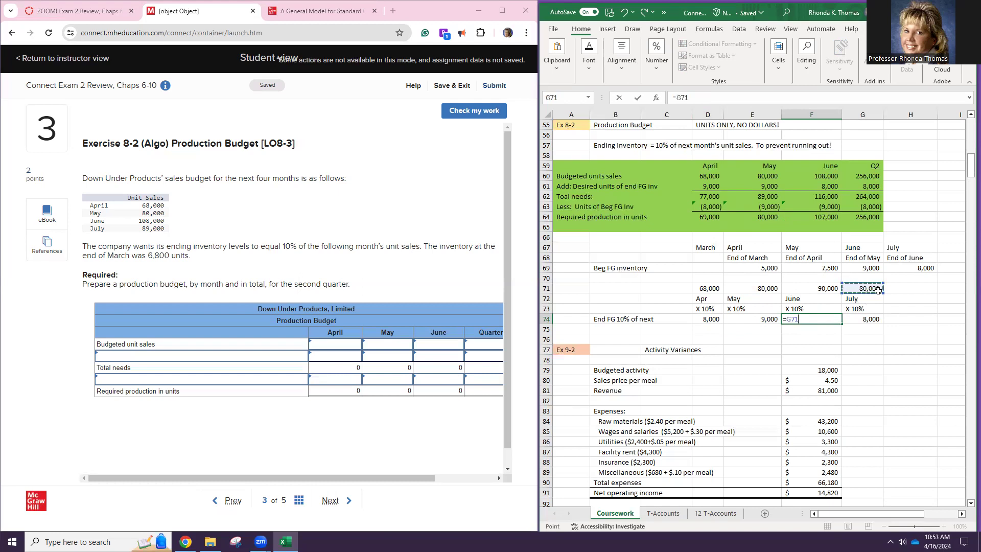
key("Return")
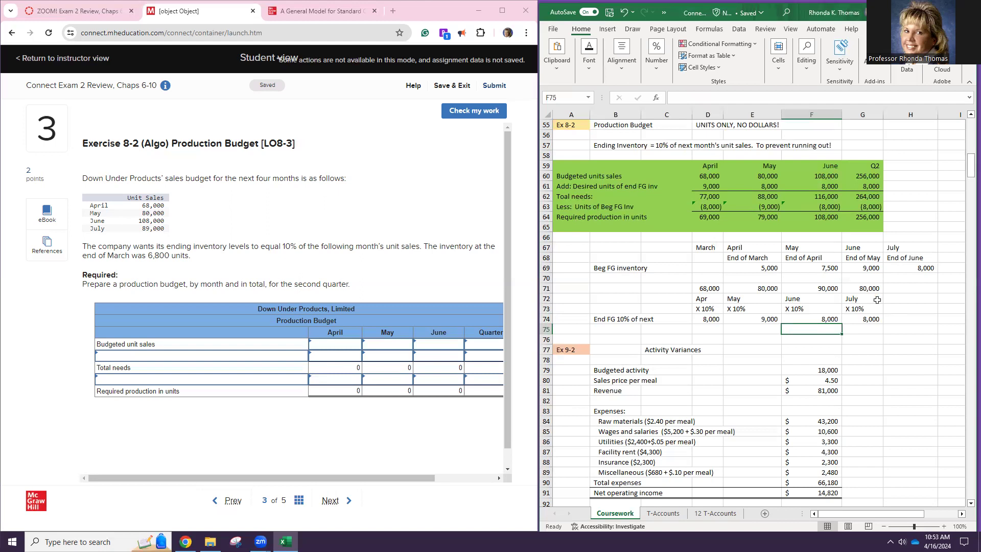
left_click(853, 320)
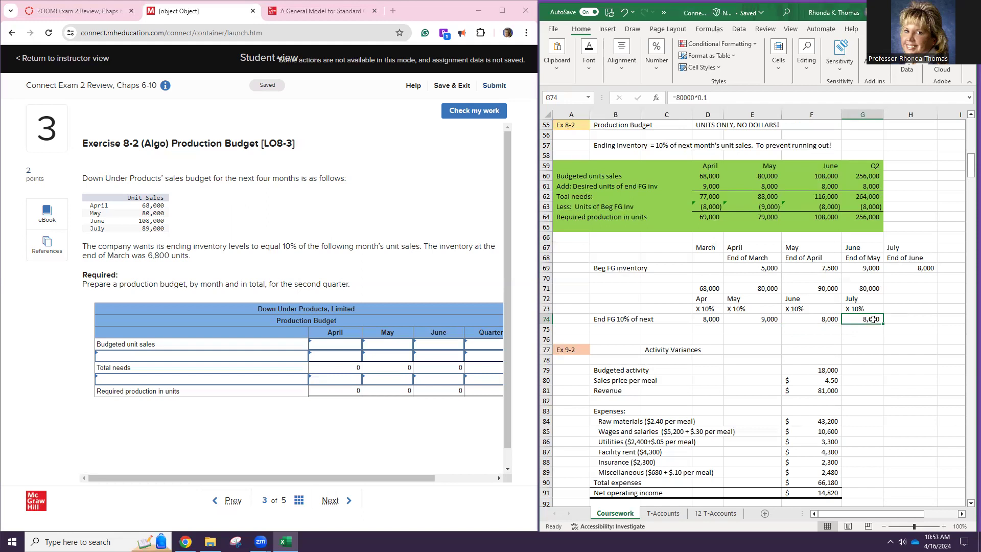
key("Delete")
left_click(623, 12)
Step: Try to relink April's desired ending inventory in D61 to D74
left_click(714, 186)
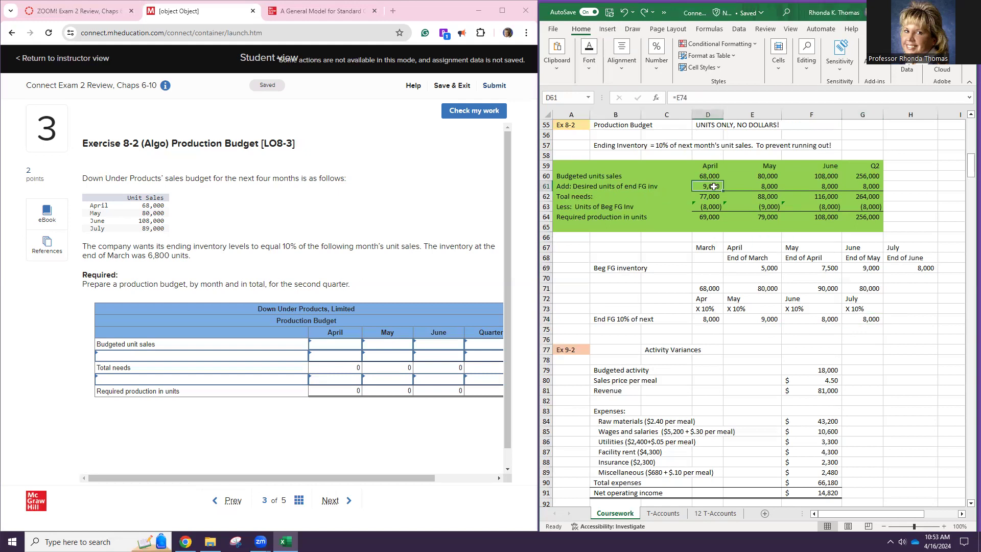
double_click(713, 186)
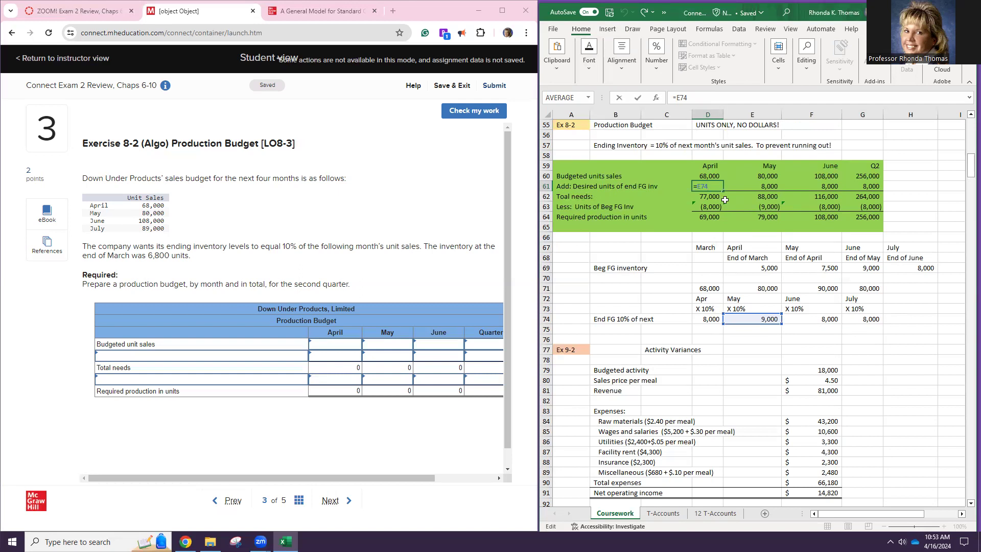
left_click(706, 319)
key("Return")
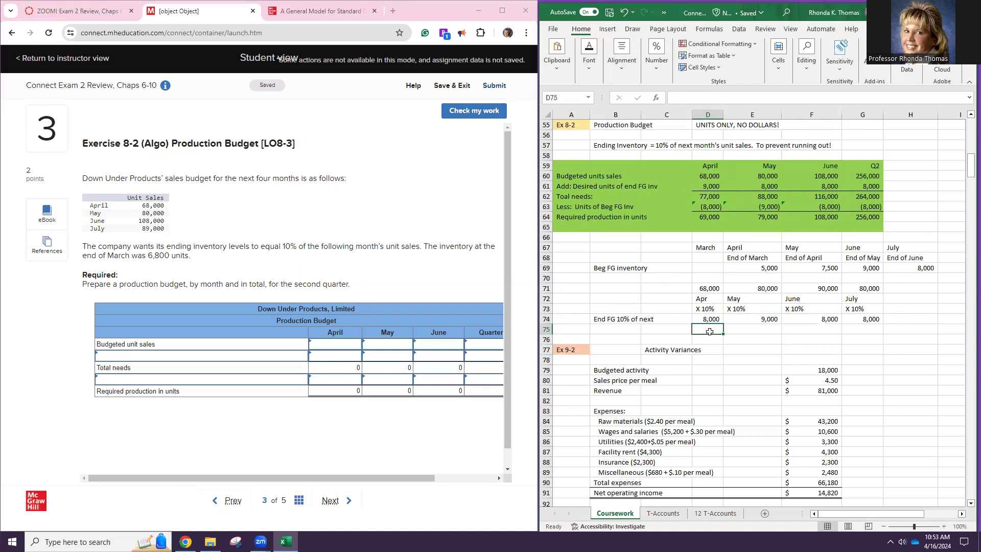
Step: Set April's desired units of ending inventory in D61 to =D74
left_click(699, 185)
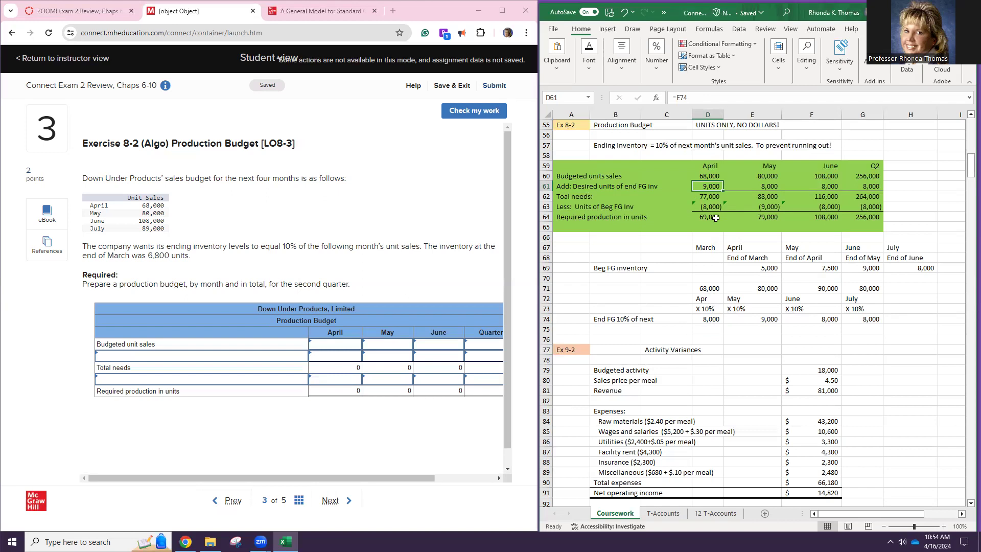
type("=")
left_click(707, 319)
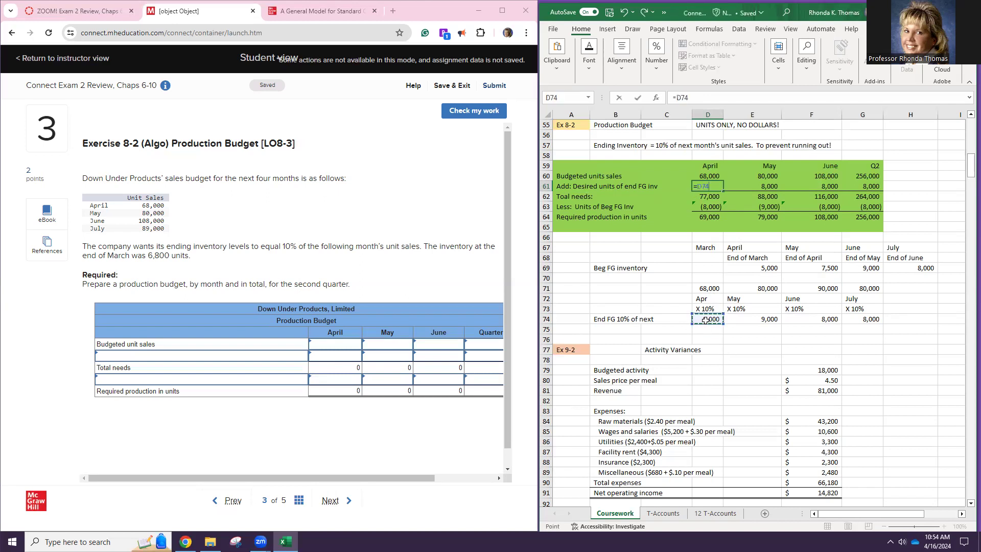
key("Return")
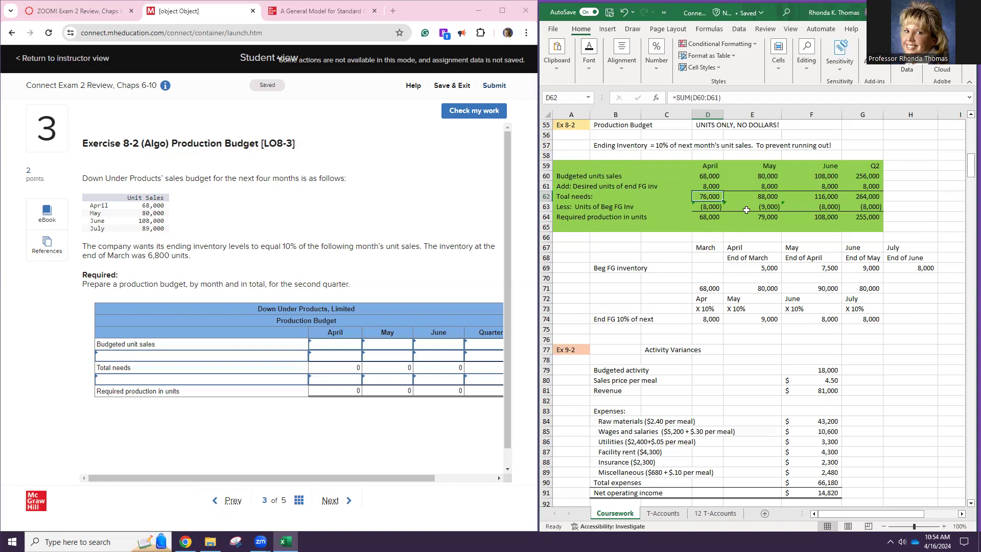
Step: Switch to the Connect question and enter budgeted unit sales of 68000 for April, 80000 for May and 108000 for June
left_click(351, 346)
type("680000")
left_click(372, 347)
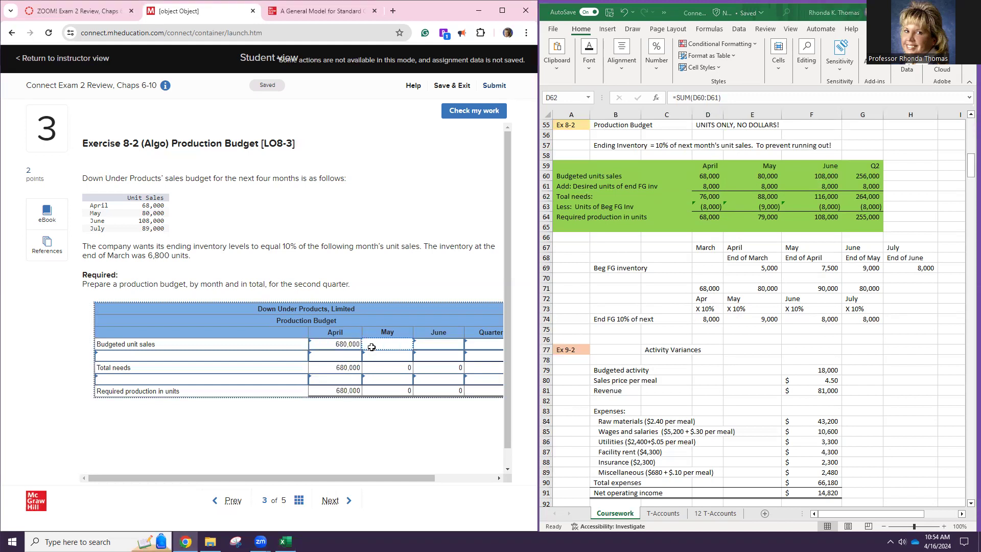
left_click(344, 344)
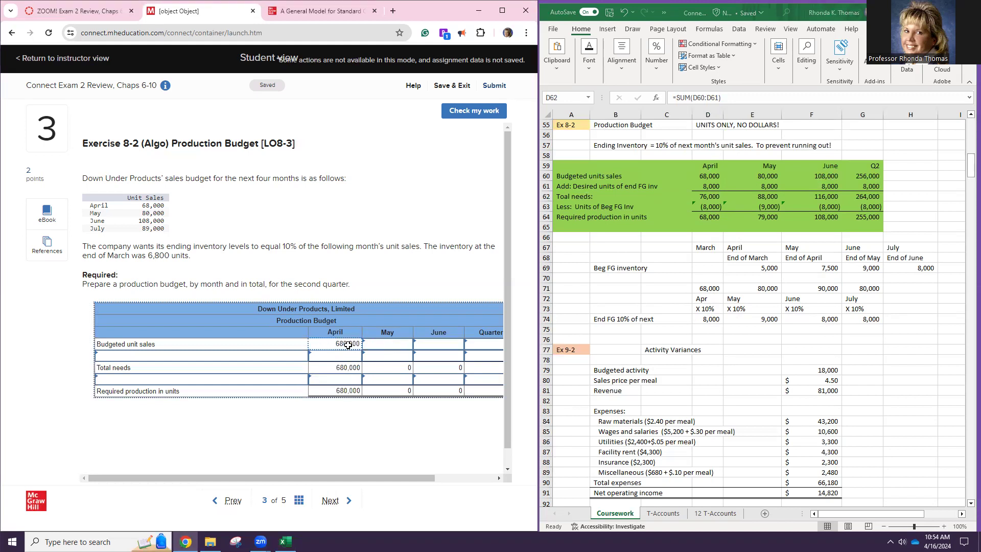
key("BackSpace")
left_click(394, 345)
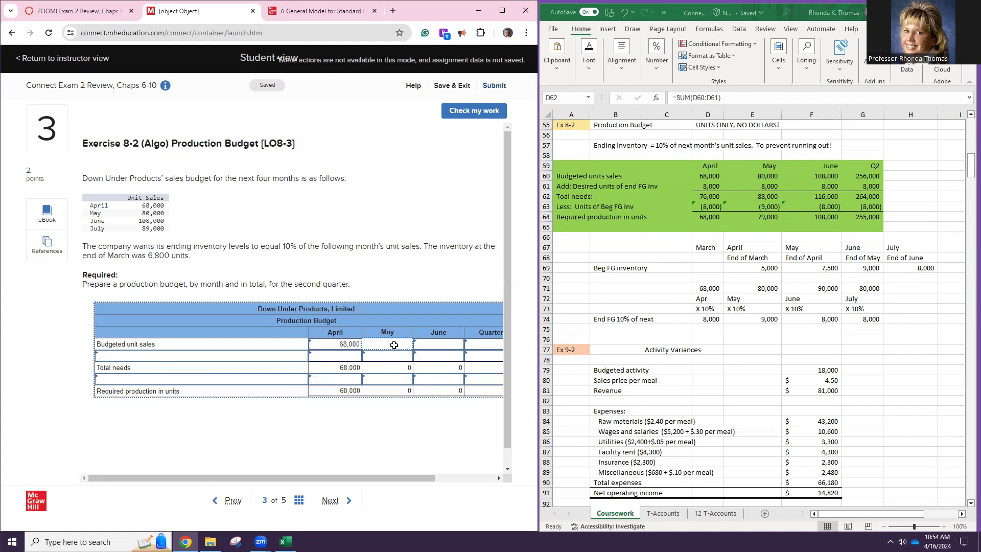
type("80000")
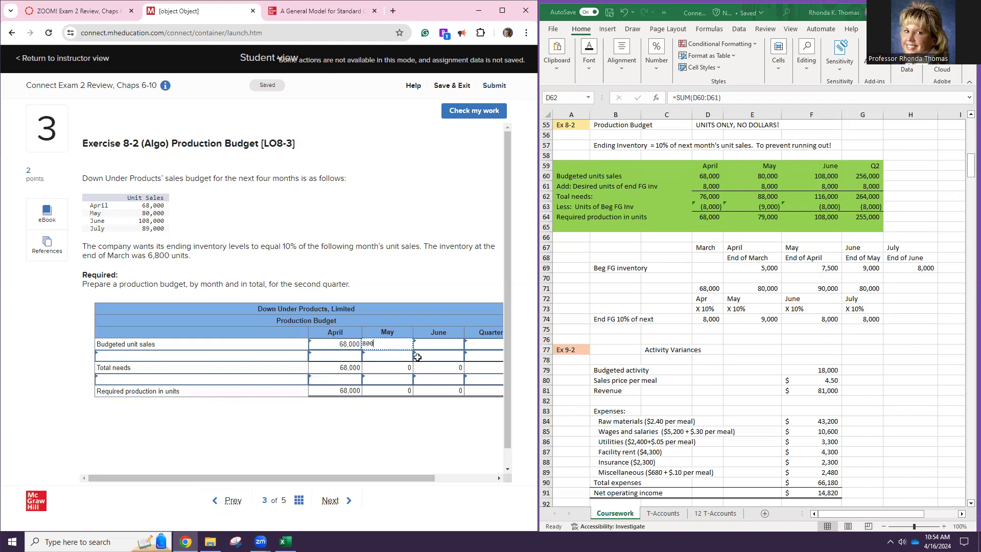
left_click(428, 348)
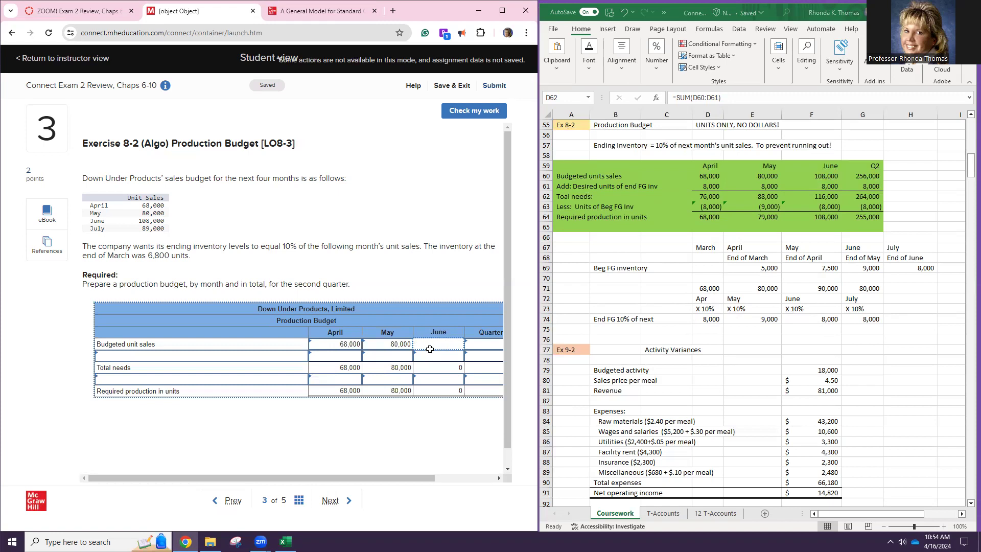
type("108000")
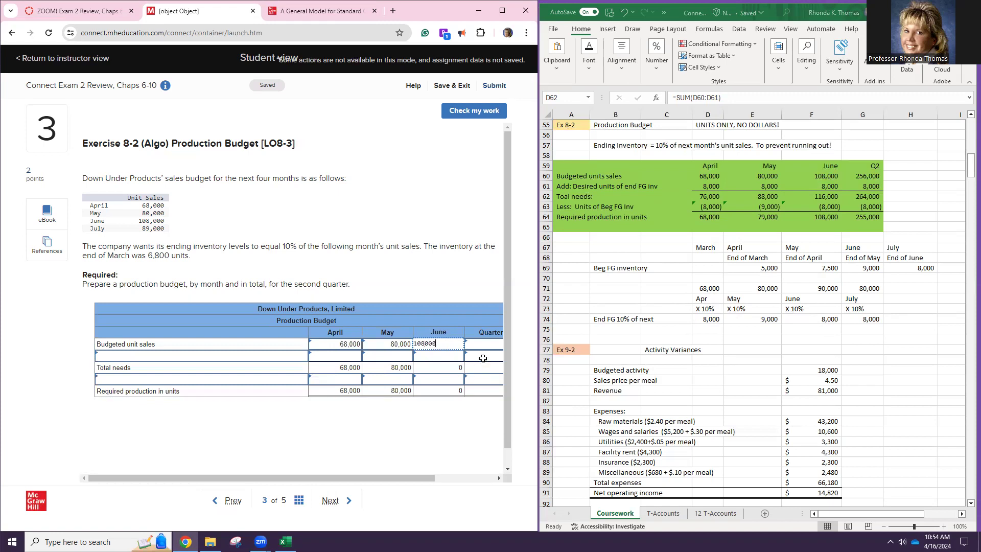
left_click(486, 349)
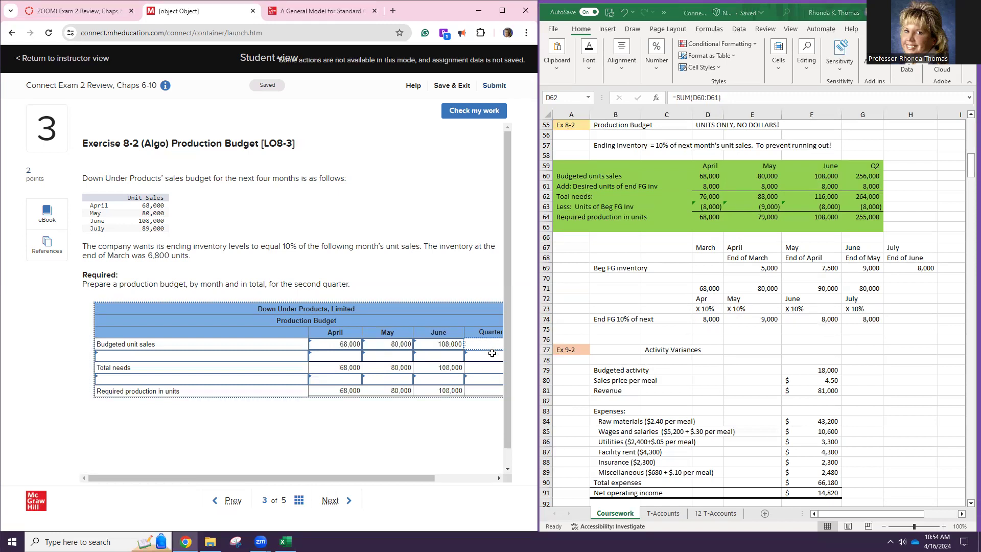
Step: Label the row below budgeted unit sales "Add: Desired units of ending finished goods inventory" and select its April cell
left_click(265, 357)
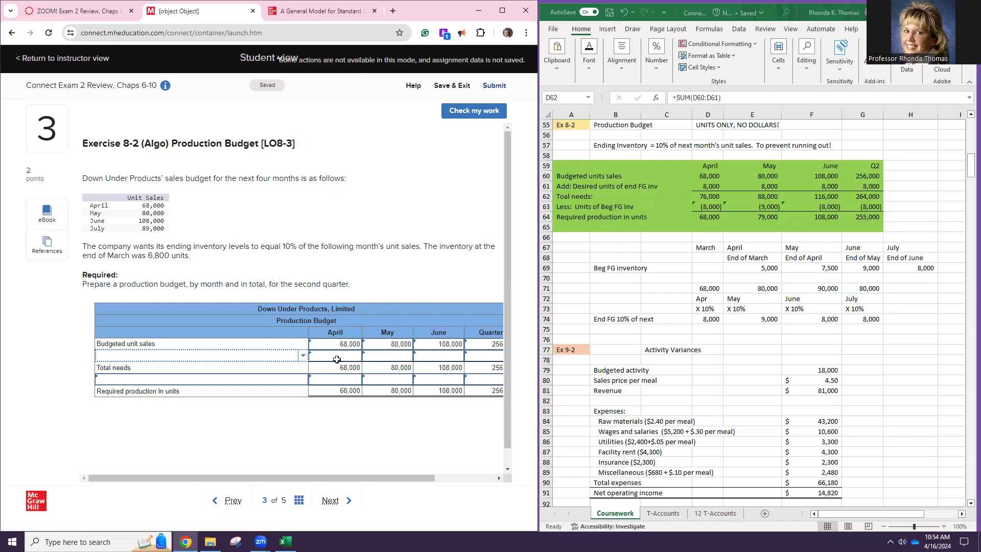
left_click(305, 361)
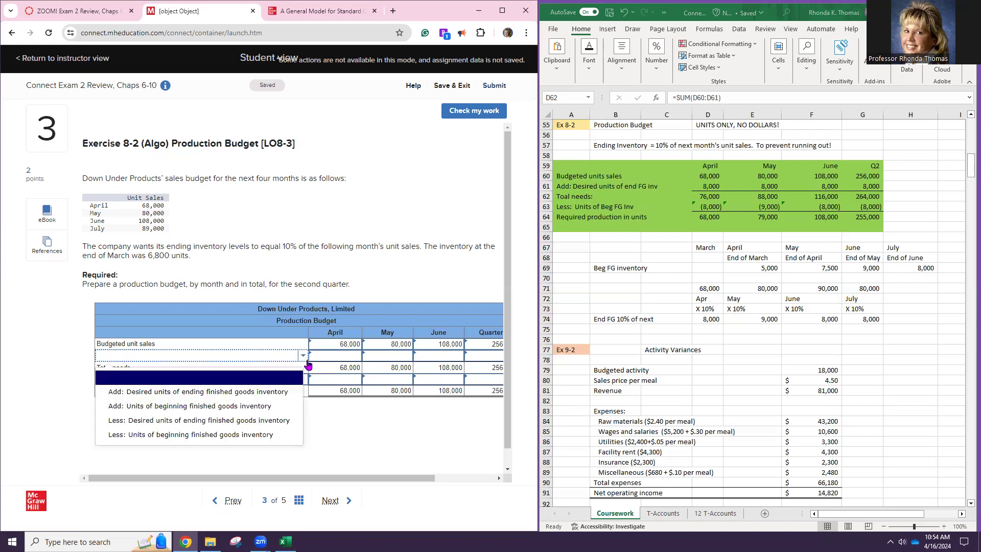
left_click(294, 397)
left_click(359, 356)
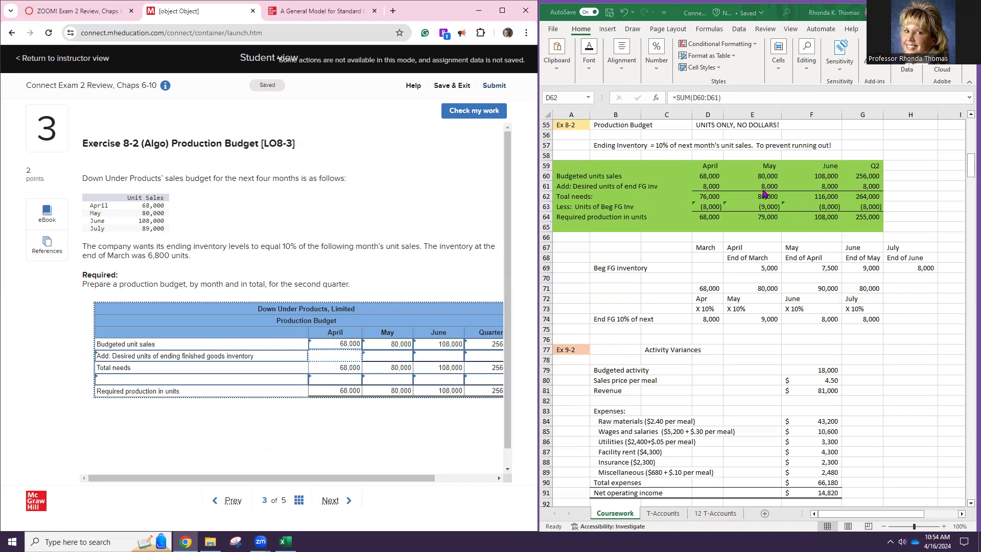
Step: Return to the Excel worksheet, check D62's formula, and set May's desired ending inventory in E61 to =E74
key("F2")
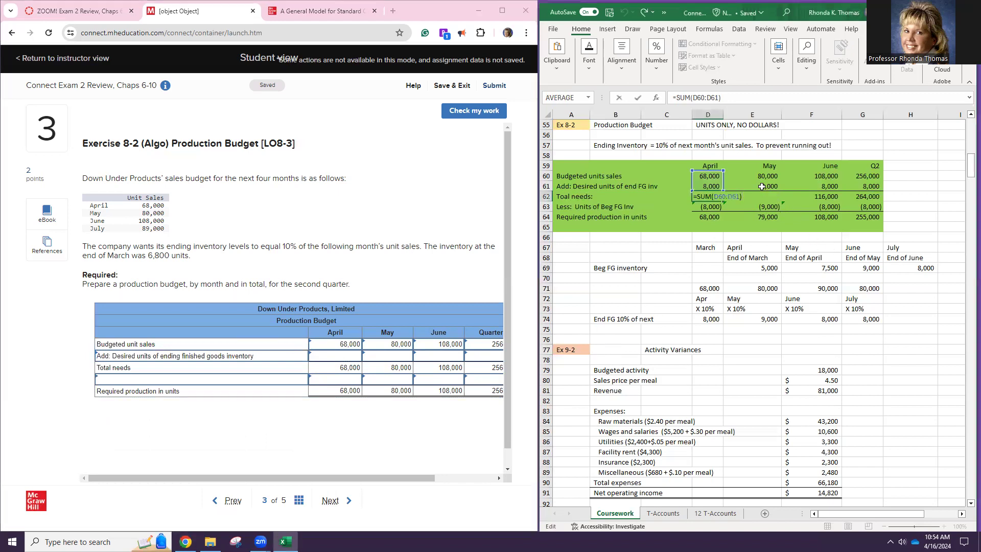
key("Return")
left_click(762, 186)
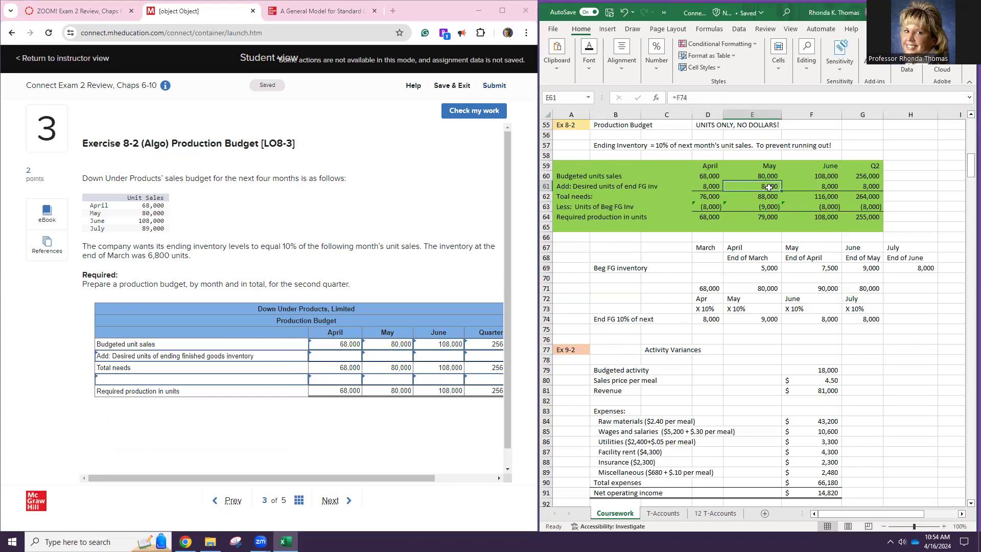
type("=")
left_click(776, 317)
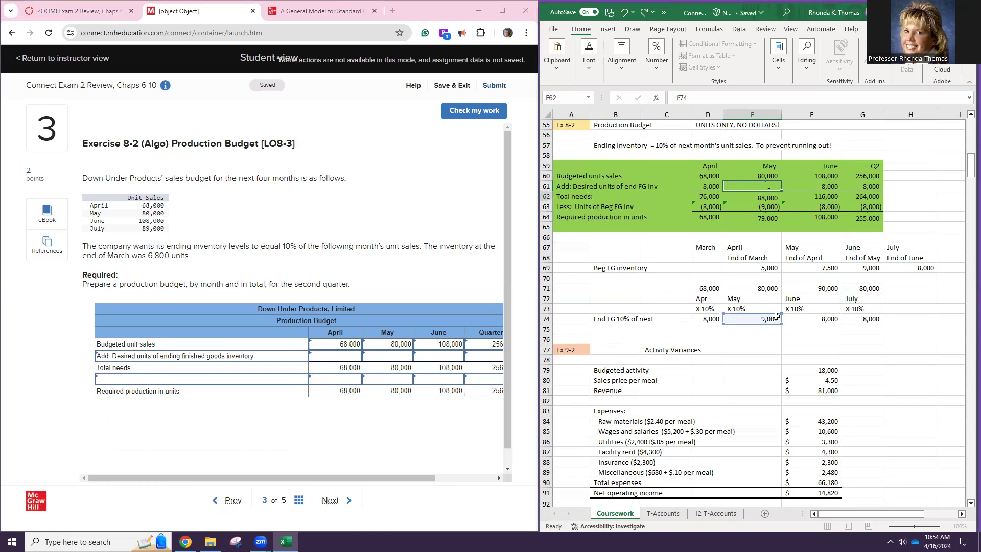
Step: Finish May's entry and set June's desired units of ending inventory in F61 to =F74
key("Return")
left_click(816, 188)
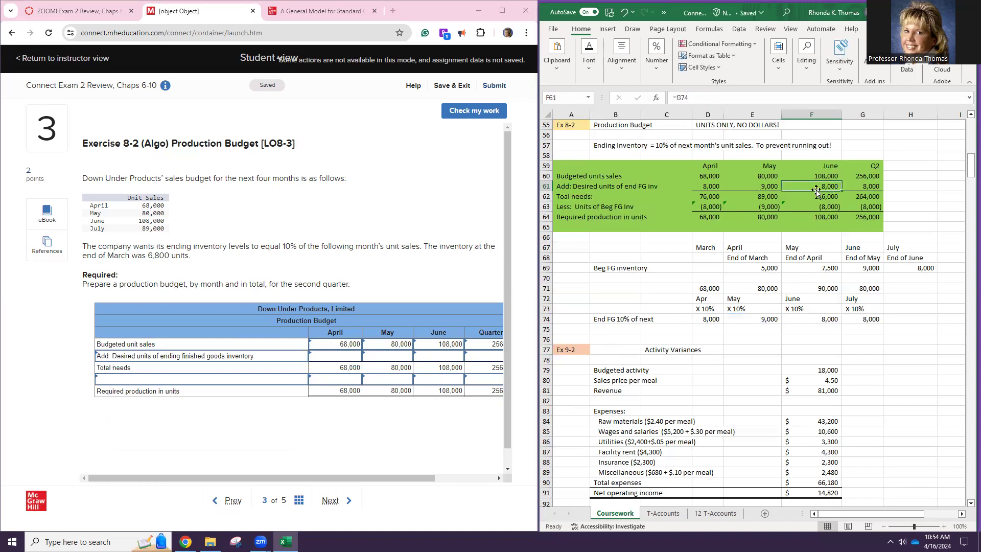
type("=")
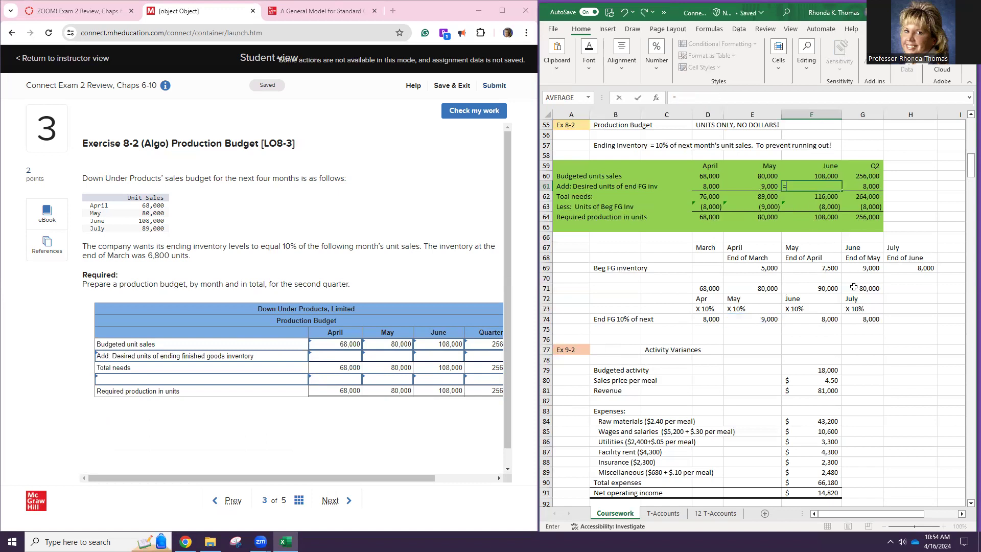
left_click(822, 318)
key("Return")
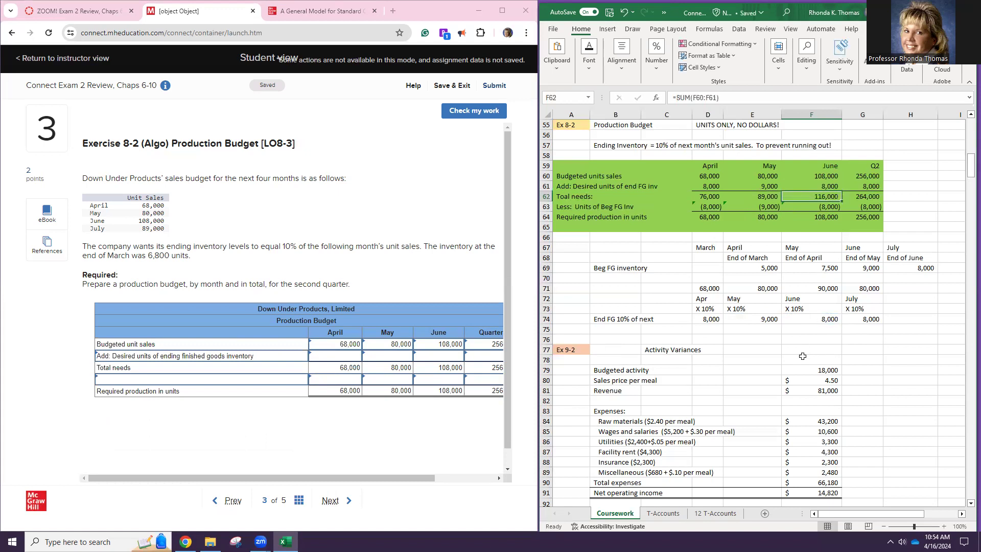
Step: Switch to the Connect question and enter 8000 as April's desired units of ending finished goods inventory
left_click(355, 356)
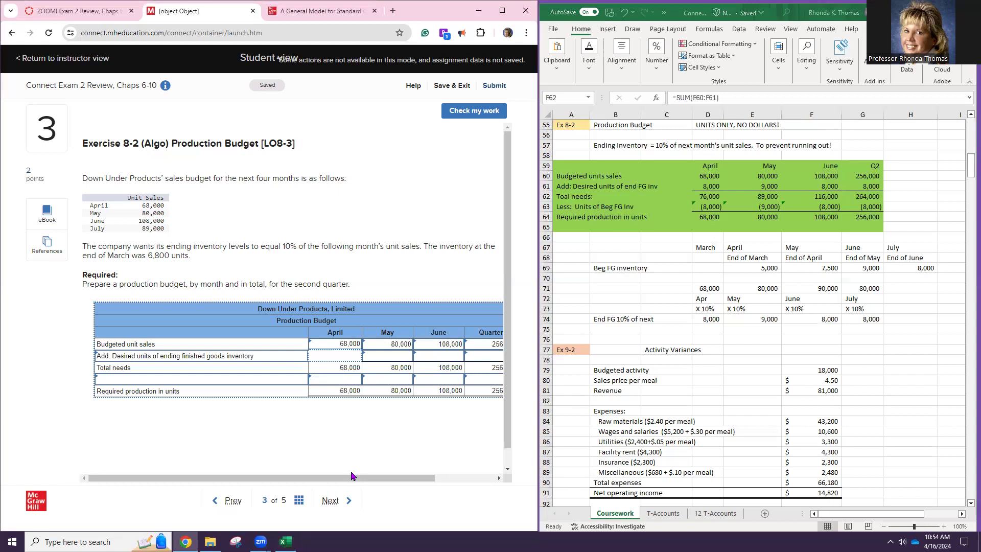
mouse_move(362, 478)
left_mouse_down()
mouse_move(387, 477)
mouse_move(372, 473)
left_mouse_up()
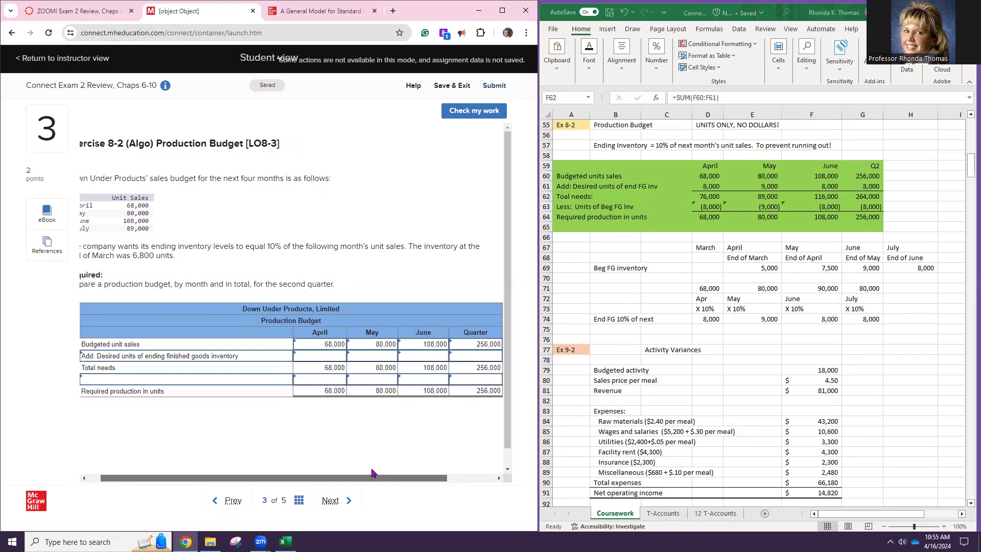
type("8,")
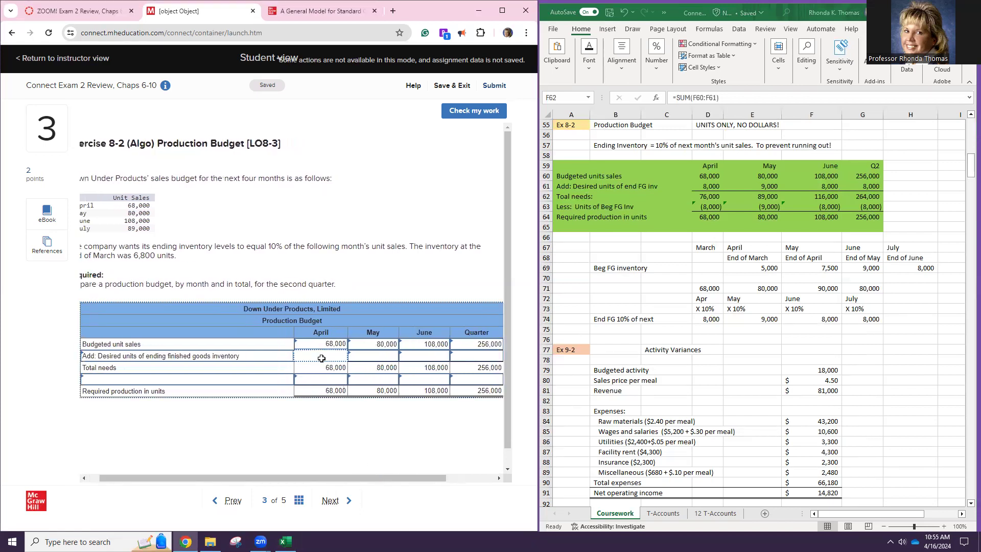
type("000")
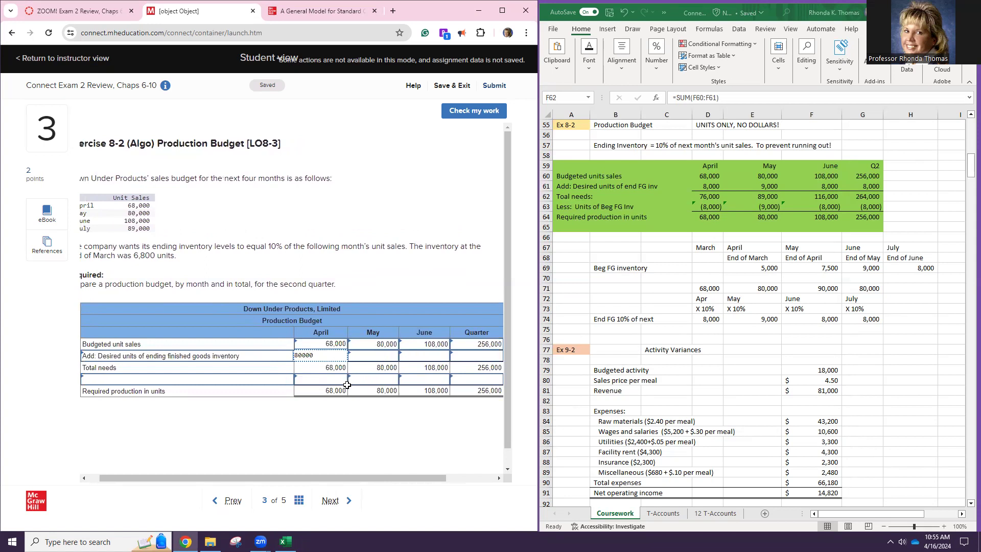
left_click(374, 354)
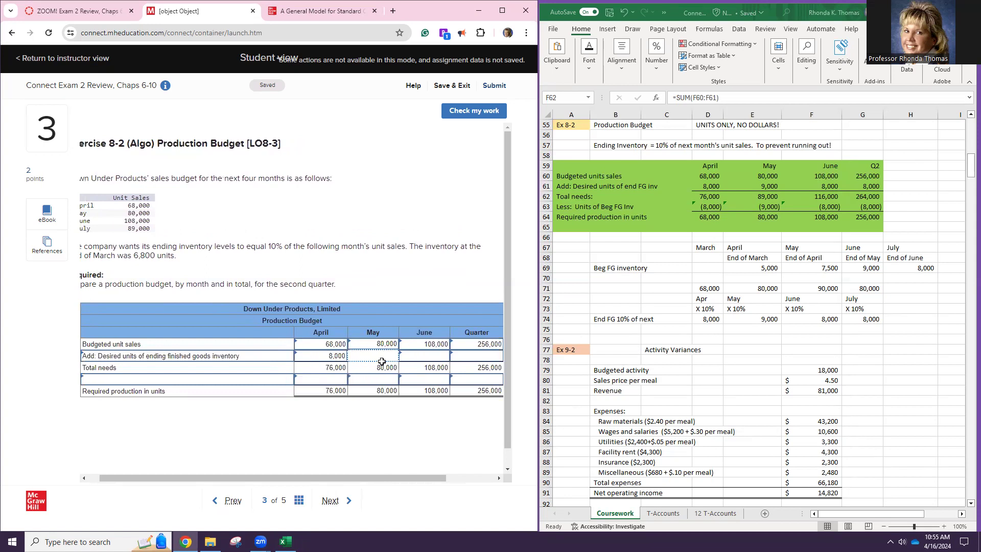
Step: Try changing April's desired ending finished goods inventory in the Connect budget to -8000
left_click(328, 357)
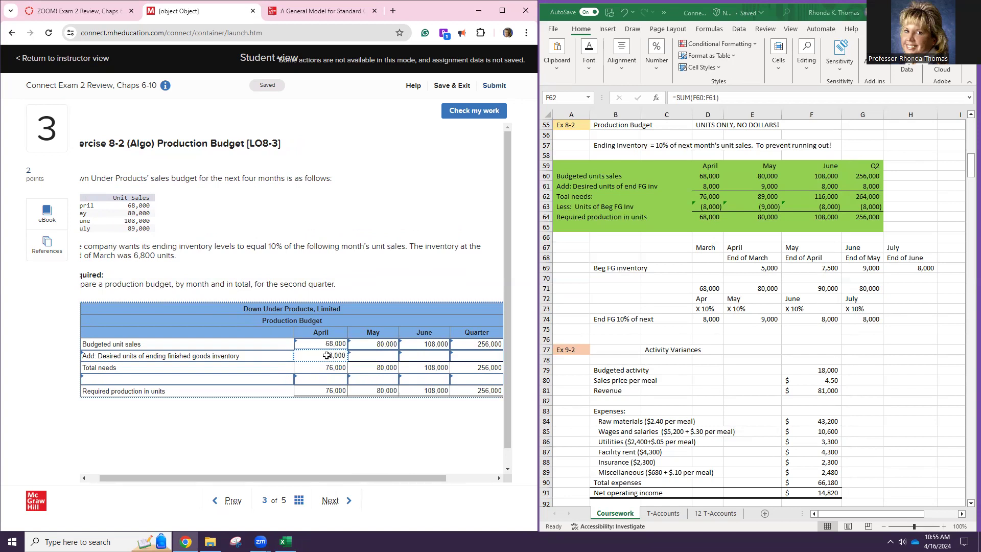
key("Left")
key("Left")
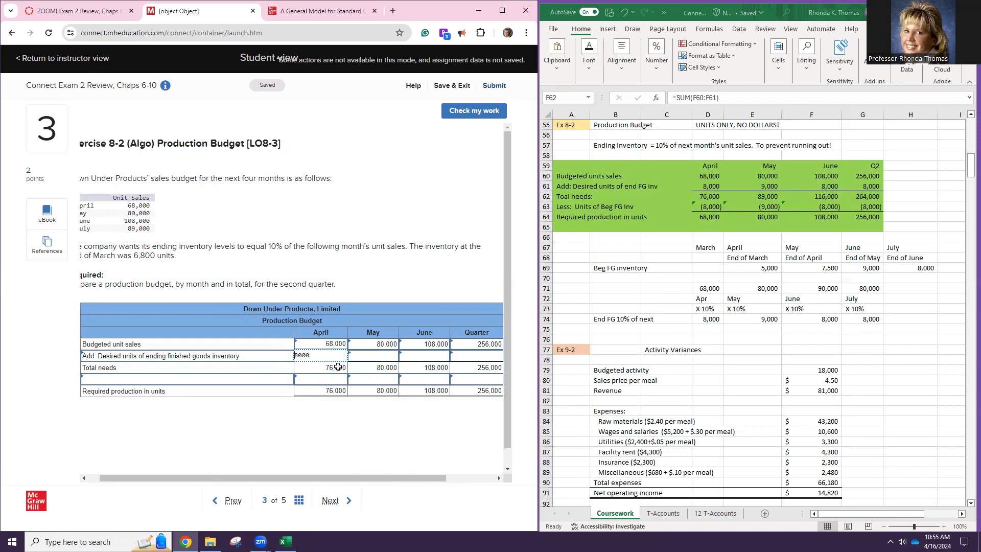
type("-")
key("Return")
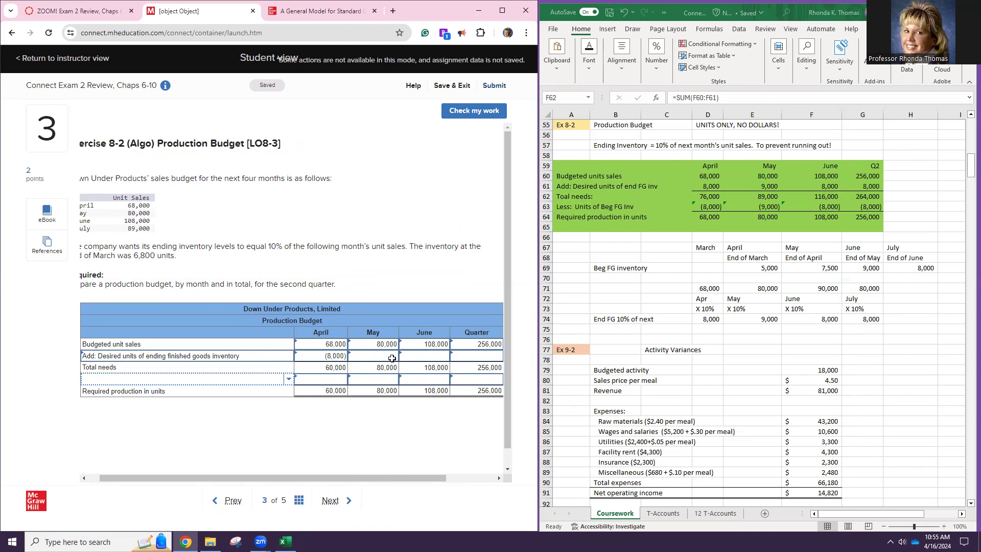
Step: Enter desired units of ending finished goods inventory of 8000 for April, 9000 for May and 8000 for June
left_click(330, 356)
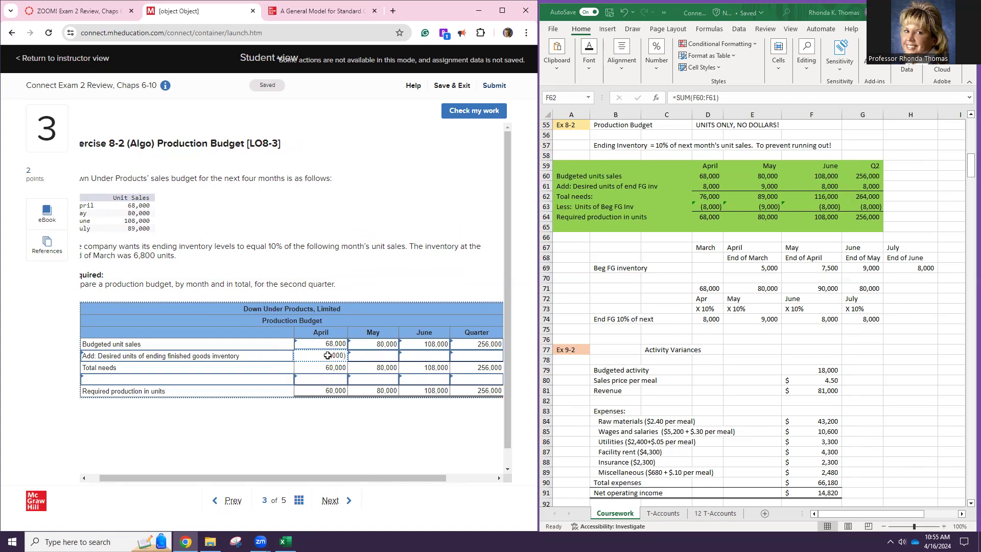
type("80")
key("Tab")
type("9000")
key("Tab")
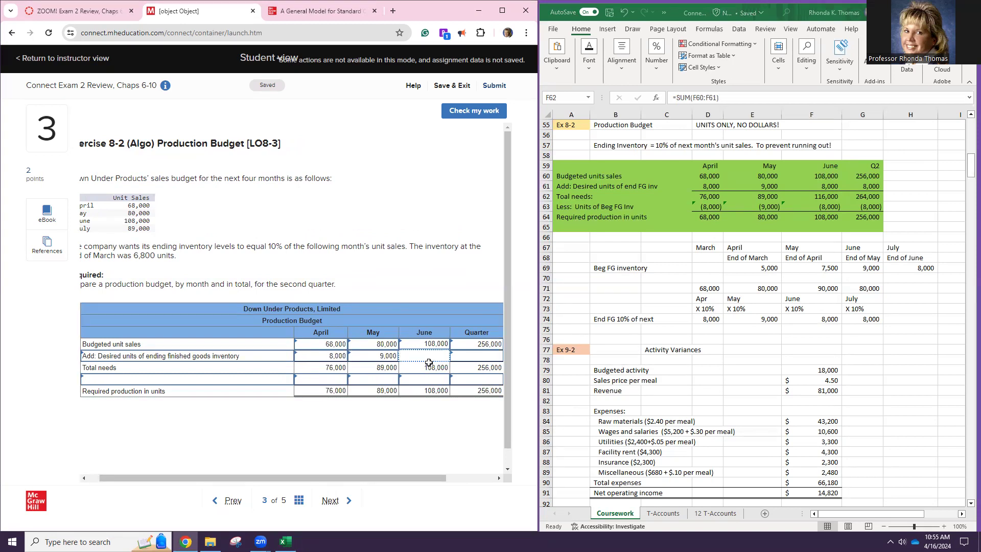
type("8000")
key("Tab")
Step: Dismiss the numeric-cell notice and enter 8000 as the quarter's desired units of ending finished goods inventory
left_click(480, 358)
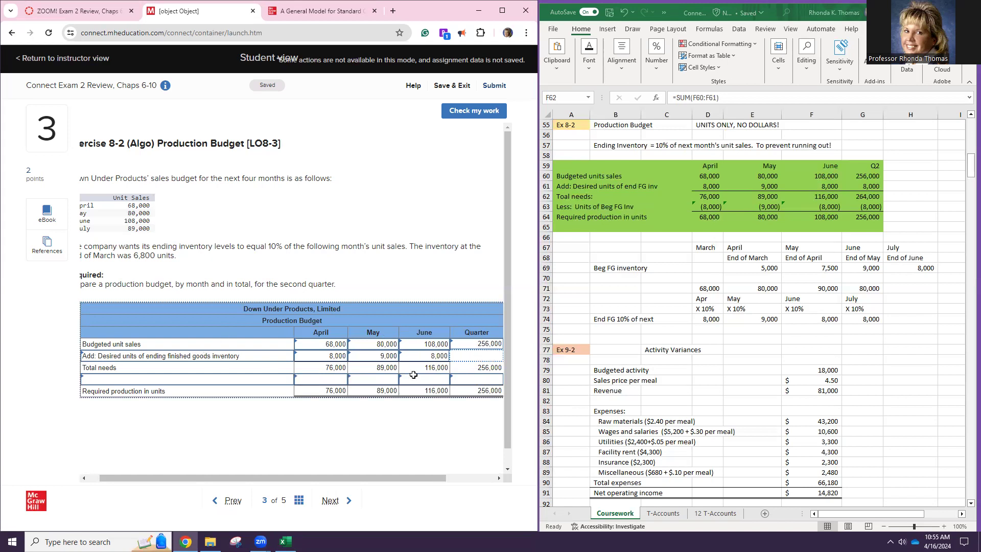
left_click(482, 356)
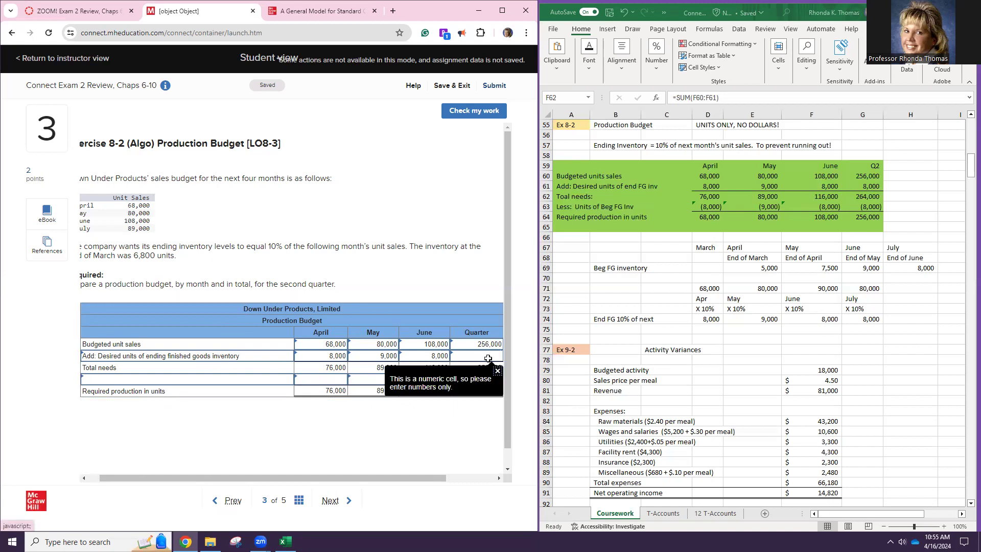
left_click(496, 372)
left_click(482, 356)
type("8,")
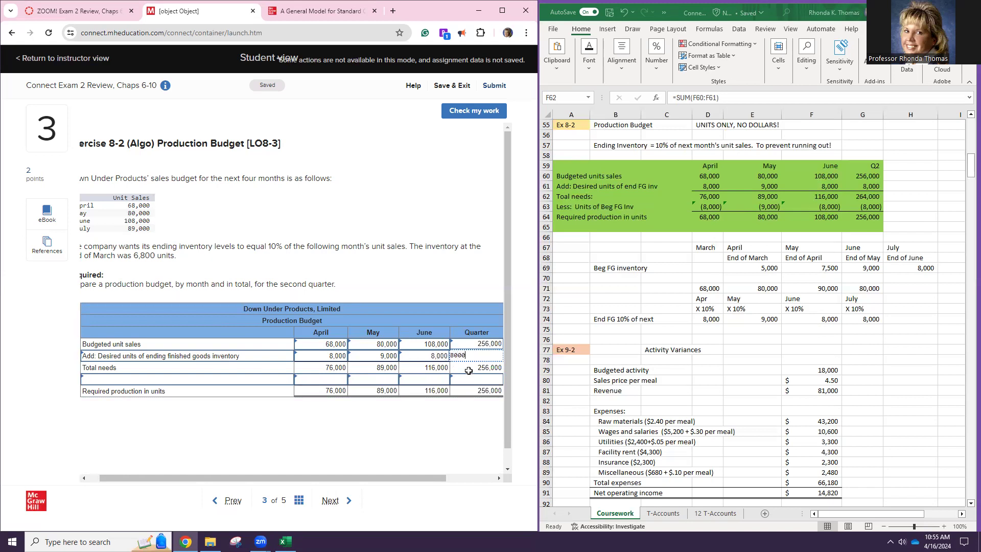
type("000")
key("Tab")
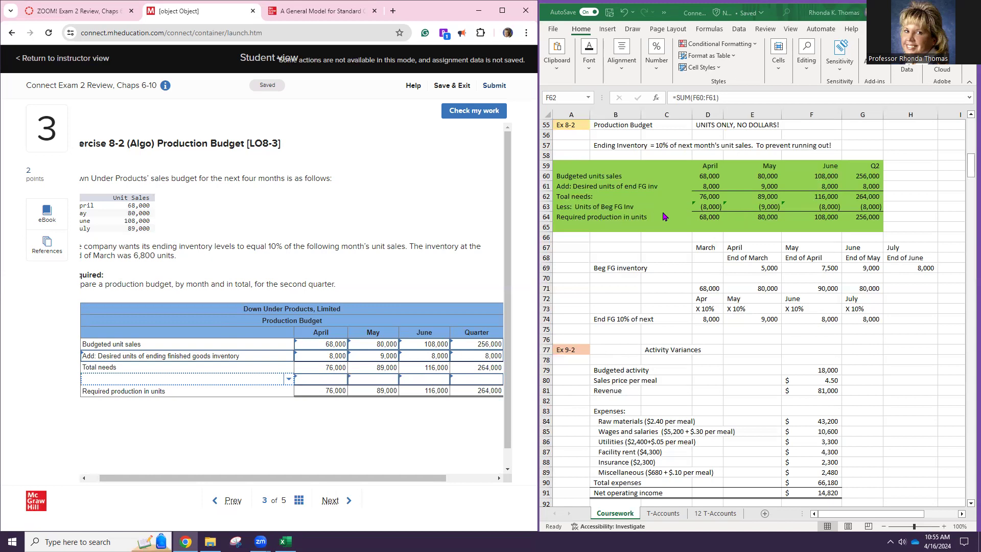
Step: Return to the Excel worksheet and clear April's beginning inventory formula in D63
left_click(710, 207)
type("=-D74")
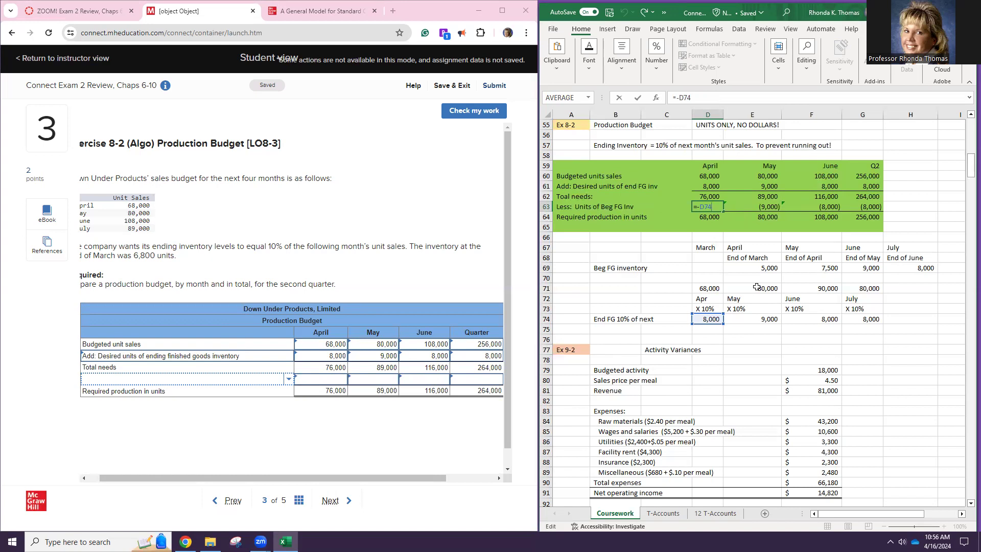
key("BackSpace")
key("BackSpace")
key("BackSpace")
key("BackSpace")
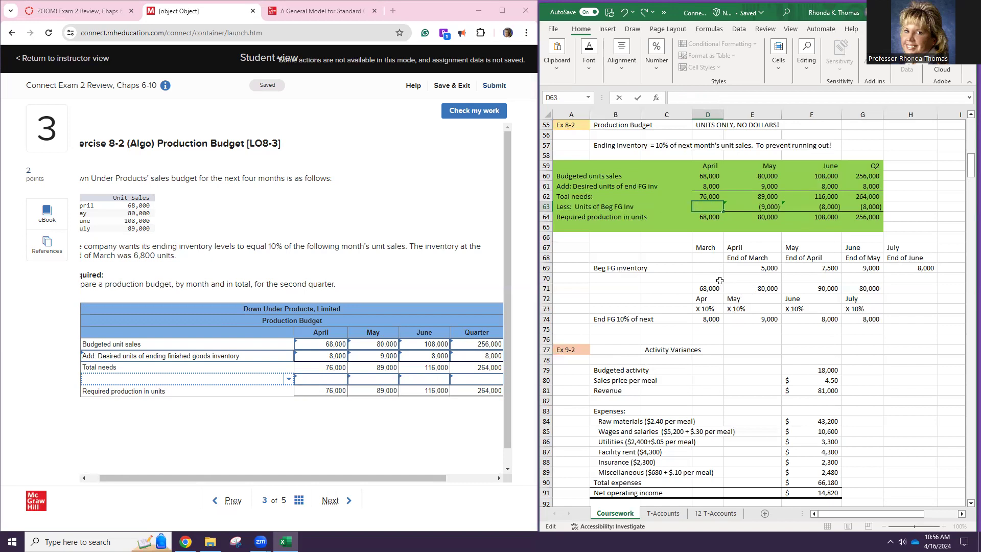
Step: Look up March's closing inventory in the Connect question and set the end-of-March beginning inventory in E69 to 6800
left_click(705, 267)
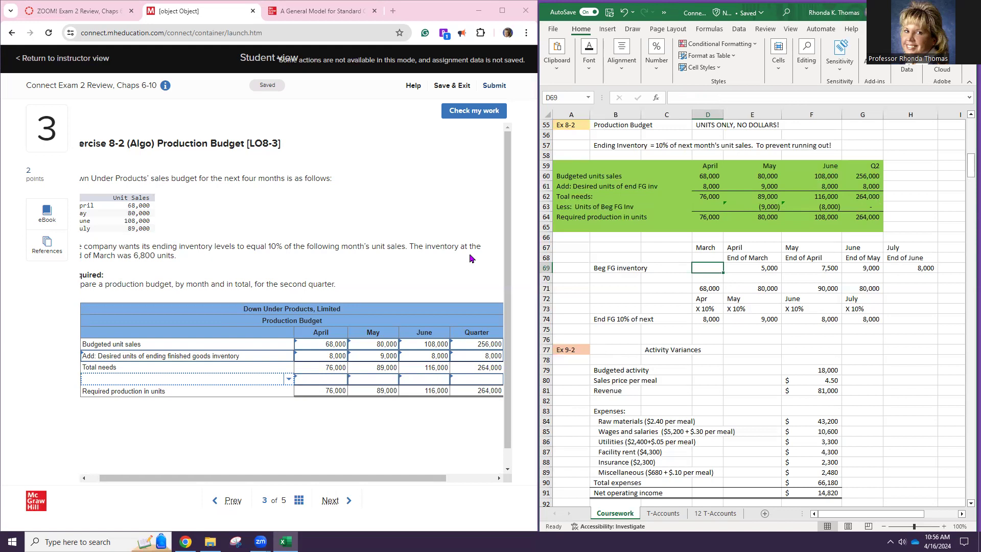
left_click(436, 256)
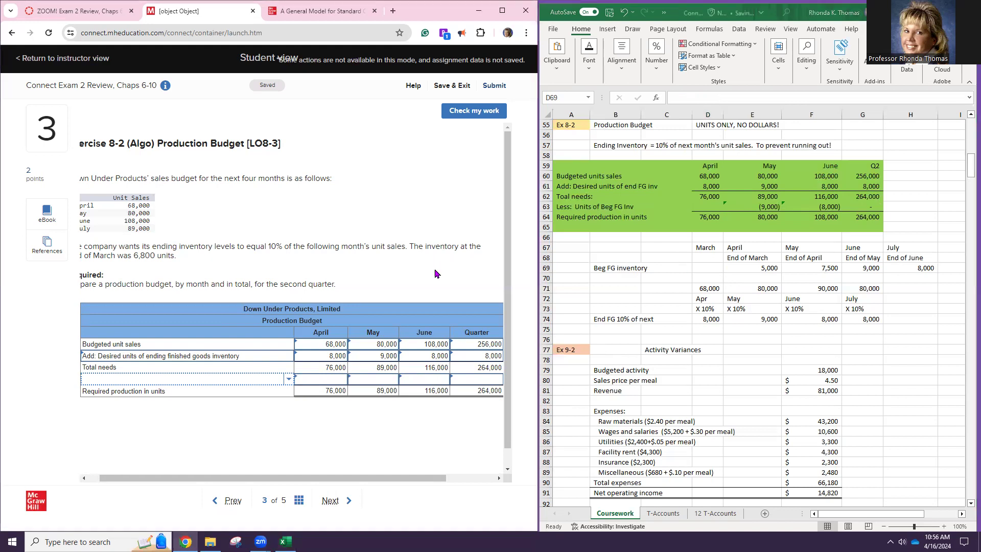
left_click_drag(436, 476, 390, 471)
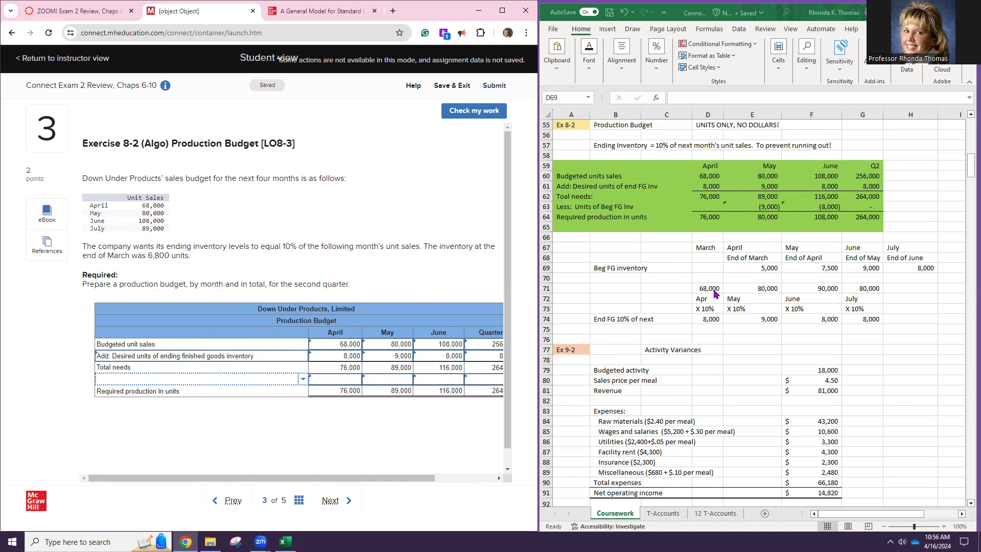
left_click(750, 268)
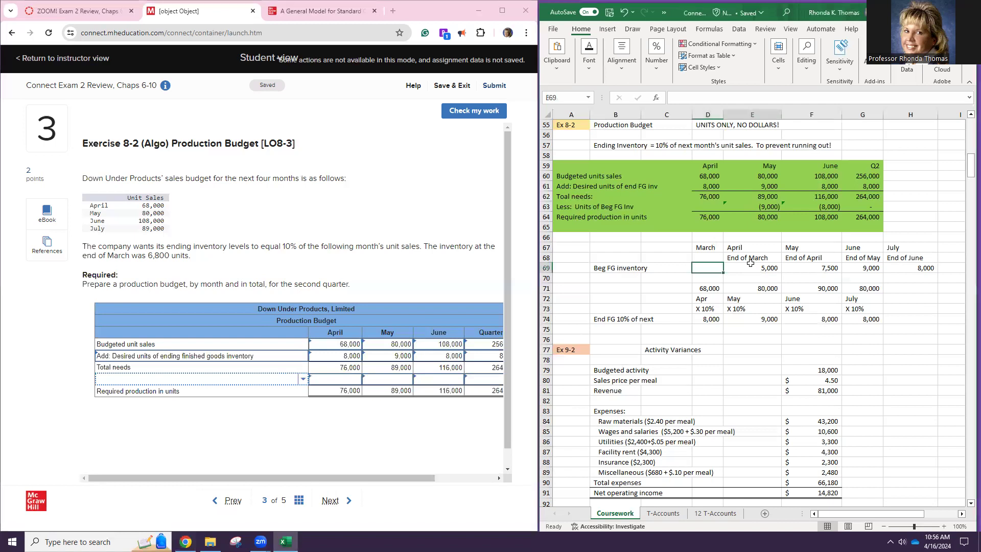
key("Delete")
type("6800")
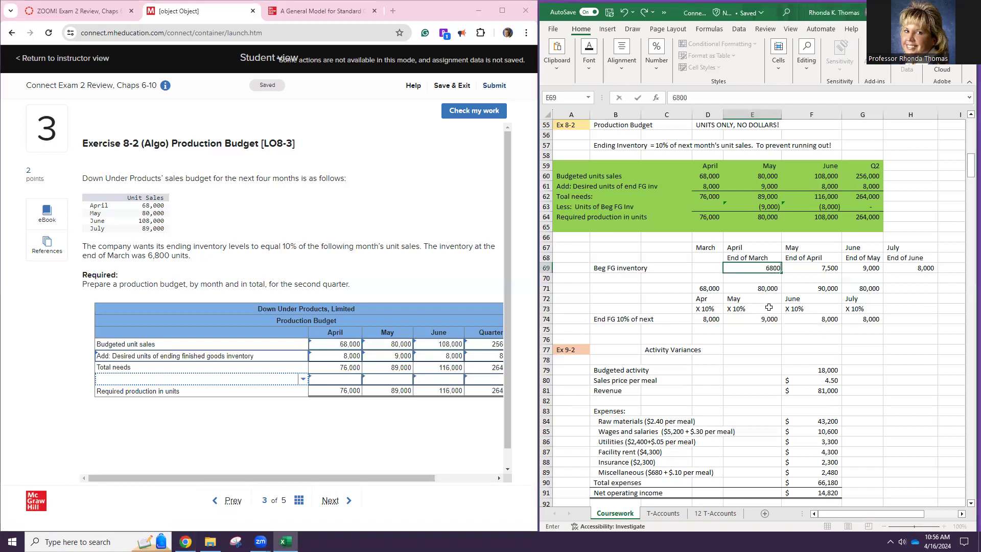
key("Return")
Step: Set April's units of beginning finished goods inventory in D63 to =-E69
left_click(711, 206)
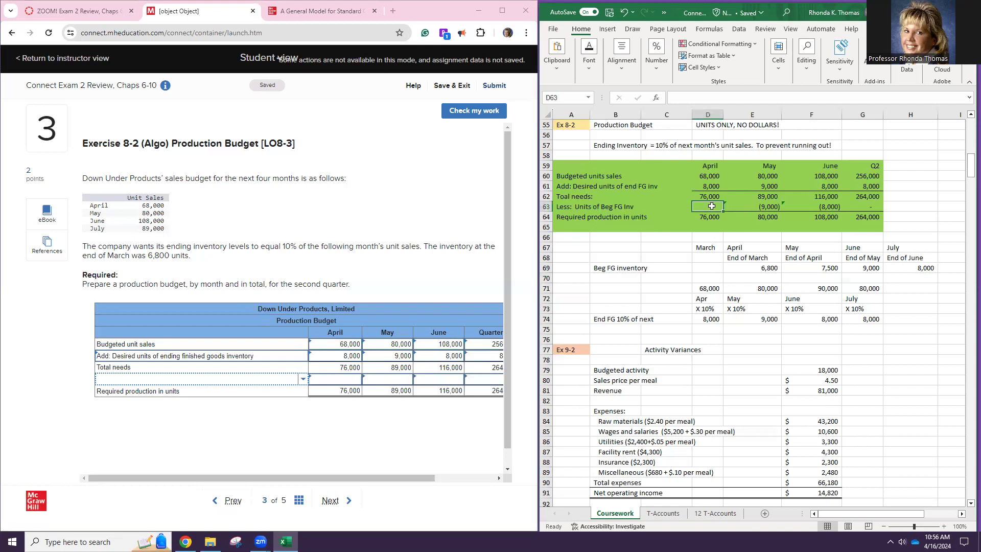
type("=")
left_click(769, 266)
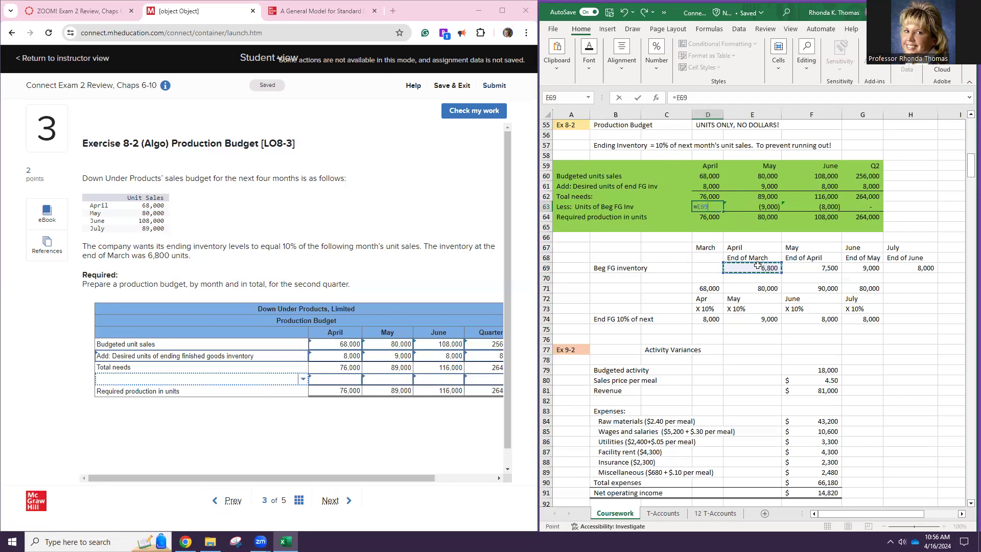
type("-")
left_click(762, 271)
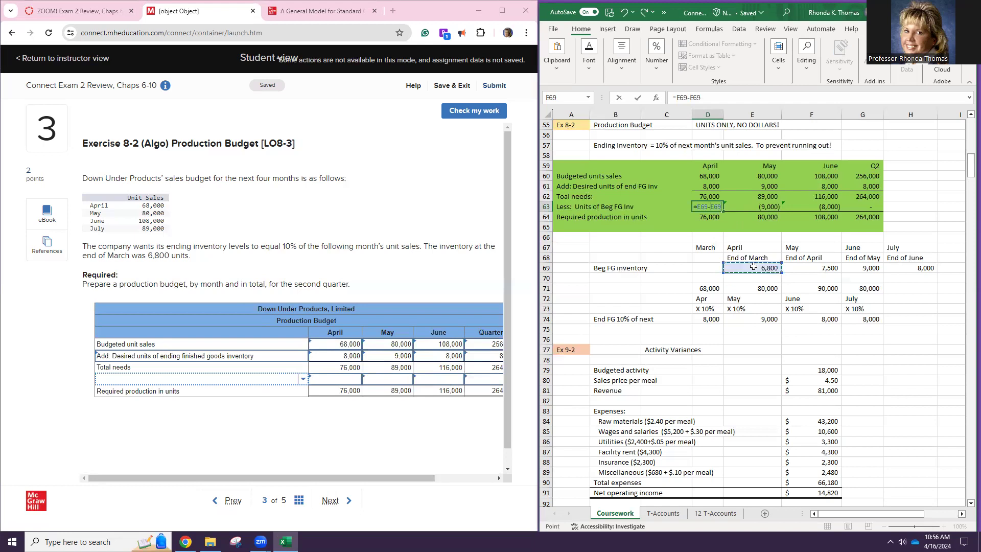
key("BackSpace")
key("BackSpace")
key("BackSpace")
key("BackSpace")
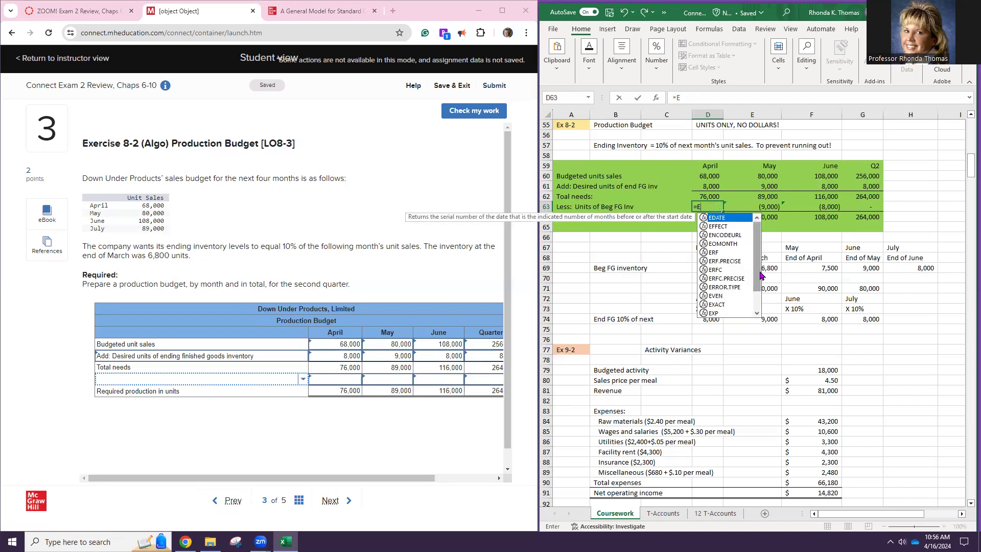
left_click(761, 270)
key("Return")
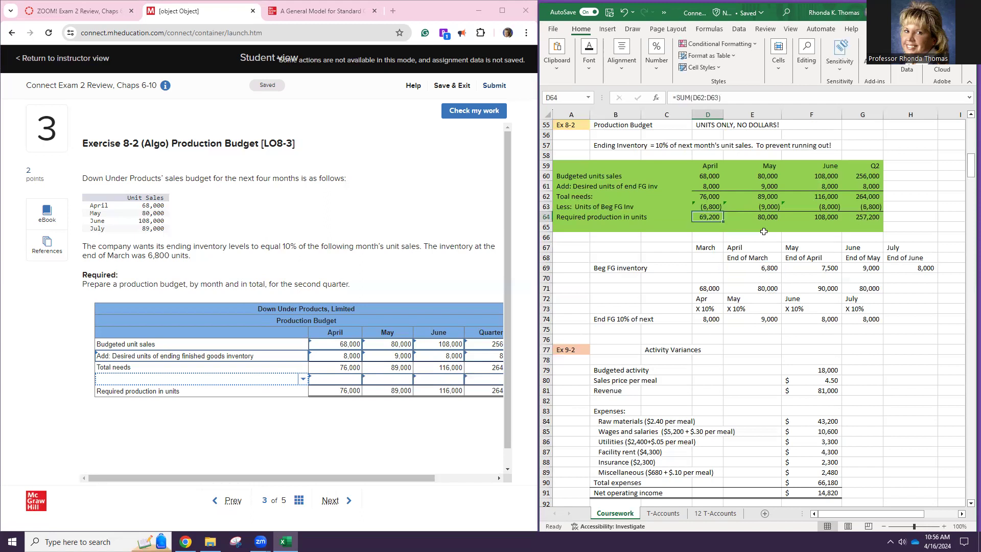
Step: Inspect May's beginning inventory in E63 and F69, and review the Connect production budget with Check my work
left_click(767, 208)
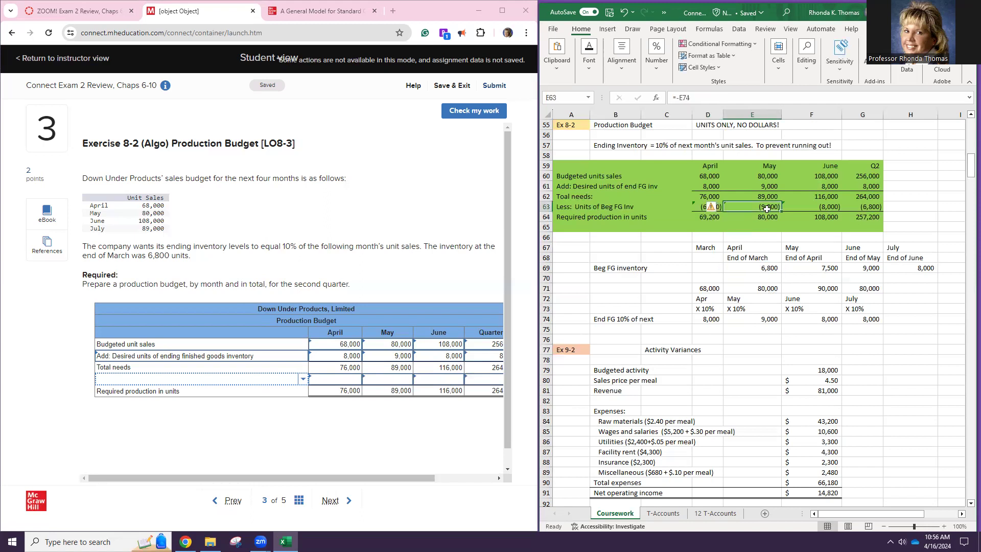
left_click(811, 268)
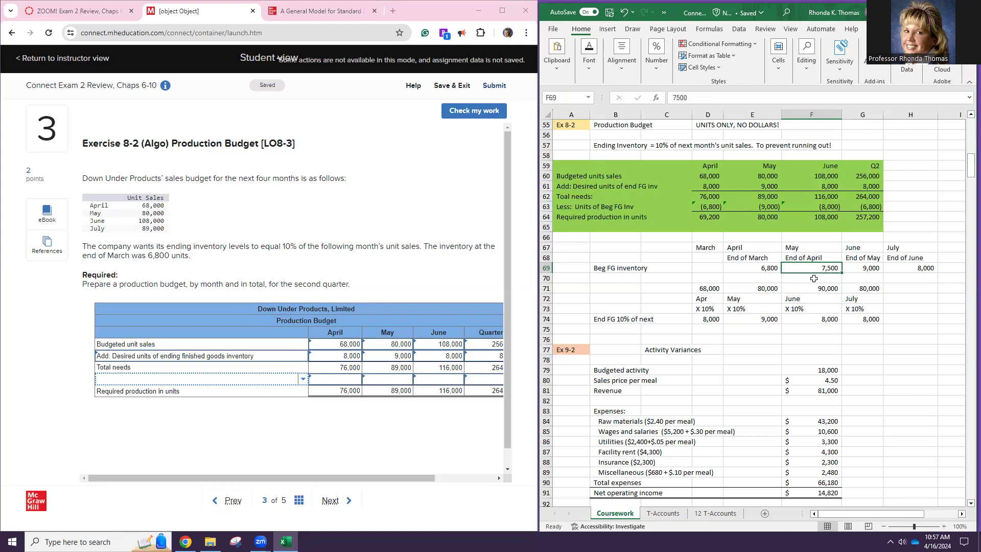
left_click(450, 112)
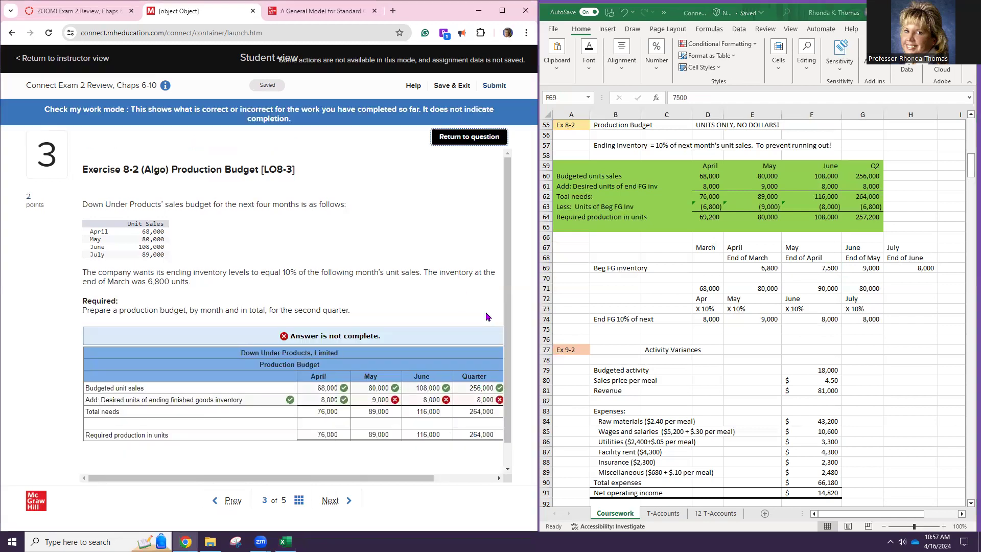
left_click_drag(419, 479, 430, 479)
left_click(453, 146)
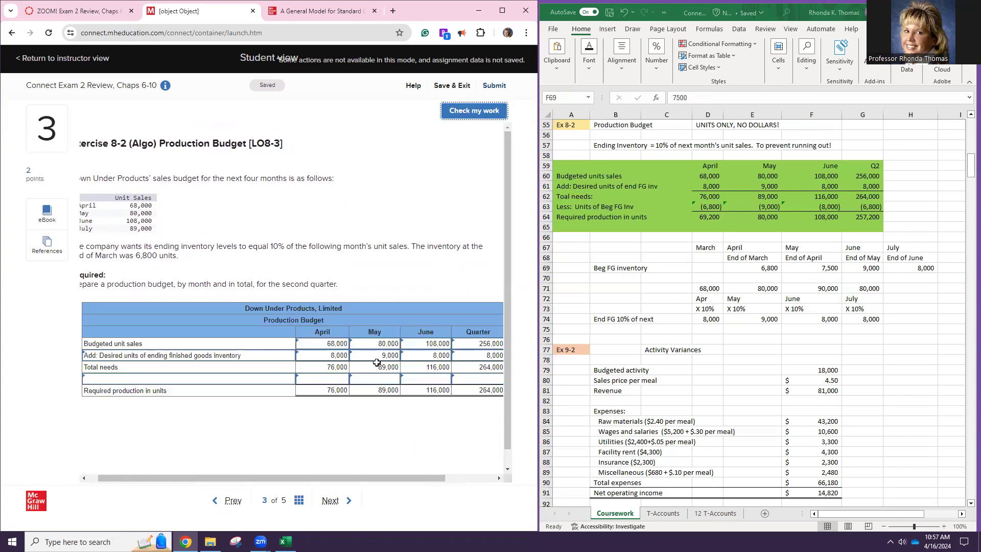
Step: Clear the May and June desired ending finished goods inventory entries in the Connect budget and close the numeric-cell notice
left_click(371, 354)
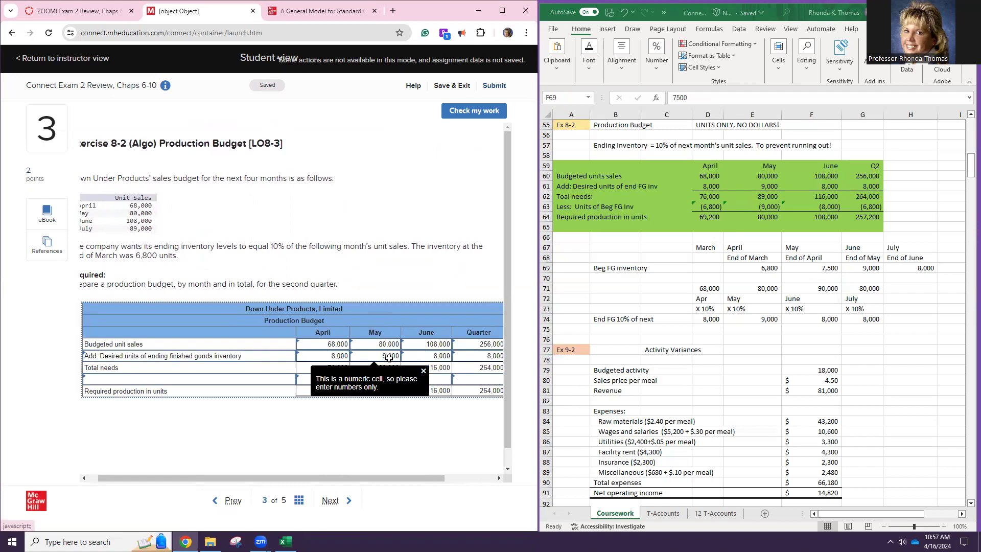
left_click(390, 356)
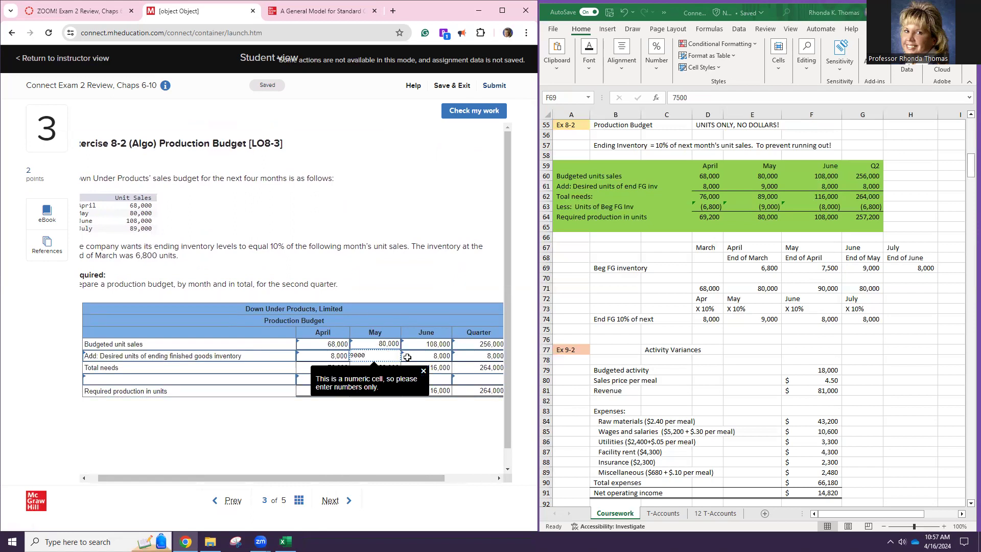
key("BackSpace")
key("BackSpace")
key("BackSpace")
left_click(425, 357)
key("BackSpace")
key("BackSpace")
key("BackSpace")
key("BackSpace")
left_click(470, 356)
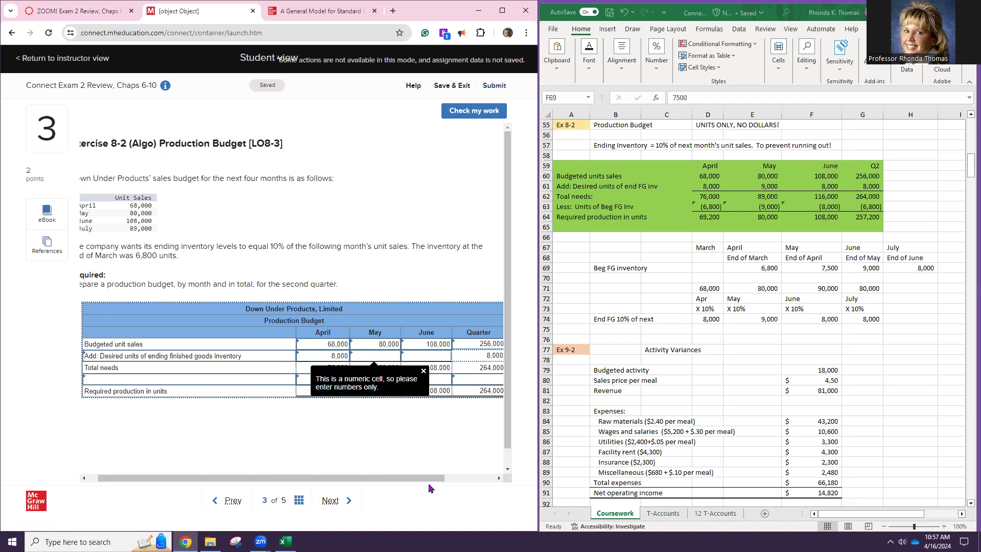
left_click_drag(430, 479, 451, 479)
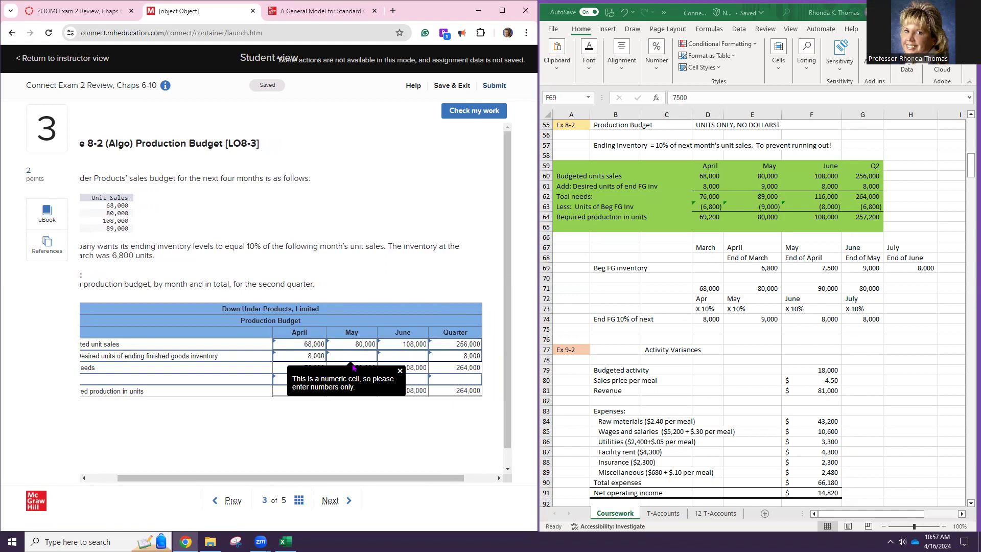
left_click(400, 371)
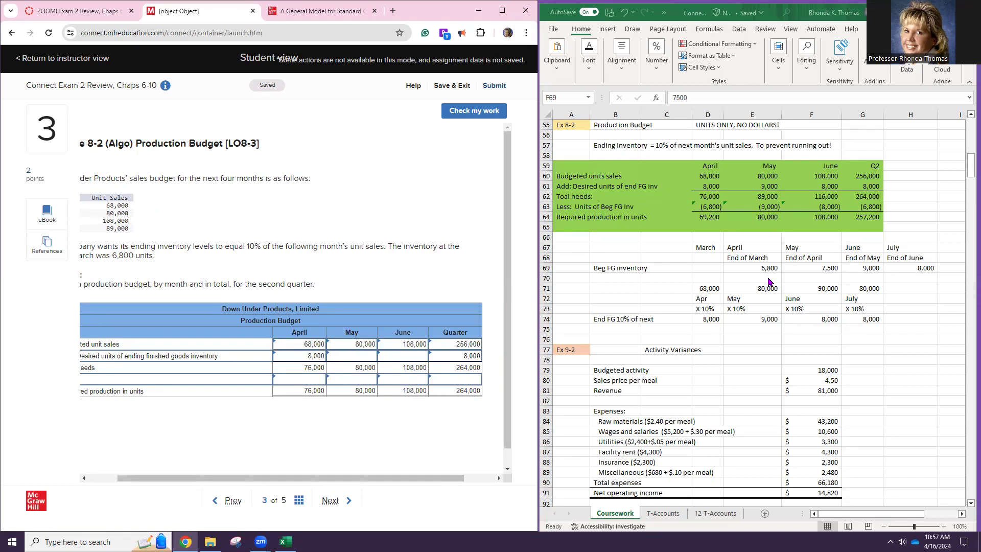
Step: Open May's ending inventory formula in E74 of the Excel worksheet for editing
left_click(767, 320)
double_click(767, 319)
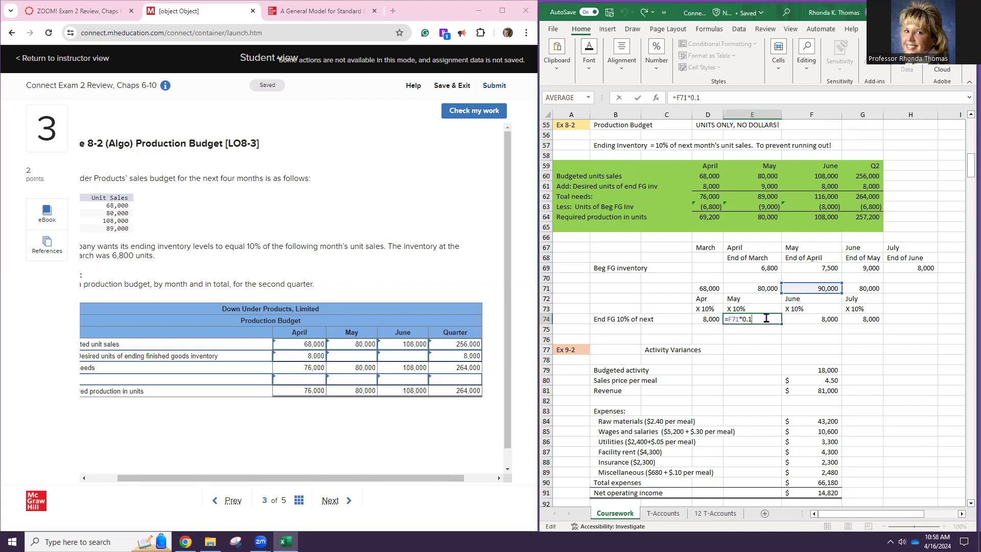
Step: Clear the May ending finished goods inventory formula in cell E74
type("108")
key("BackSpace")
key("BackSpace")
key("BackSpace")
key("BackSpace")
key("BackSpace")
key("BackSpace")
key("BackSpace")
key("BackSpace")
key("BackSpace")
key("BackSpace")
key("BackSpace")
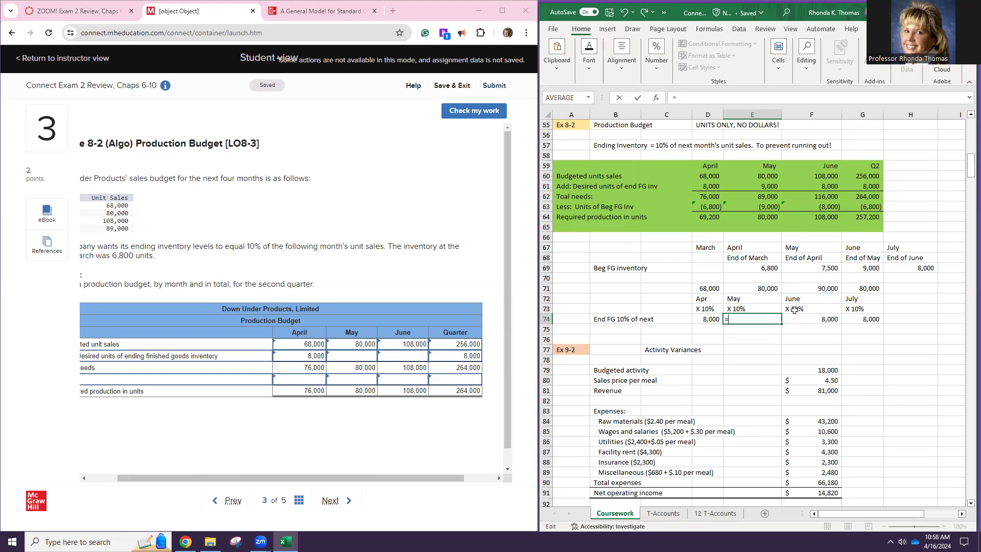
Step: Set the June unit sales in cell F71 to 108,000
left_click(809, 288)
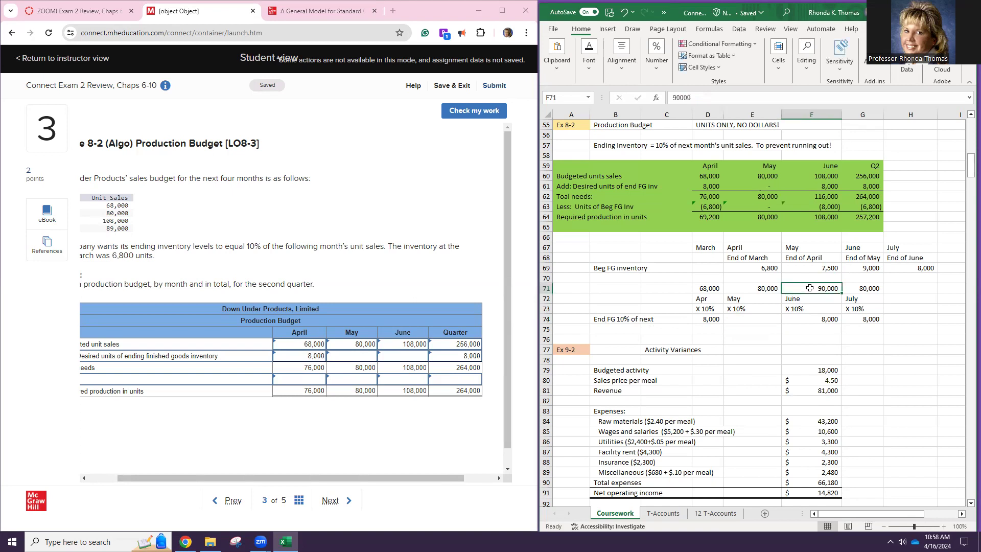
type("108,000")
left_click(820, 305)
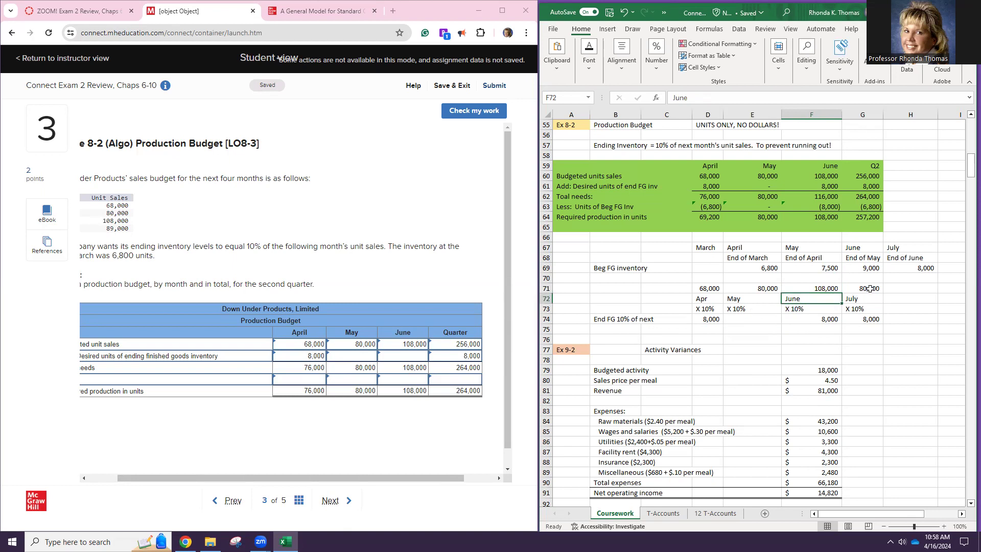
Step: Calculate May's ending finished goods inventory in cell E74 as 10% of the June unit sales in F71
left_click(772, 320)
type("=")
left_click(790, 290)
type("*")
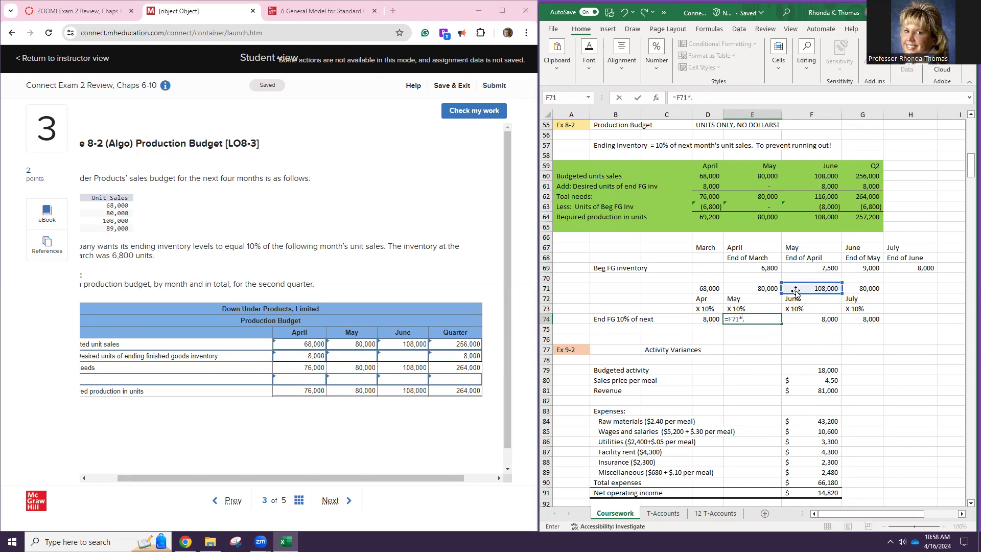
key("Return")
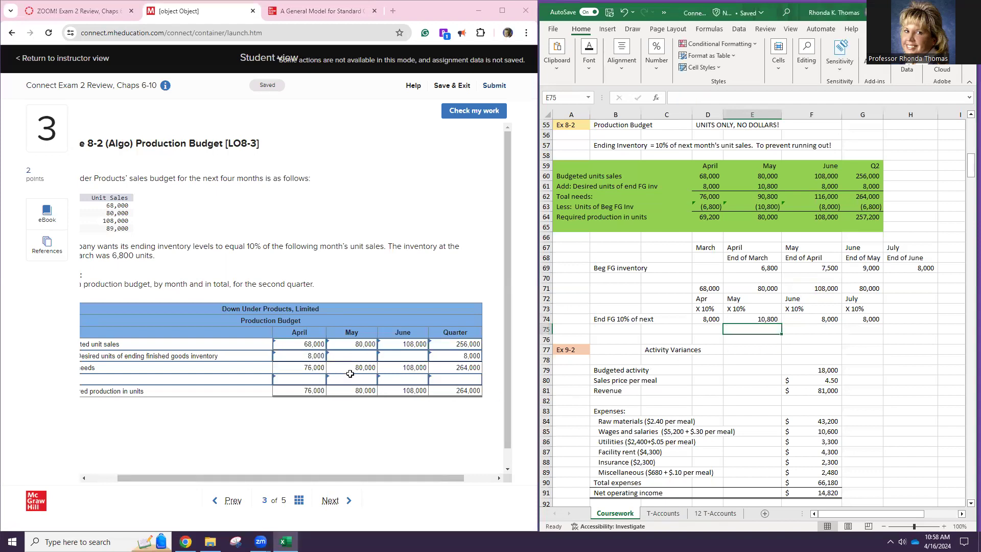
Step: In the Connect exercise in Chrome, enter 10800 as May's desired units of ending finished goods inventory
left_click(342, 356)
type("10800")
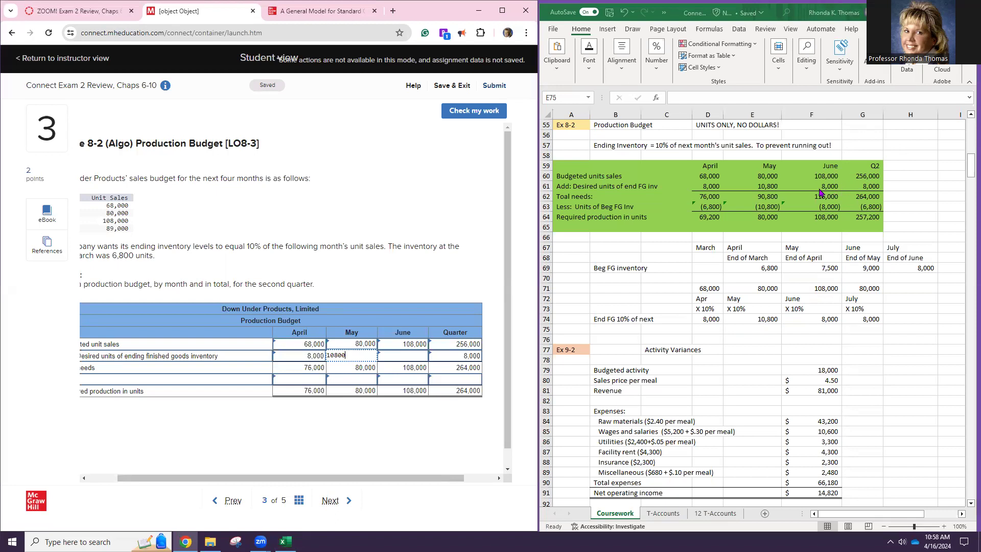
key("Tab")
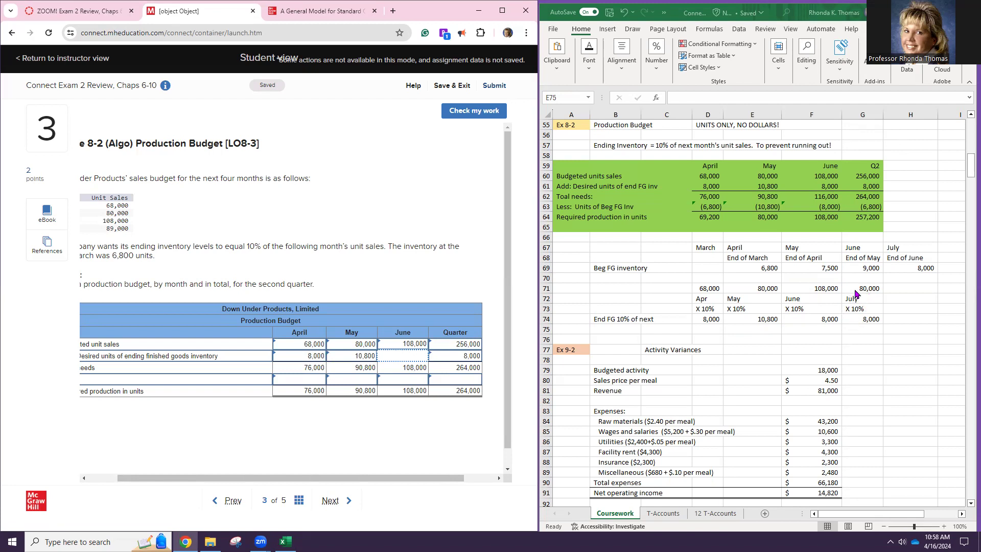
Step: Inspect June's ending inventory formula in Excel, enter 8000 as June's desired ending inventory in Connect, and check the work
left_click(809, 320)
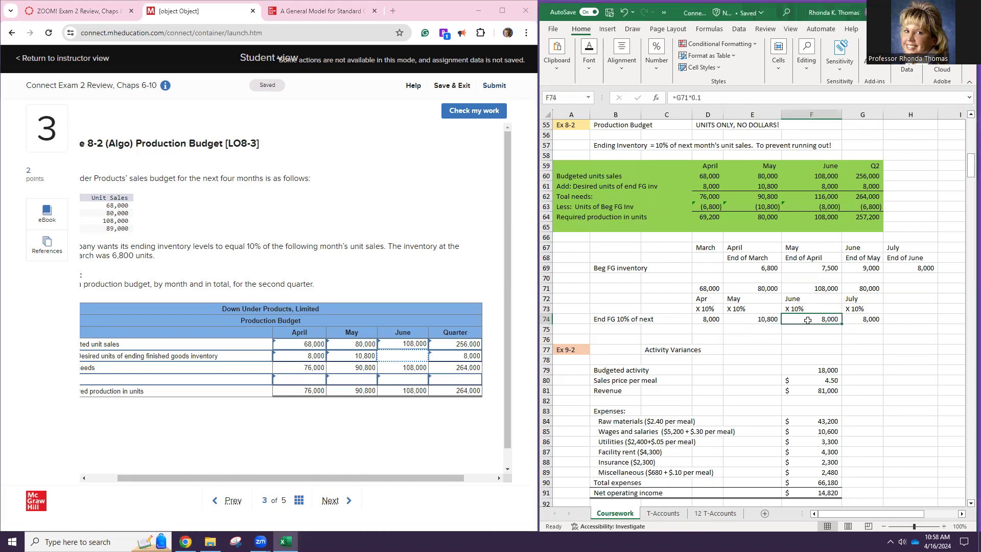
left_click(412, 354)
type("8000")
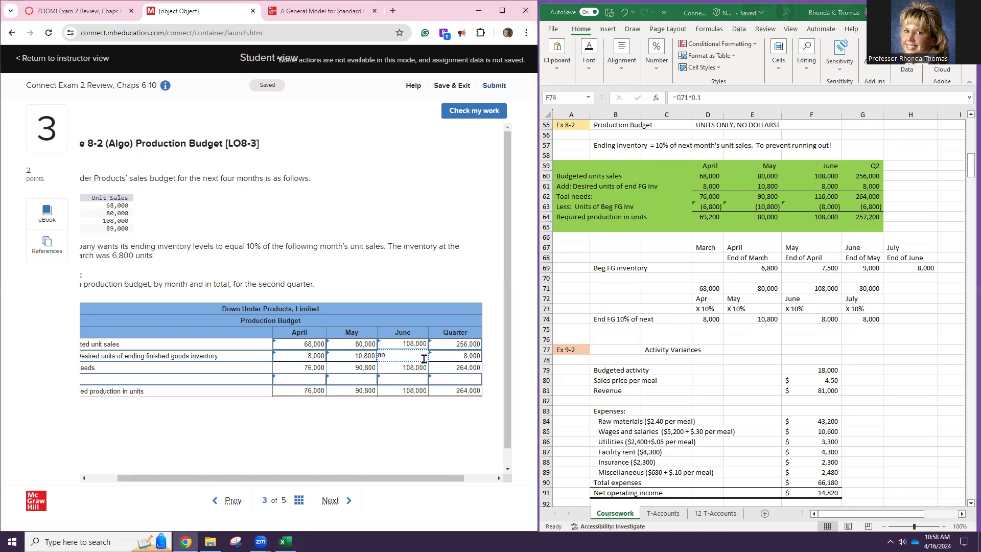
left_click(483, 112)
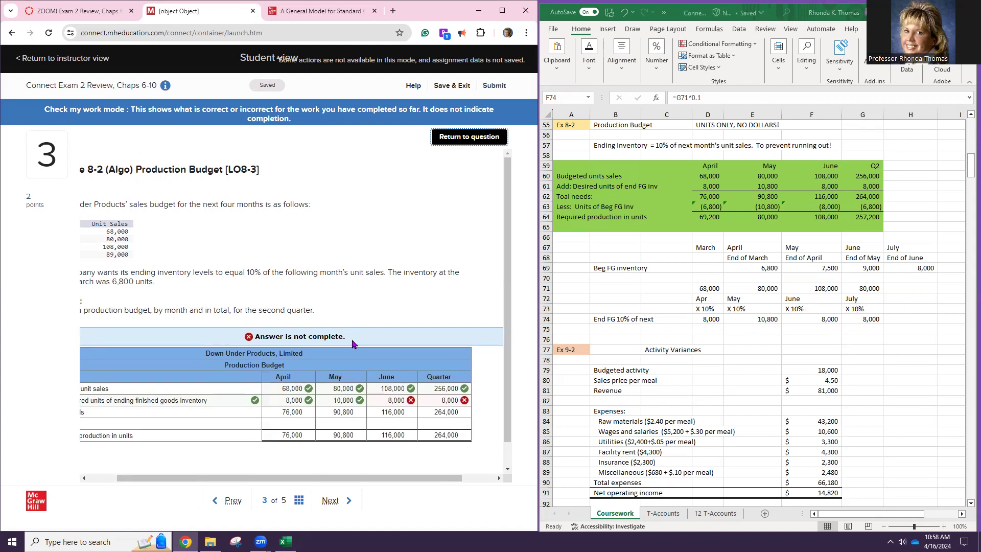
left_click_drag(309, 478, 281, 470)
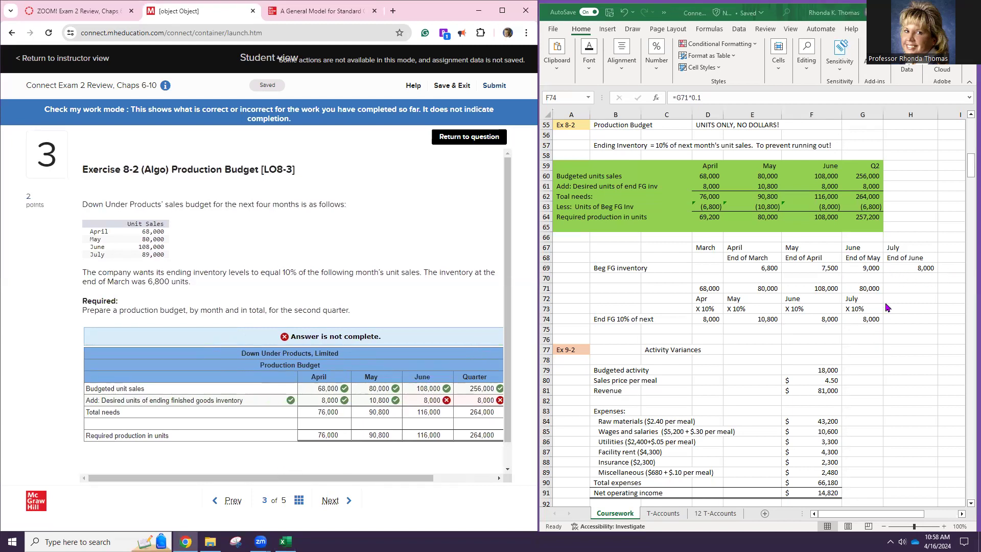
Step: In the Excel worksheet, set the July unit sales in cell G71 to 89000
left_click(858, 288)
type("89000")
key("Return")
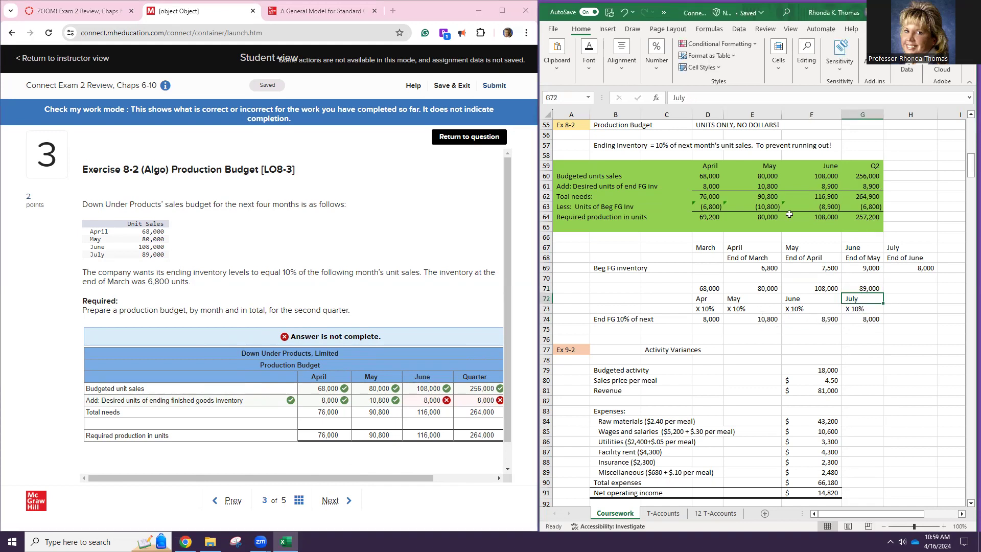
Step: Return to the Connect question and set the desired ending finished goods inventory to 8900 for both June and the quarter
left_click(427, 405)
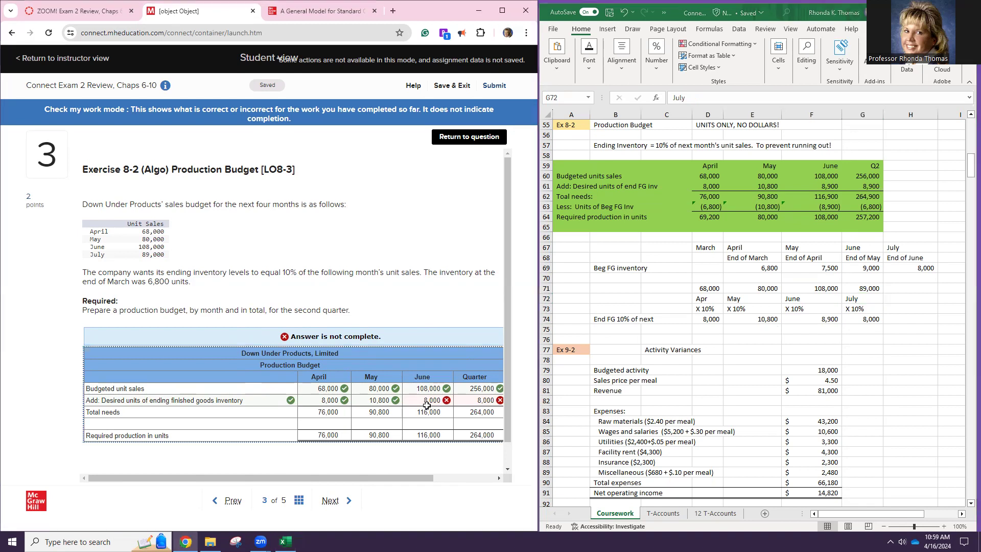
left_click(493, 139)
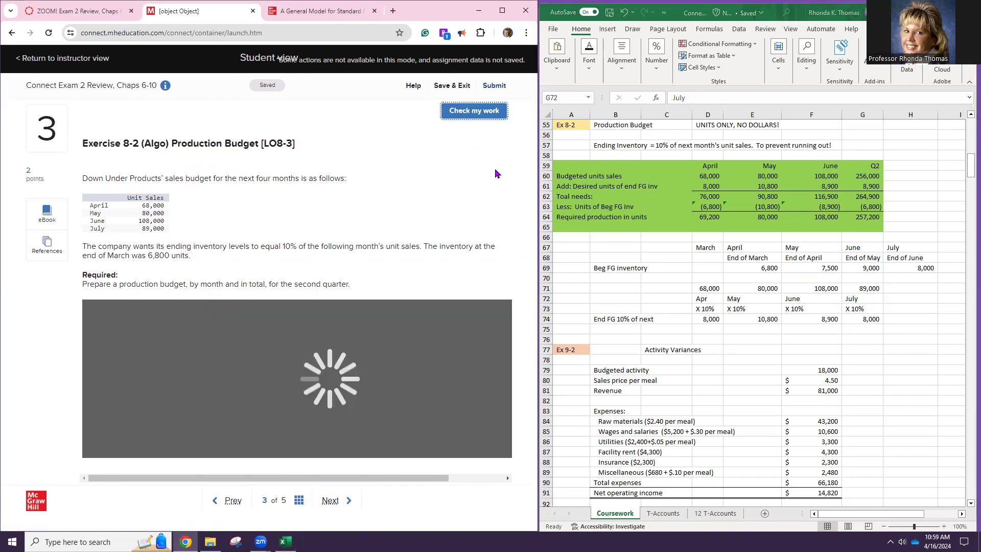
left_click(432, 356)
type("8900")
left_click(484, 355)
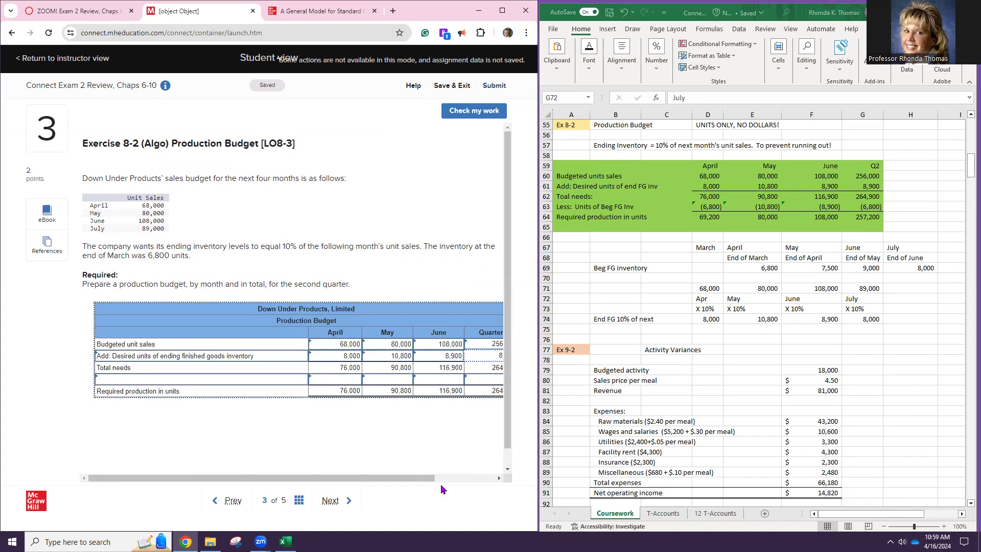
left_click_drag(432, 477, 459, 478)
left_click(475, 359)
type("8900")
key("Tab")
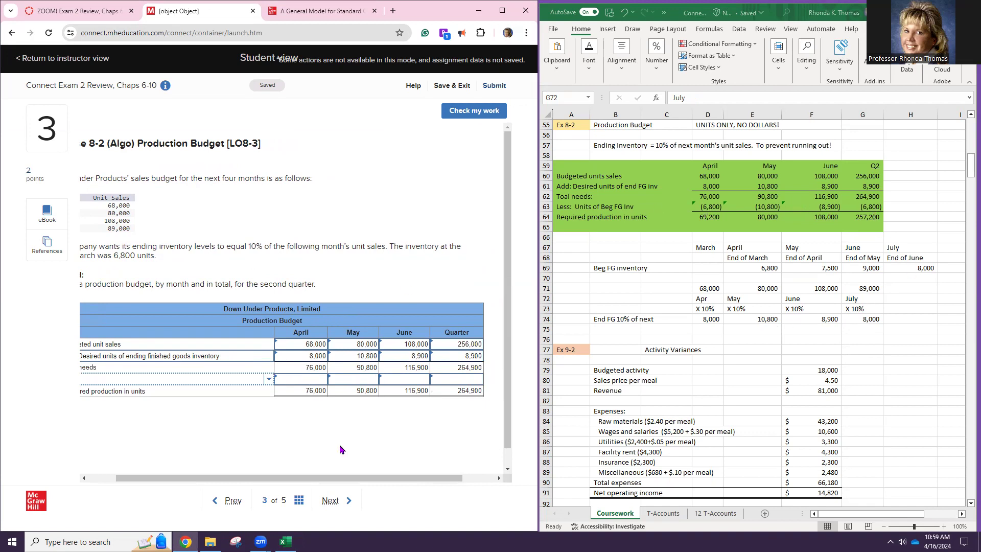
Step: Label the blank row below total needs as "Less: Units of beginning finished goods inventory"
left_click_drag(357, 478, 330, 478)
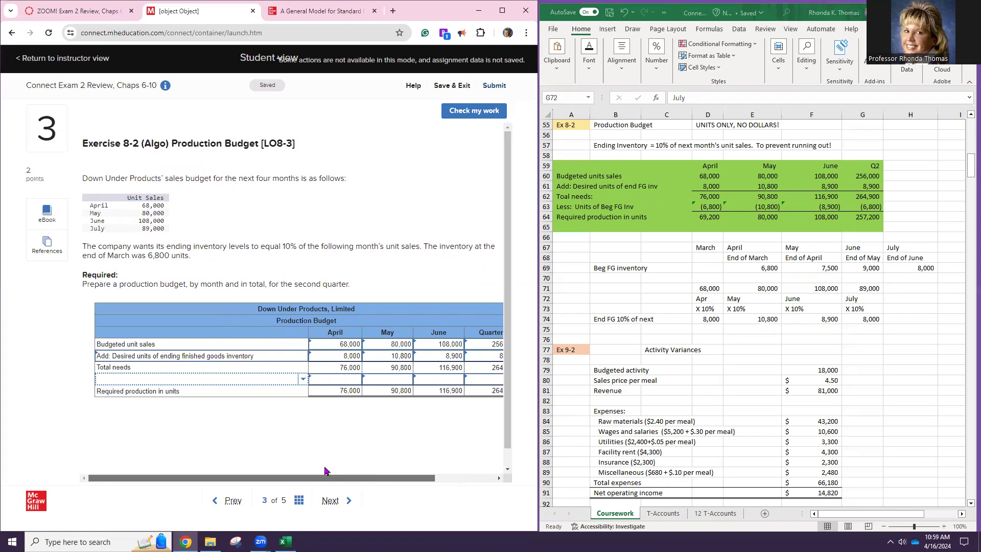
left_click(304, 379)
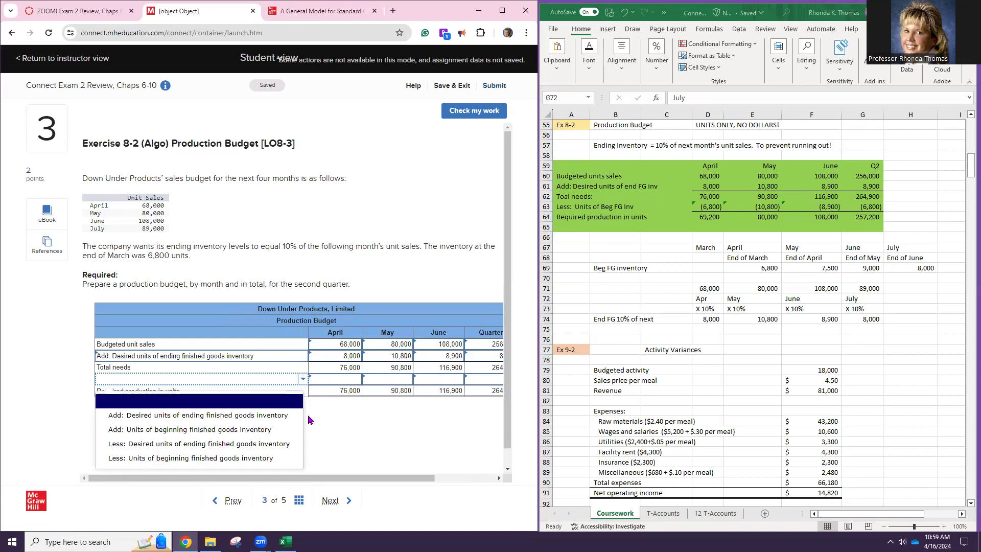
left_click(269, 458)
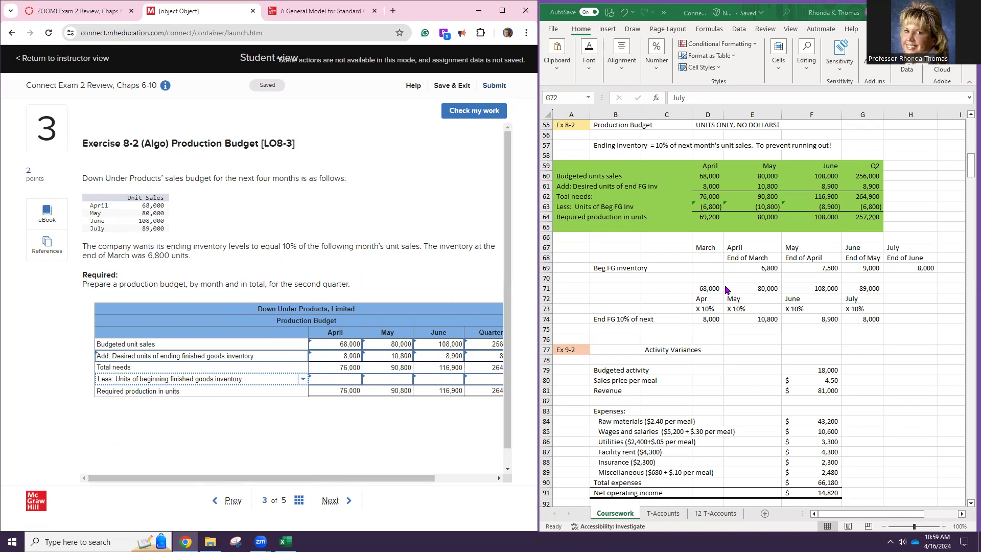
Step: Look up April's beginning inventory in cell E69 in Excel and enter 6,800 for April's beginning inventory in Connect
left_click(754, 268)
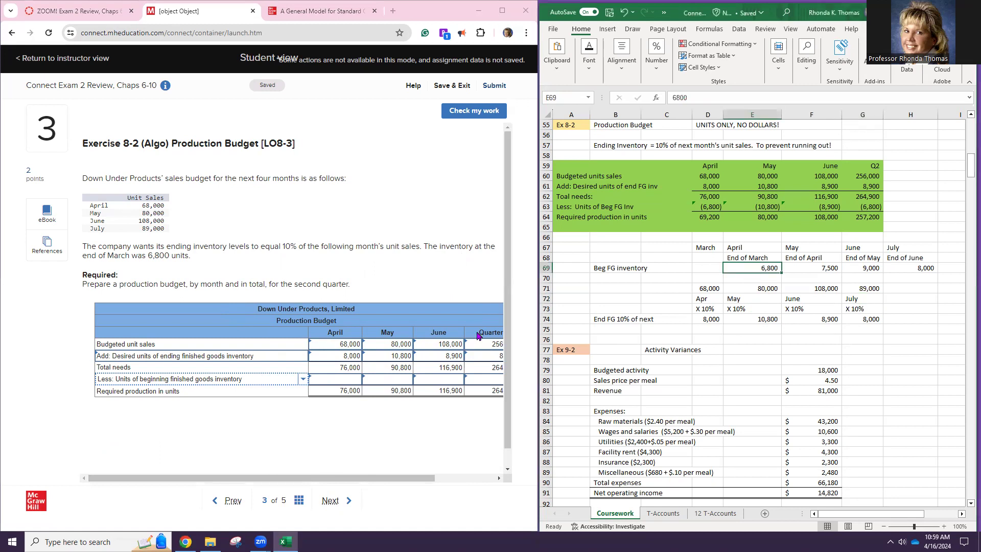
left_click(336, 378)
type("6,800")
key("Tab")
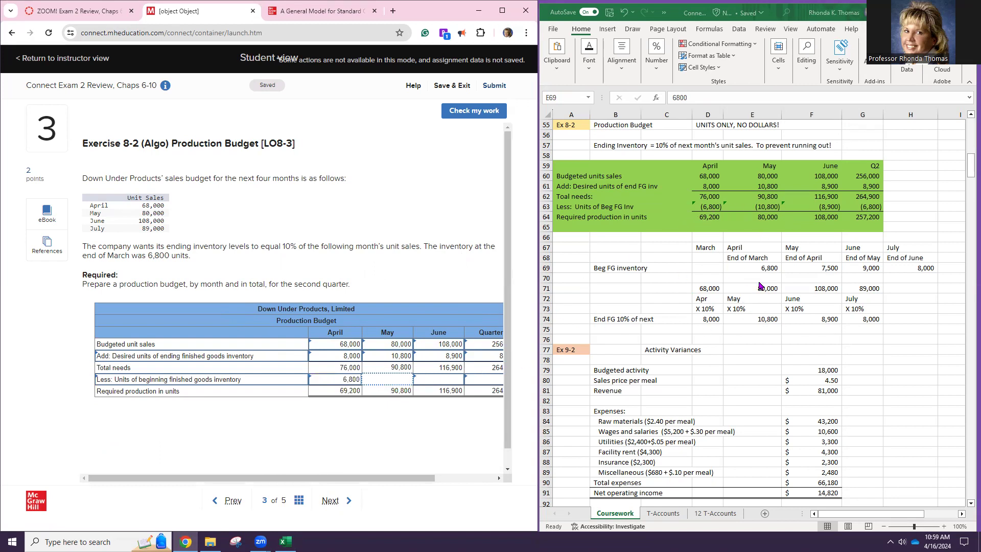
left_click(768, 206)
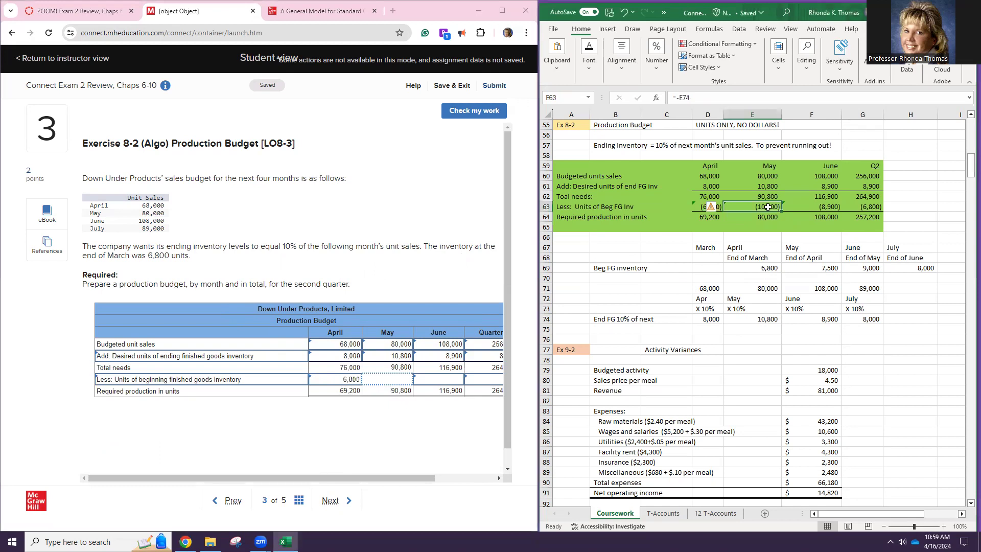
double_click(768, 206)
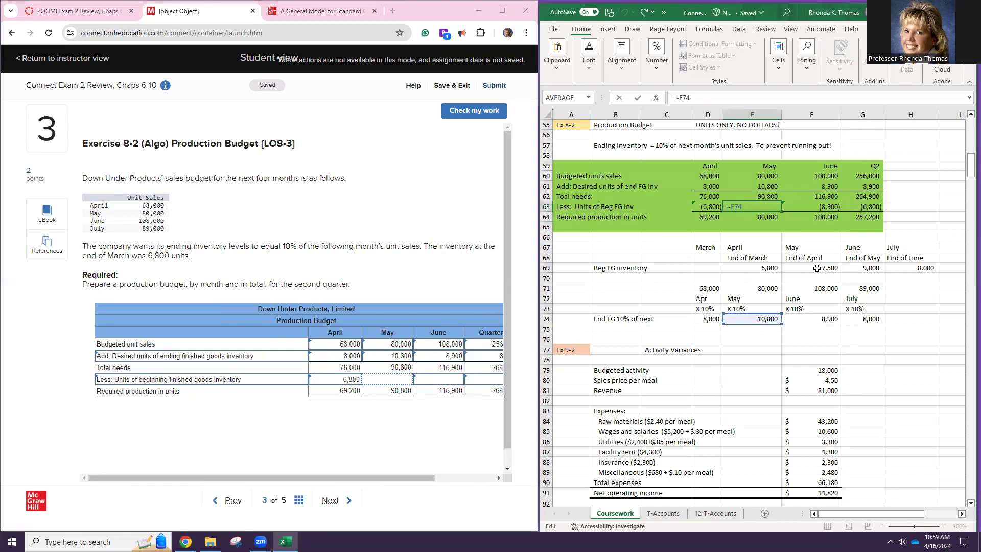
left_click(816, 268)
Step: In the Excel production budget, link May's beginning inventory in E63 to F69 and June's in F63 to G69
left_click(777, 208)
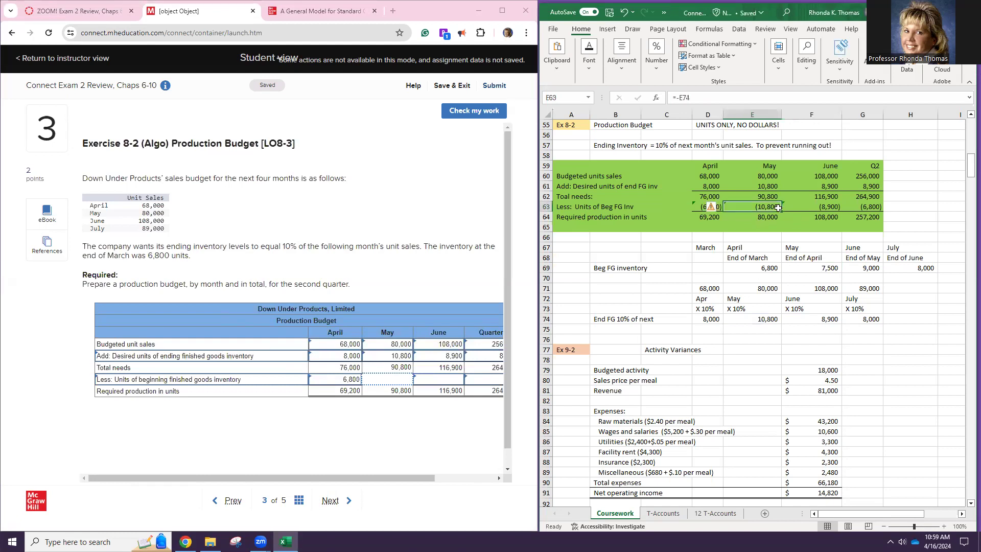
type("=")
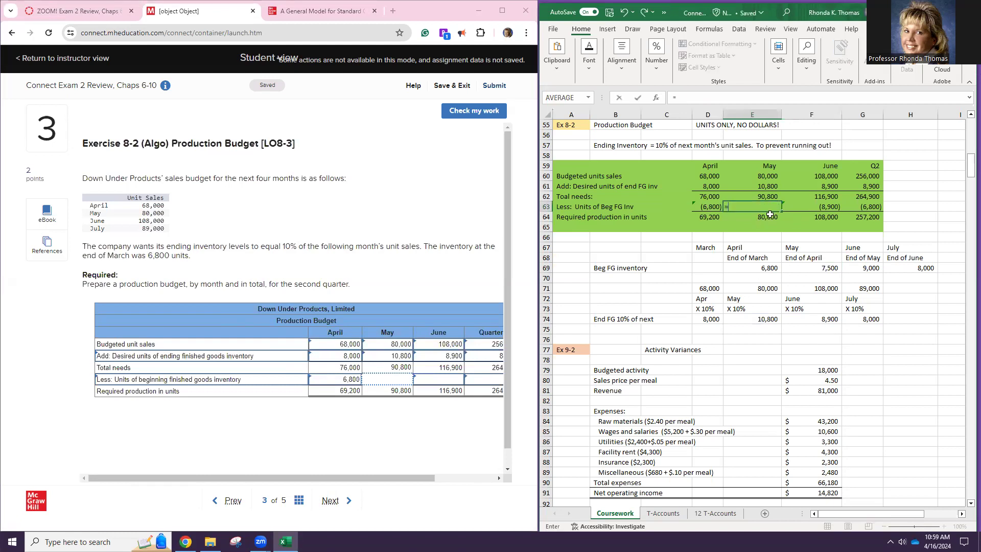
left_click(806, 269)
key("Return")
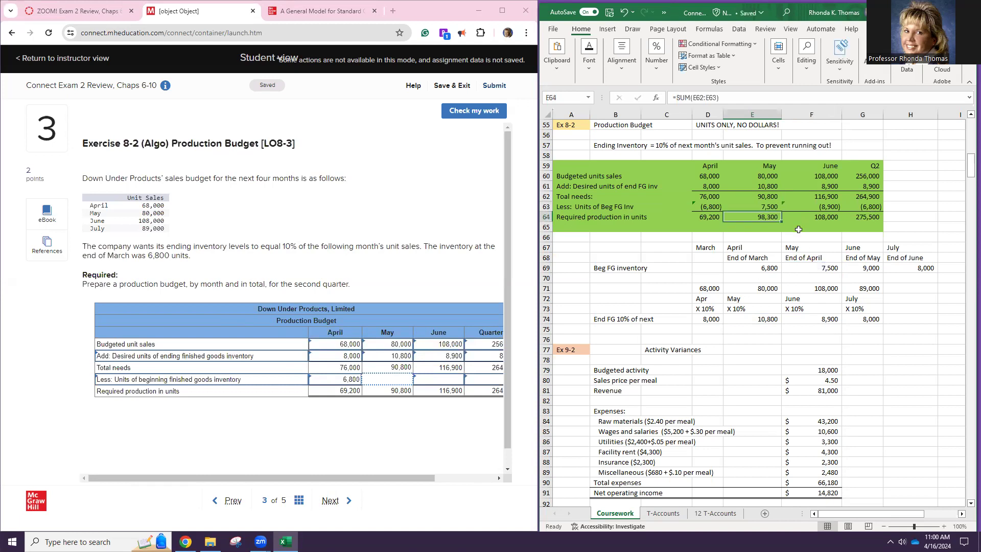
left_click(813, 207)
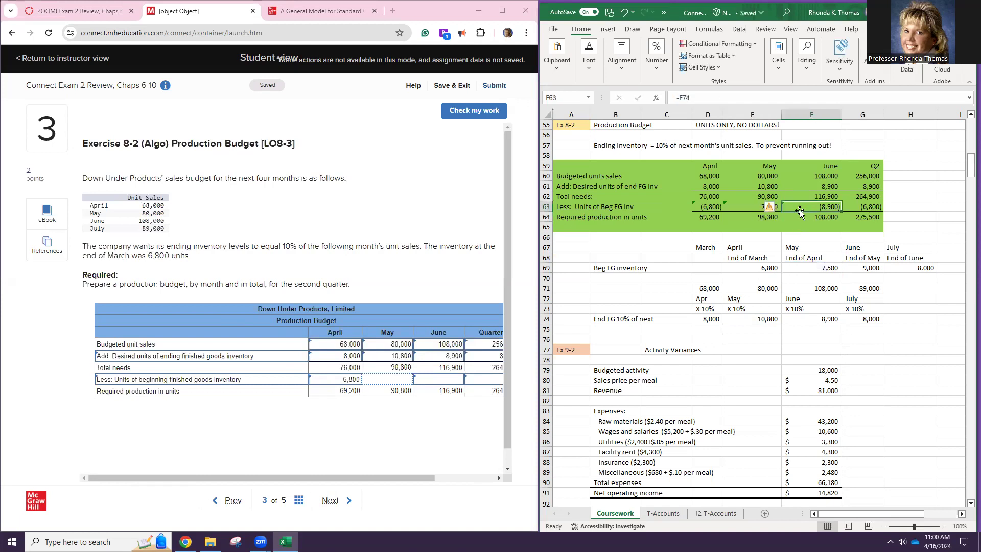
type("=")
left_click(862, 267)
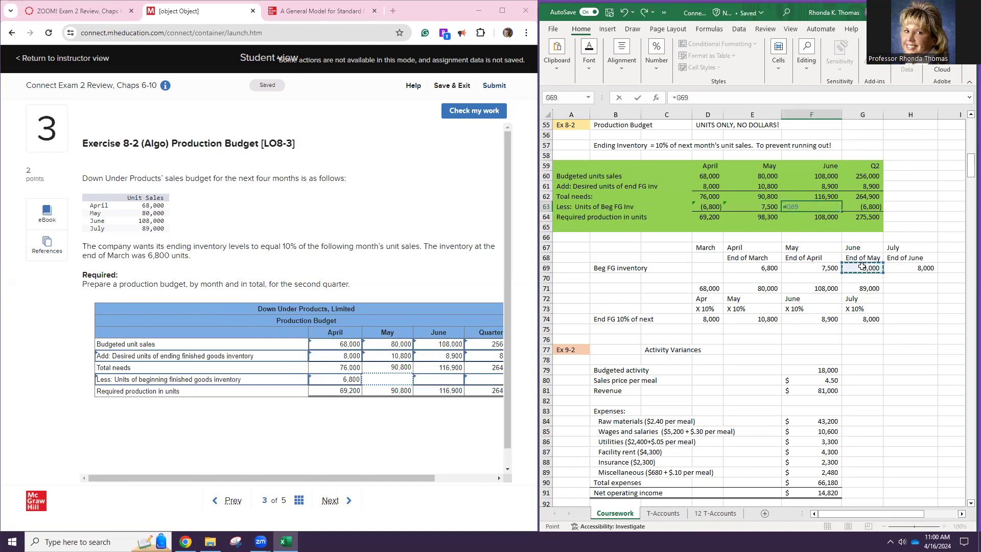
key("Return")
Step: Make the May and June beginning inventory references negative, as =-F69 in E63 and =-G69 in F63
double_click(760, 209)
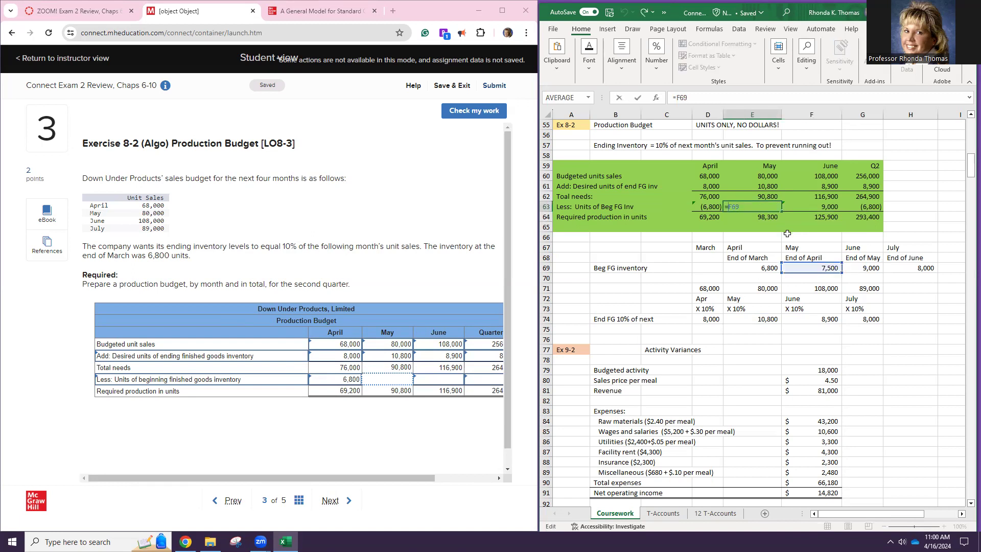
type("-")
key("Return")
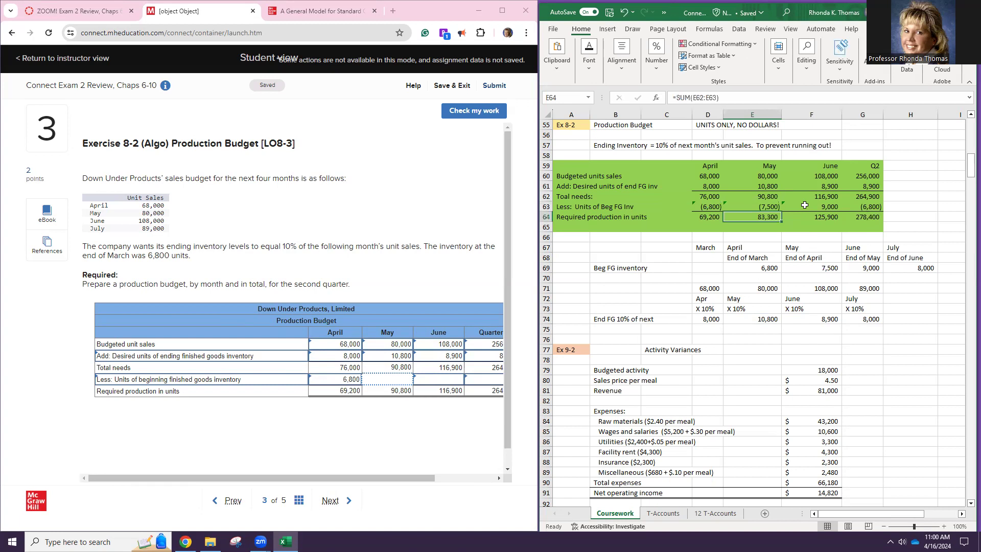
left_click(809, 207)
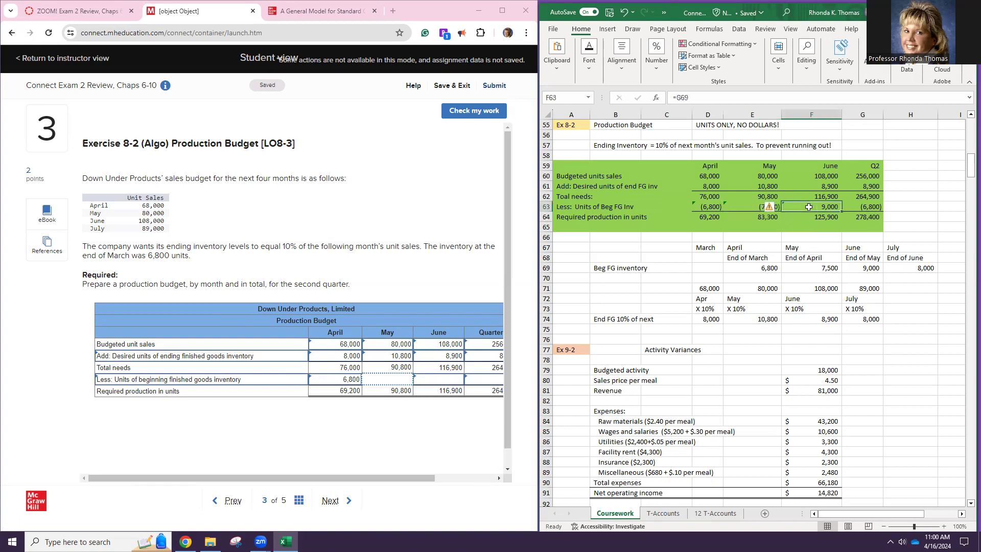
left_click(675, 97)
type("-")
key("Return")
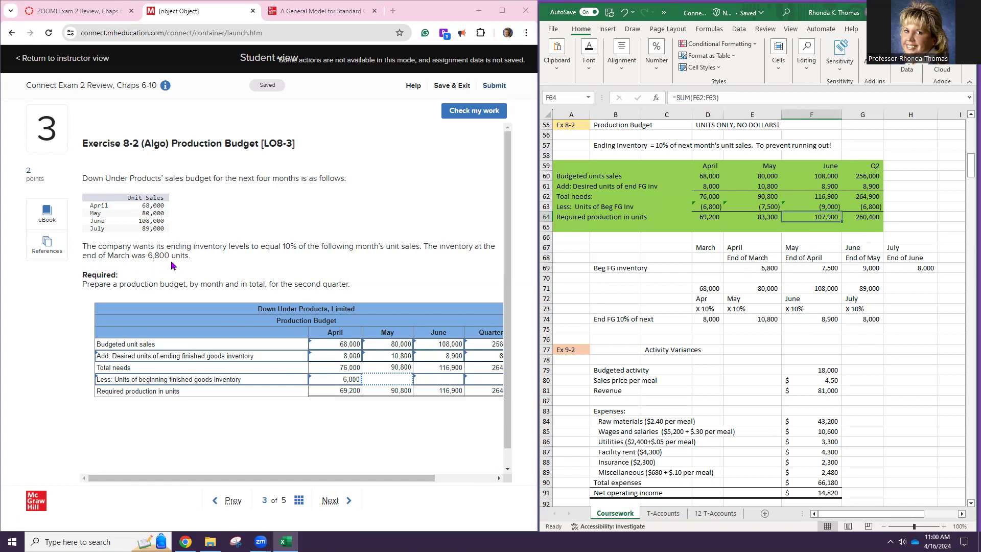
Step: In the Excel beginning FG inventory row, link May's value in F69 to D74 and June's in G69 to E74
left_click(825, 267)
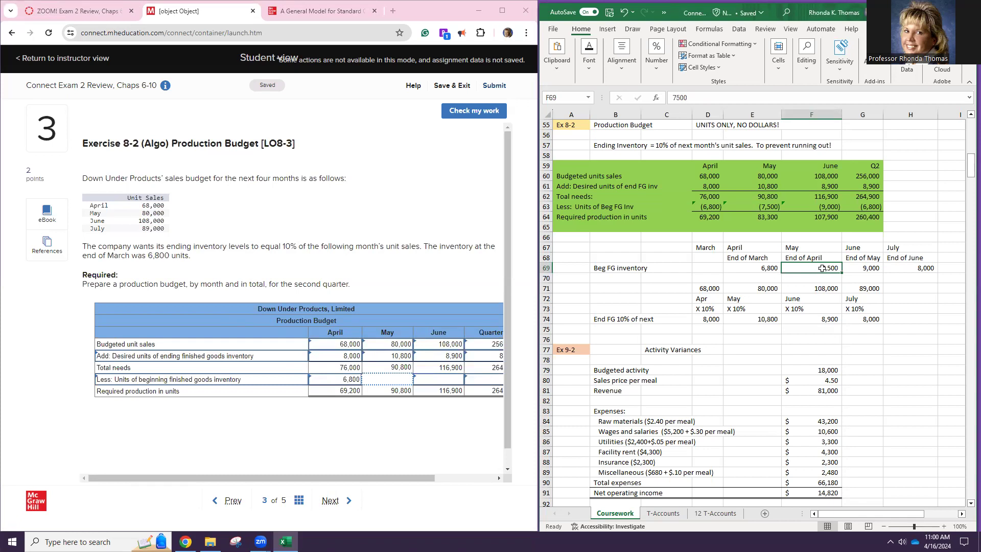
type("=")
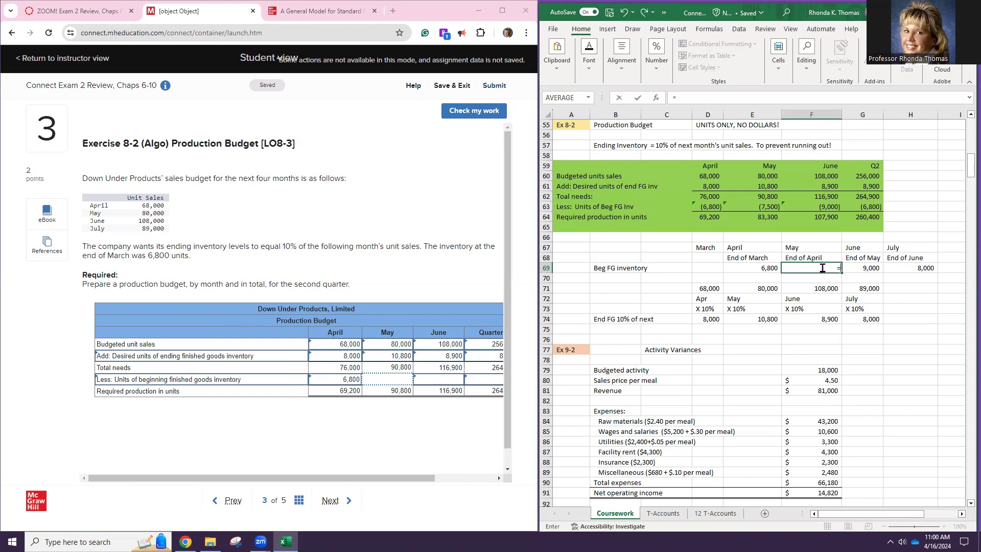
left_click(702, 317)
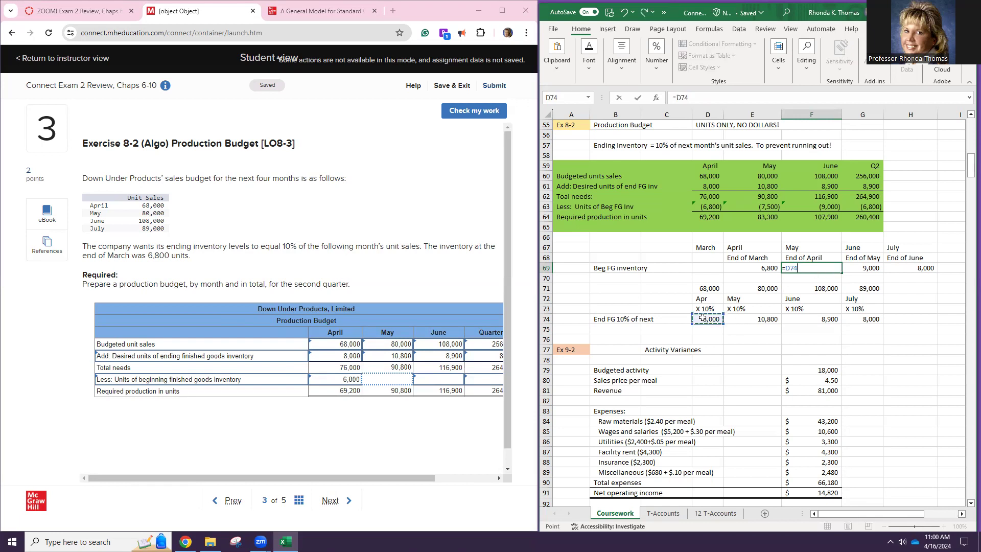
key("Return")
left_click(862, 269)
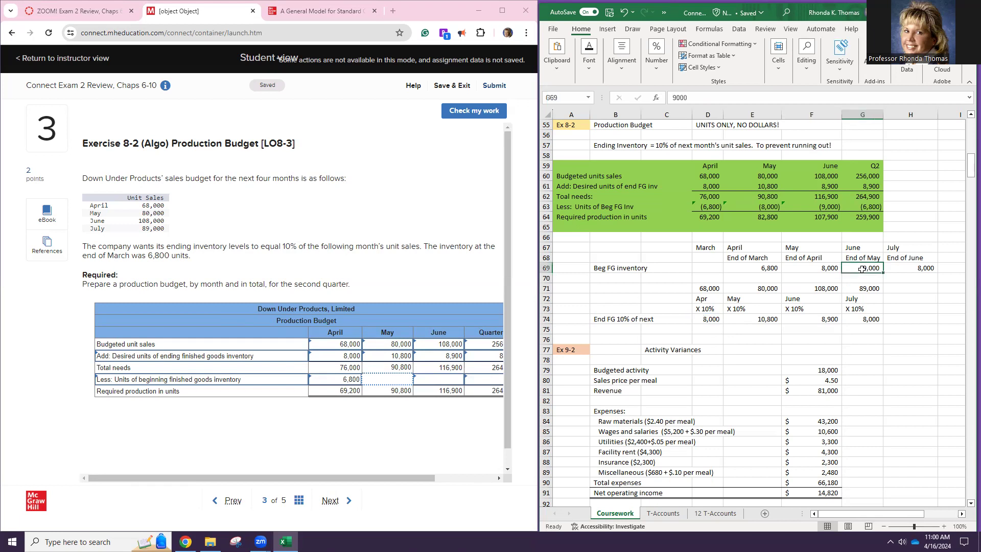
type("=")
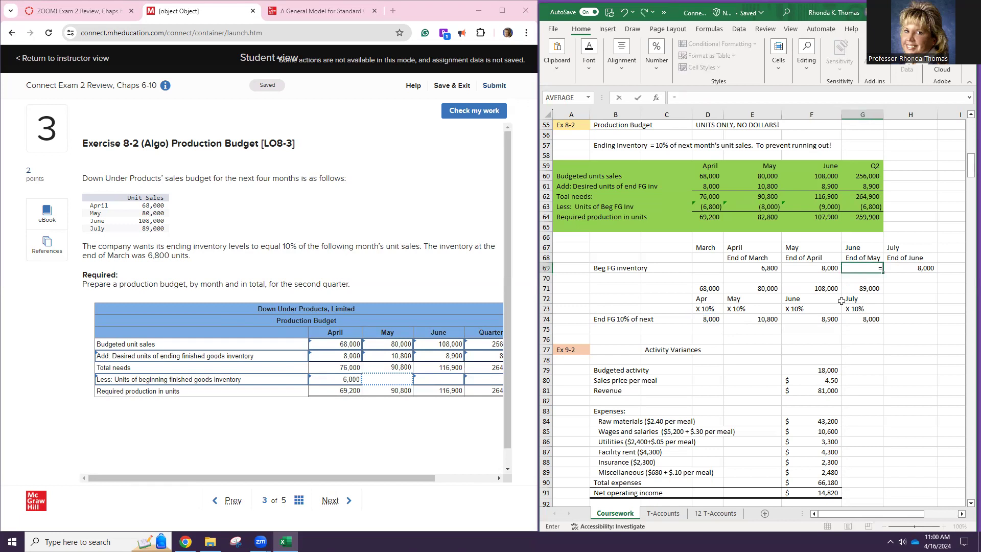
left_click(773, 320)
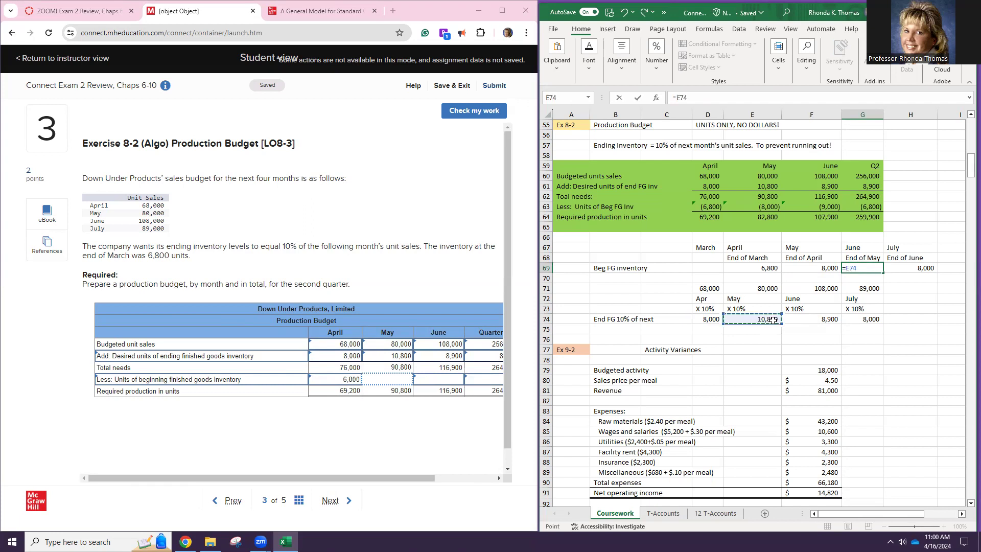
key("Return")
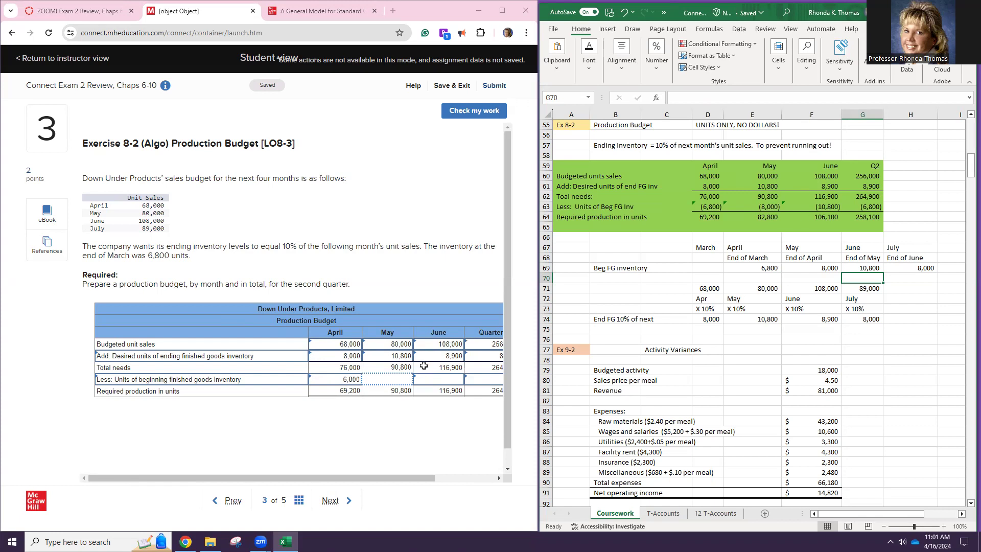
Step: In the Connect production budget, enter beginning finished goods inventory of 8,000 for May and 10,800 for June
type("80")
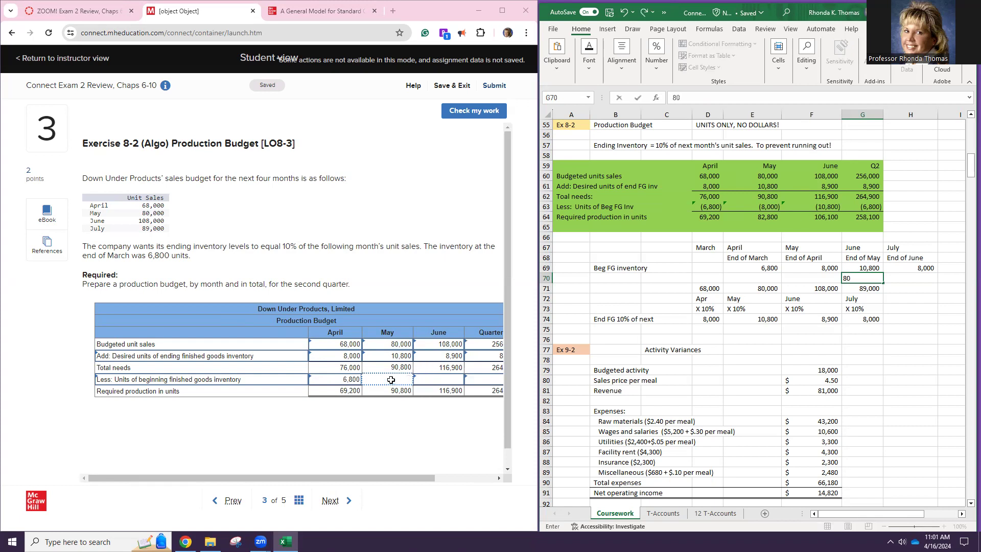
left_click(390, 380)
type("8,000")
left_click(431, 383)
type("10800")
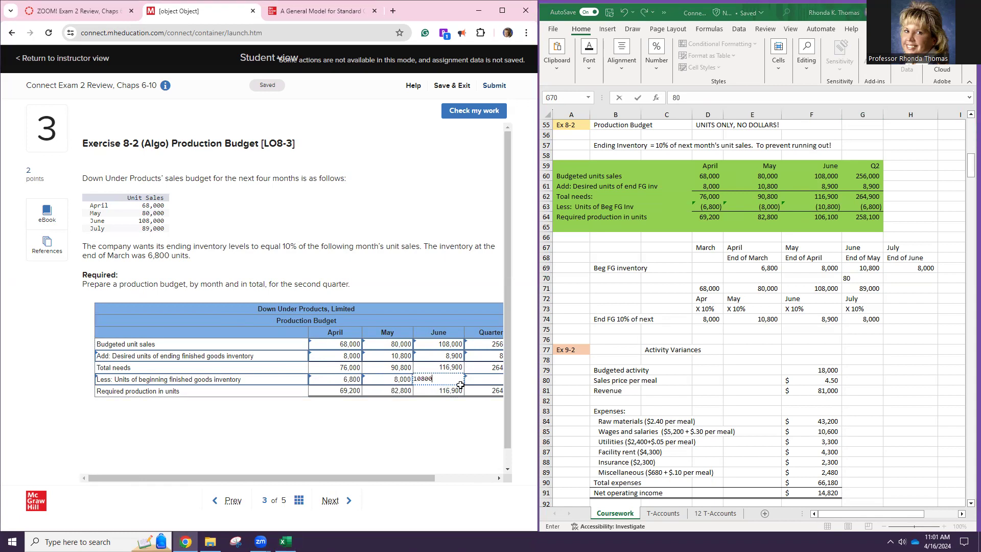
key("Tab")
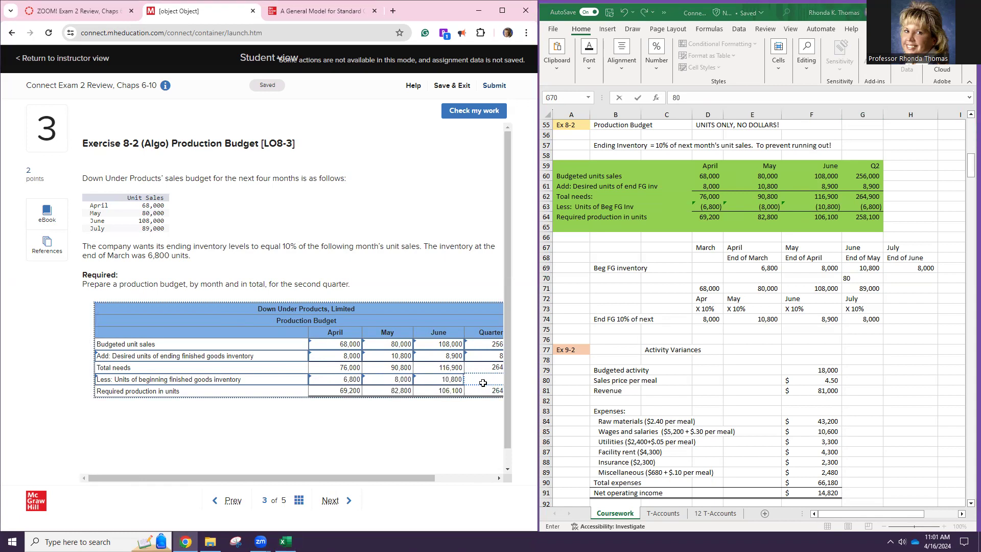
Step: Enter 6,800 as the quarter's beginning finished goods inventory and check the completed Exercise 8-2 budget
left_click(498, 478)
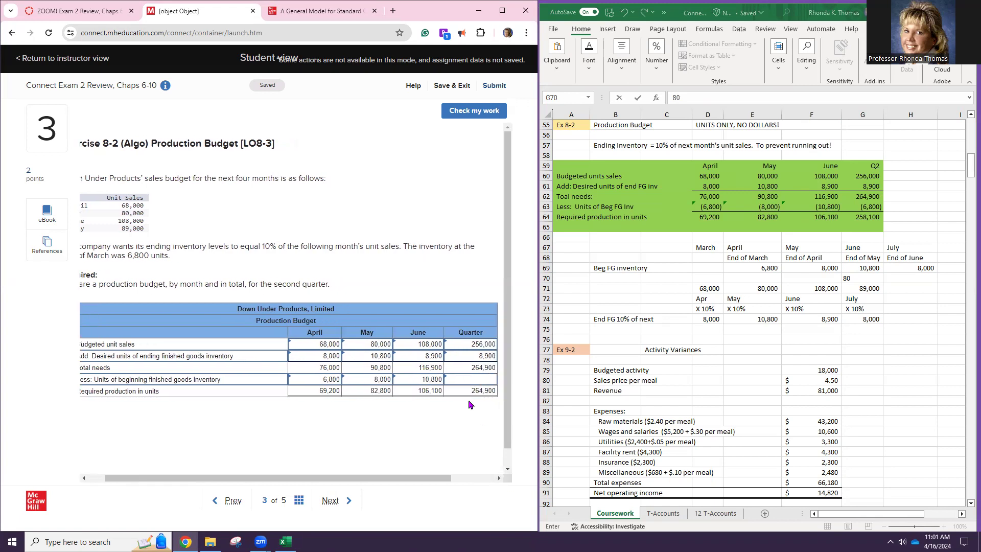
left_click(477, 383)
type("6,800")
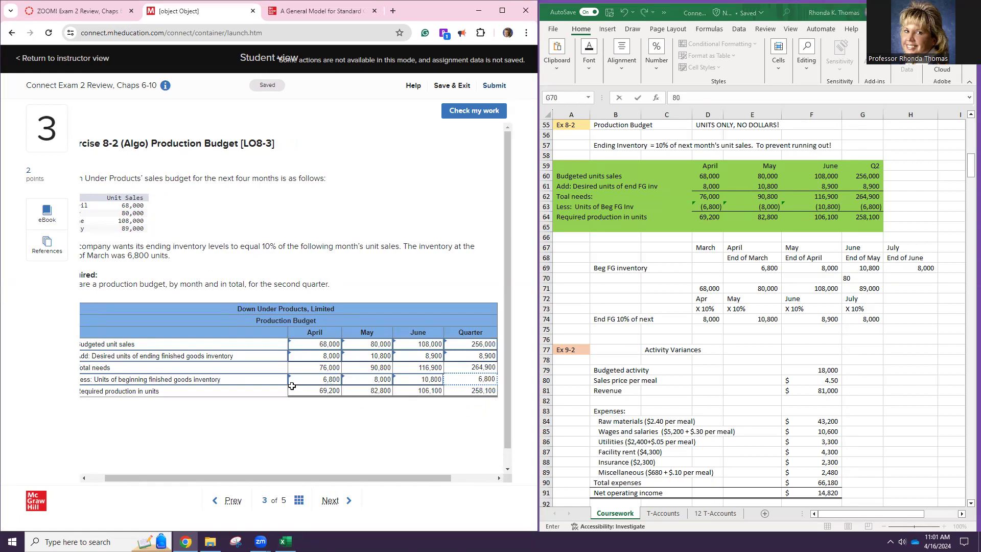
left_click(474, 111)
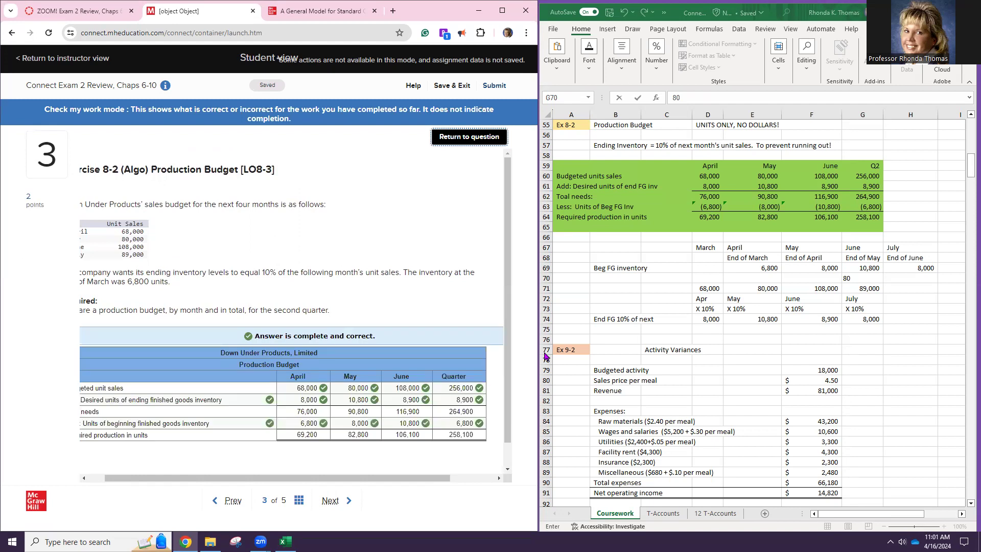
left_click_drag(346, 477, 329, 476)
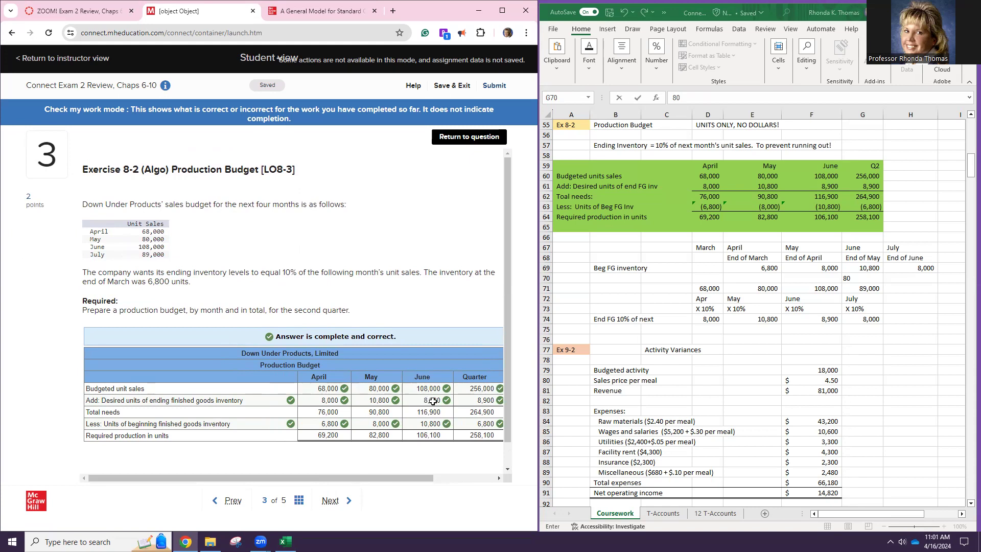
left_click(332, 422)
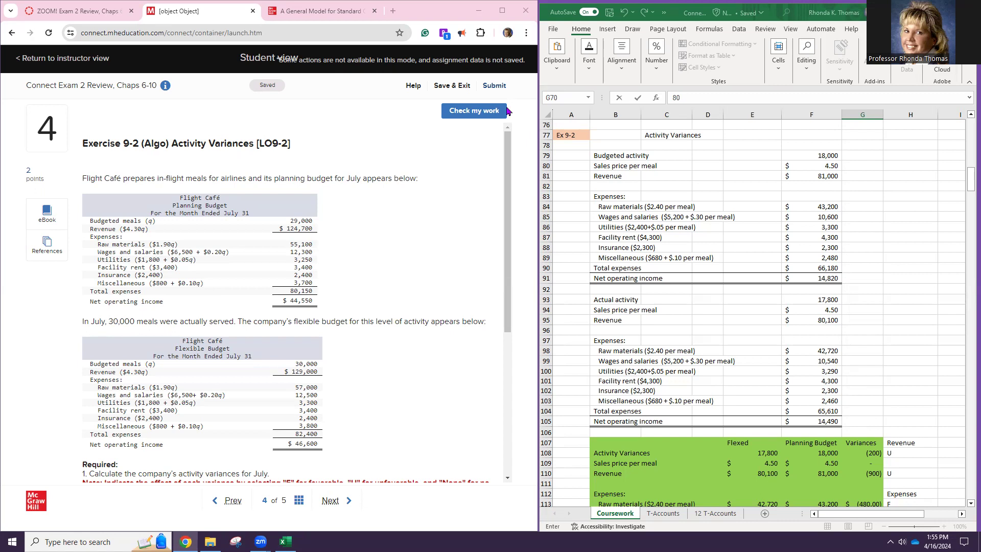
Step: In the Excel Ex 9-2 planning budget, set the budgeted activity to 29,000 and the sales price per meal to 4.30
left_click(806, 163)
left_click(804, 154)
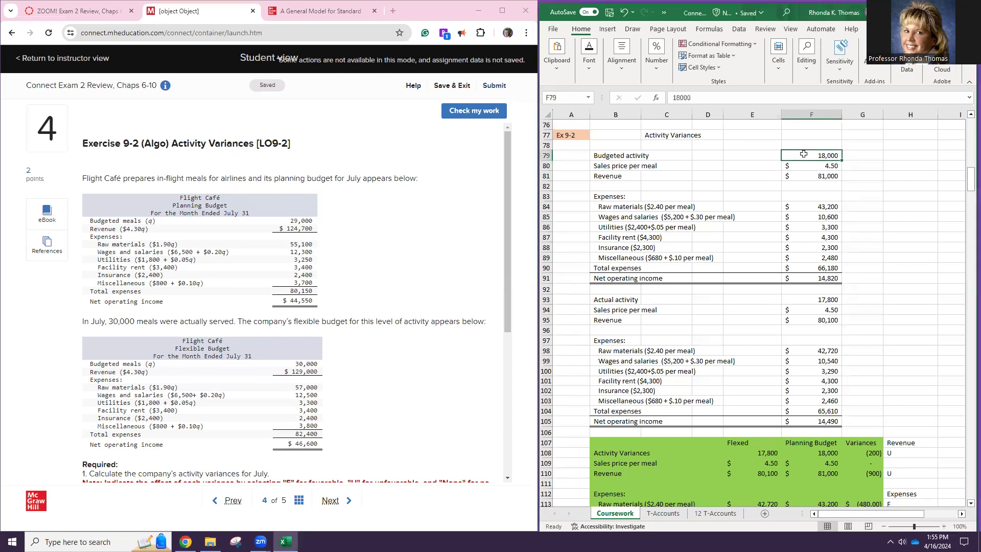
type("29000")
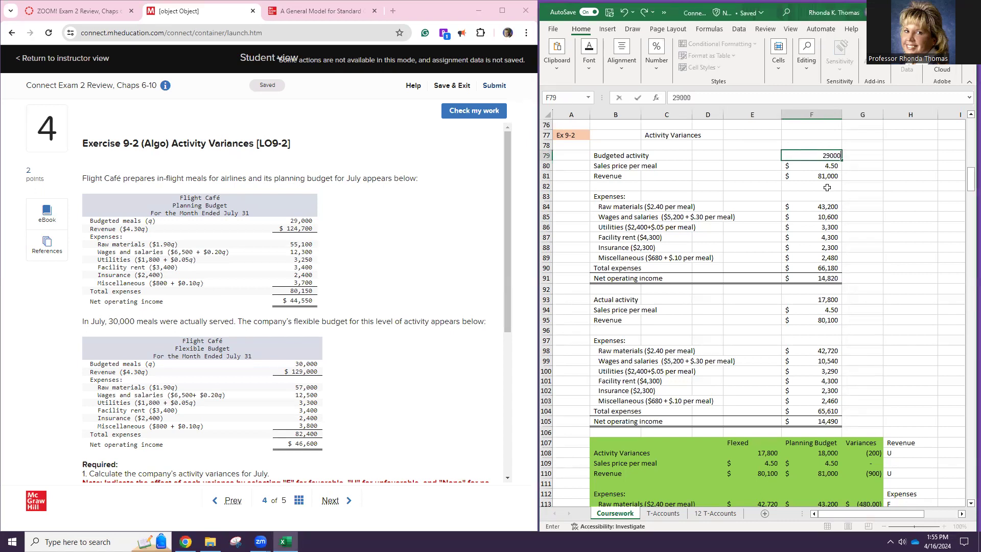
key("Return")
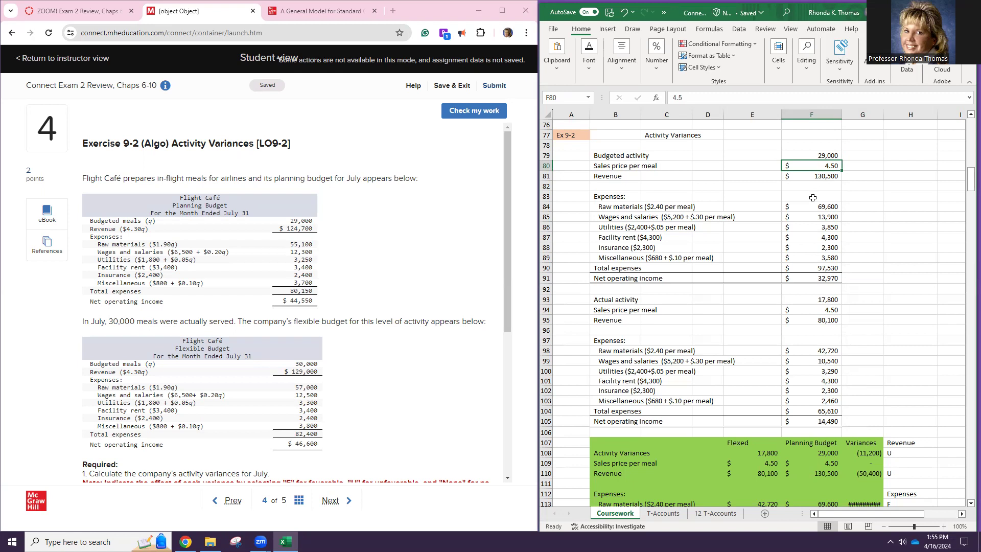
type("4.")
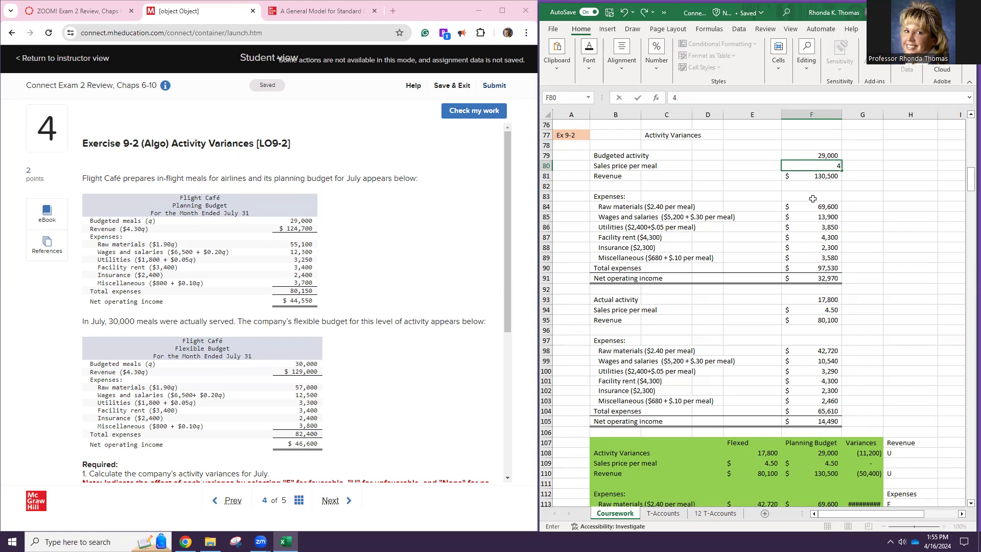
type("3")
key("BackSpace")
type("3")
key("Return")
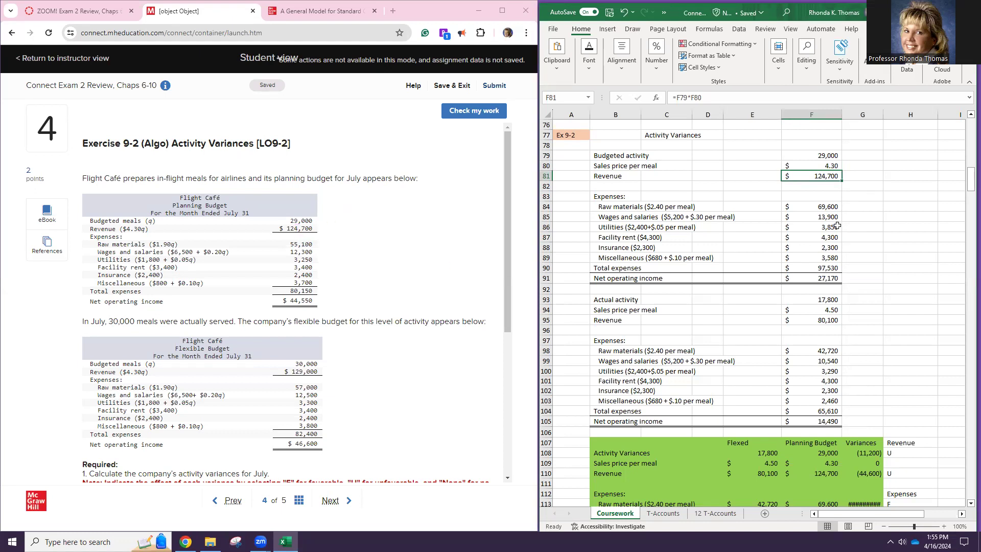
Step: Set the planning budget's raw materials to 55,100, wages and salaries to 12,300 and utilities to 3,250
left_click(817, 215)
left_click(811, 205)
type("55,100")
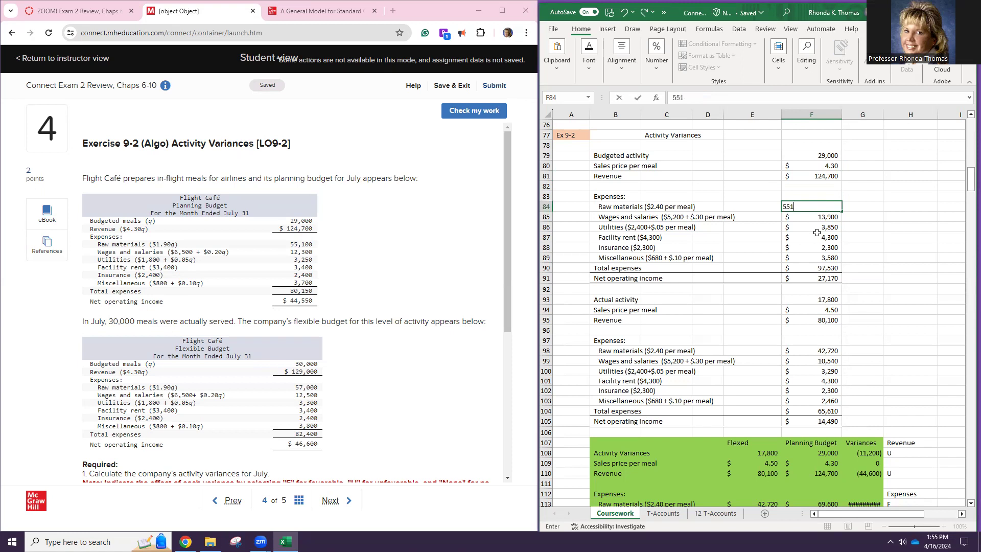
key("Return")
type("12")
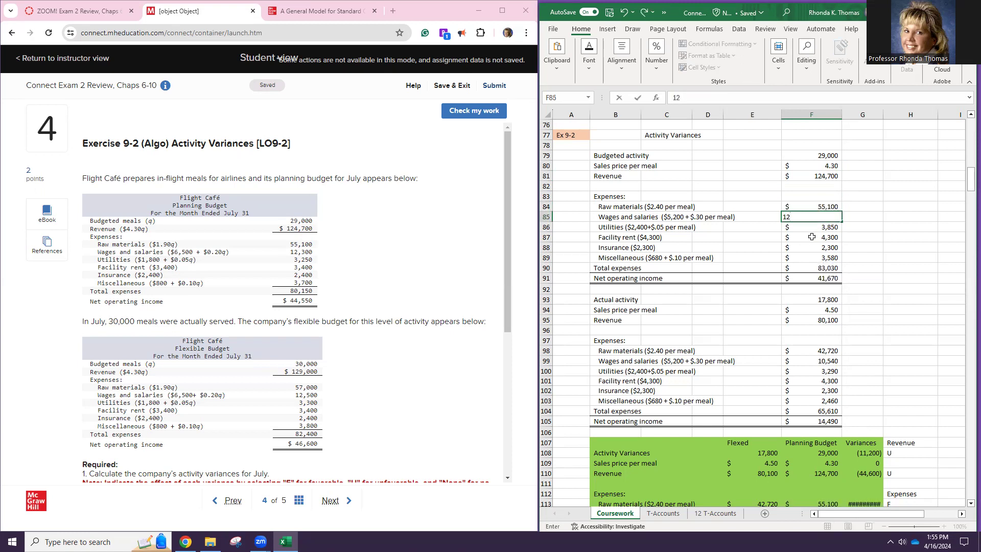
type(",300")
key("Return")
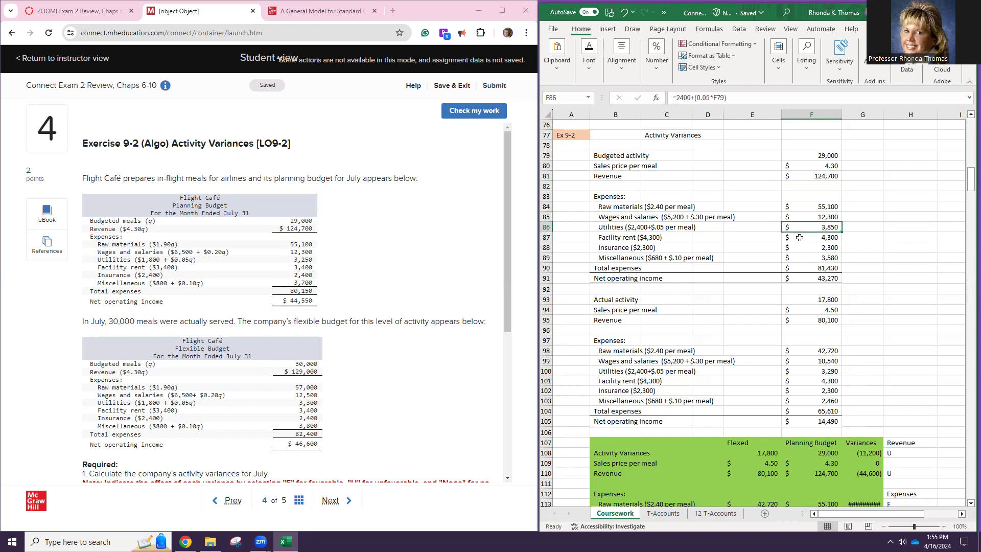
type("3,")
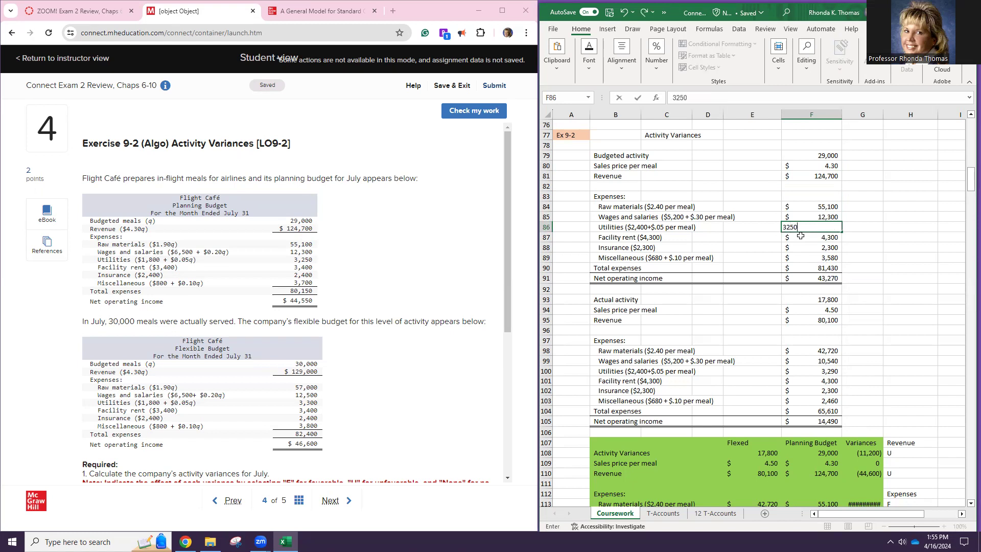
type("250")
key("Return")
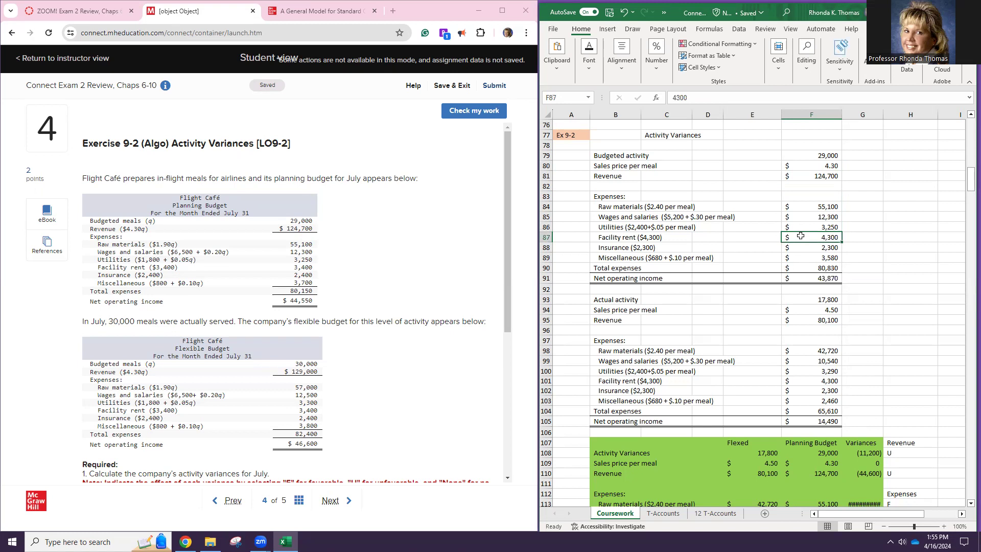
Step: Set the planning budget's facility rent to 3,400, insurance to 2,400 and miscellaneous expense to 3,700
type("3400")
key("Return")
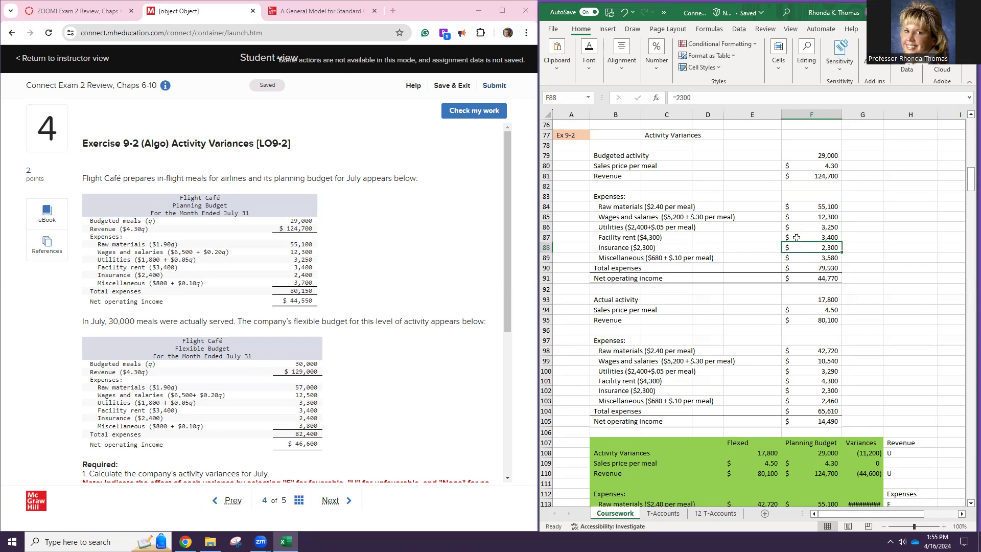
type("2400")
key("Return")
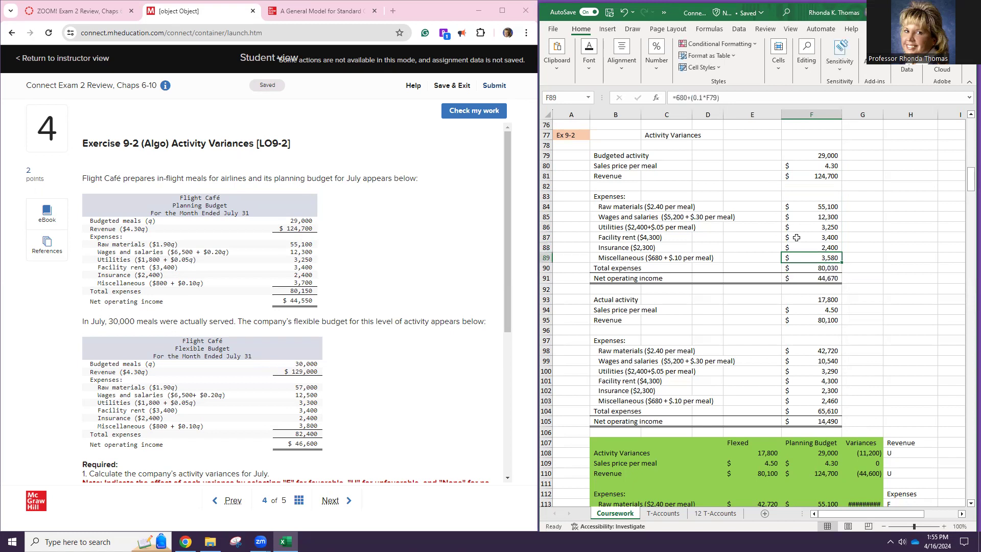
type("3,70")
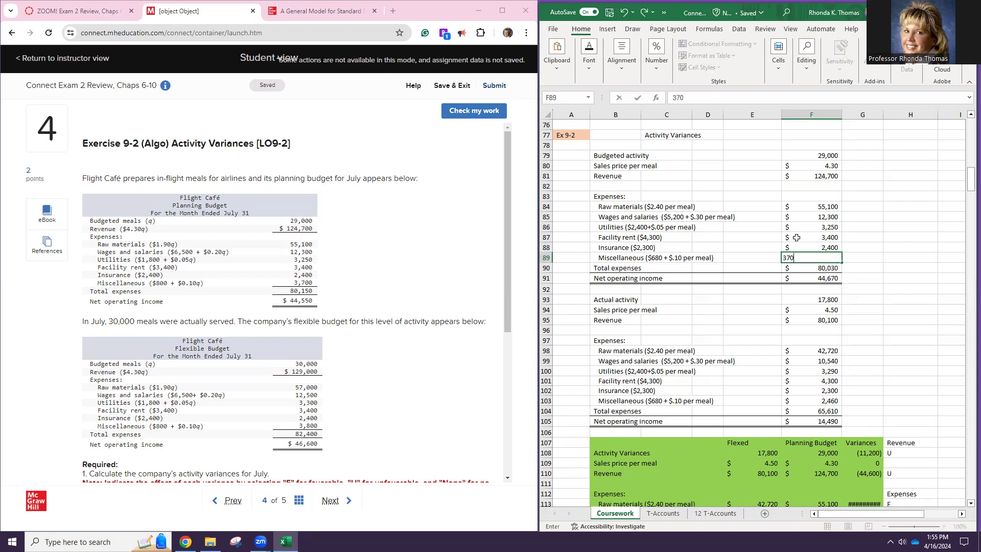
type("0")
key("Return")
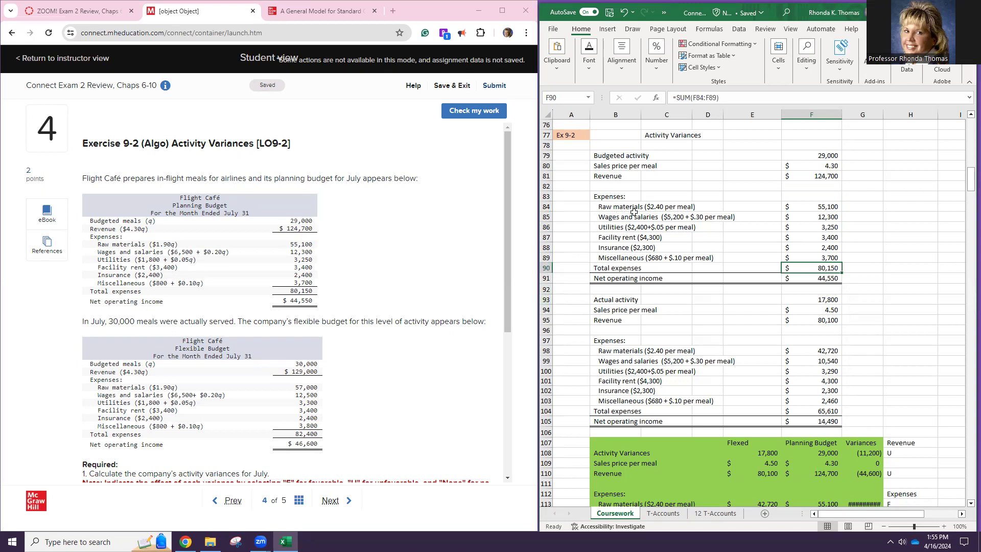
Step: Change the rate in the planning budget's raw materials label in B84 to $1.90 per meal
left_click(630, 207)
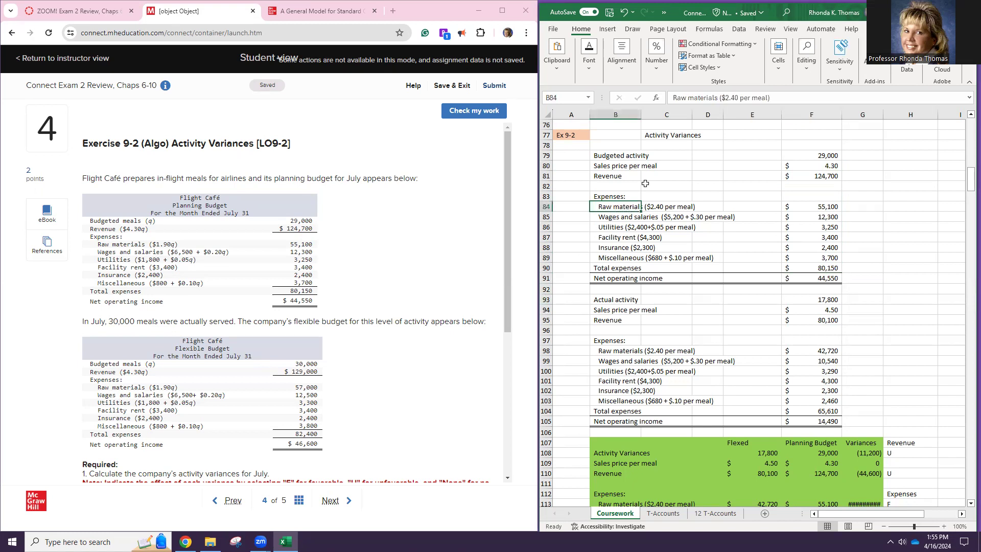
double_click(734, 101)
key("BackSpace")
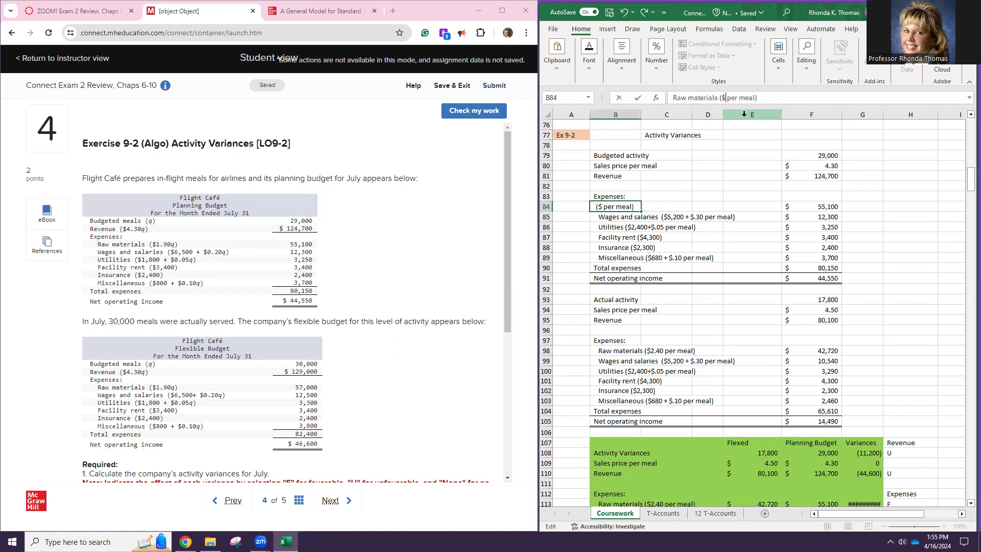
type("1.90")
Step: Change the amounts in the planning budget's wages and salaries label in B85 to $6,500 + $.20 per meal
left_click(632, 215)
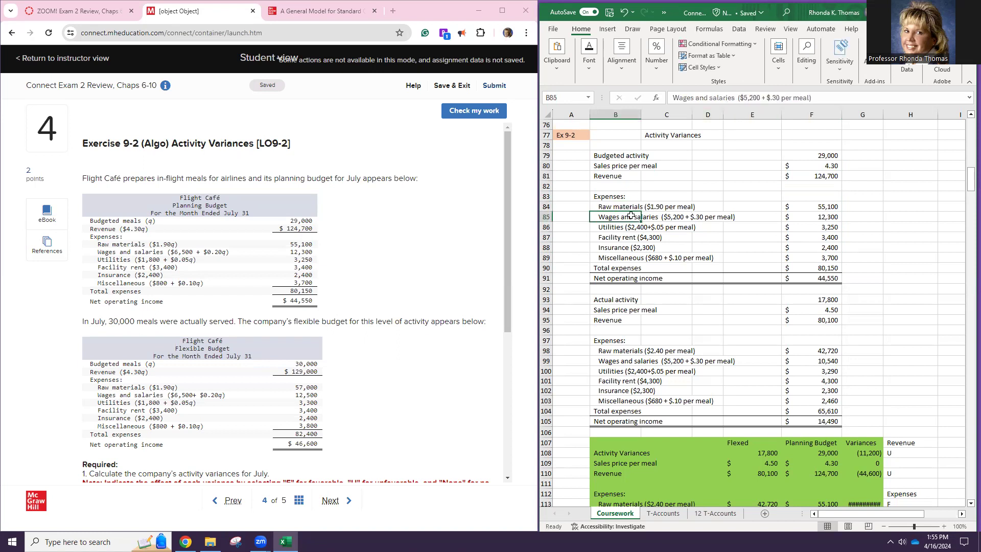
double_click(683, 217)
left_click(623, 217)
key("F2")
key("BackSpace")
key("BackSpace")
key("BackSpace")
key("BackSpace")
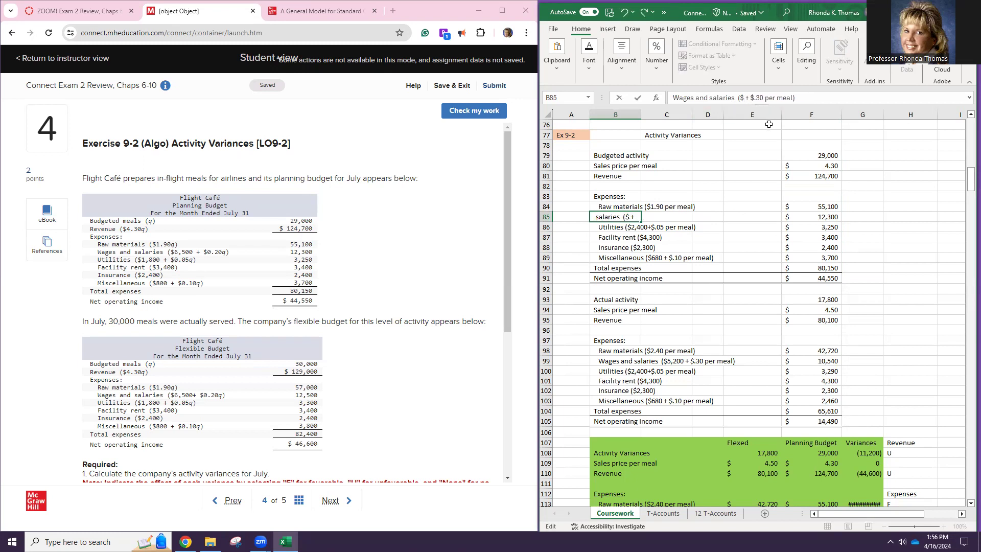
type("6,500")
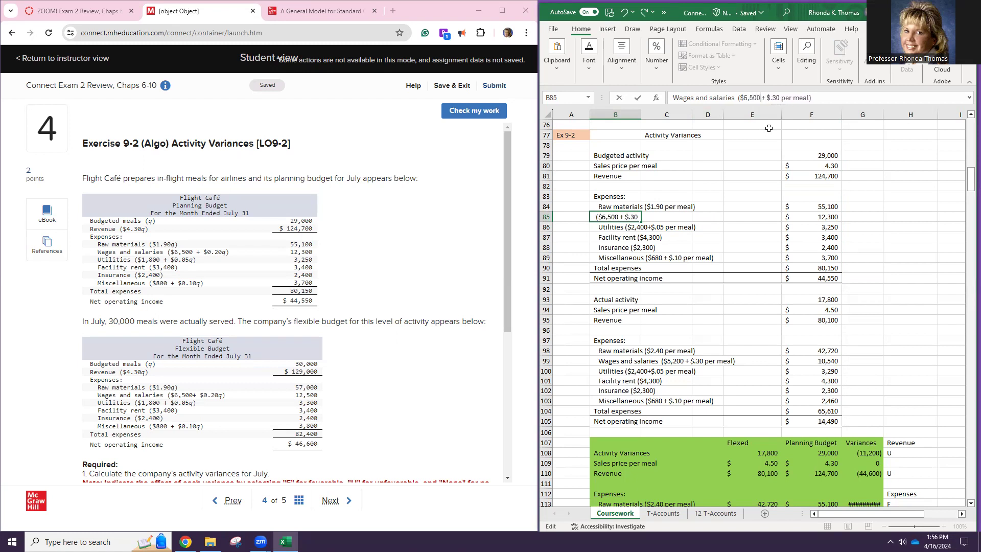
left_click(779, 97)
key("BackSpace")
key("BackSpace")
type("20")
key("Return")
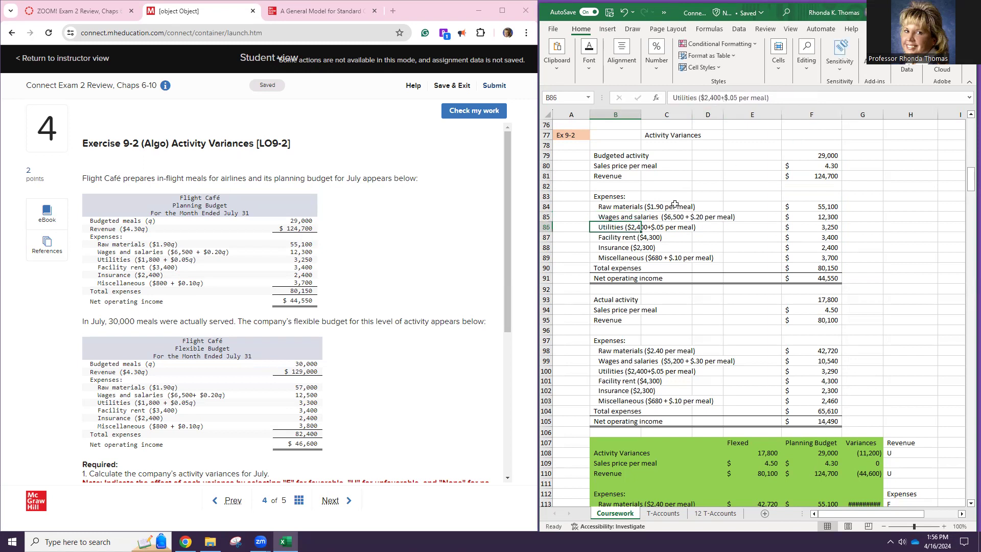
Step: Change the amounts in the planning budget's utilities label in B86 to $1,800+$.05 per meal
left_click(712, 97)
key("BackSpace")
key("BackSpace")
key("Delete")
key("Delete")
key("Delete")
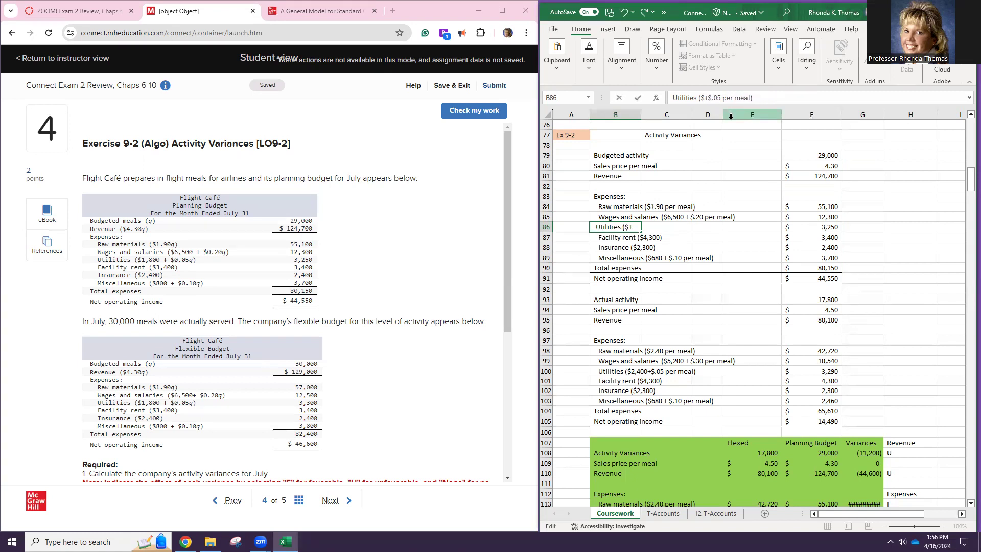
type("6")
key("BackSpace")
type("1,800")
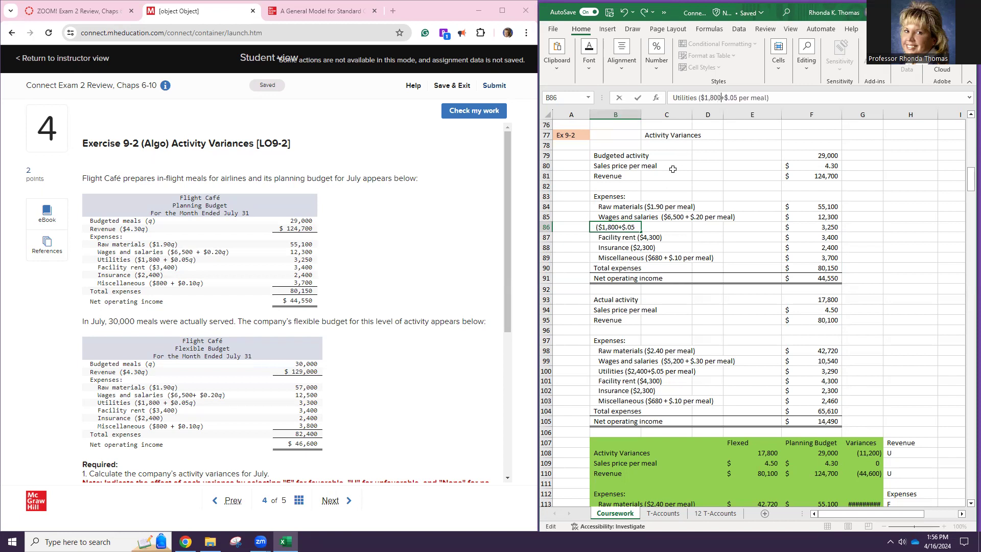
key("Right")
key("Right")
key("Right")
key("Right")
key("Right")
key("BackSpace")
type("5")
key("Return")
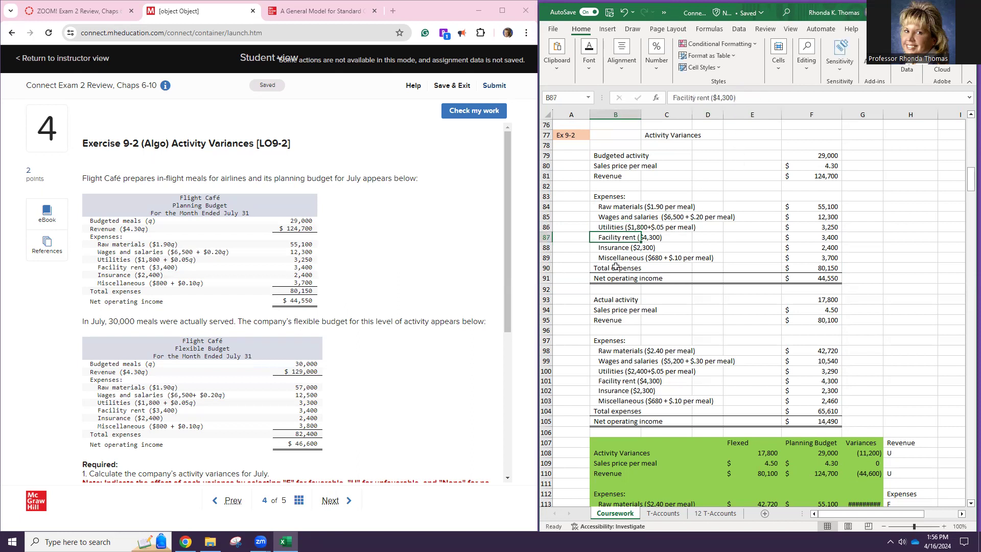
Step: Change the amount in the planning budget's facility rent label in B87 to $3,400
left_click(733, 98)
key("BackSpace")
key("BackSpace")
key("BackSpace")
key("BackSpace")
key("BackSpace")
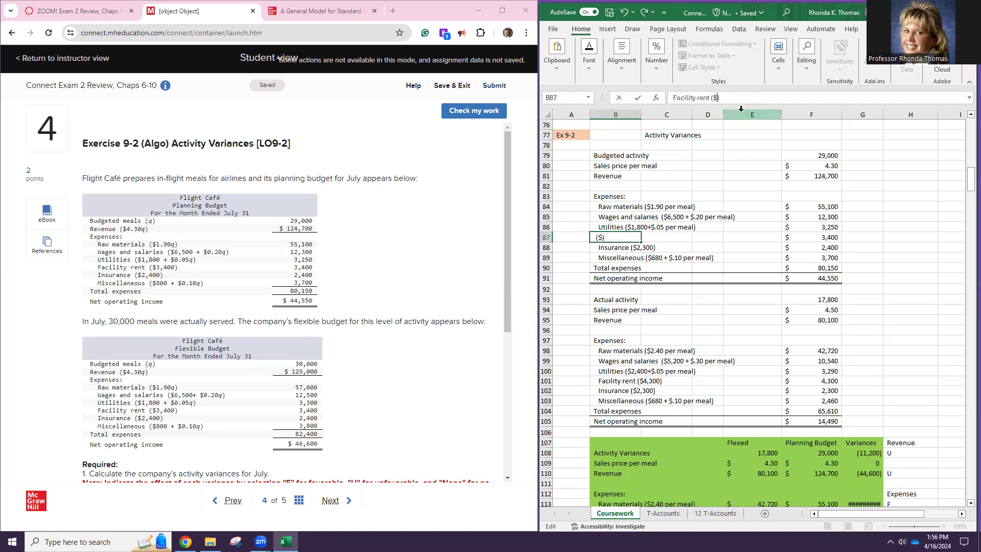
type("3,400")
key("Return")
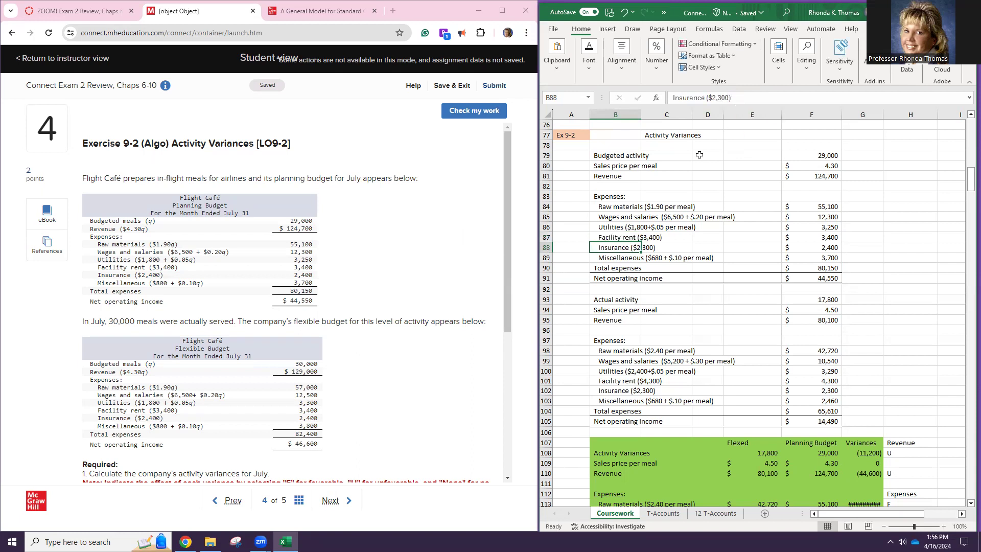
Step: Change the planning budget's insurance label in B88 to $2,400 and the fixed amount in the miscellaneous label in B89 to $800
left_click(720, 98)
key("BackSpace")
type("4")
key("Return")
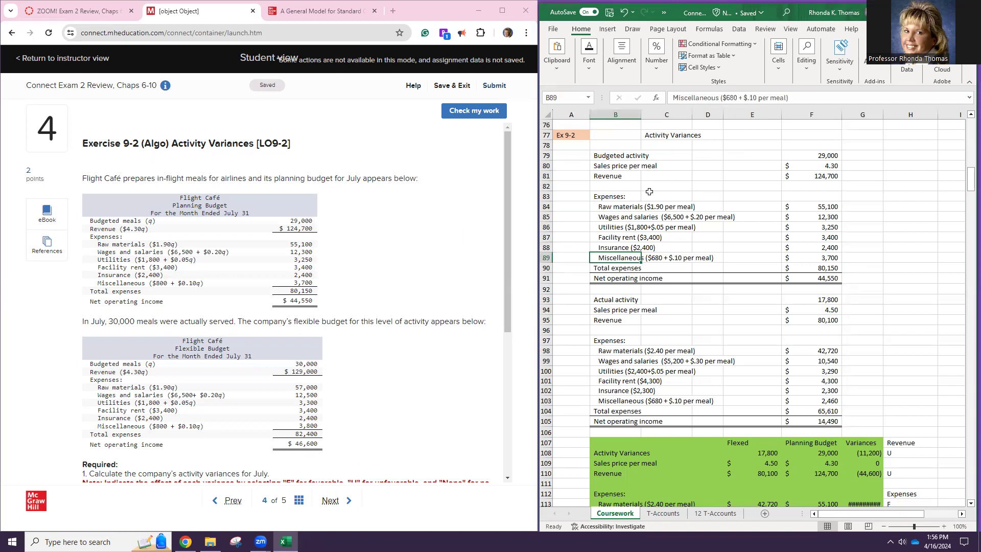
double_click(736, 98)
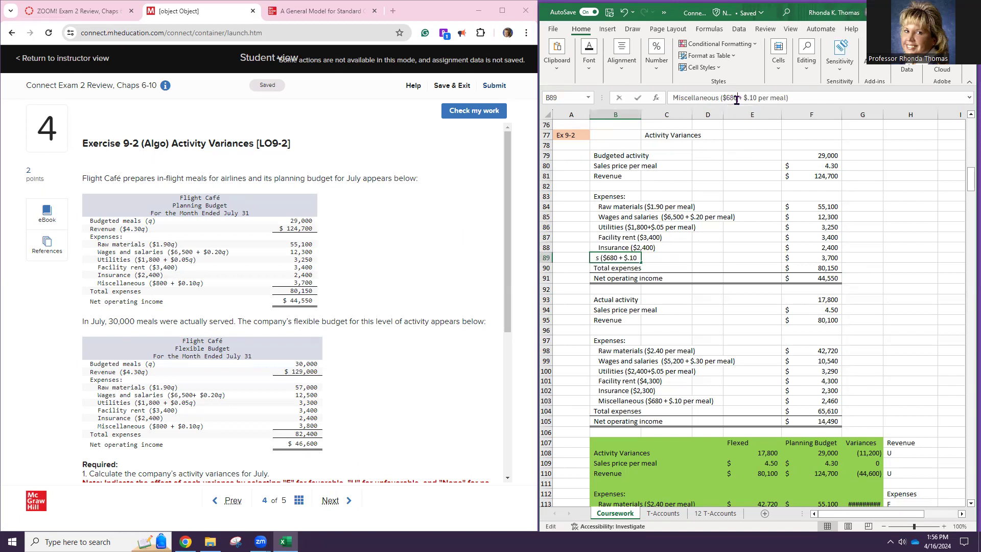
key("BackSpace")
type("800")
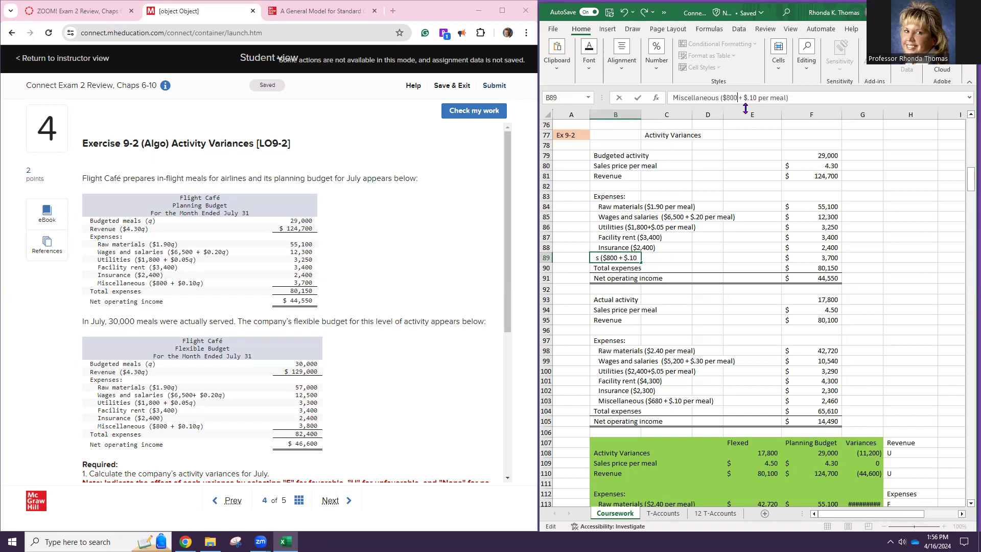
key("Return")
Step: Set the actual activity in F93 to 30,000 meals and its sales price per meal in F94 to 4.30
scroll(637, 291, "down", 1)
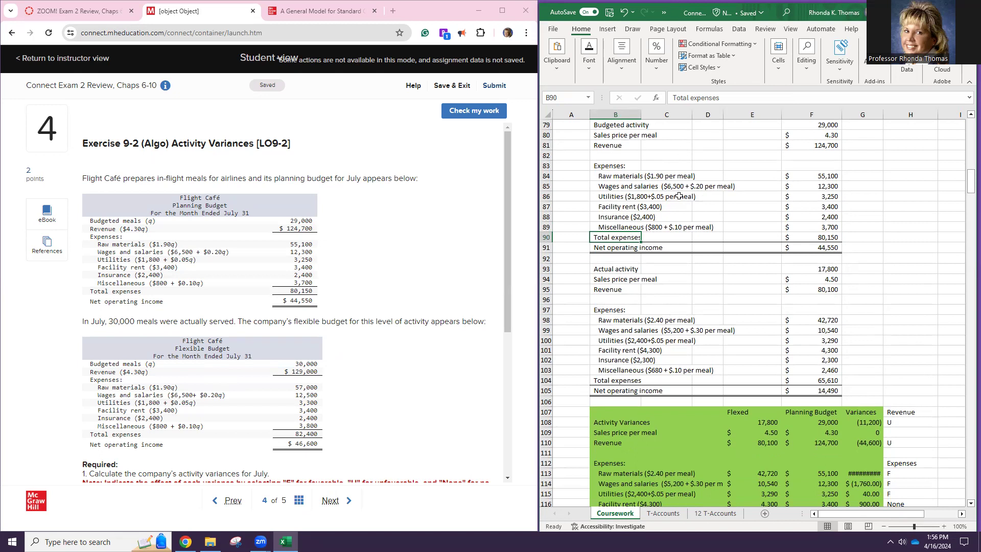
scroll(712, 233, "up", 2)
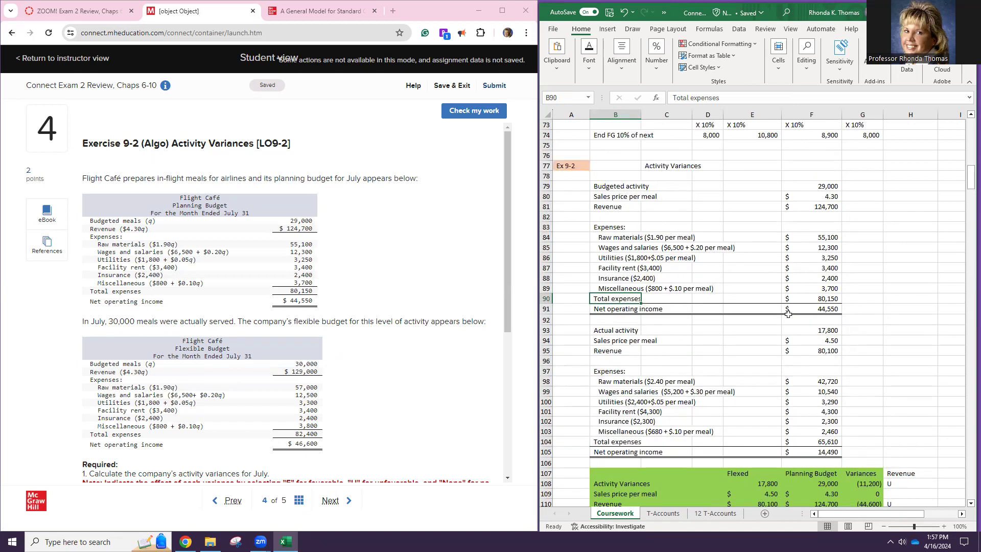
left_click(818, 310)
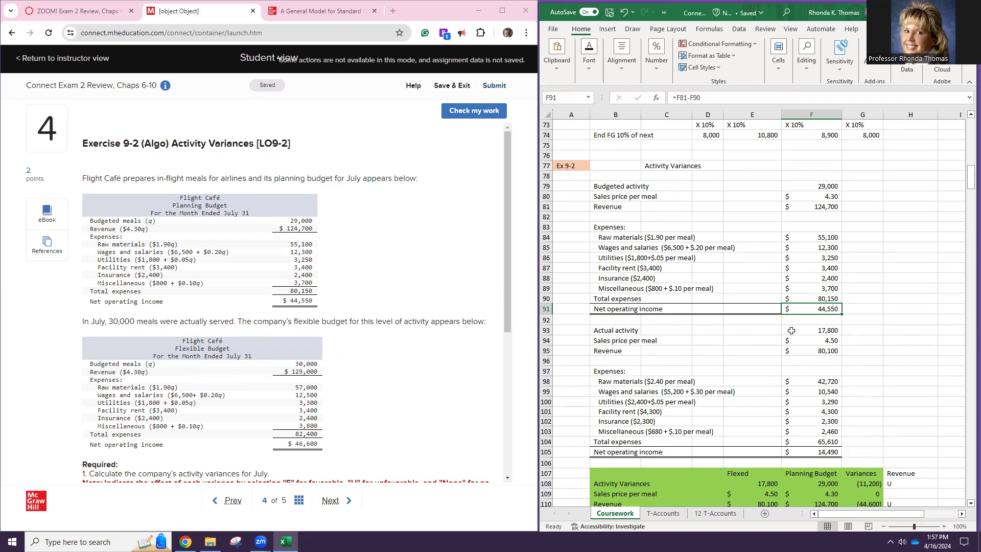
left_click(815, 333)
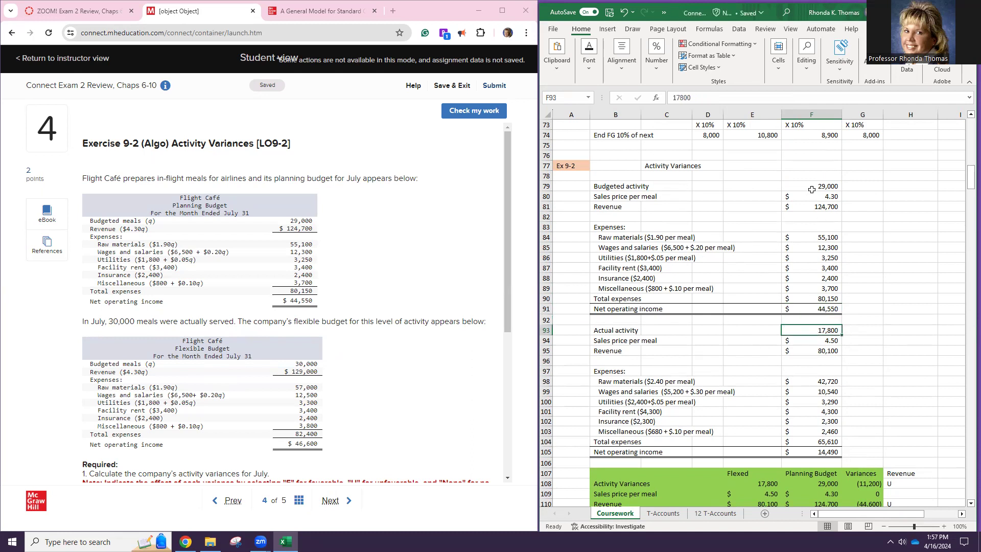
type("30,0")
type("000")
key("Return")
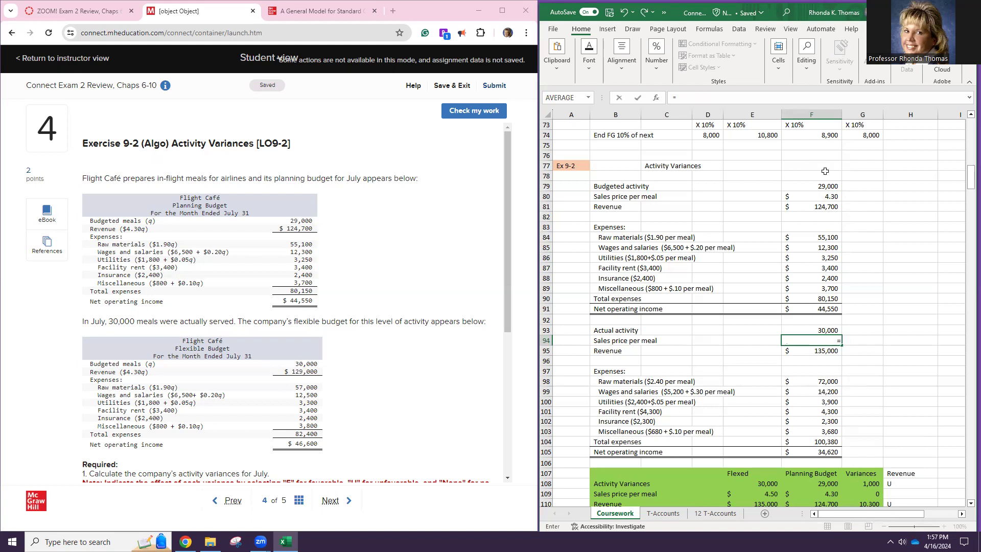
type("4.3")
key("Return")
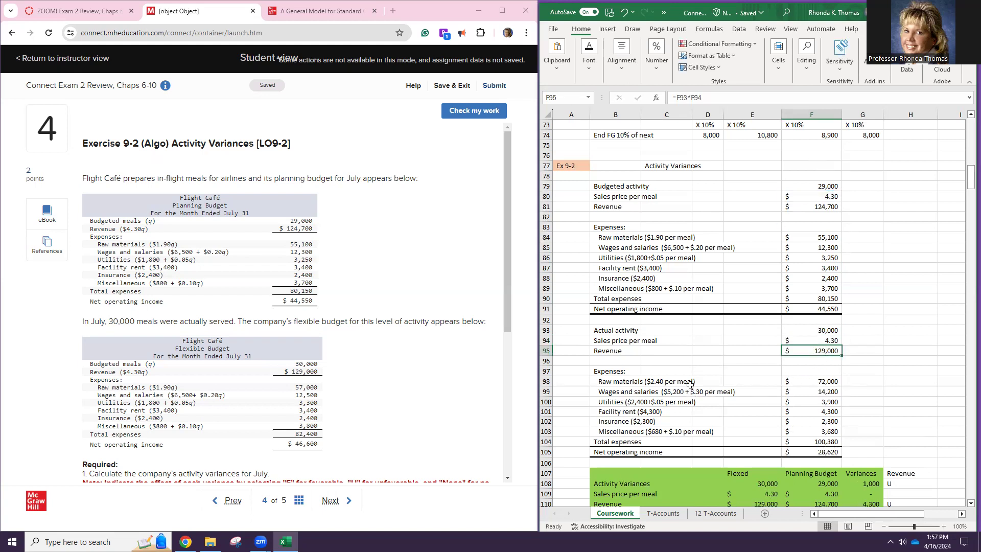
Step: Set the actual activity section's raw materials to 57,000, wages and salaries to 12,500 and utilities to 3,300
left_click(803, 380)
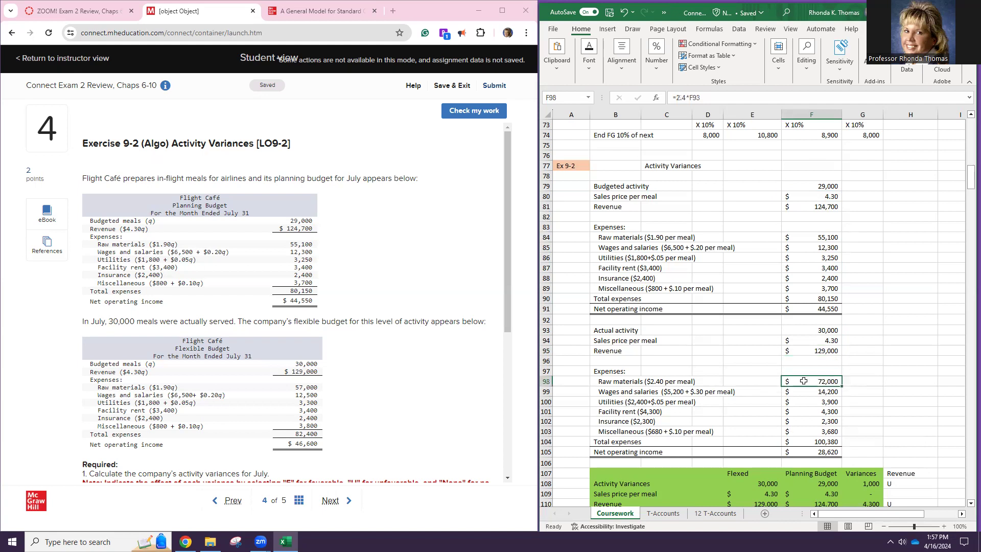
type("2700")
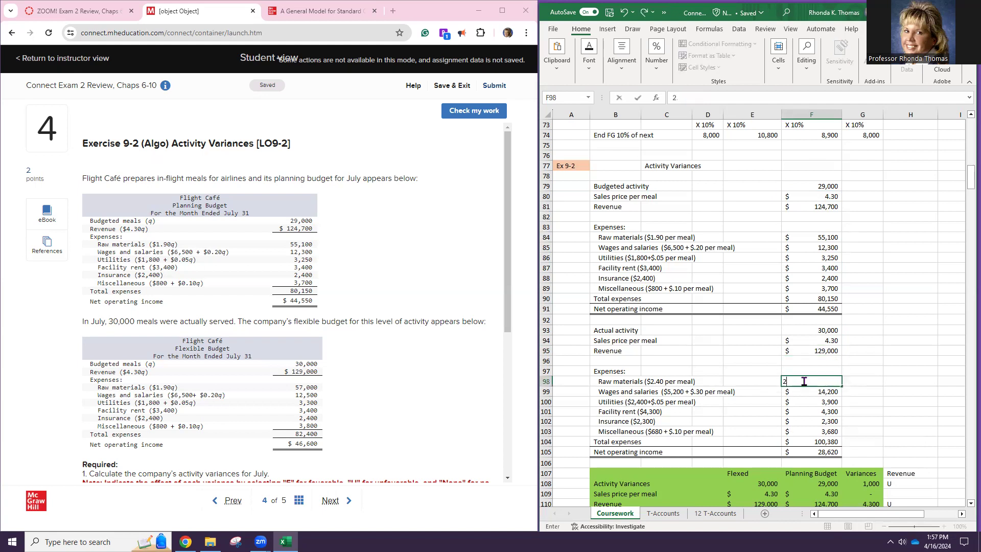
key("BackSpace")
type("57,000")
key("Return")
type("1250")
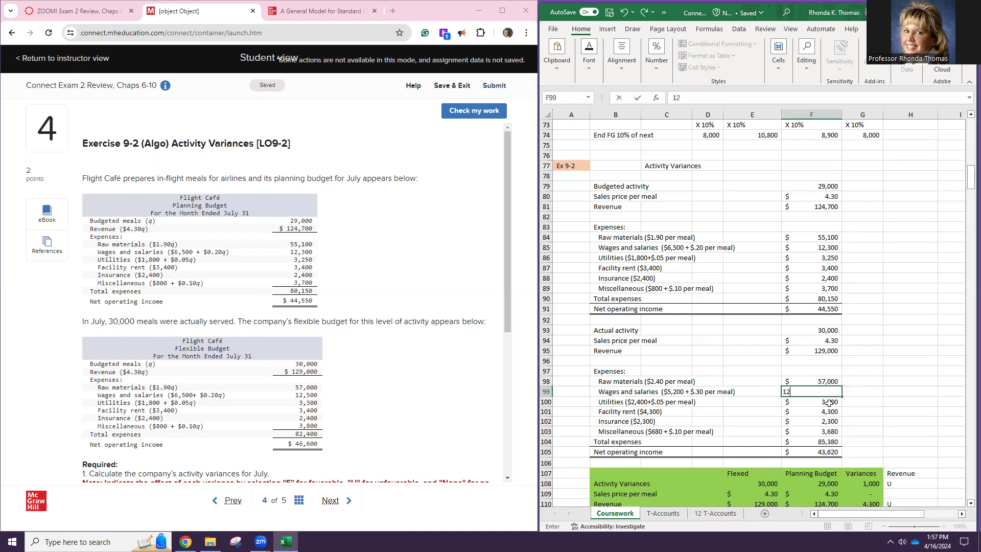
key("Return")
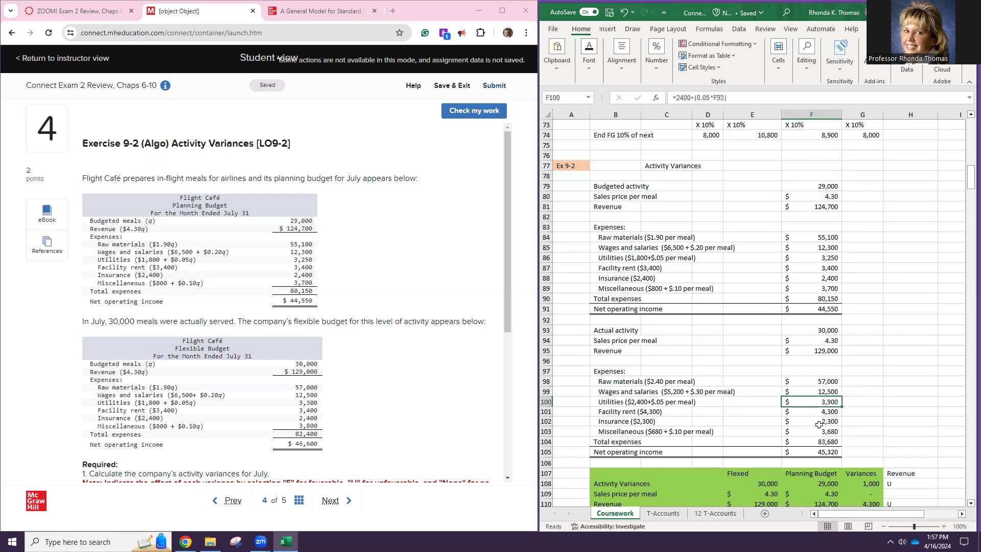
type("3300")
key("Return")
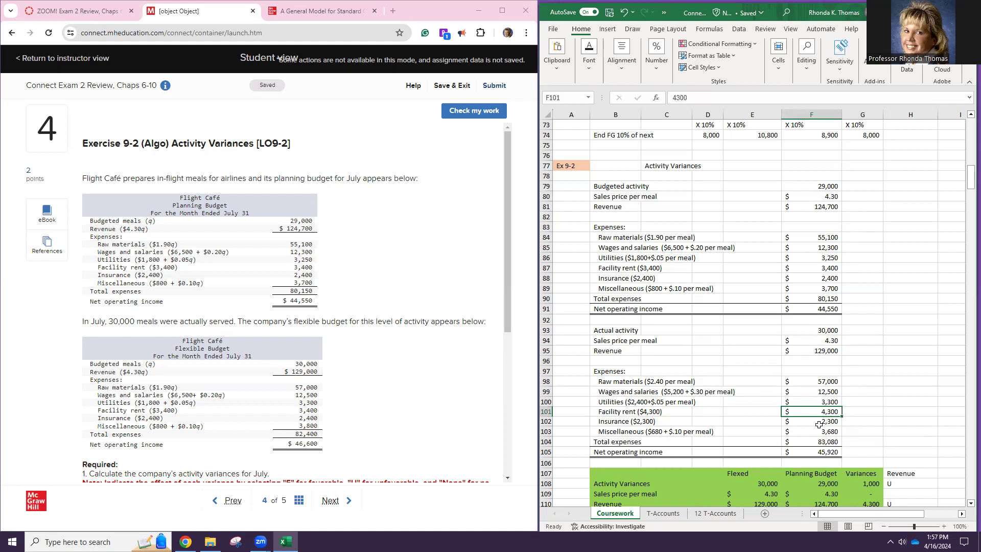
Step: Set the actual activity section's facility rent to 3,400, insurance to 2,400 and miscellaneous expense to 3,800
type("3400")
key("Return")
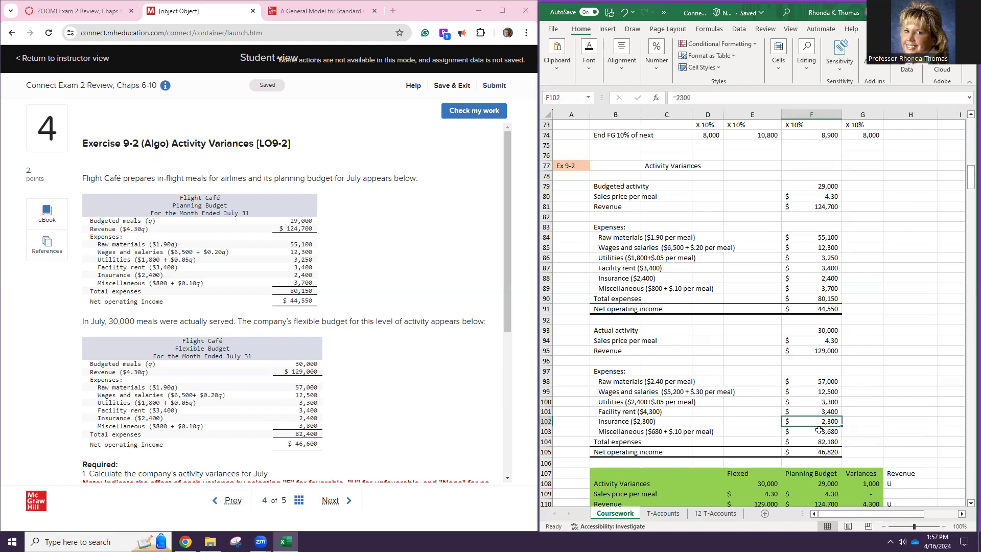
type("2400")
key("Return")
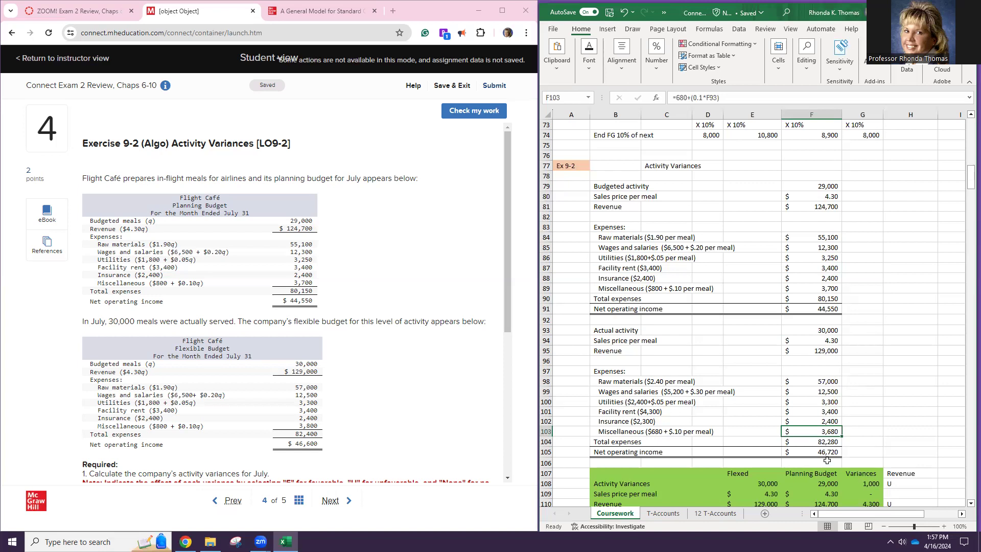
type("3800")
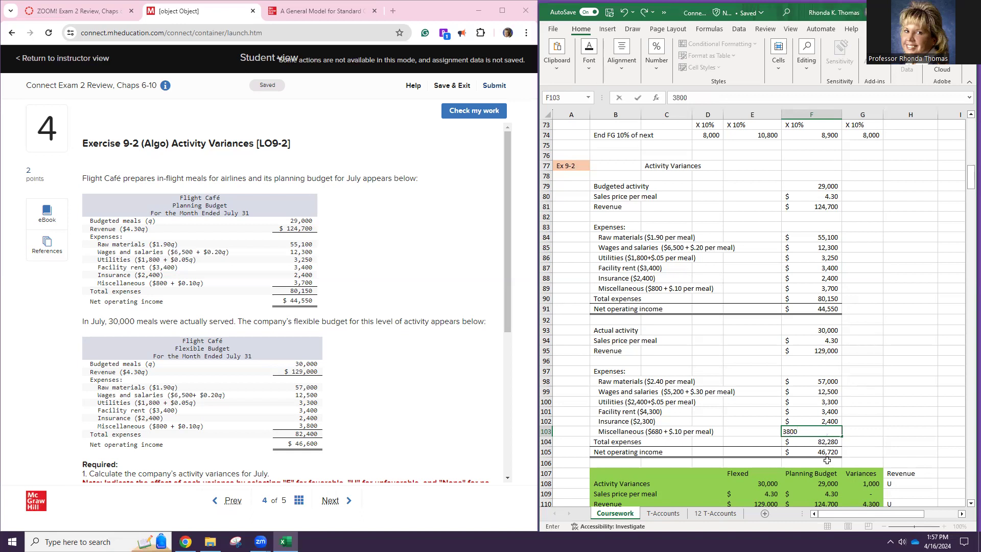
key("Return")
Step: Copy the planning budget's expense labels in B84:B89 over the actual activity section's expense labels in B98:B103
left_click_drag(623, 237, 638, 290)
key("ctrl+c")
left_click(606, 382)
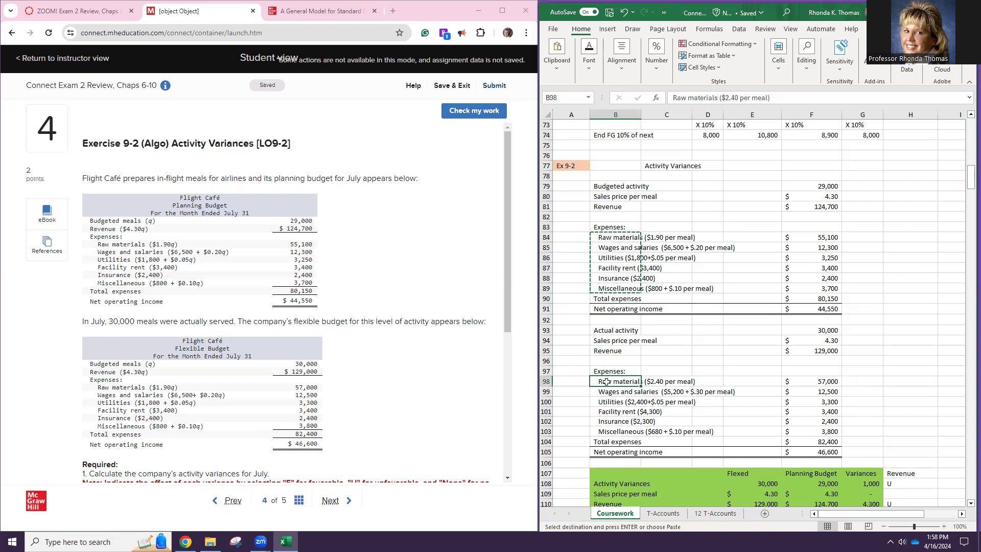
key("ctrl+v")
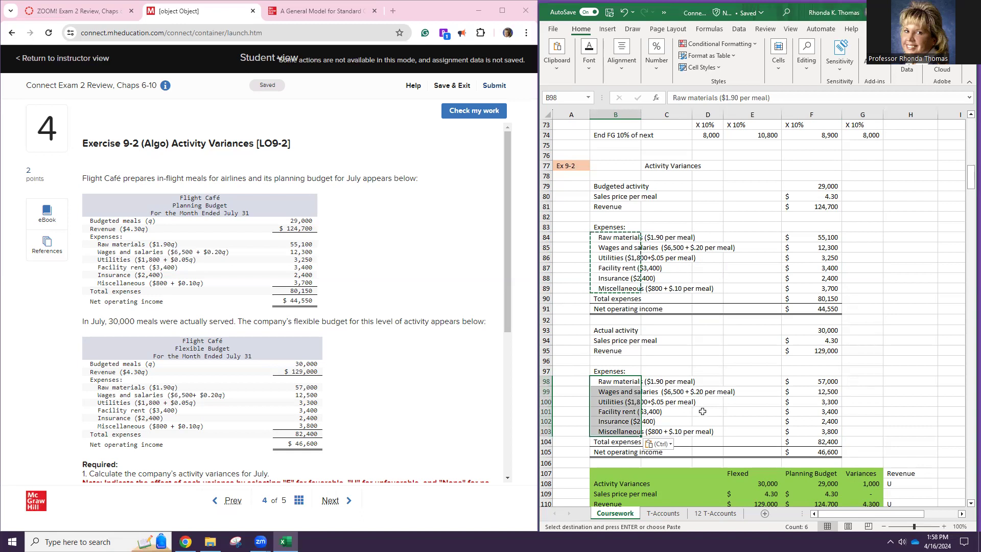
key("Escape")
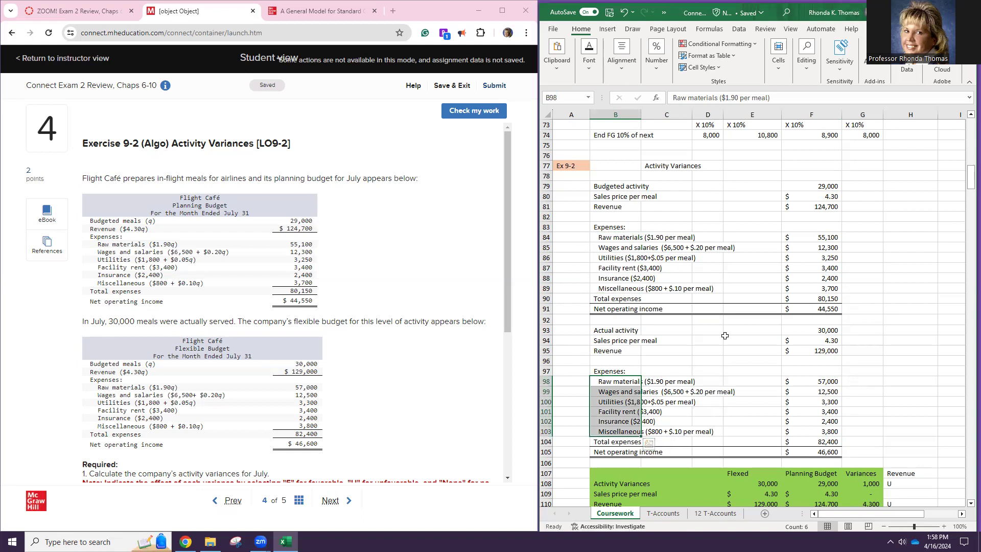
left_click(725, 337)
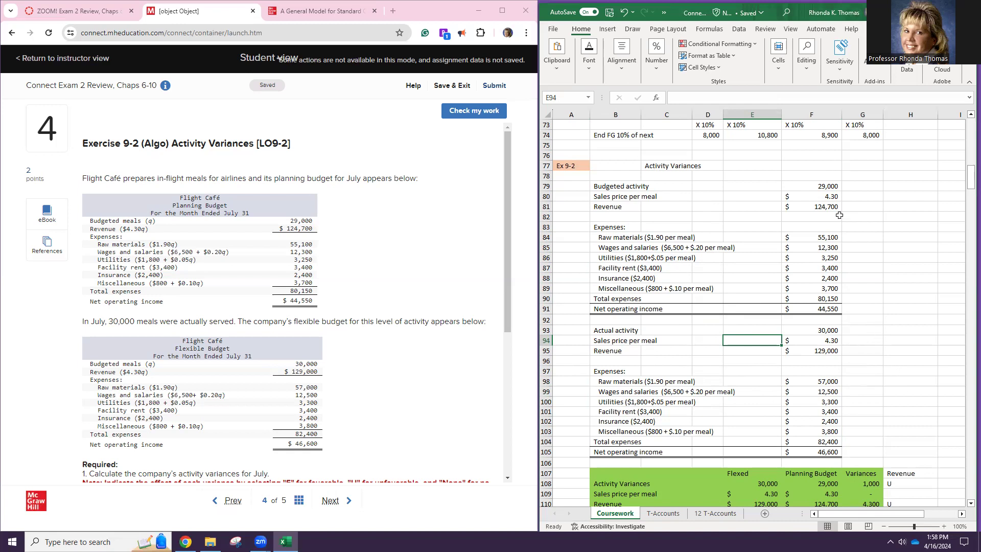
Step: Compare the budgeted and actual activity, and examine the variances table alongside the requirements of Exercise 9-2
left_click(828, 188)
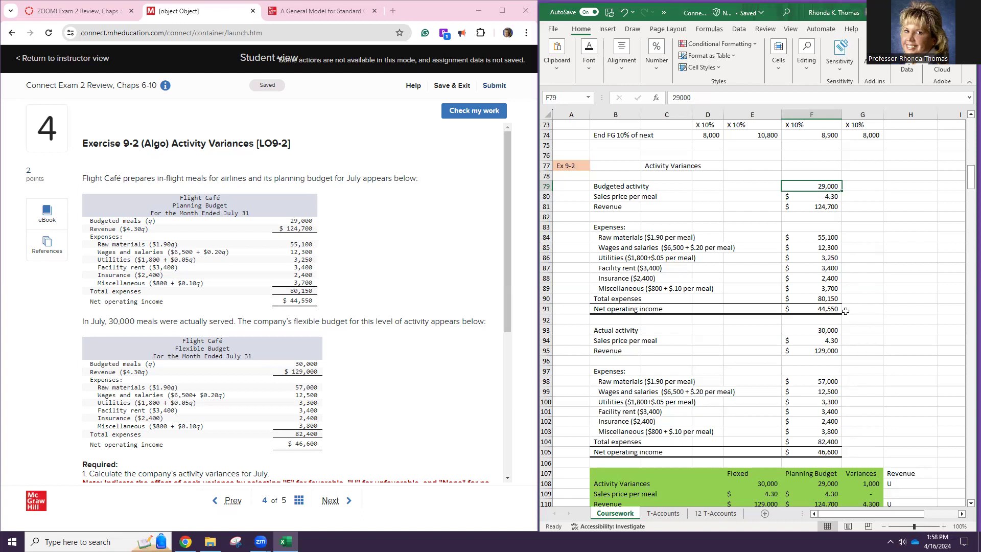
left_click(833, 331)
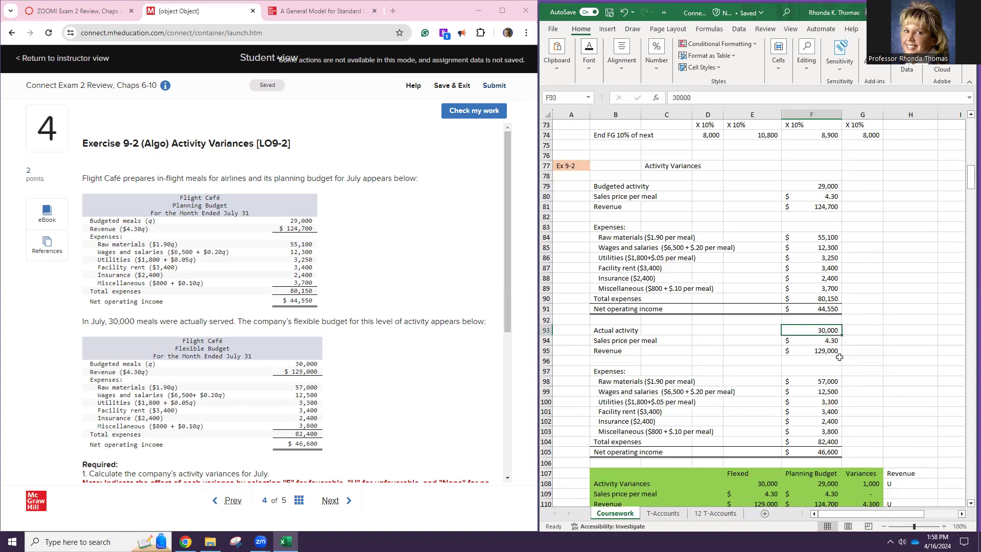
scroll(703, 400, "down", 2)
scroll(701, 428, "down", 2)
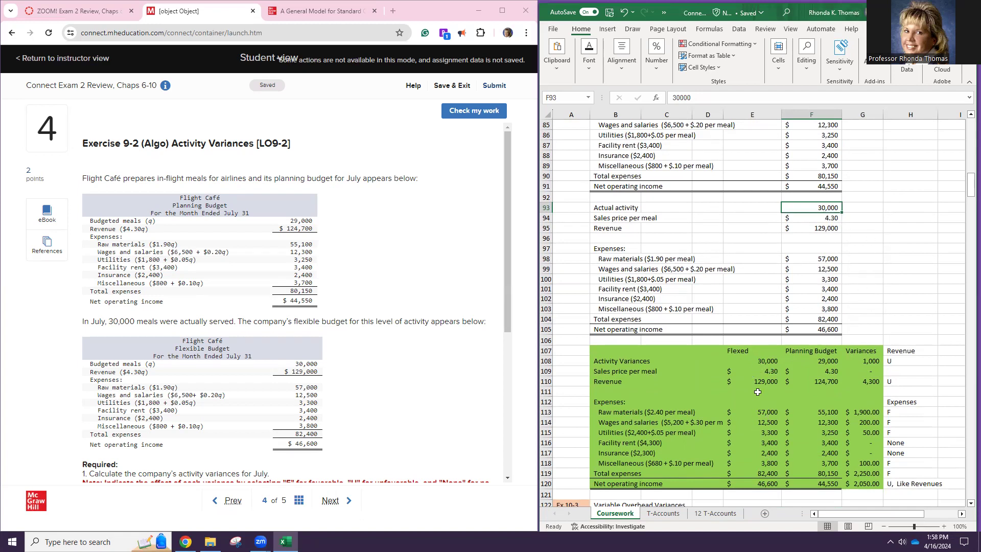
scroll(761, 463, "down", 1)
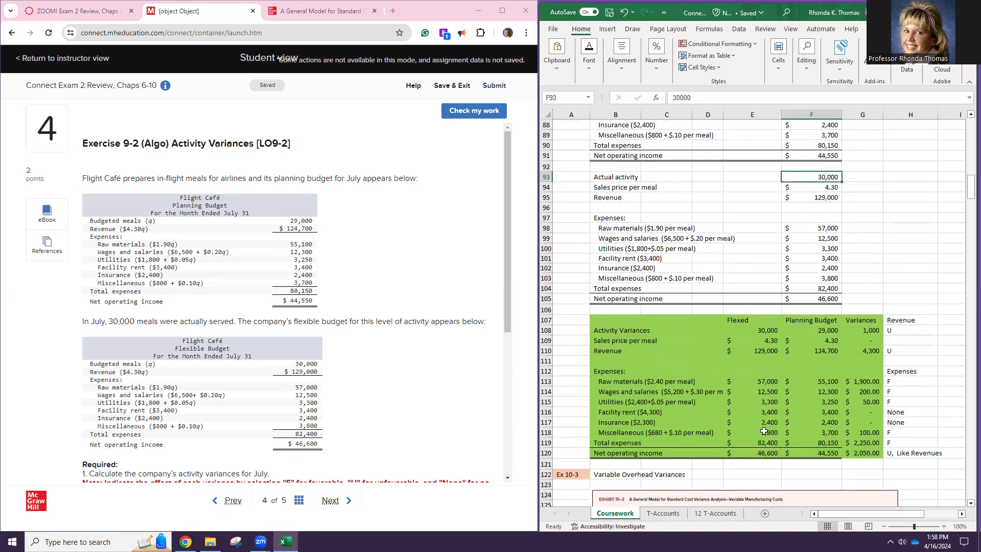
scroll(449, 359, "down", 2)
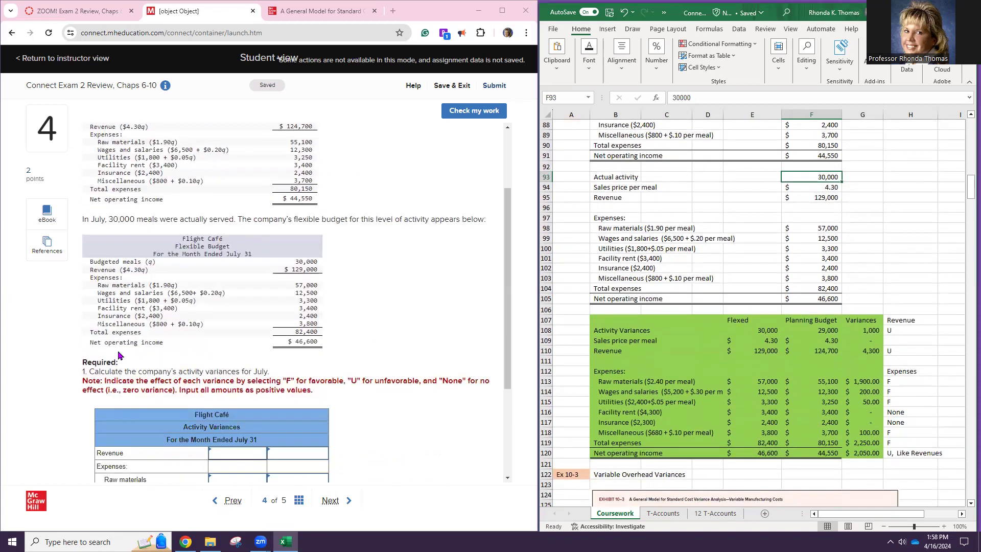
scroll(155, 377, "down", 1)
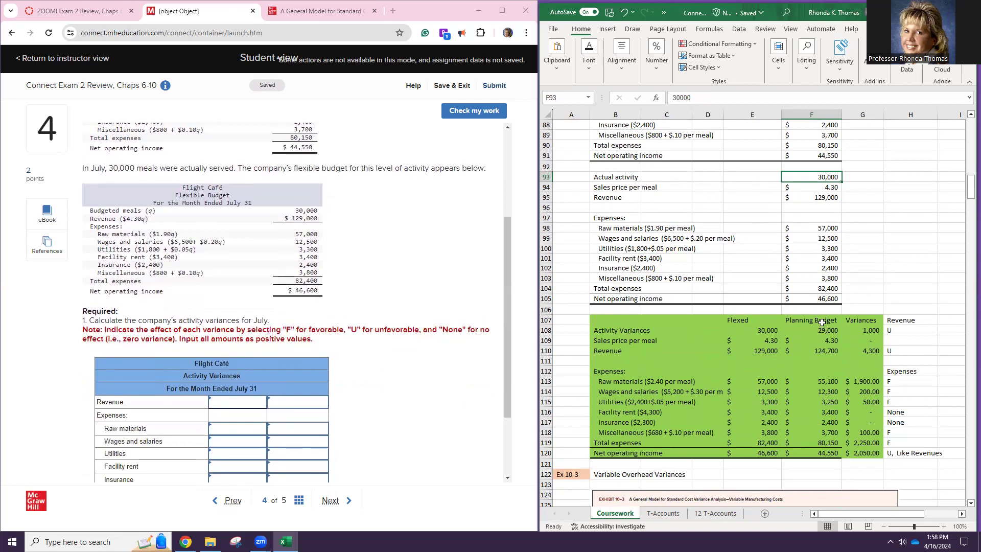
scroll(820, 262, "up", 2)
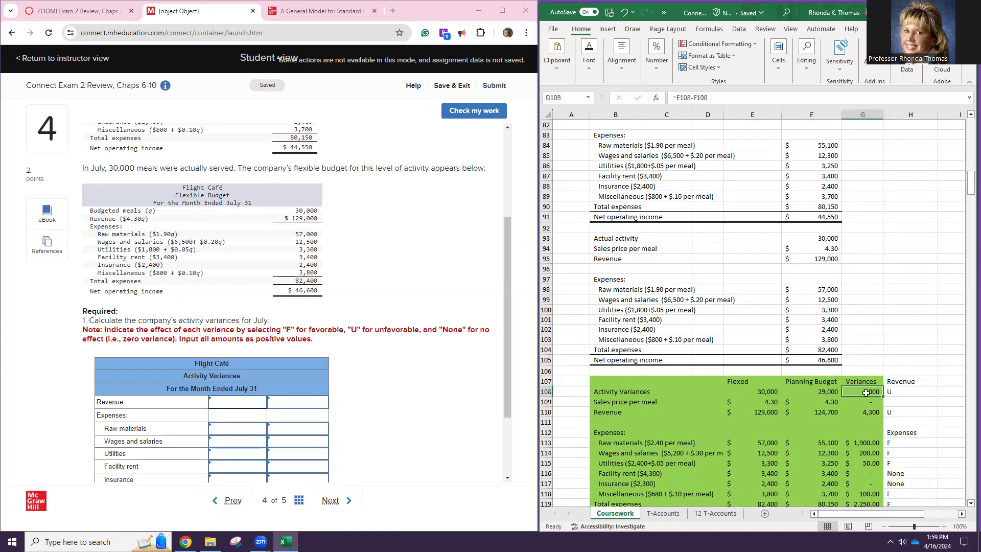
Step: Change the effect indicator for the activity variance in H108 to F
left_click(887, 392)
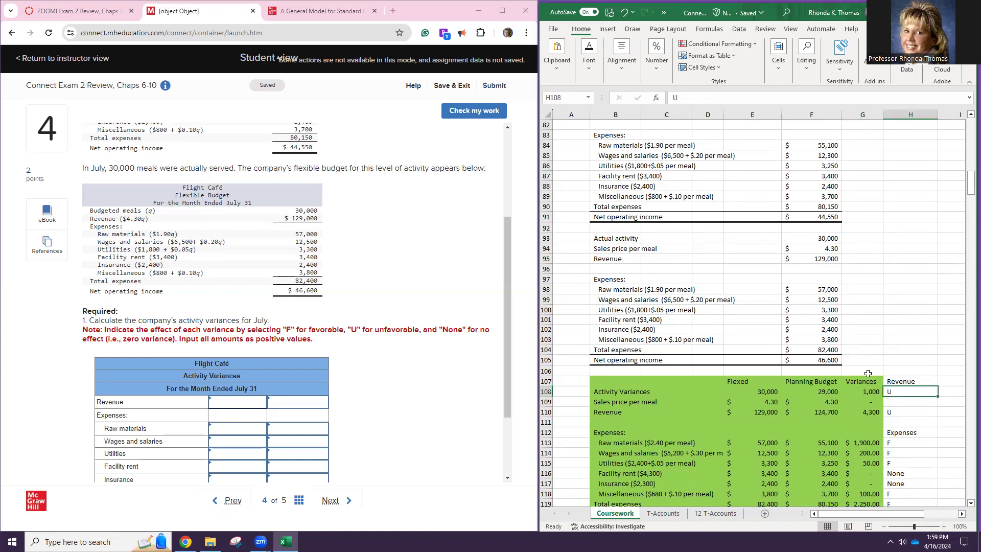
type("F")
key("Left")
key("Left")
key("Left")
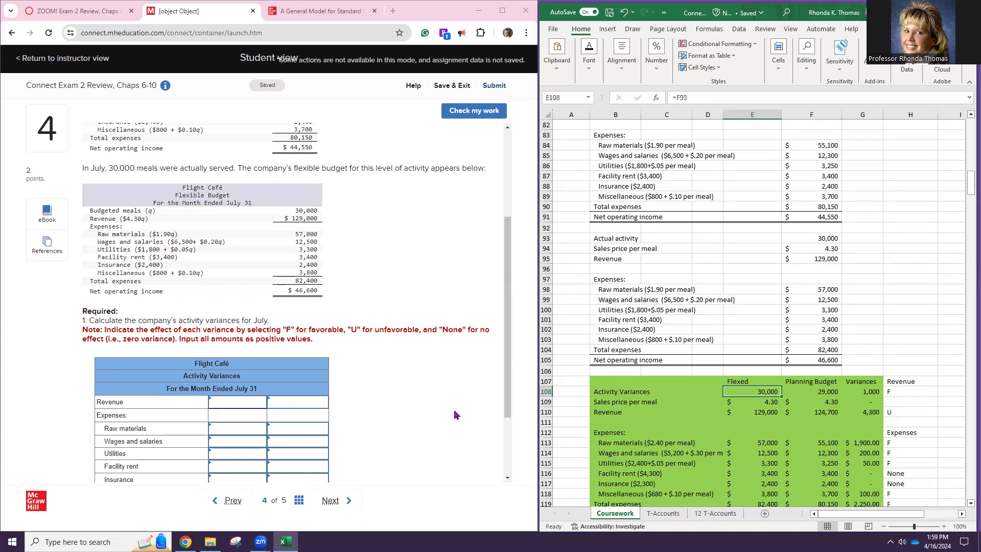
Step: Enter 1,000 as the revenue variance in the Flight Café activity variances table of question 4
left_click(255, 401)
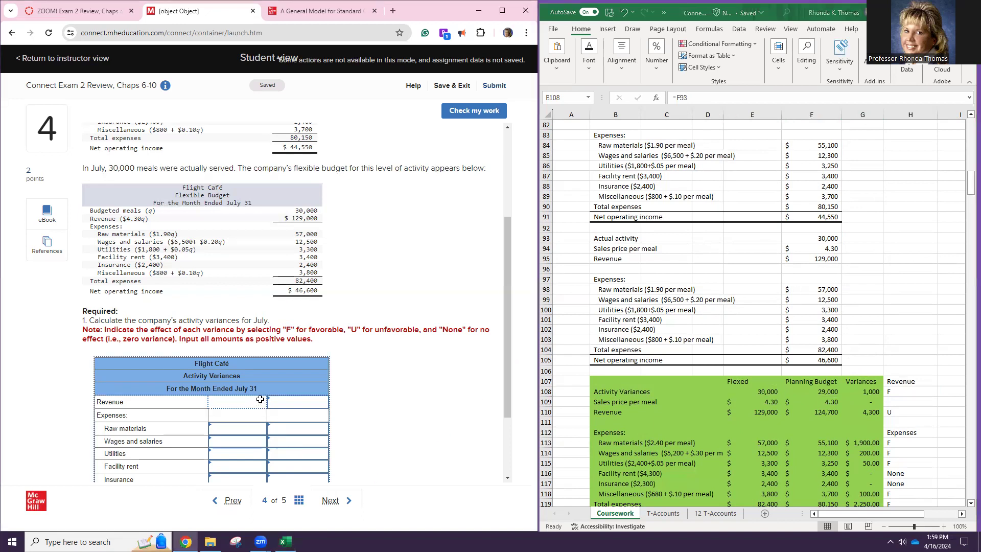
type("1000")
left_click(305, 401)
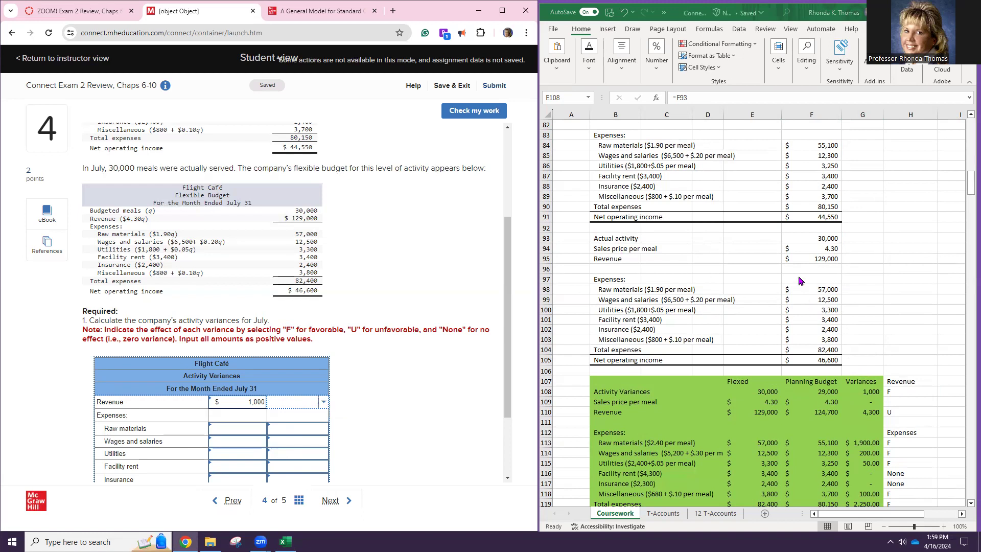
Step: Compare the worksheet's budgeted and actual revenue, and examine how the revenue variance is calculated
scroll(799, 280, "up", 2)
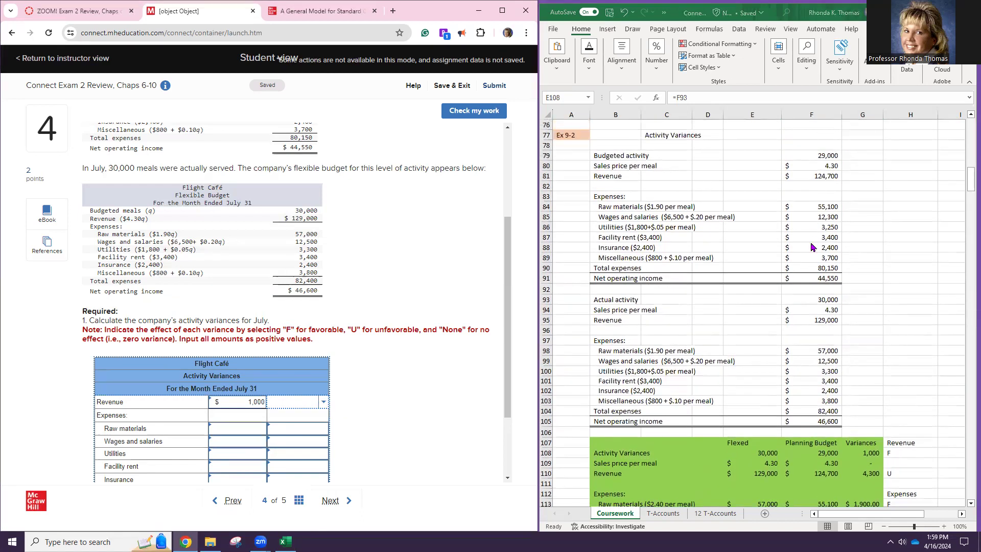
left_click(811, 320)
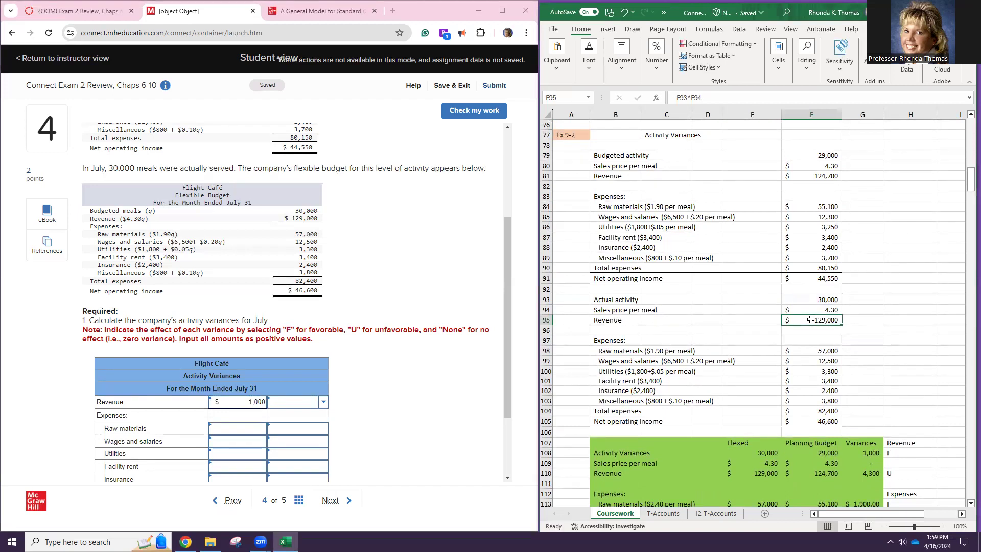
left_click(806, 176)
left_click(815, 297)
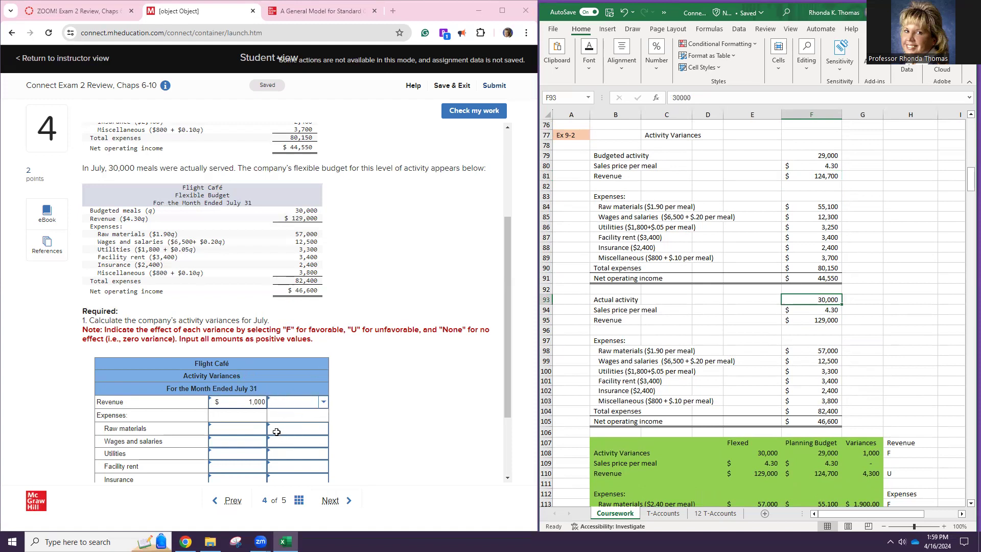
scroll(267, 430, "down", 2)
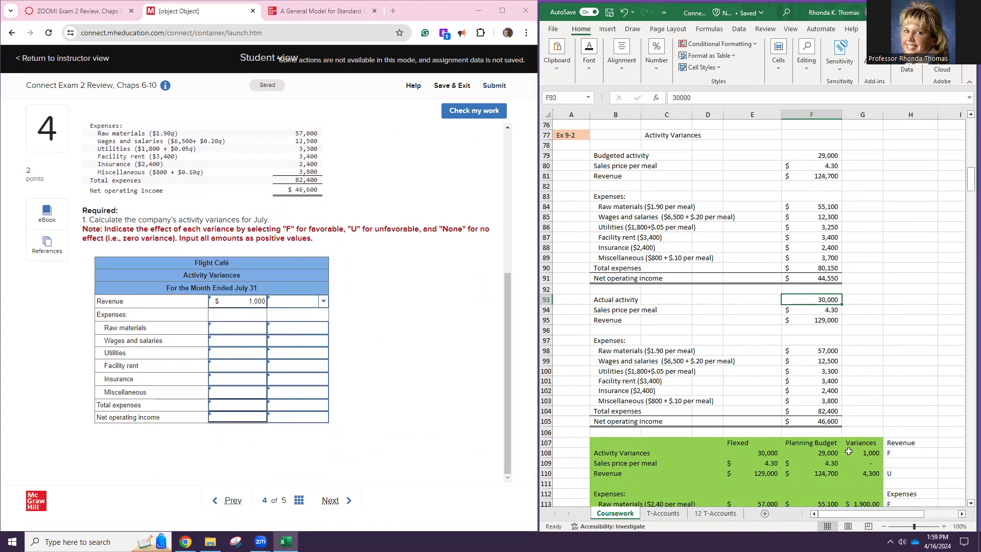
scroll(847, 450, "down", 4)
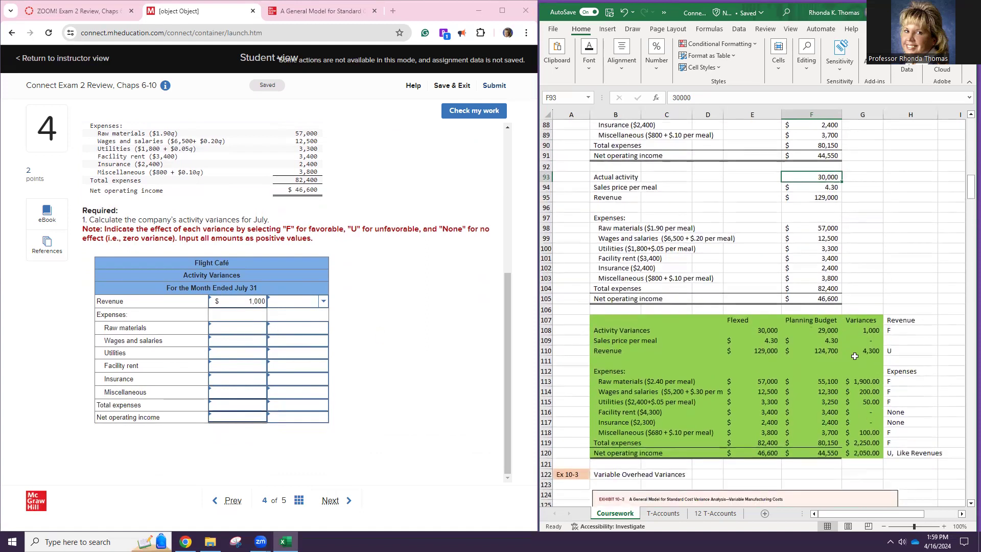
left_click_drag(851, 351, 837, 351)
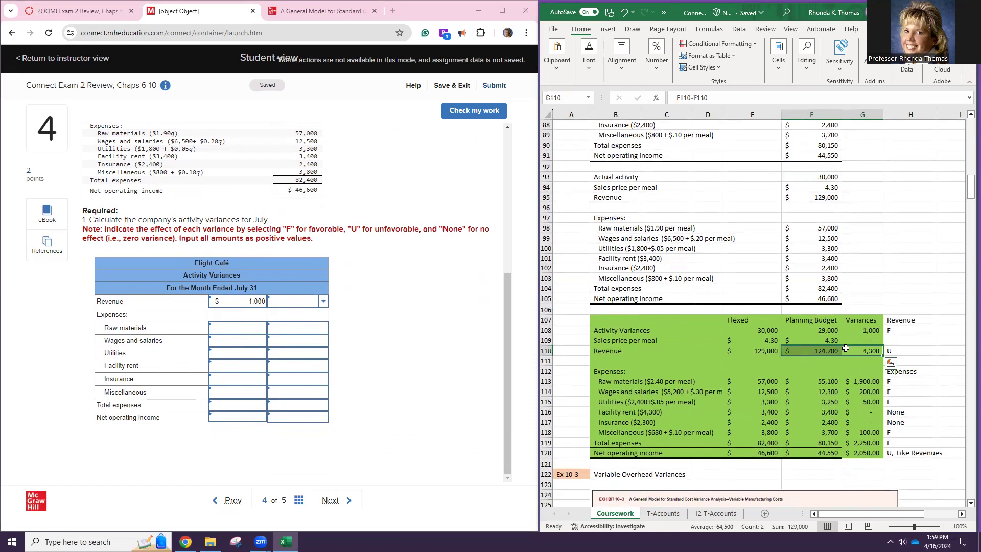
left_click(856, 352)
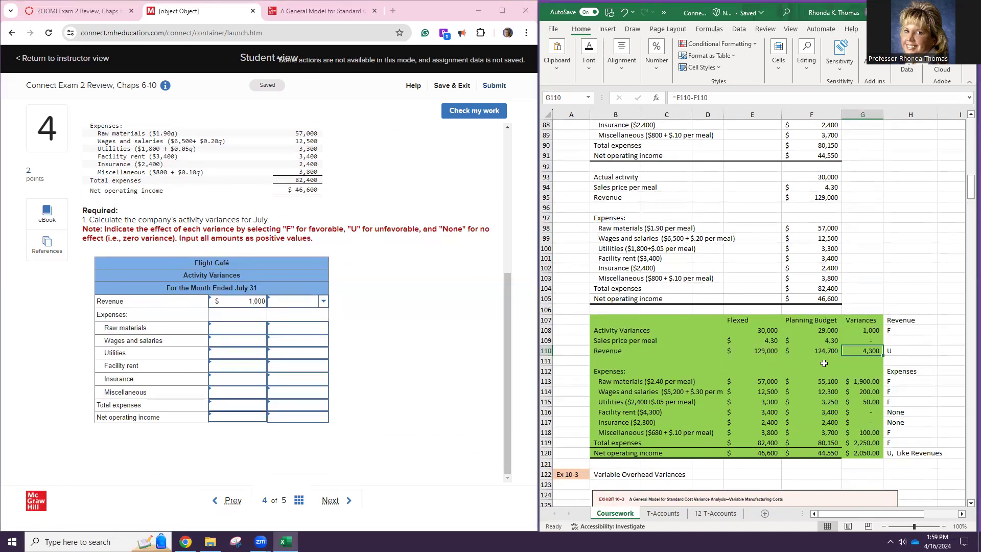
Step: Change the effect indicator for the revenue variance in H110 of the worksheet to F
left_click(888, 351)
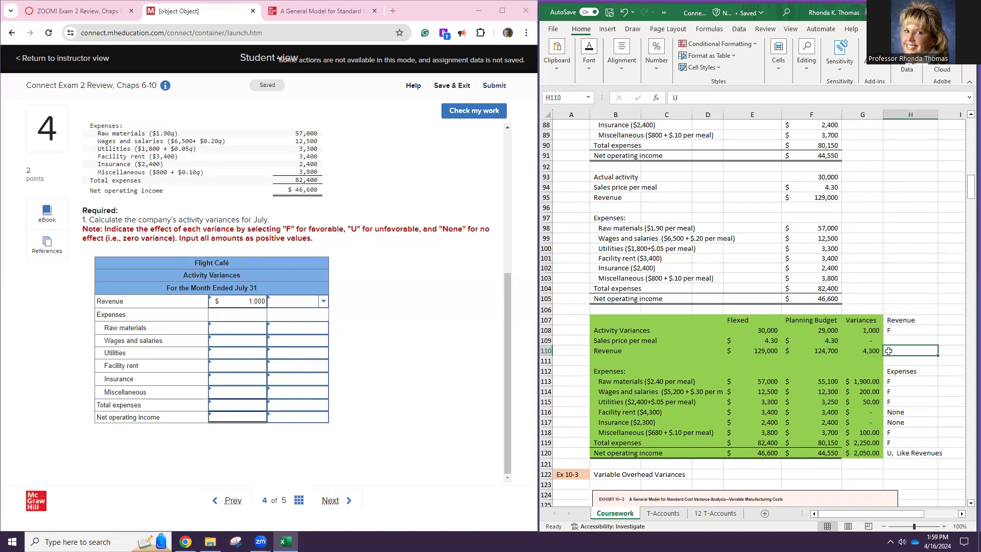
type("F")
key("Return")
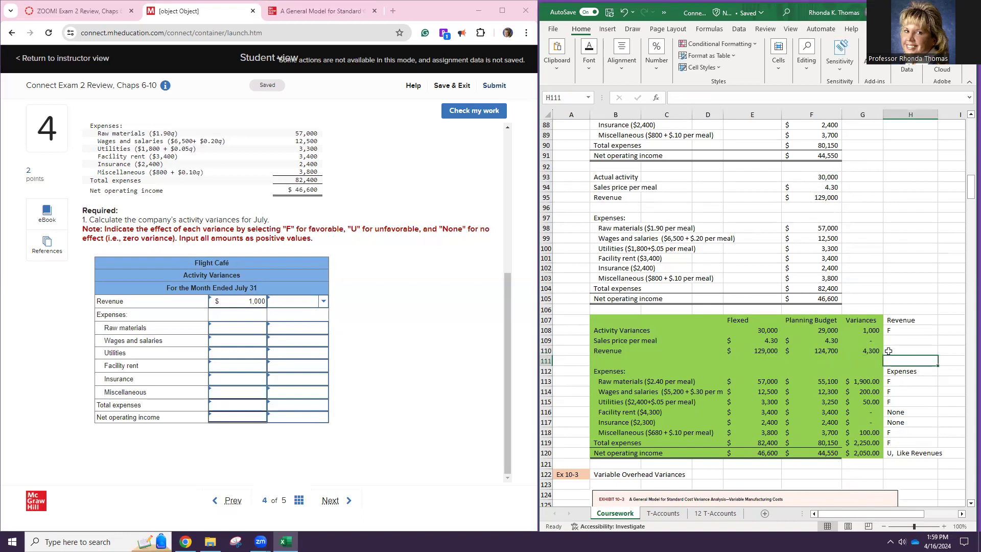
Step: Try to replace the raw materials effect indicator in H113 with U
key("Down")
key("Down")
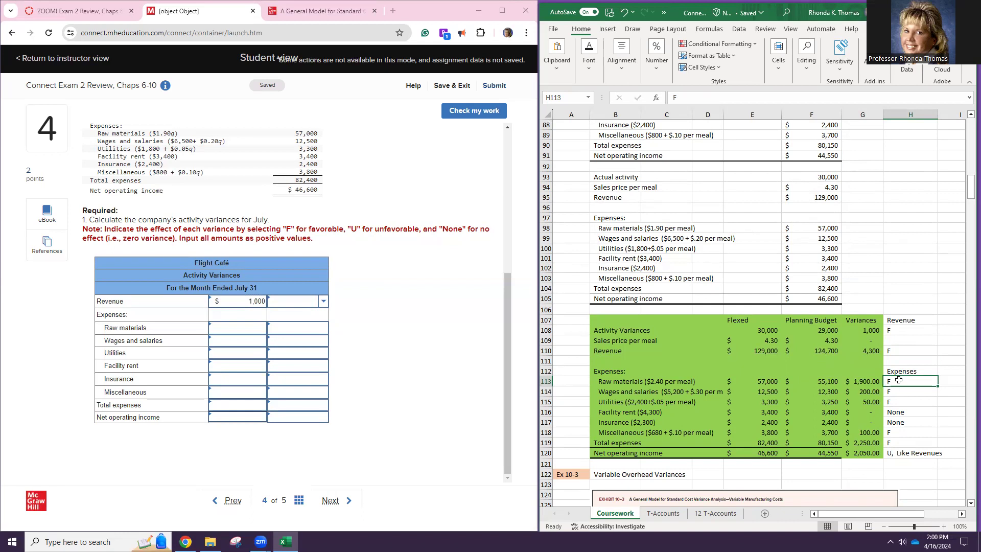
key("BackSpace")
type("U, Like Revenues")
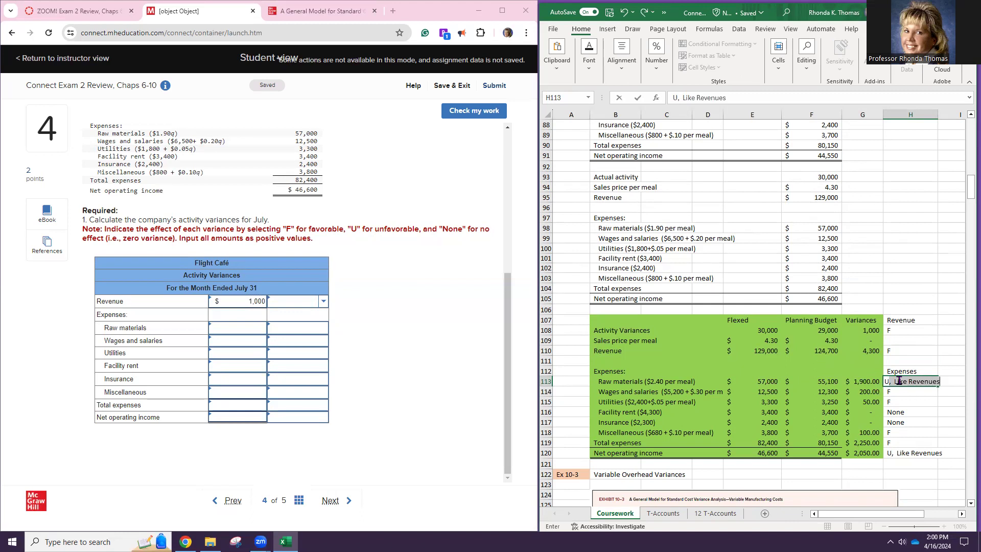
key("Return")
left_click(895, 381)
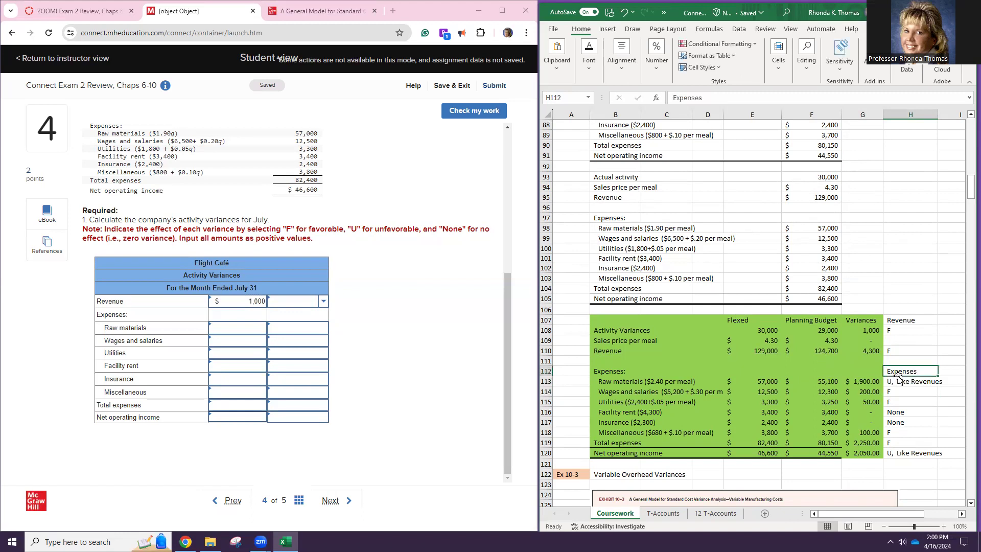
Step: Clear the effect indicators for raw materials, wages, utilities, miscellaneous, total expenses and net operating income in column H
left_click(912, 453)
key("Delete")
left_click(895, 382)
key("Delete")
left_click(896, 391)
key("Delete")
left_click(904, 403)
key("Delete")
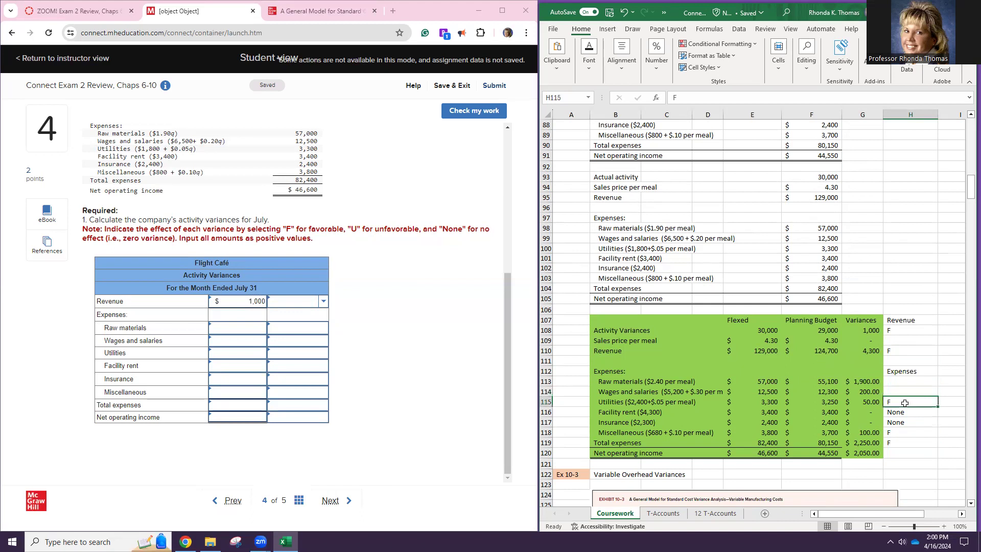
key("Down")
key("Down")
key("Down")
key("Down")
key("Delete")
Step: Enter U as the effect indicator for raw materials, wages and salaries, and utilities in H113:H115
left_click(901, 379)
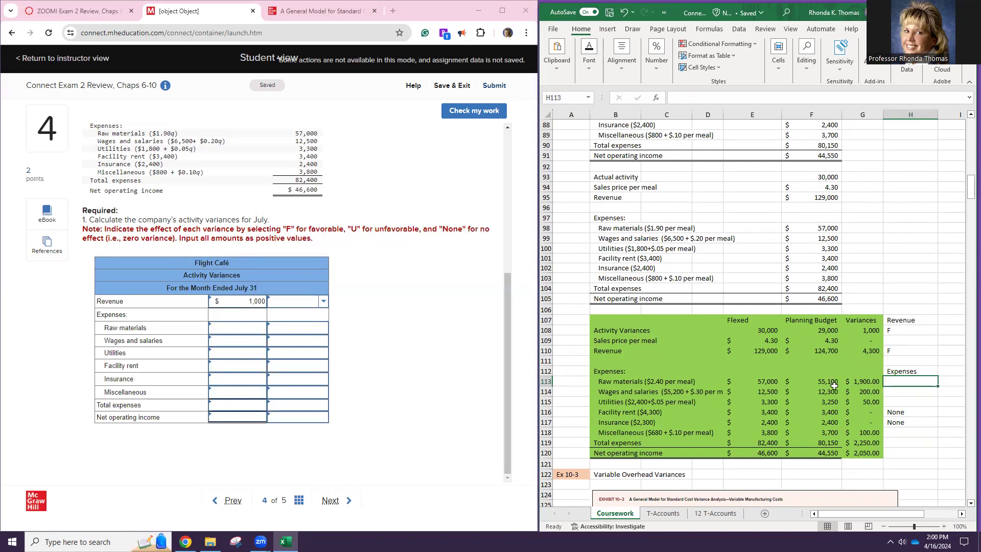
type("U")
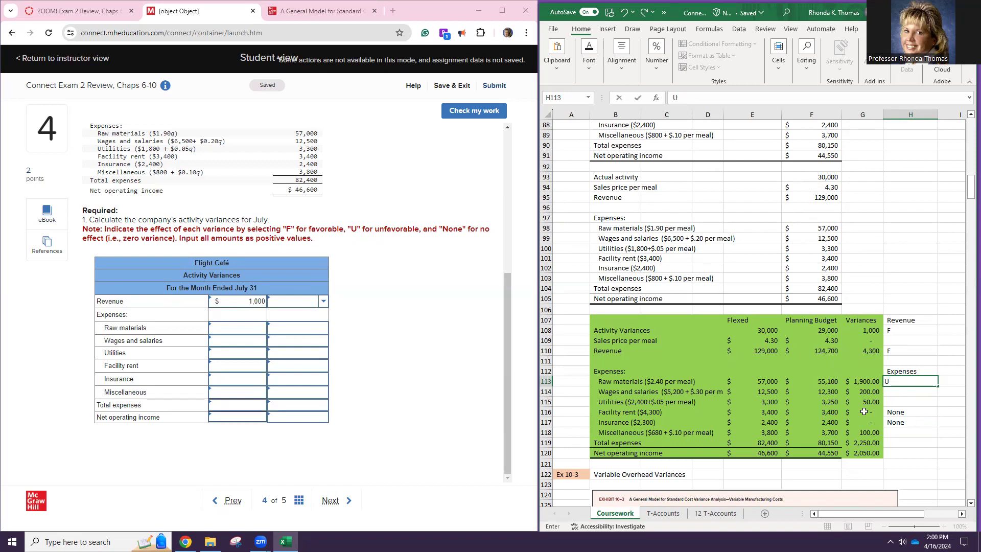
key("Return")
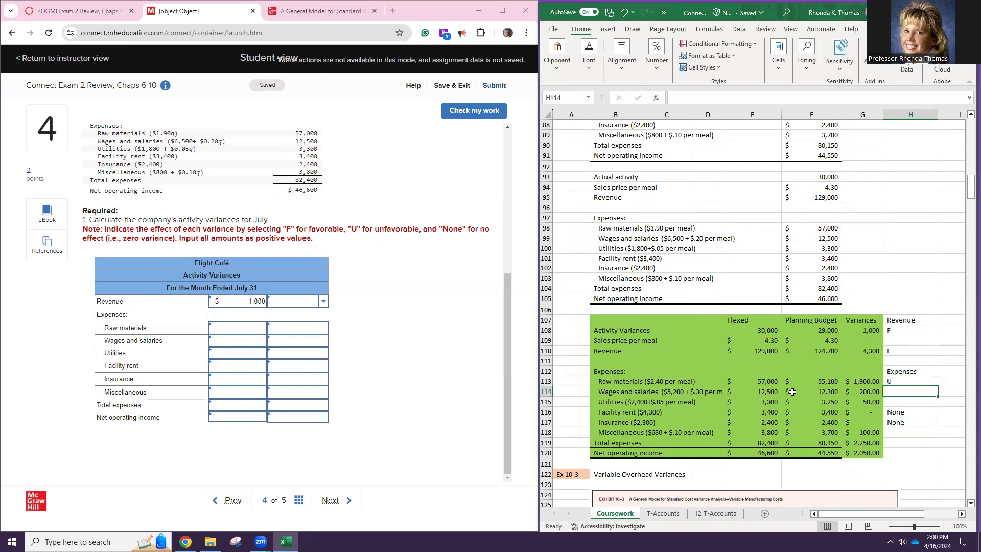
type("U")
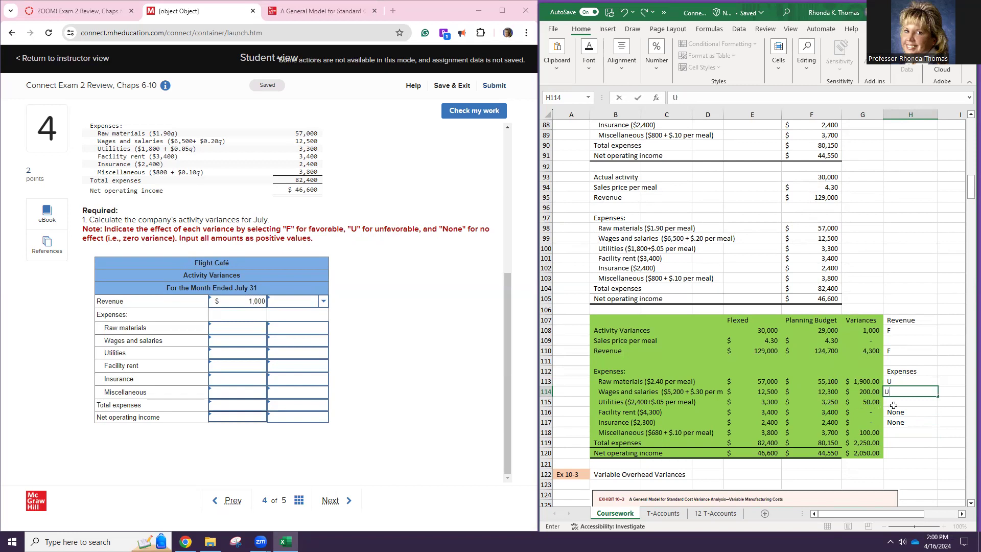
key("Return")
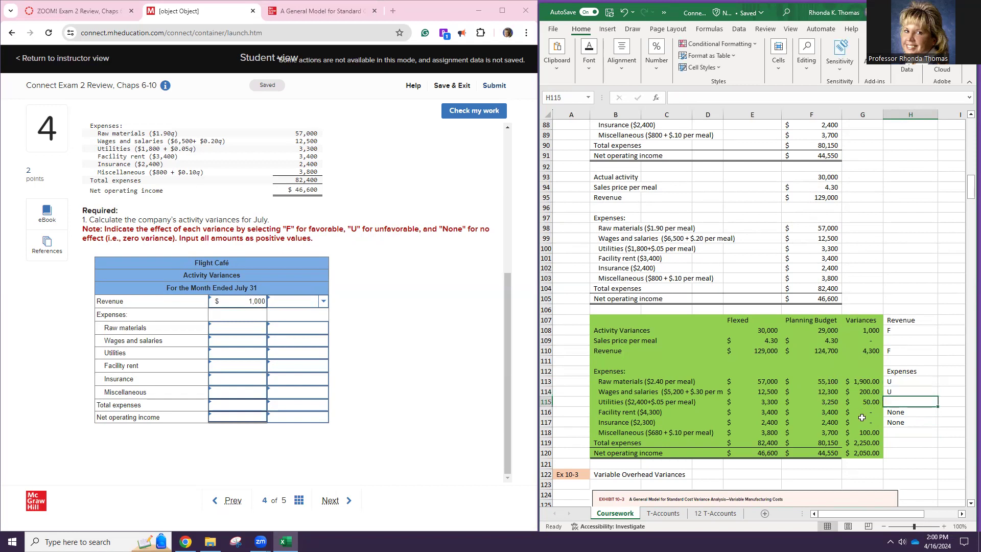
type("U")
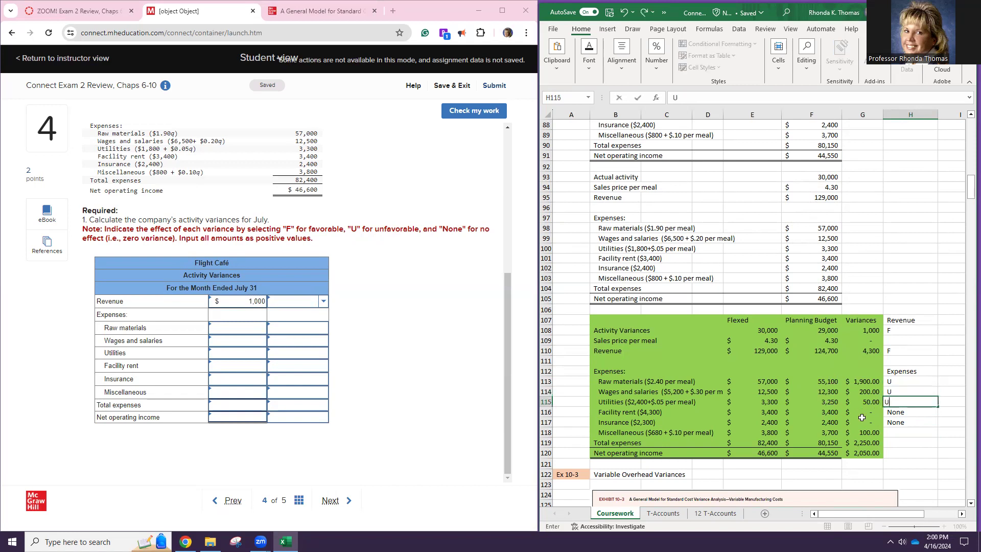
Step: Enter U as the effect indicator for miscellaneous, total expenses and net operating income in H118:H120
left_click(905, 433)
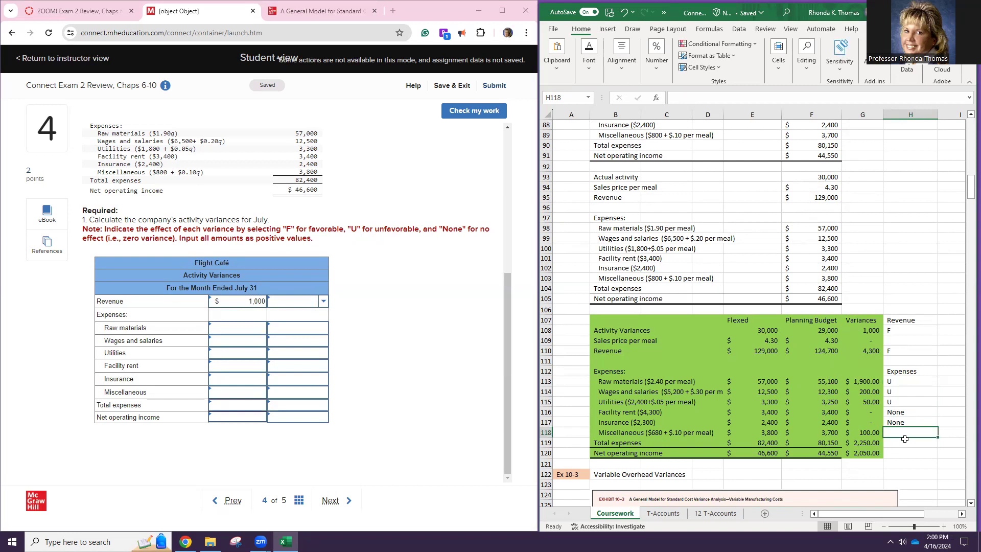
type("U")
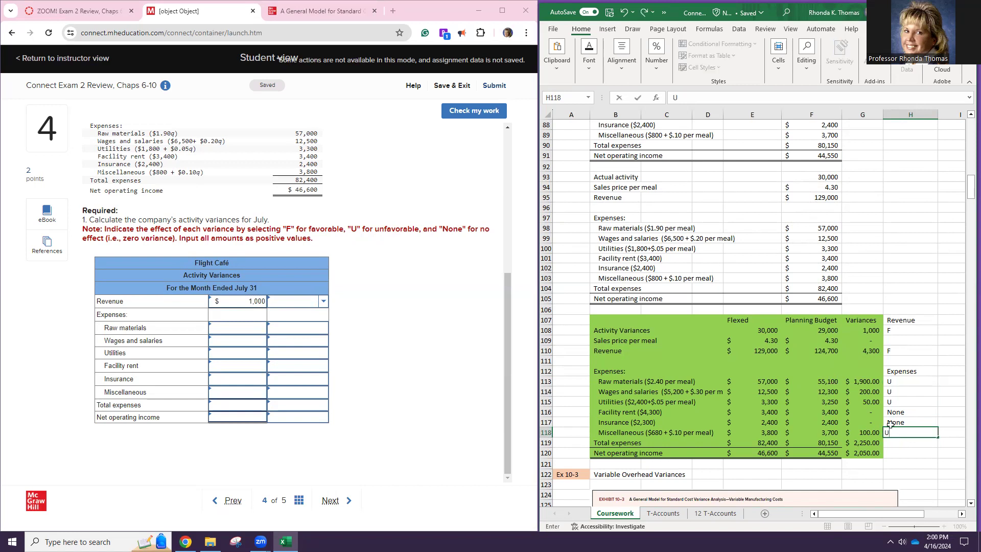
left_click(896, 442)
type("U")
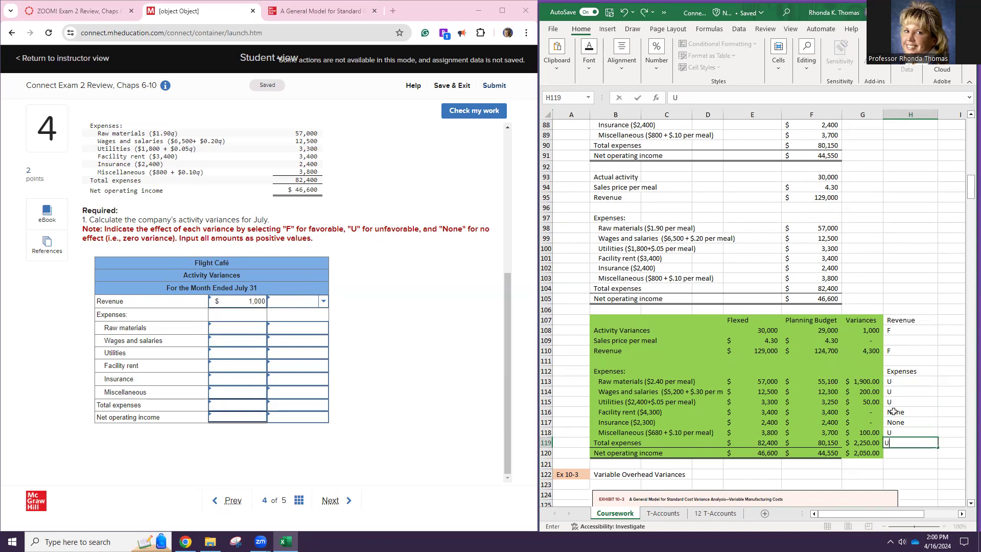
left_click(908, 451)
type("U")
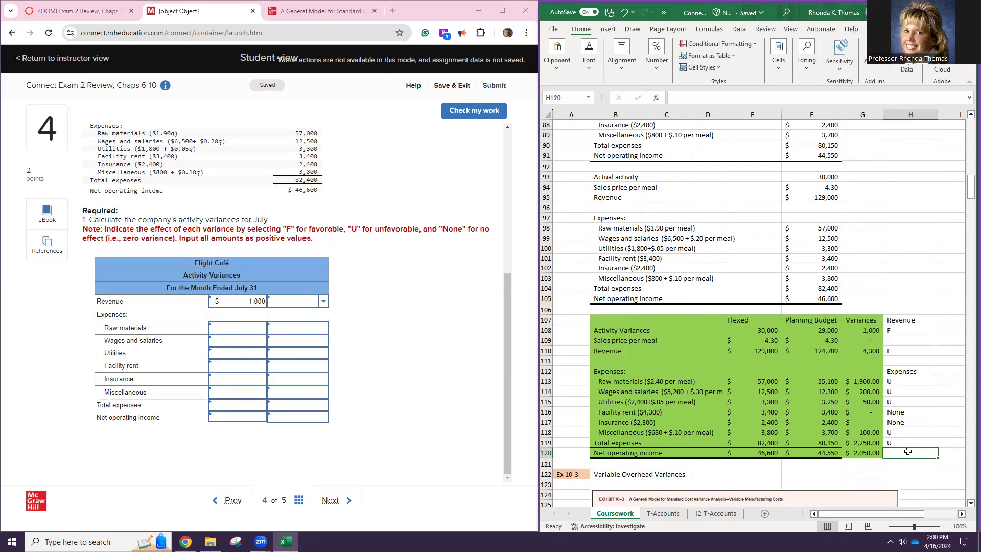
Step: In the Connect activity variances table, enter 1,900 for raw materials, 200 for wages and salaries, and 50 for utilities
left_click(250, 325)
left_click(250, 325)
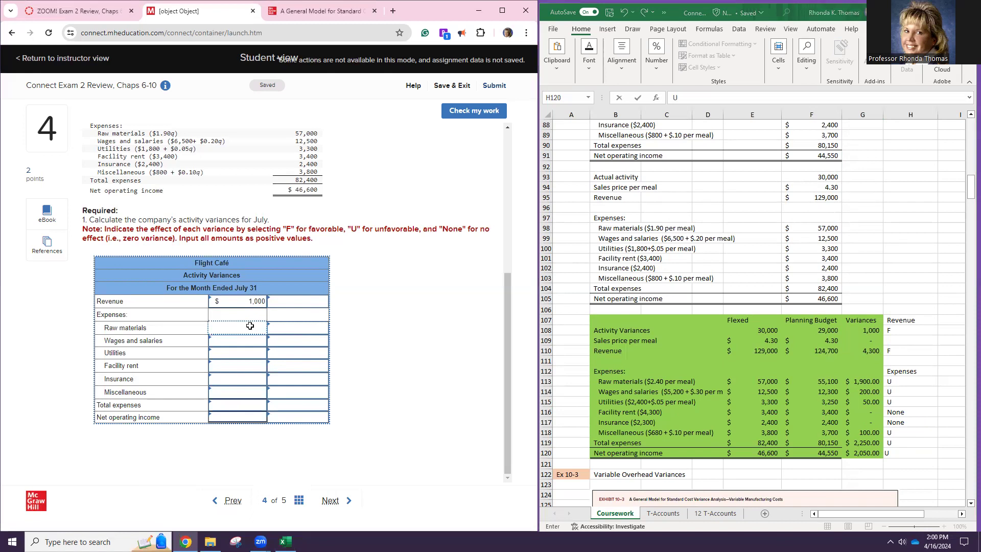
type("1900")
left_click(240, 340)
type("200")
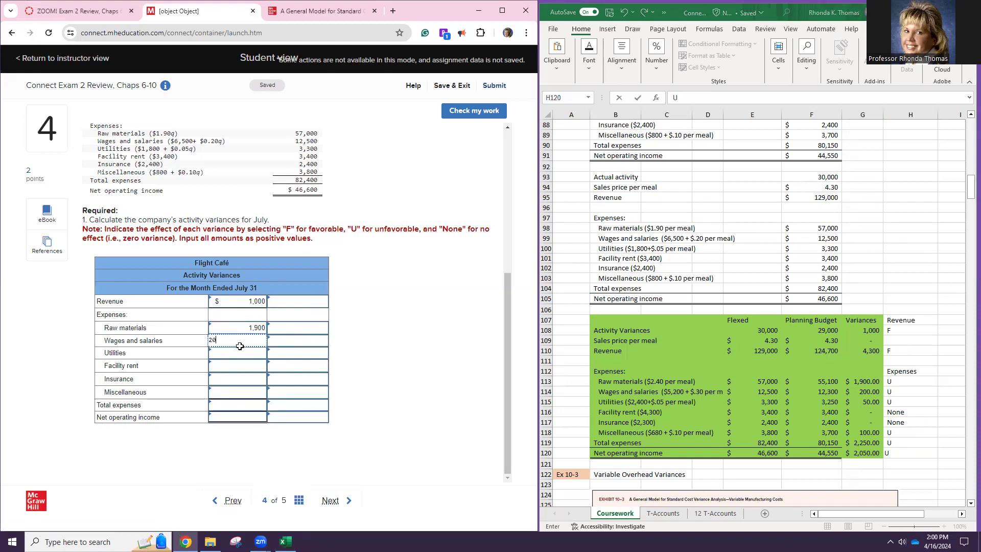
left_click(240, 353)
type("50")
Step: Enter variances of 0 for facility rent, 0 for insurance and 100 for miscellaneous in the Connect table
left_click(246, 366)
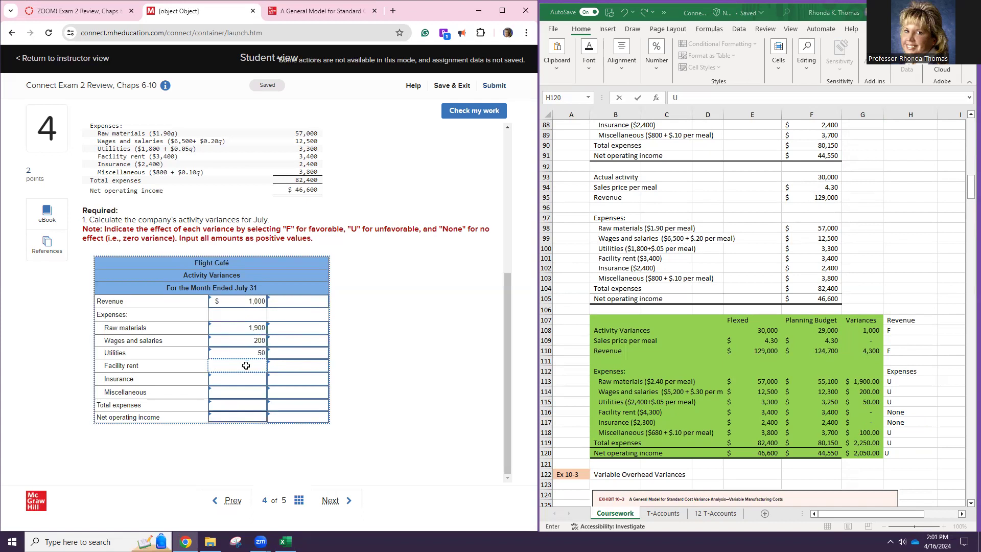
type("0")
key("Tab")
left_click(247, 379)
type("0")
key("Tab")
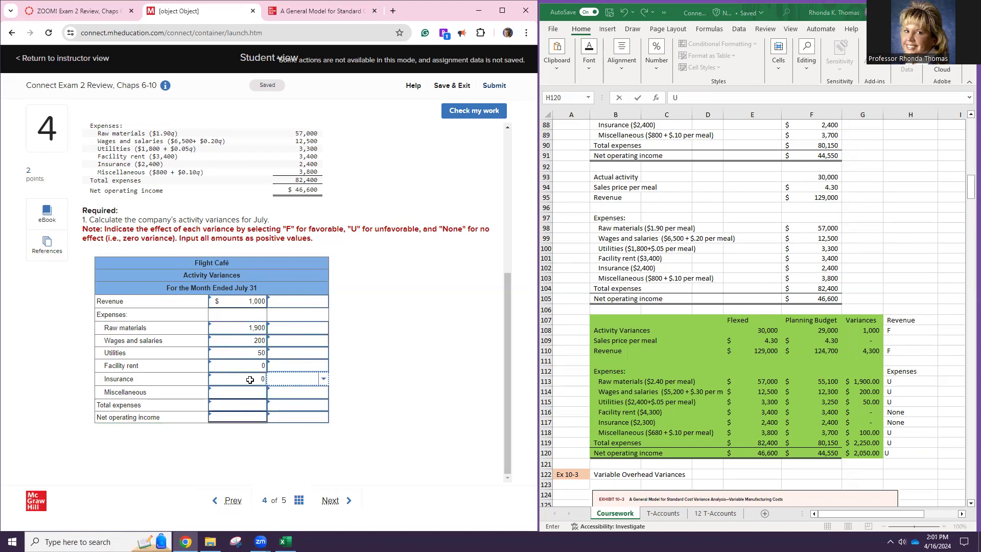
left_click(248, 392)
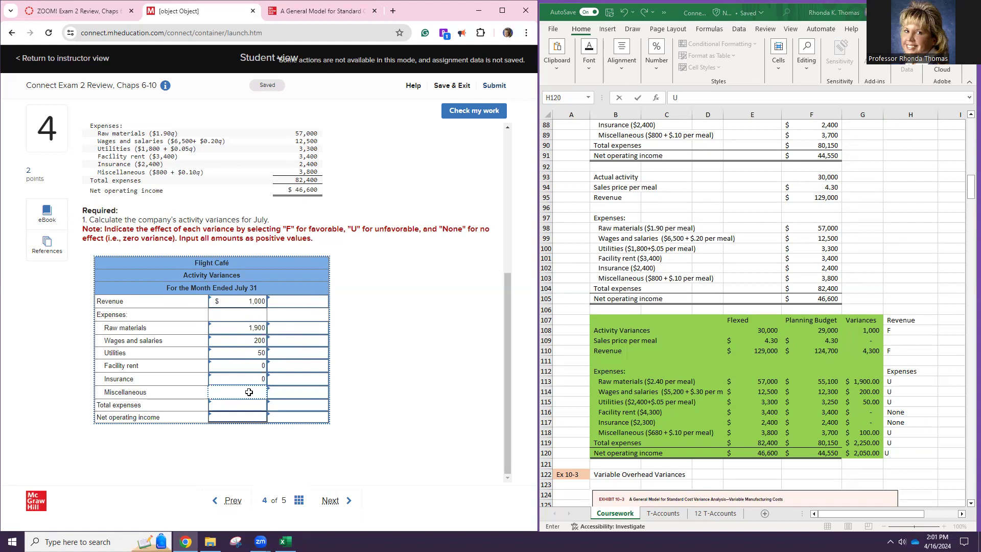
type("100")
Step: Enter variances of 2,250 for total expenses and 2,050 for net operating income in the Connect table
left_click(255, 406)
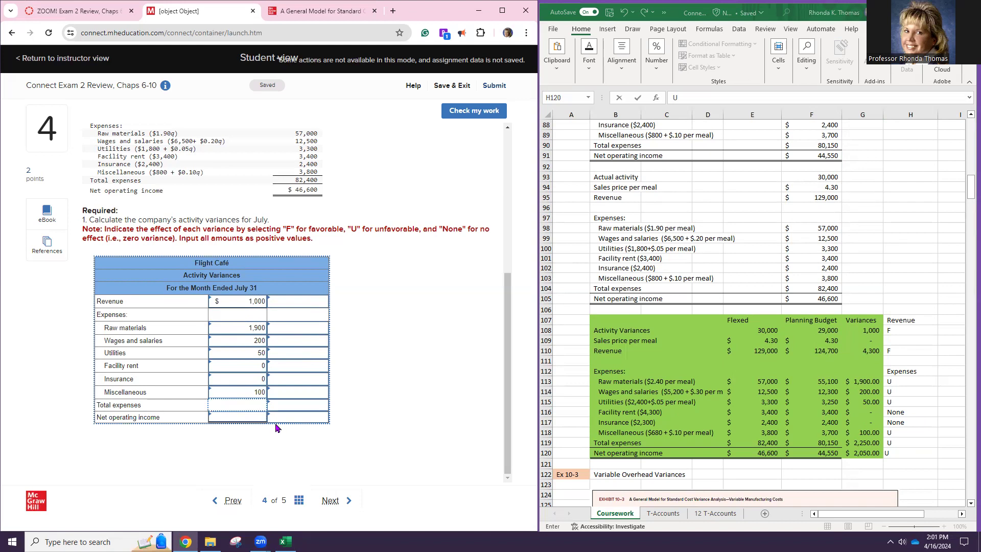
type("2")
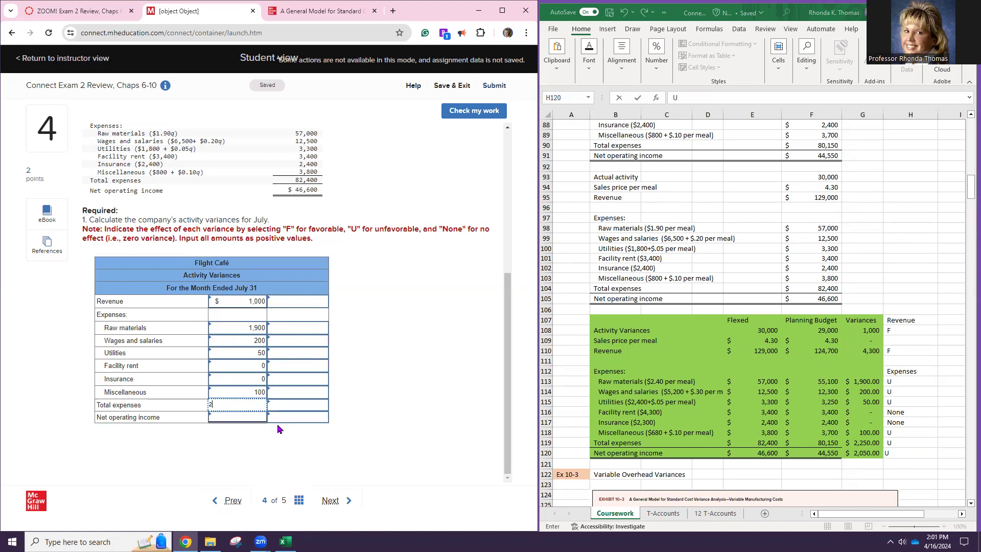
type(",250")
left_click(251, 419)
type("2,050")
key("Tab")
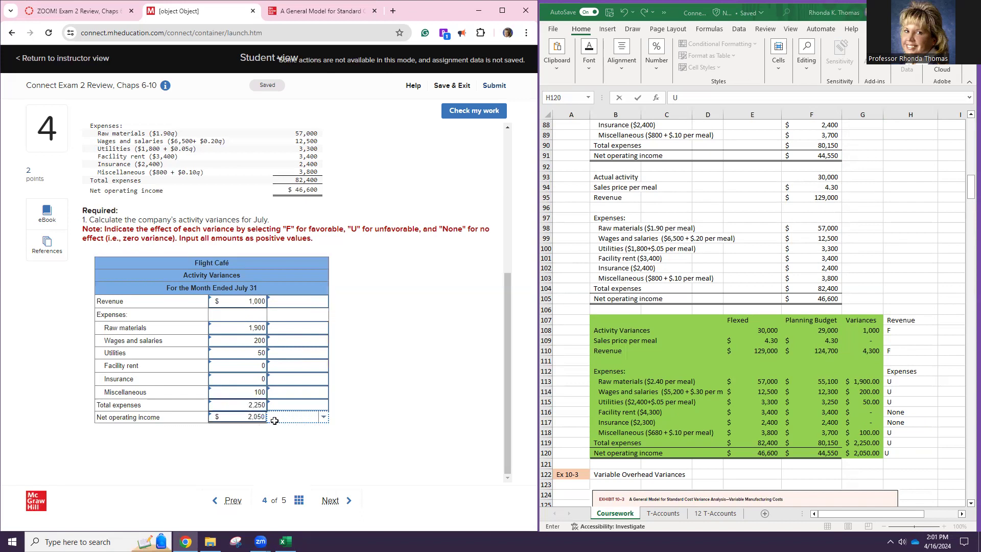
Step: In the Connect activity variances table, set the effect to U for net operating income and total expenses
left_click(320, 418)
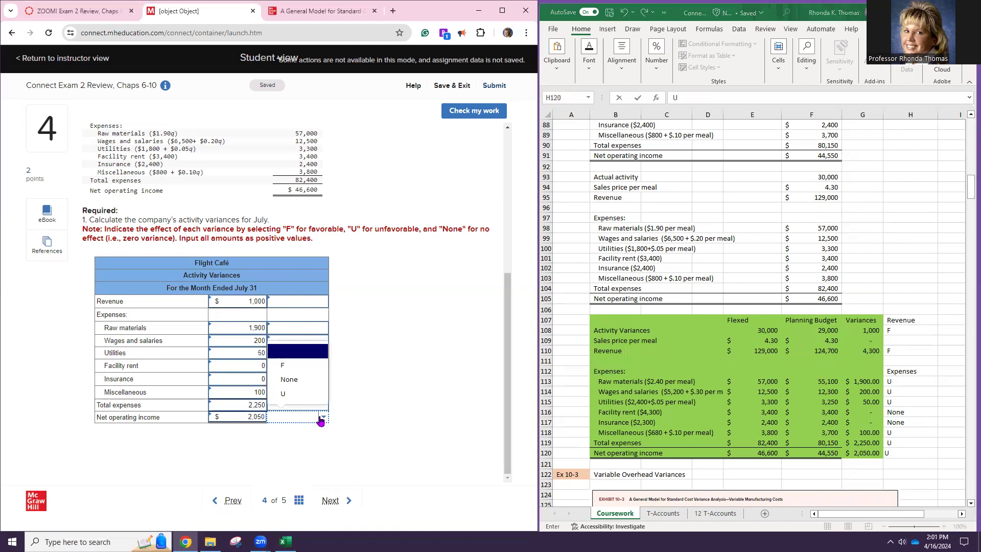
left_click(310, 397)
left_click(322, 404)
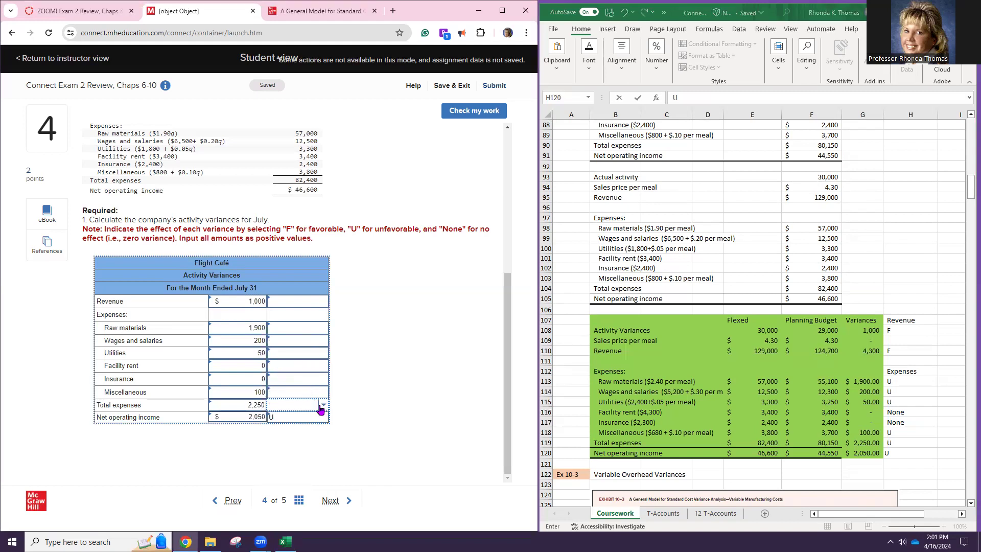
left_click(323, 404)
scroll(321, 434, "down", 1)
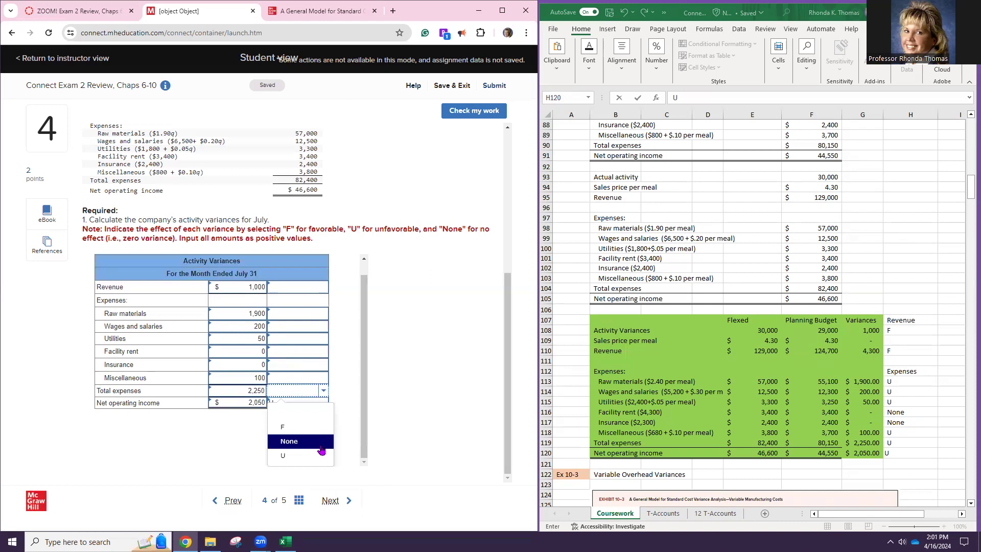
left_click(325, 452)
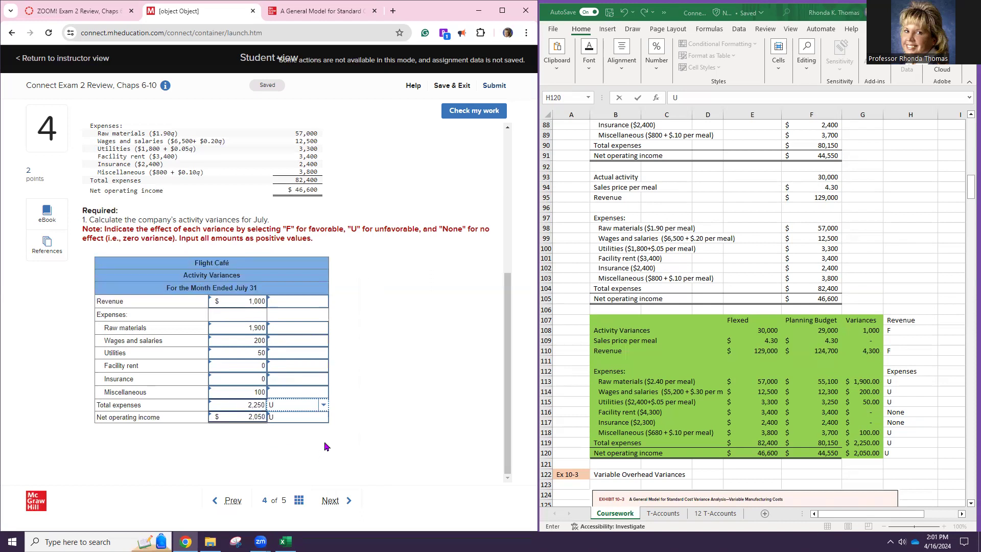
Step: Set the effects in the Connect table to U for miscellaneous and None for insurance and facility rent
left_click(297, 391)
left_click(324, 392)
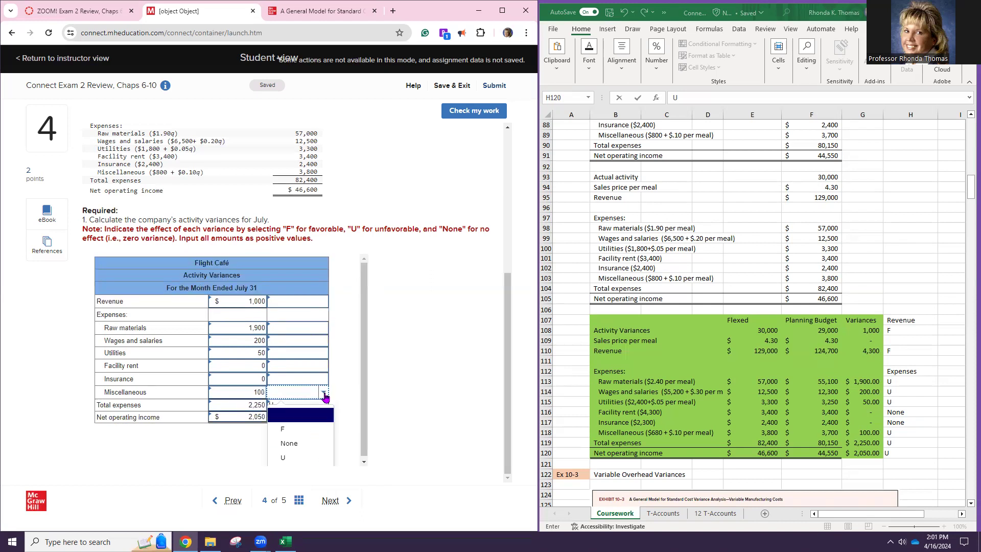
left_click(315, 458)
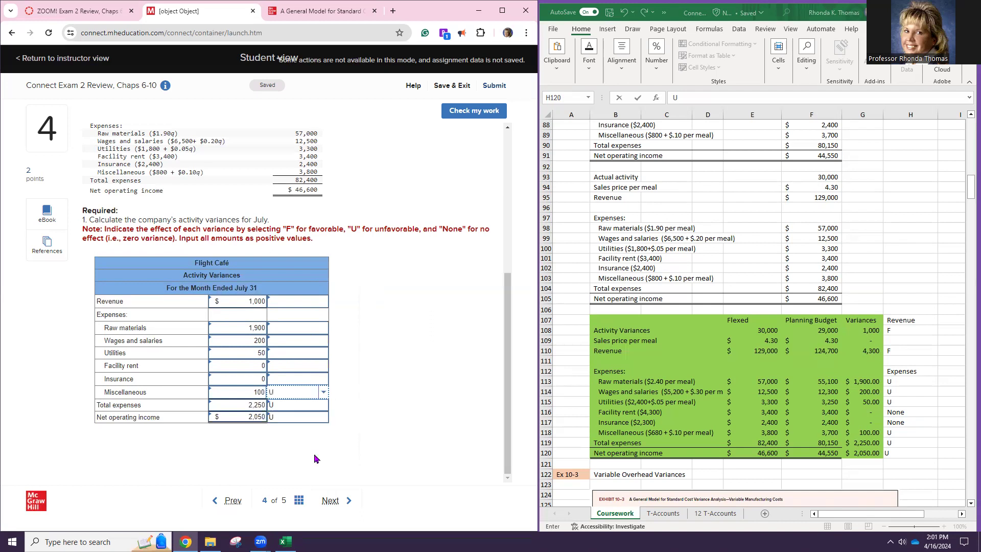
left_click(323, 379)
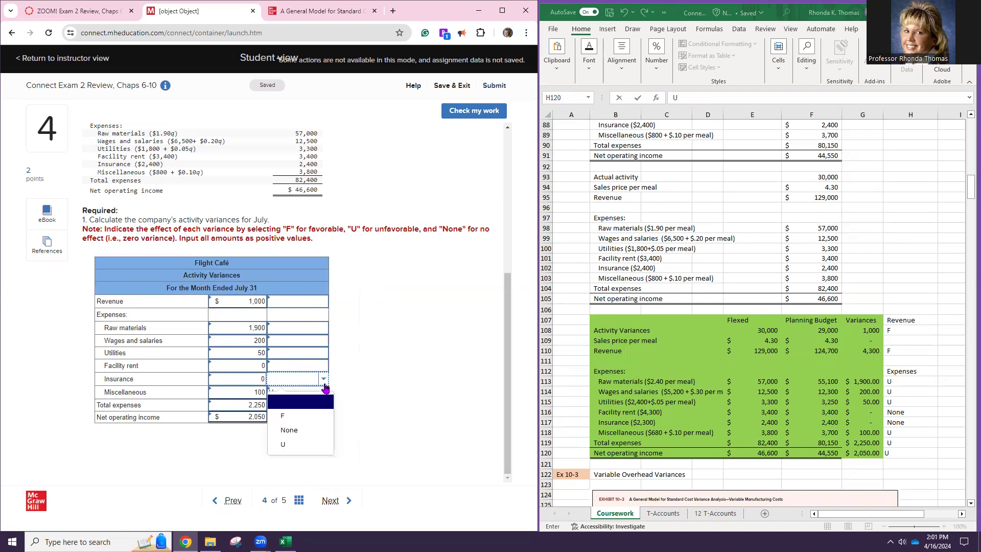
left_click(322, 429)
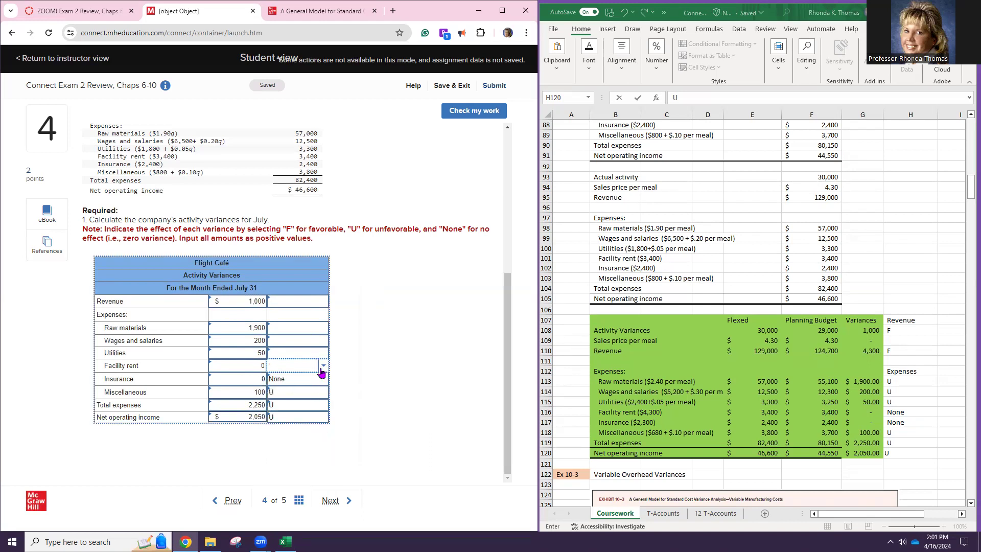
left_click(323, 365)
left_click(308, 418)
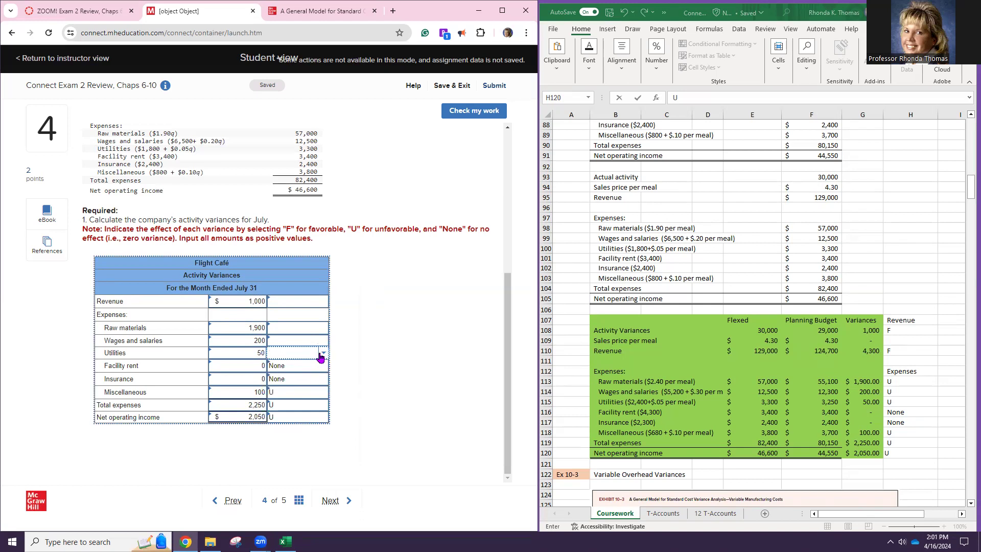
Step: Set the effect to U for utilities, wages and salaries, and raw materials in the Connect table
left_click(322, 356)
left_click(307, 414)
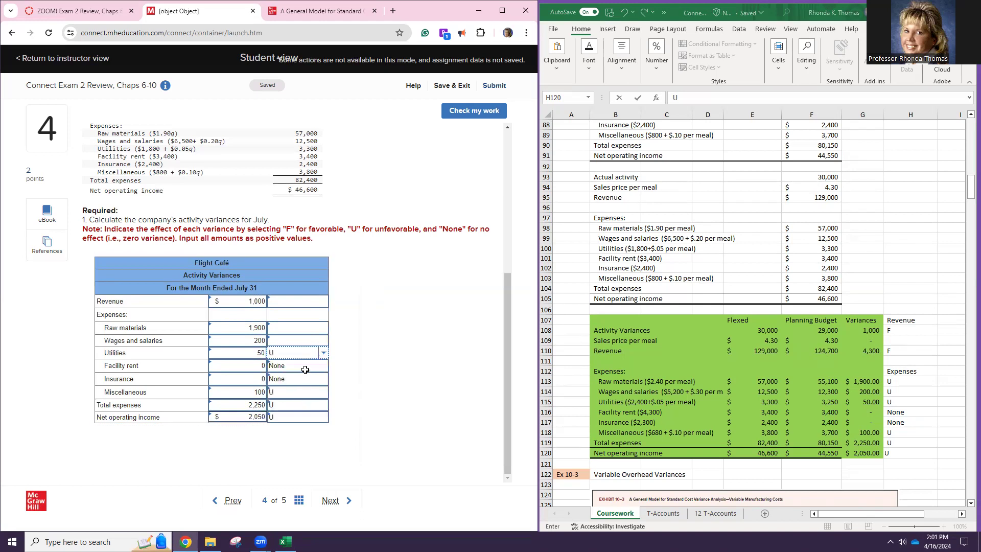
left_click(327, 347)
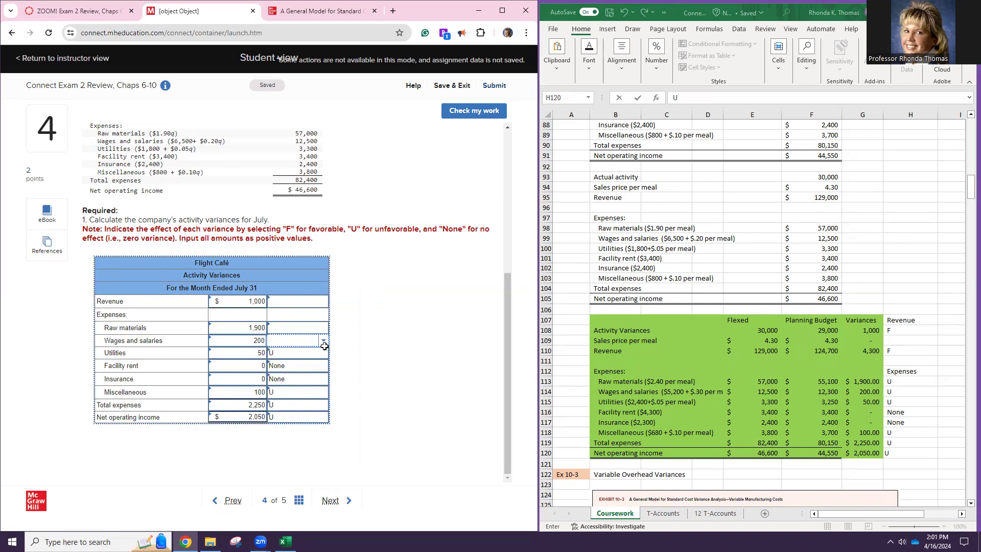
left_click(324, 340)
left_click(304, 403)
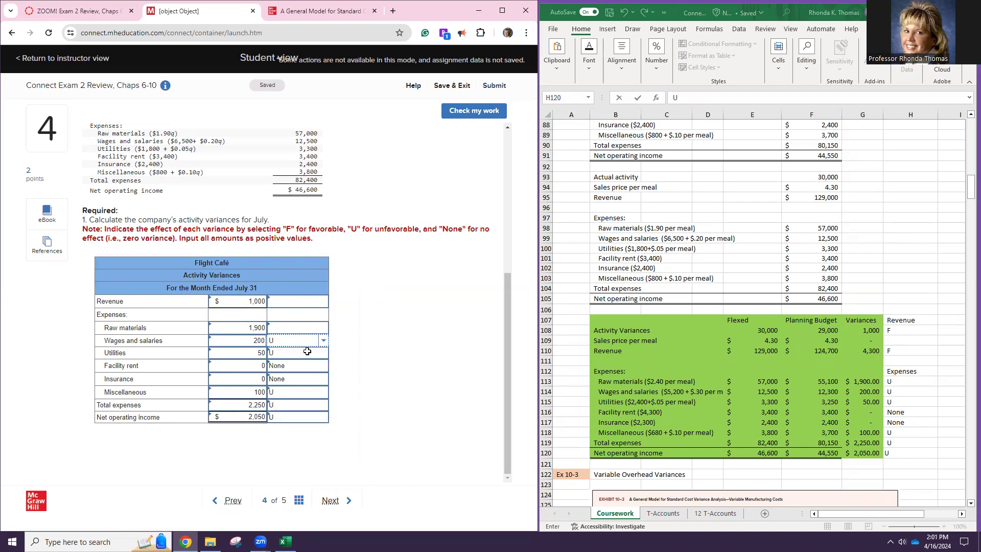
left_click(312, 327)
left_click(323, 328)
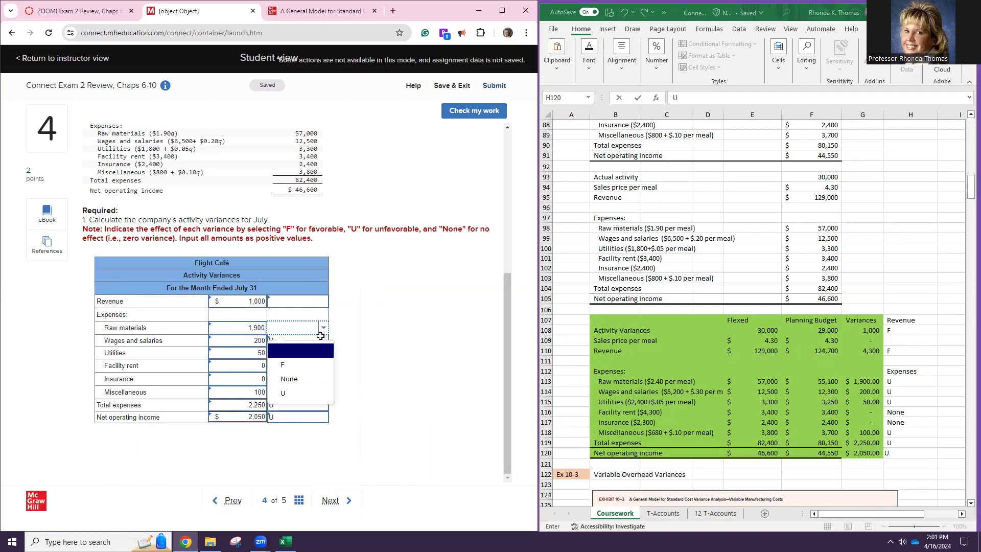
left_click(317, 393)
Step: Set the revenue variance's effect to F and check the work on question 4
left_click(302, 303)
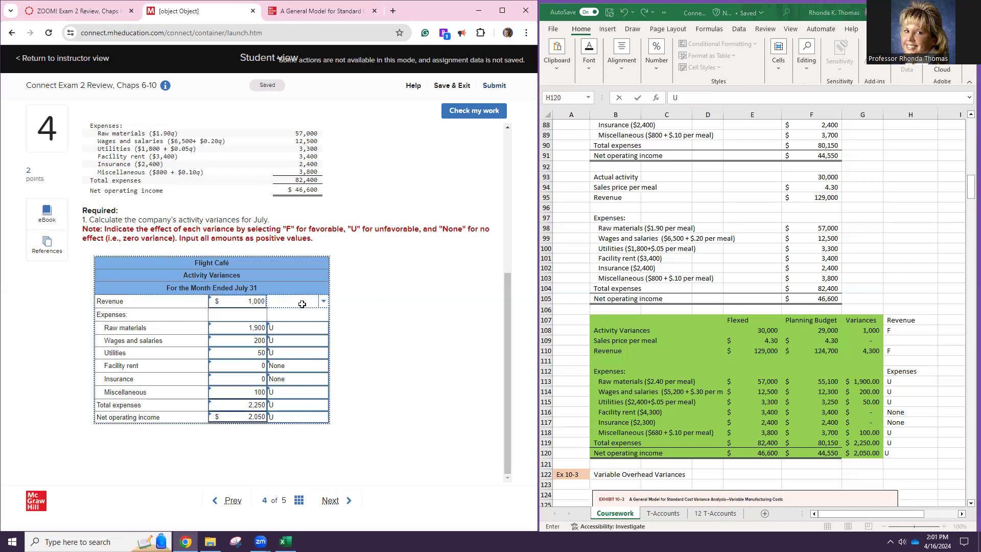
left_click(323, 302)
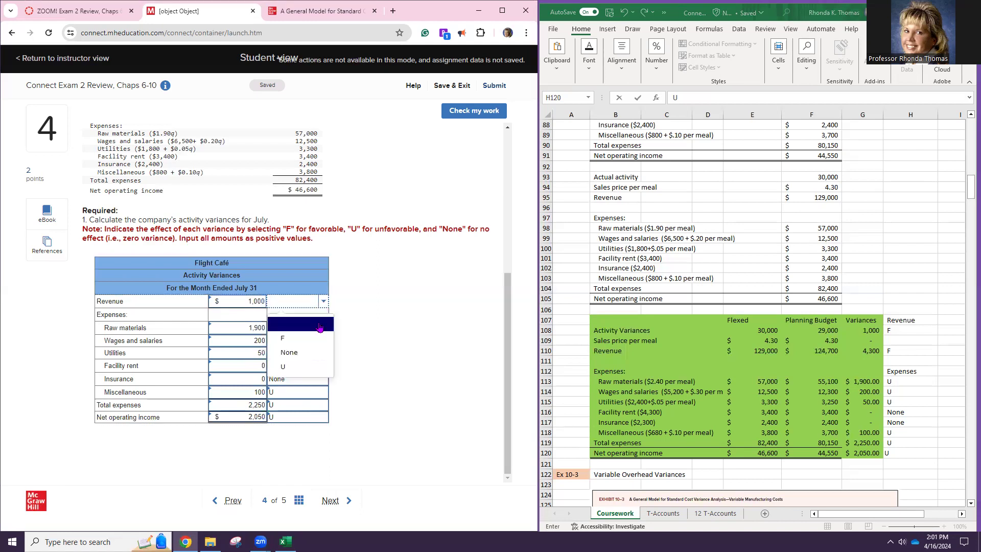
left_click(315, 339)
left_click(462, 112)
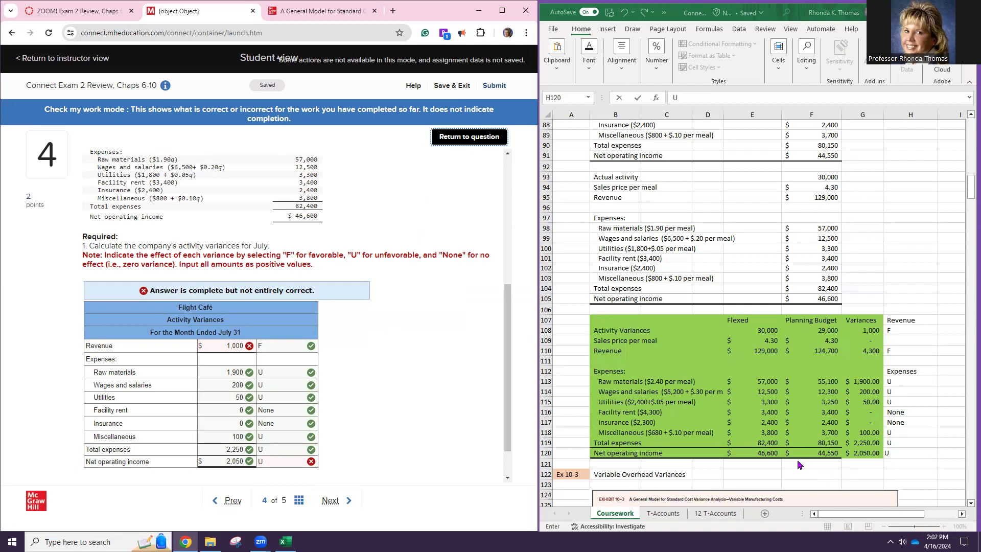
Step: In the Excel worksheet, replace the net operating income indicator in H120 with "F, like revenue"
left_click(915, 453)
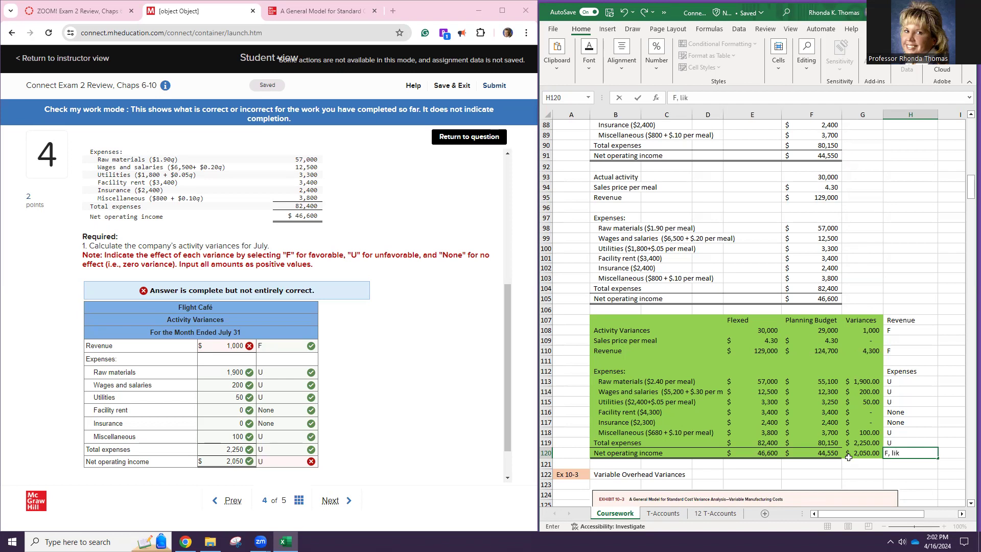
type("nue")
key("Return")
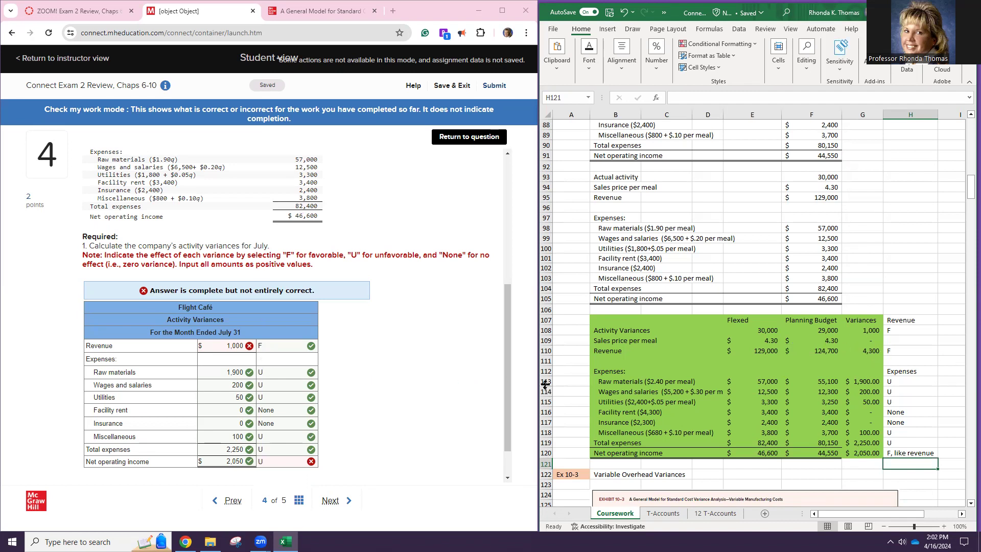
Step: Return to question 4 in Connect, correct the revenue variance to 4,300 and recheck the work
left_click(479, 145)
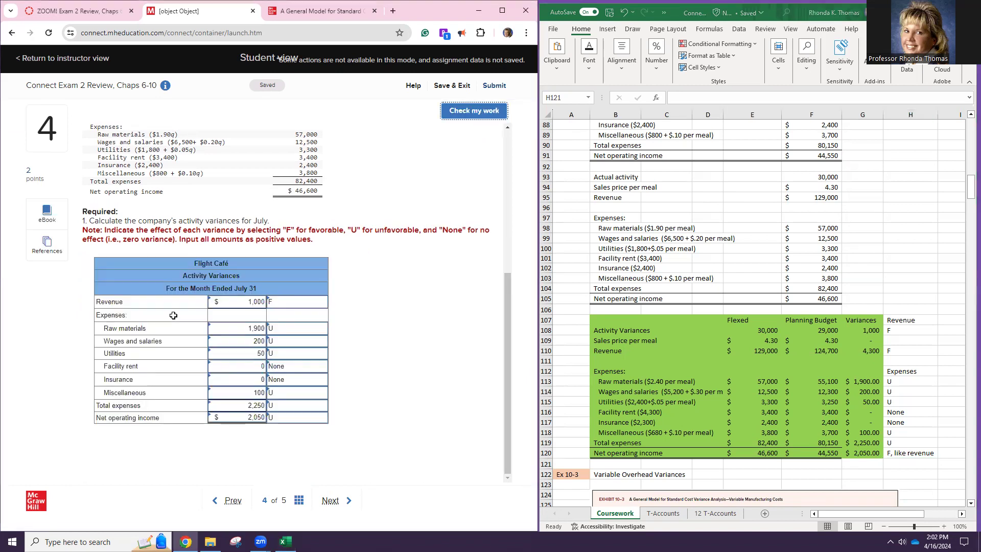
left_click(237, 302)
type("4,300")
left_click(465, 114)
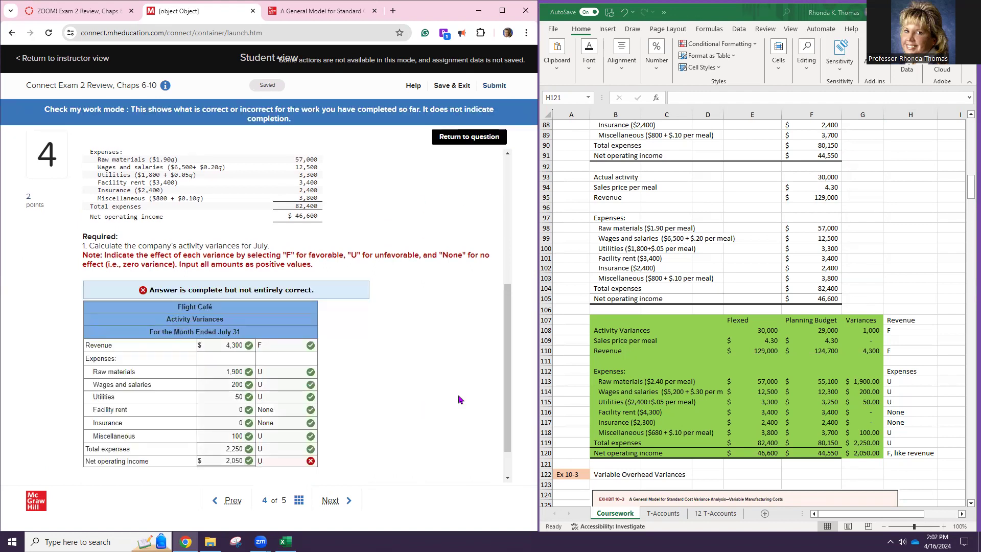
Step: Return to the question, change the net operating income effect to F and check the work again
left_click(492, 137)
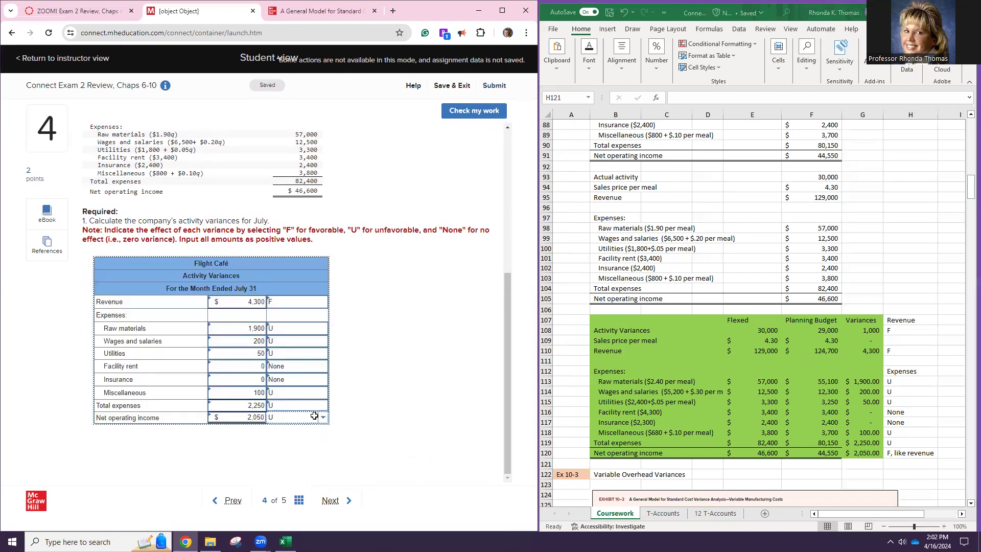
left_click(314, 416)
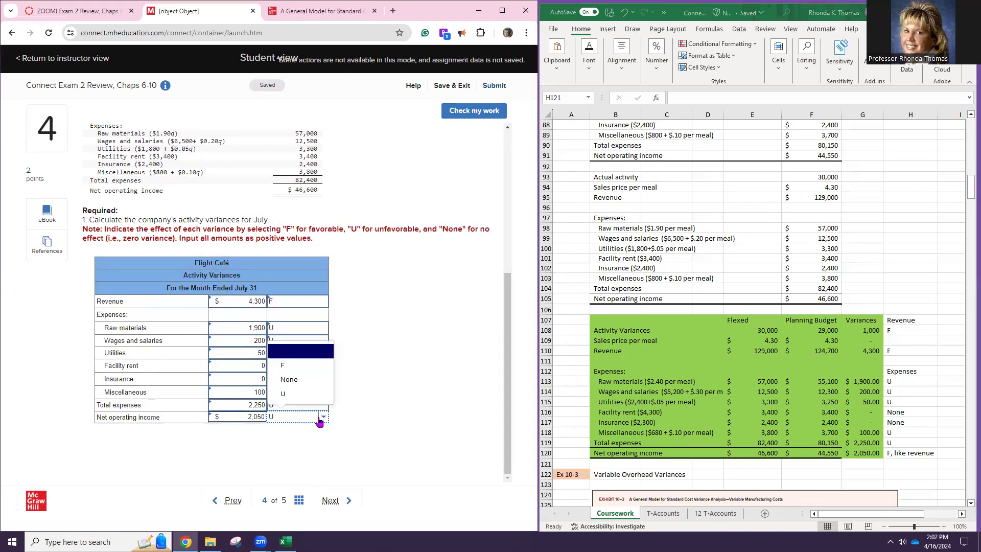
left_click(303, 371)
left_click(467, 113)
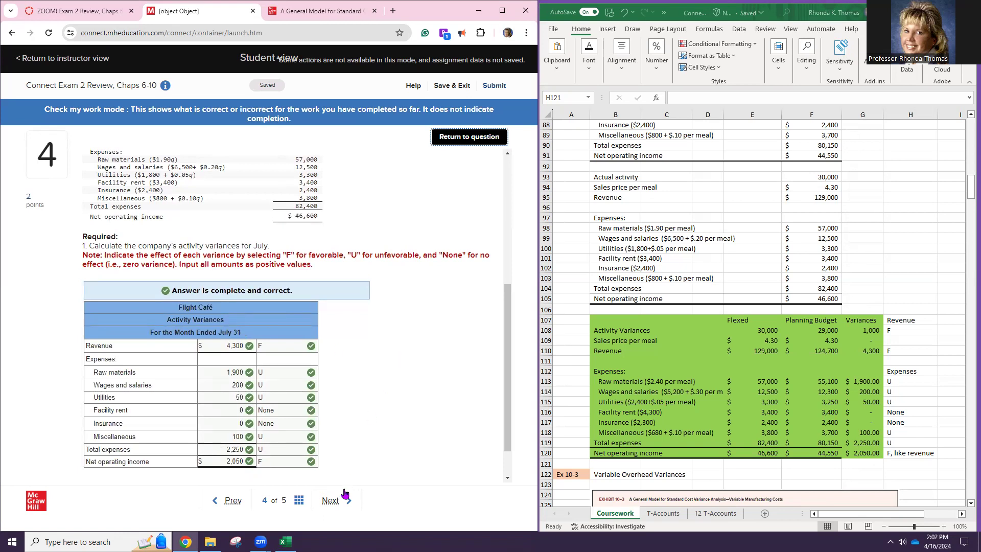
Step: Go to question 5 in Connect and bring up the matching Ex 10-3 variable overhead section in the worksheet
left_click(338, 504)
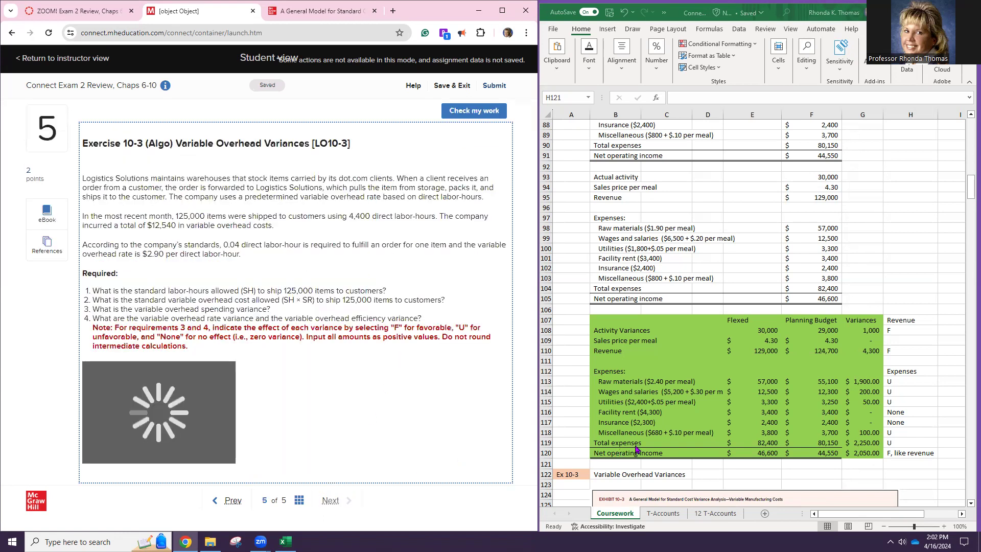
scroll(666, 416, "down", 2)
scroll(666, 416, "down", 5)
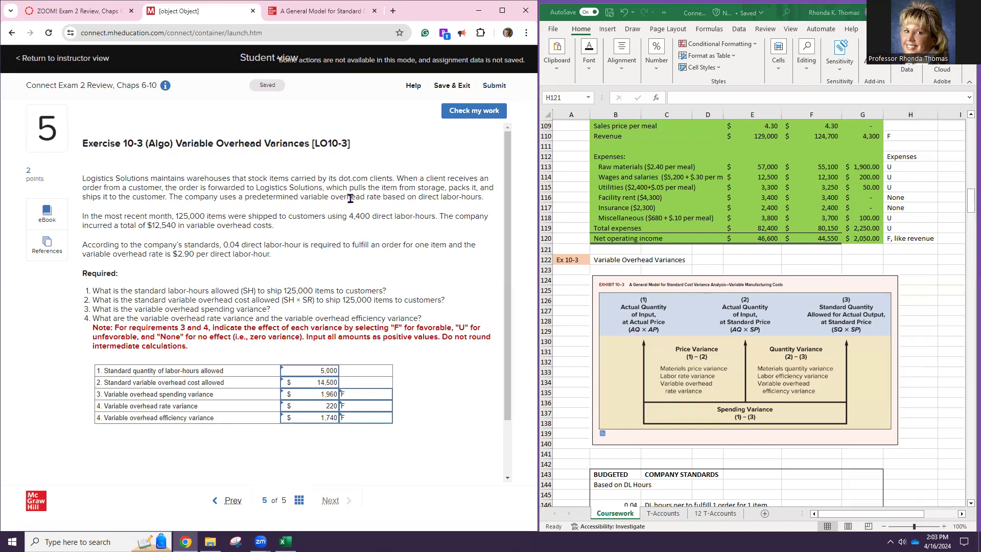
Step: Highlight "direct labor-hours" as the overhead rate's basis in question 5's problem text
left_click_drag(418, 197, 462, 202)
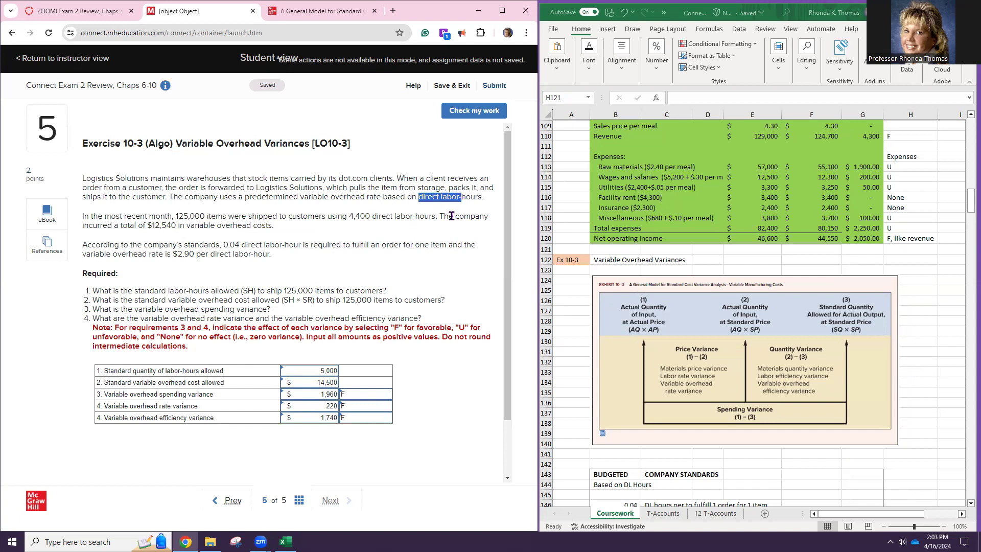
left_click(419, 190)
left_click_drag(419, 197, 487, 198)
Step: Review the Ex 10-3 actuals in the worksheet: items shipped, direct labor hours used and total variable overhead costs in B153:B155
scroll(664, 327, "down", 6)
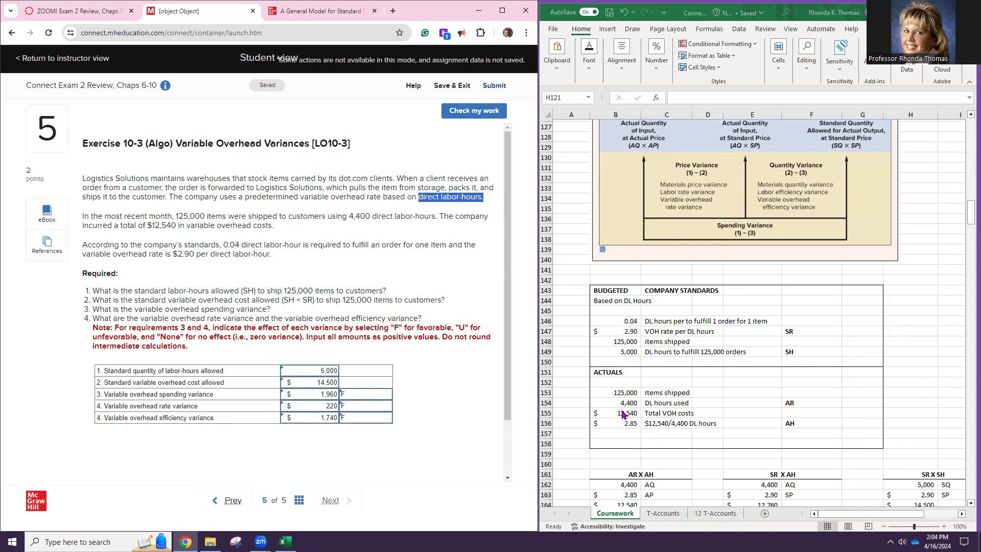
left_click(628, 391)
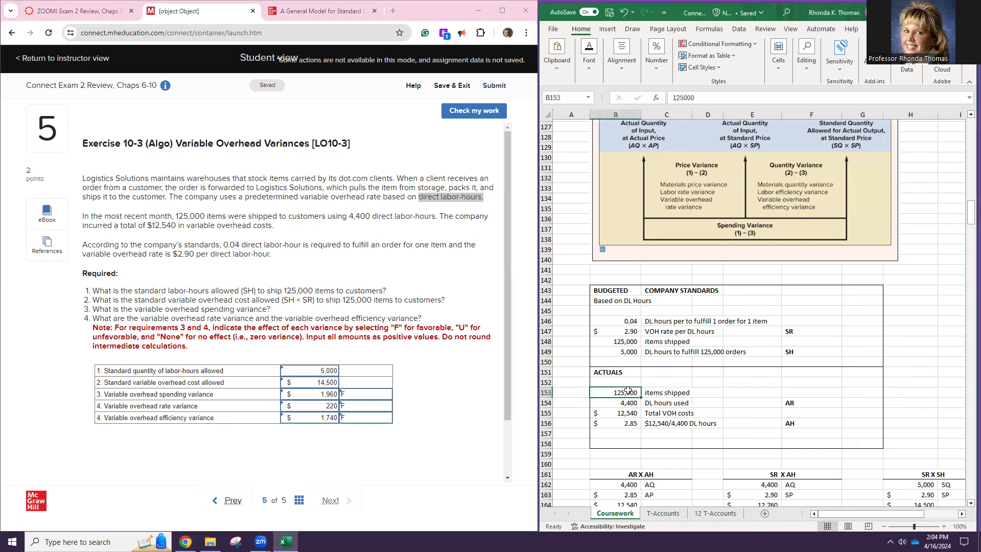
left_click(619, 406)
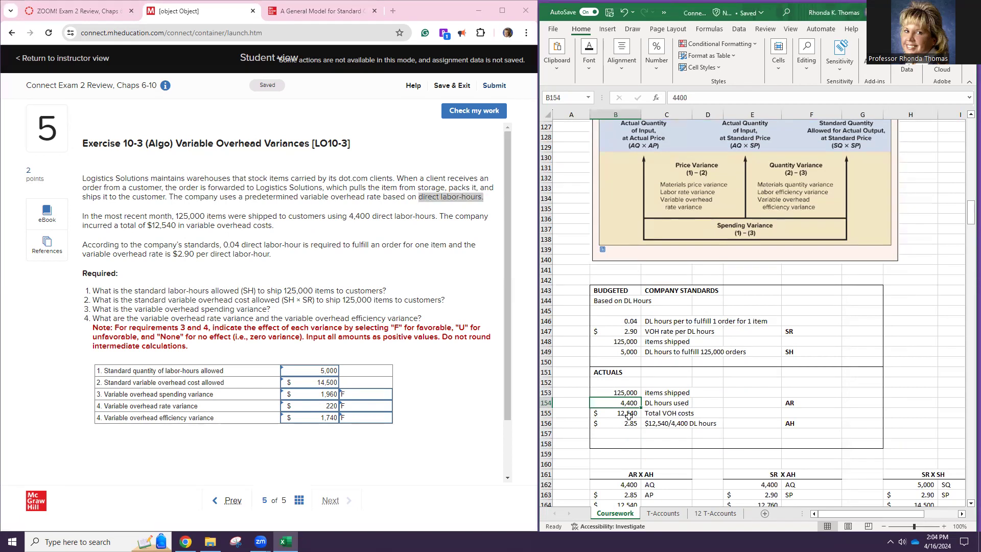
left_click(630, 418)
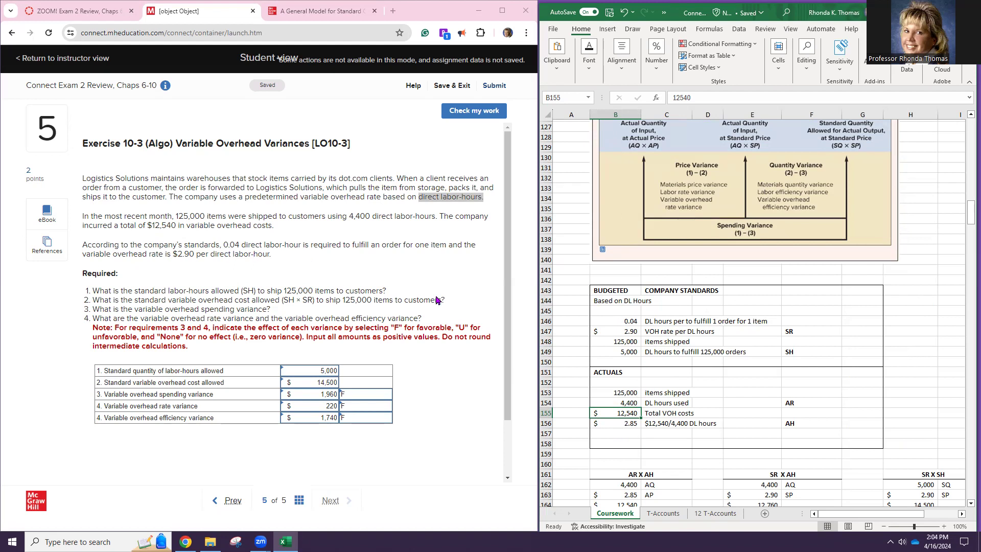
Step: Review the budgeted company standards in B146:B148 and inspect the formula for standard direct labor hours in B149
left_click(608, 319)
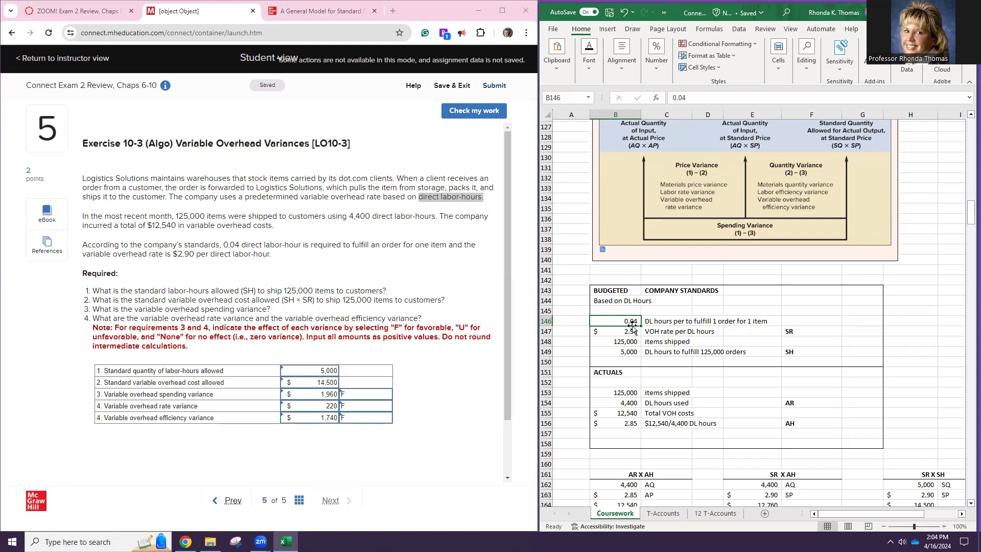
left_click(630, 334)
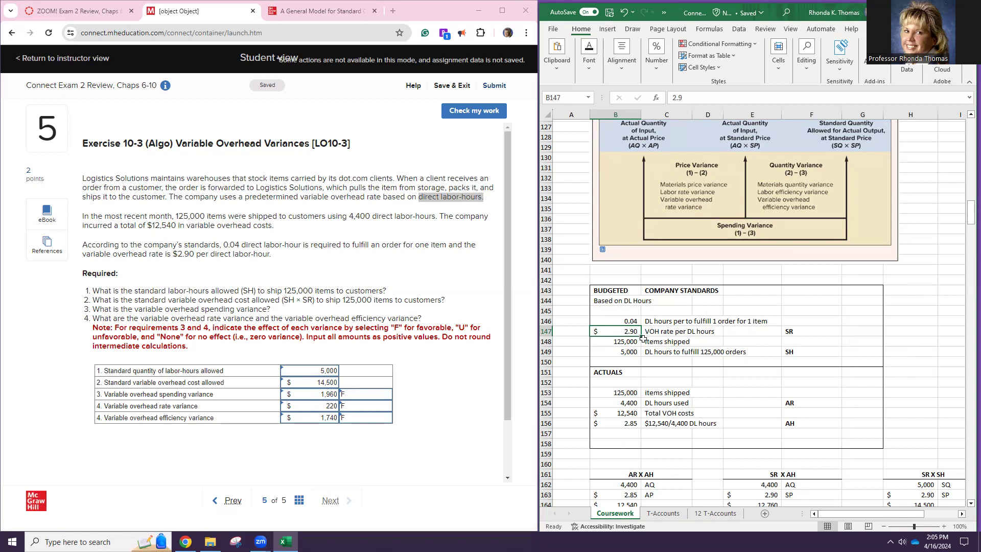
double_click(628, 352)
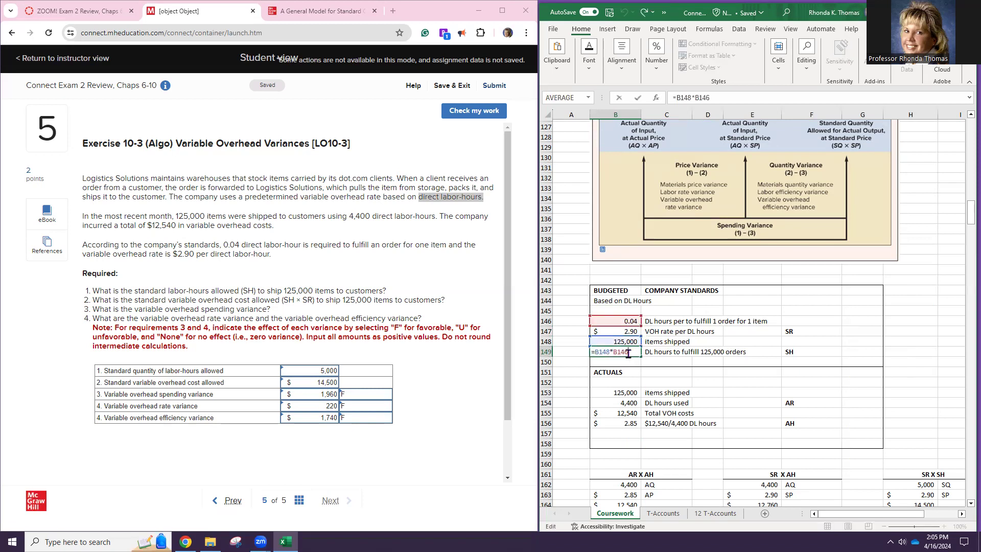
left_click(664, 364)
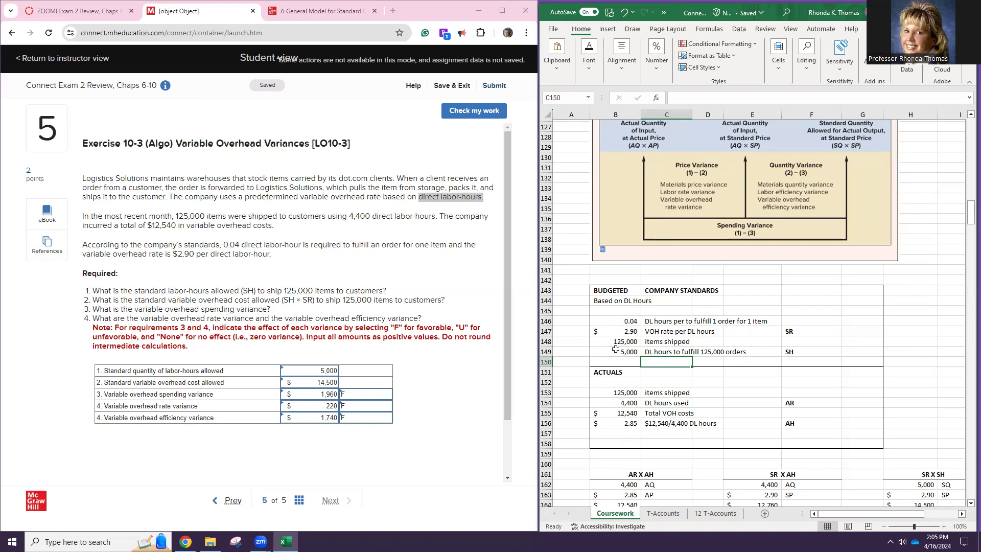
left_click(617, 341)
left_click(677, 341)
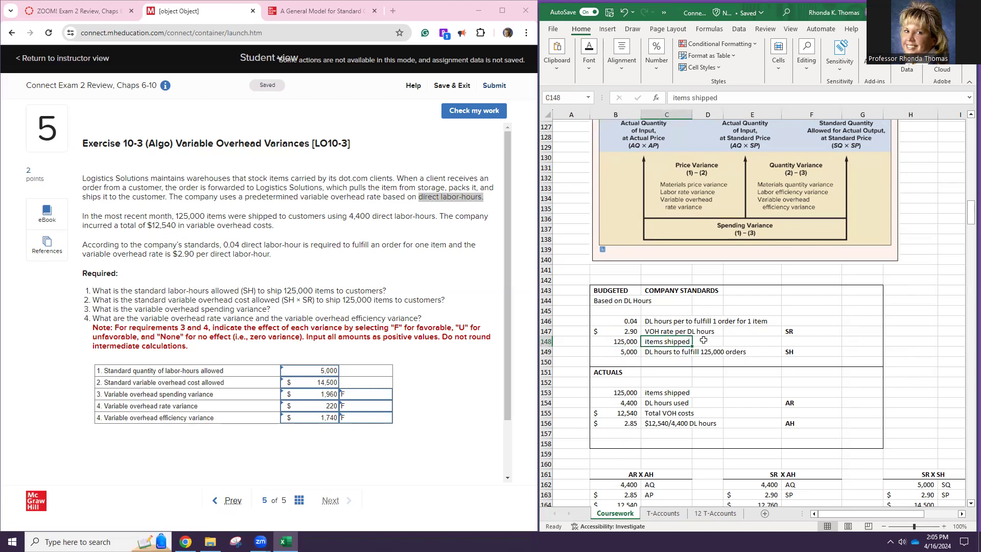
Step: Change the items shipped label in C148 to "actual items shipped"
left_click(678, 99)
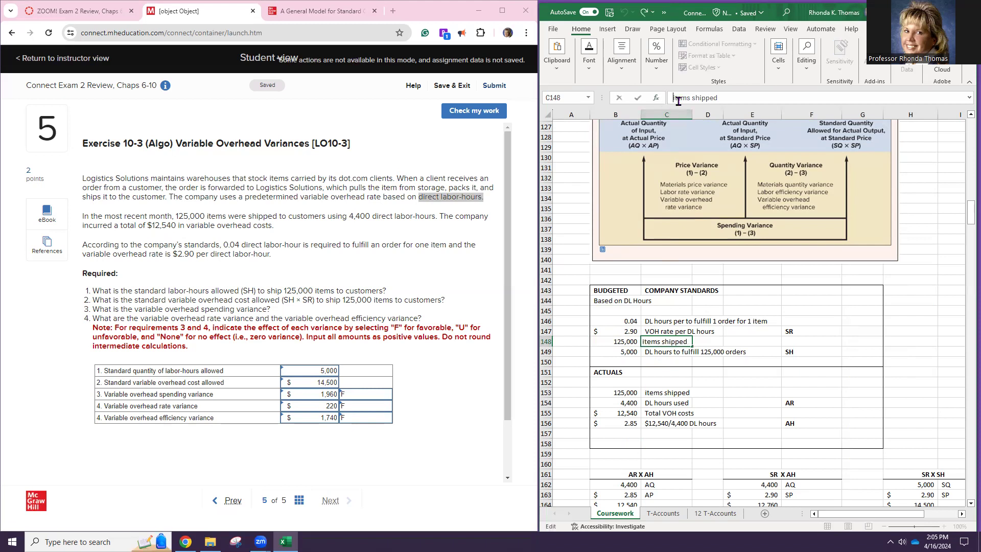
type("actual")
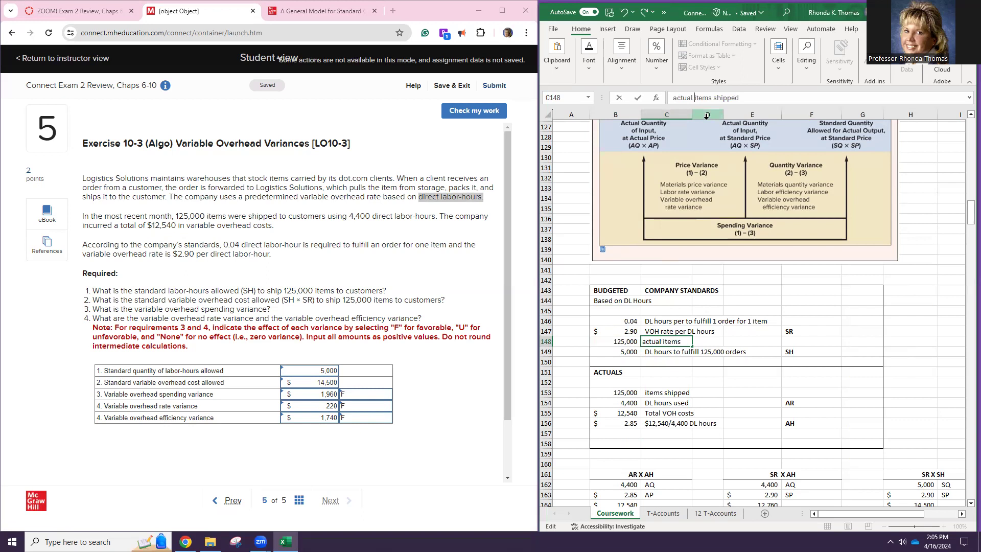
key("Return")
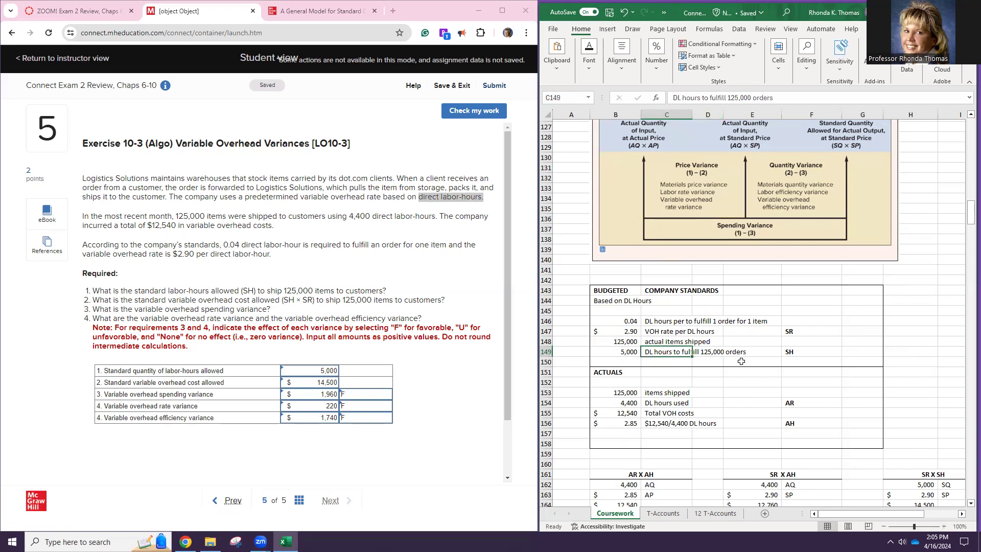
Step: Inspect the standard direct labor hours formula in B149 and compare it with question 5's standard quantity of labor-hours answer in Connect
double_click(629, 352)
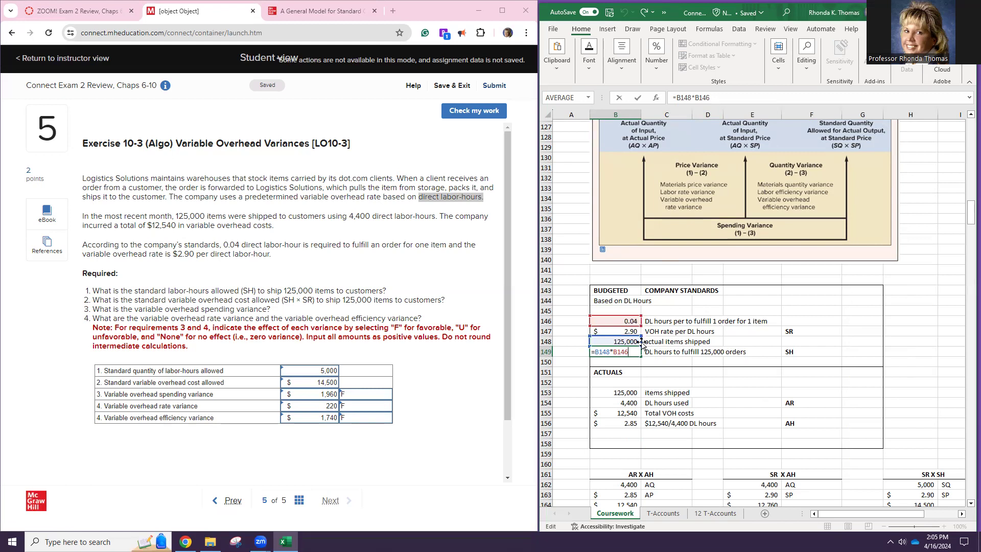
key("Return")
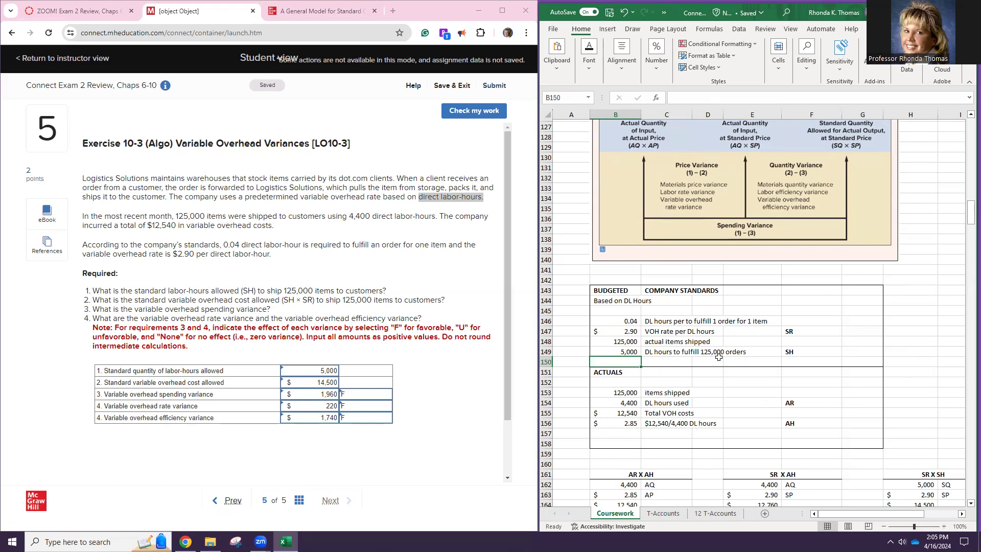
left_click(824, 351)
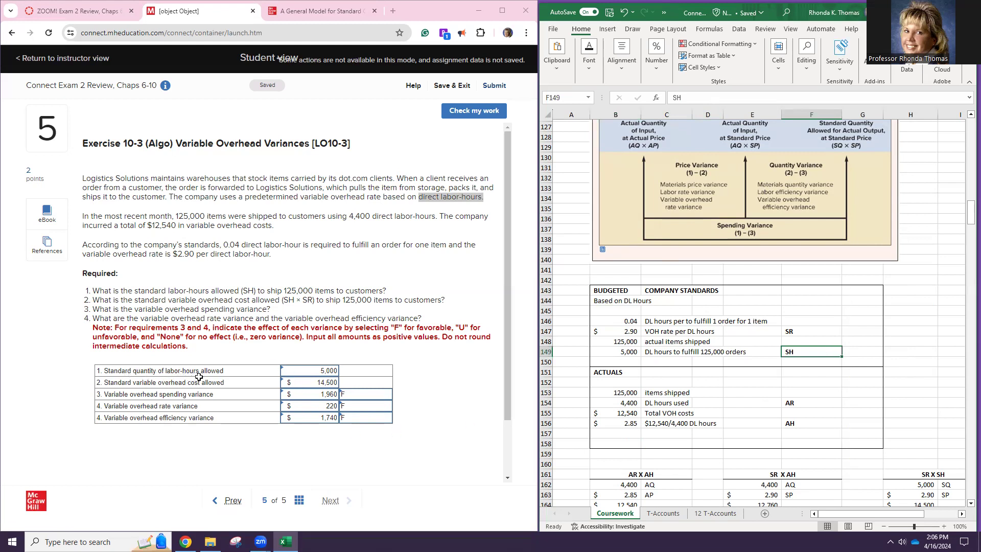
left_click(309, 369)
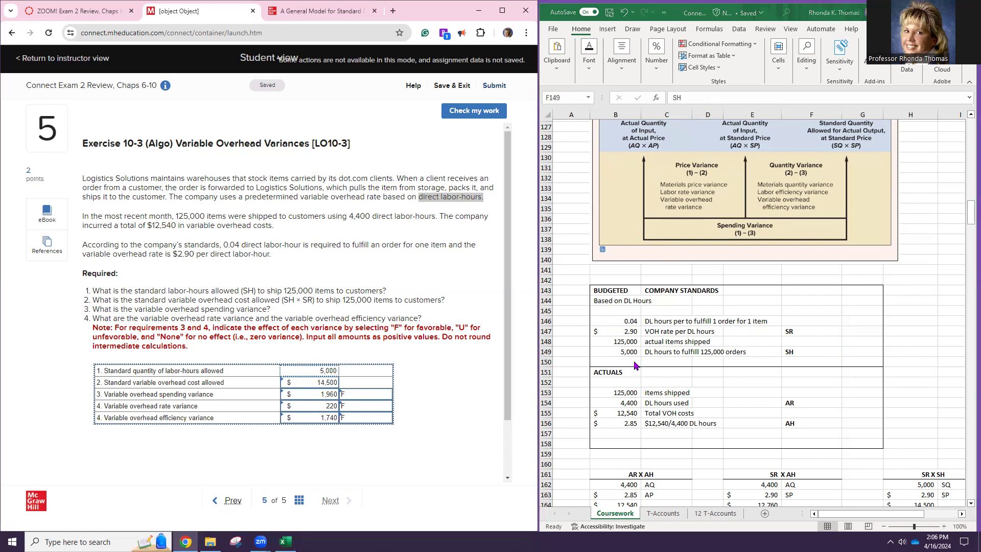
Step: Fill the standard direct labor hours row B149:F149 with light green
left_click_drag(627, 356, 815, 352)
left_click(589, 54)
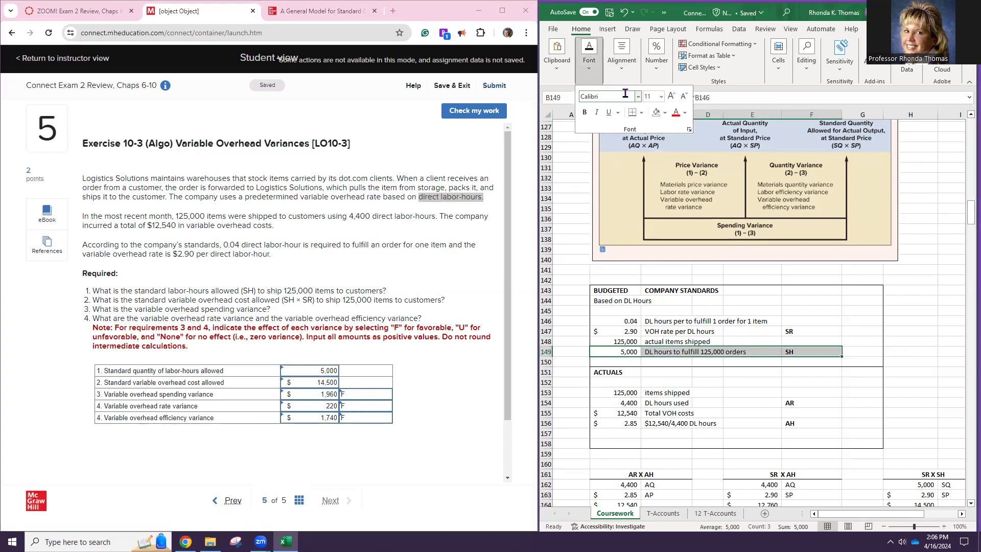
left_click(666, 113)
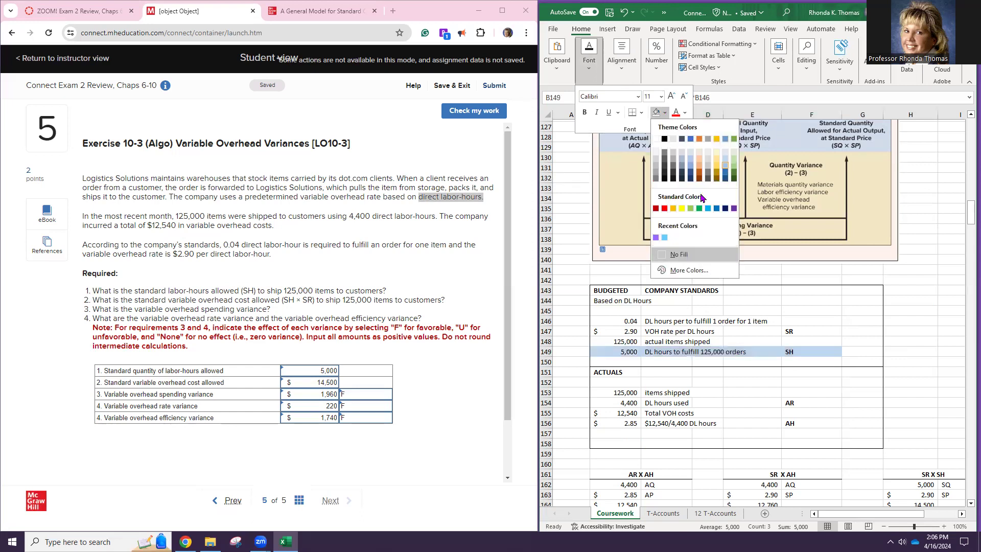
left_click(691, 207)
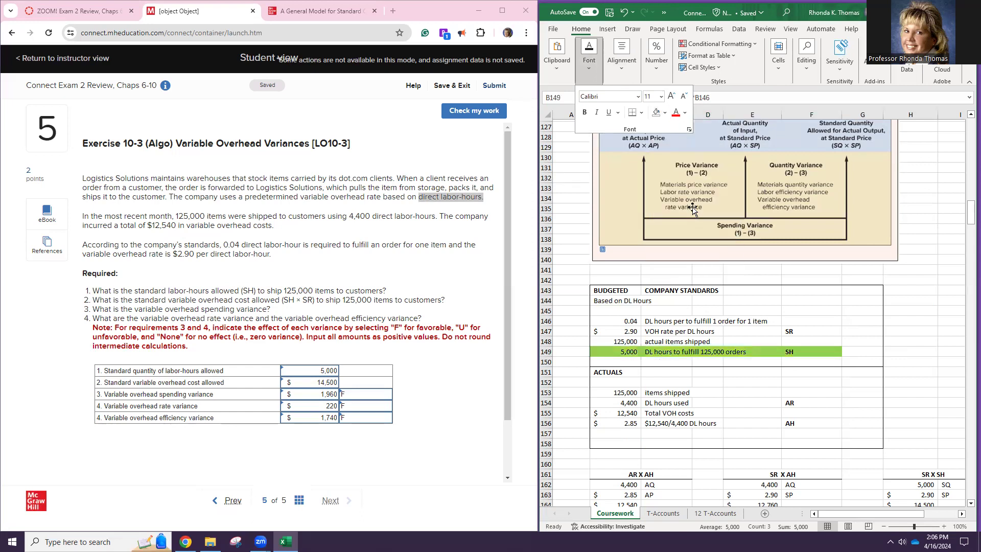
left_click(684, 398)
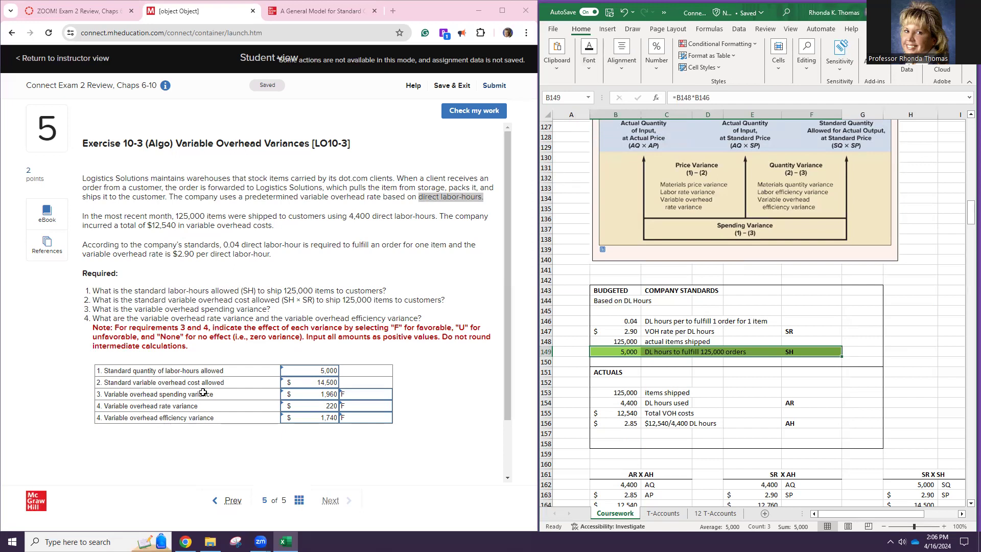
Step: Apply the same light green fill to the SR X SH standard variable overhead cost in H164
scroll(843, 393, "down", 3)
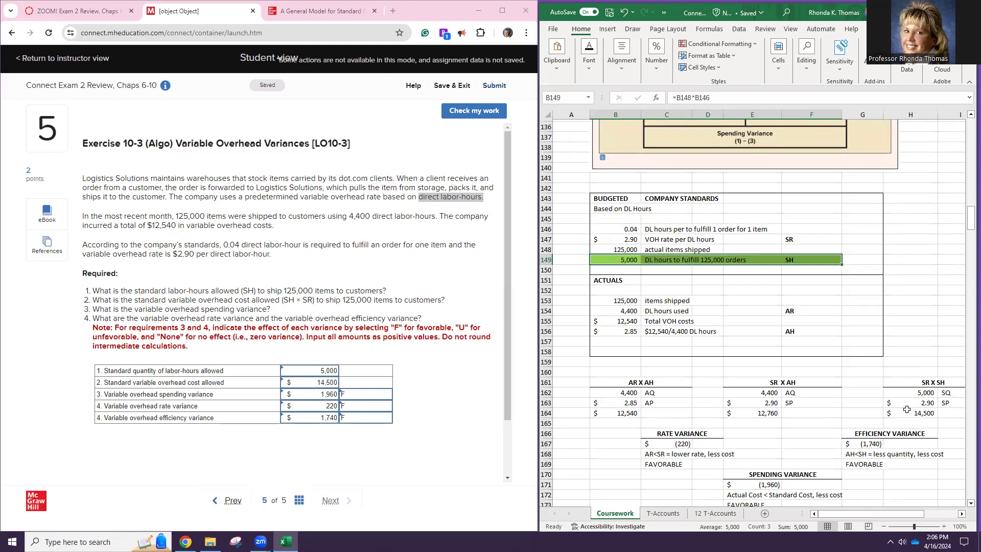
left_click(903, 413)
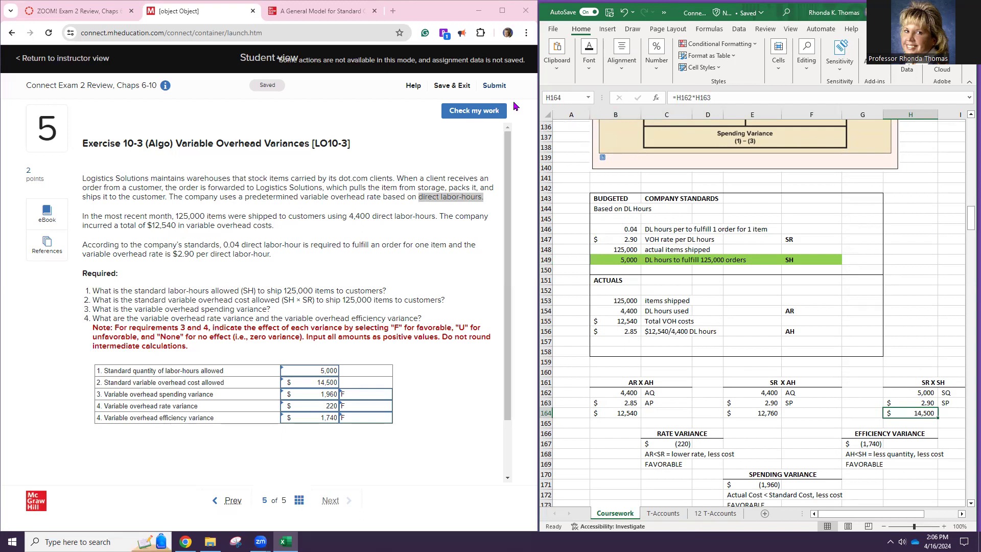
left_click(595, 59)
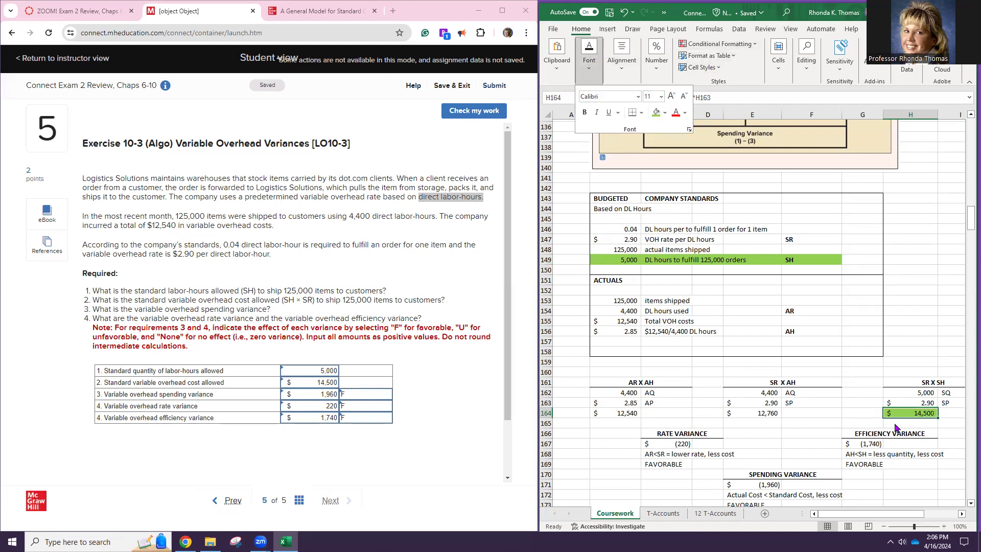
Step: Relabel the SR X SH inputs as SH in I162 and SR in I163
scroll(881, 423, "up", 1)
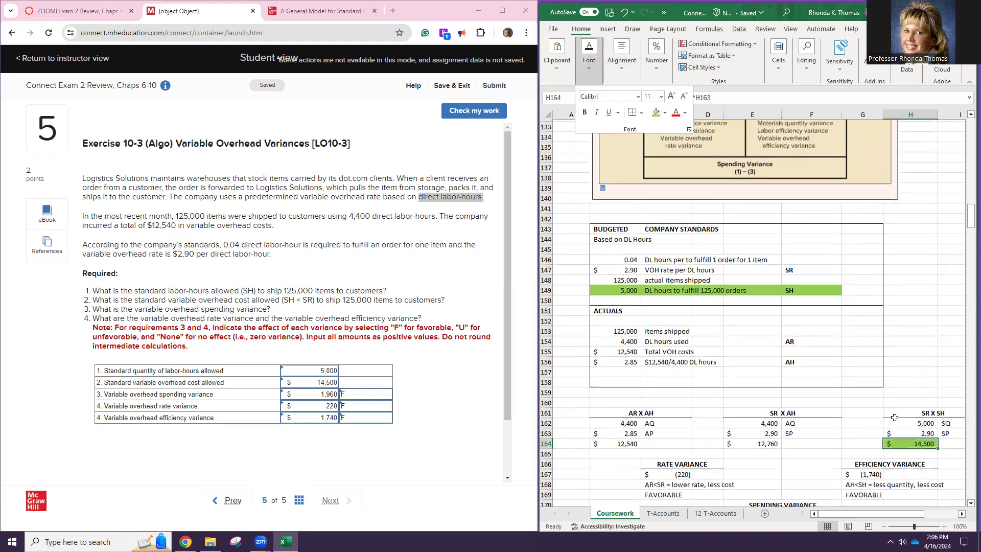
double_click(949, 422)
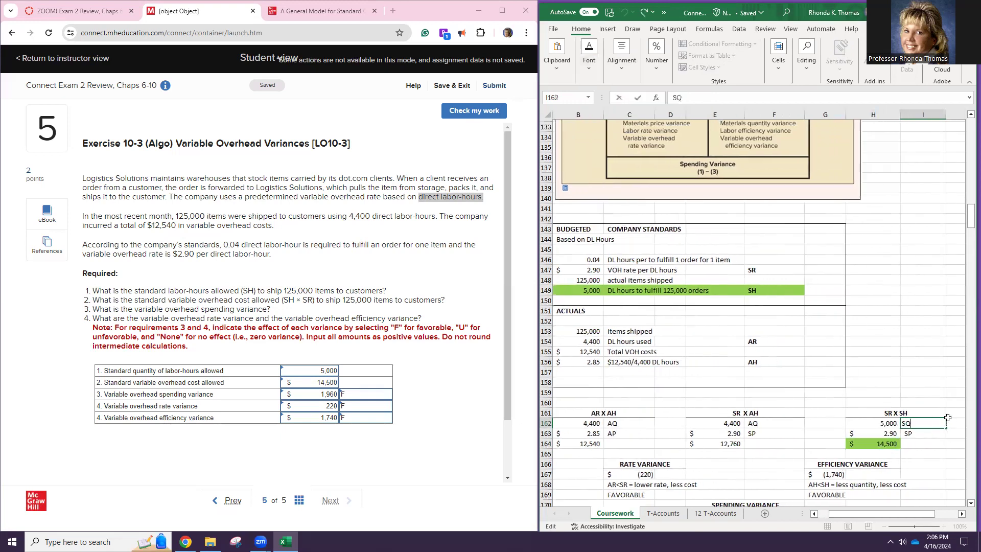
key("BackSpace")
key("Return")
type("SR")
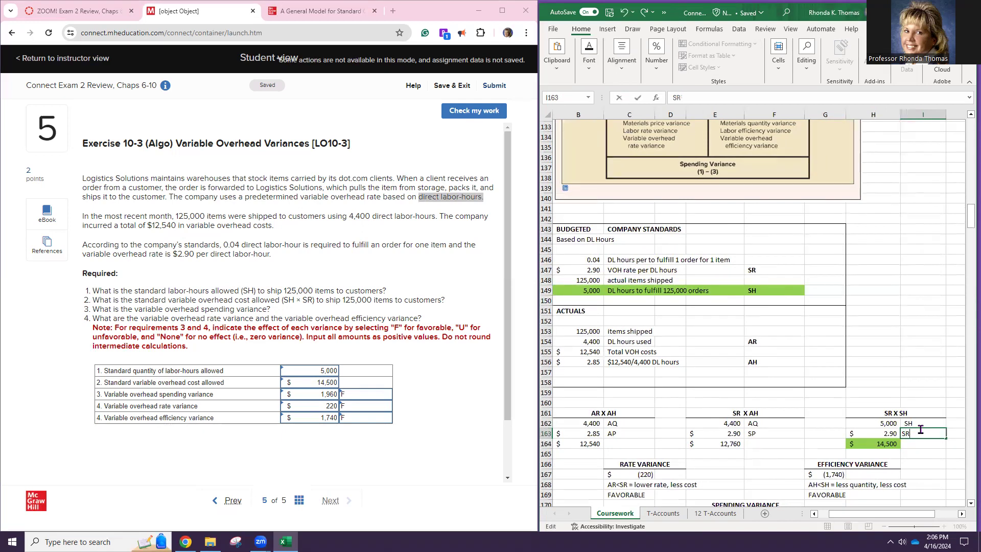
Step: Relabel the SR X AH inputs as AH in F162 and SR in F163
left_click(762, 427)
type("A")
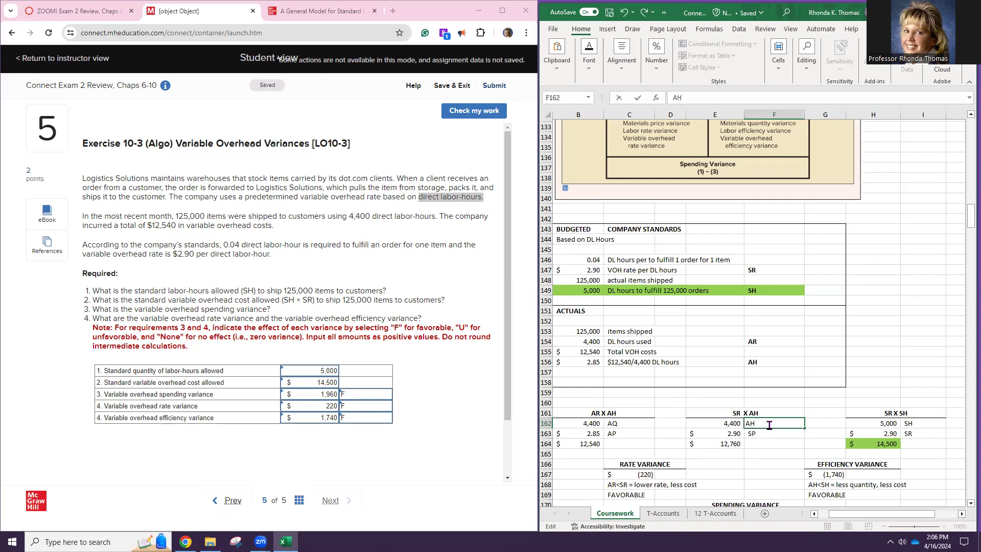
left_click(762, 433)
double_click(761, 434)
key("BackSpace")
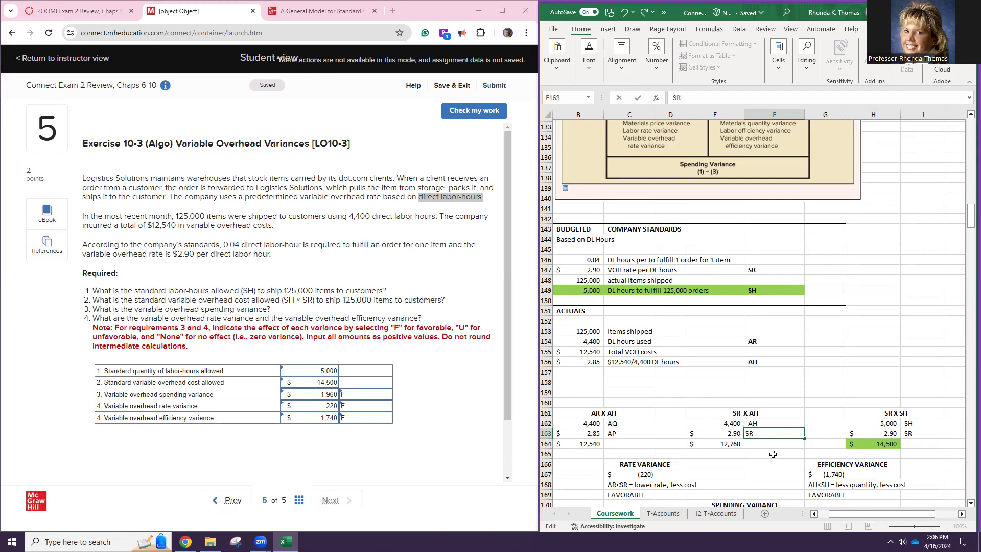
Step: Relabel the AR X AH inputs as AH in C162 and AR in C163
double_click(634, 423)
key("BackSpace")
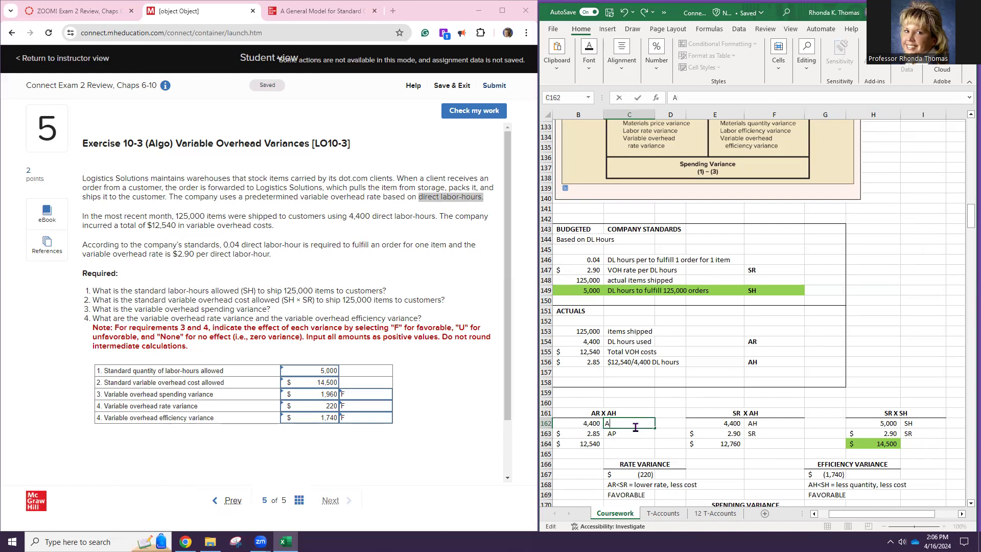
type("H")
double_click(628, 433)
key("BackSpace")
type("R")
key("Return")
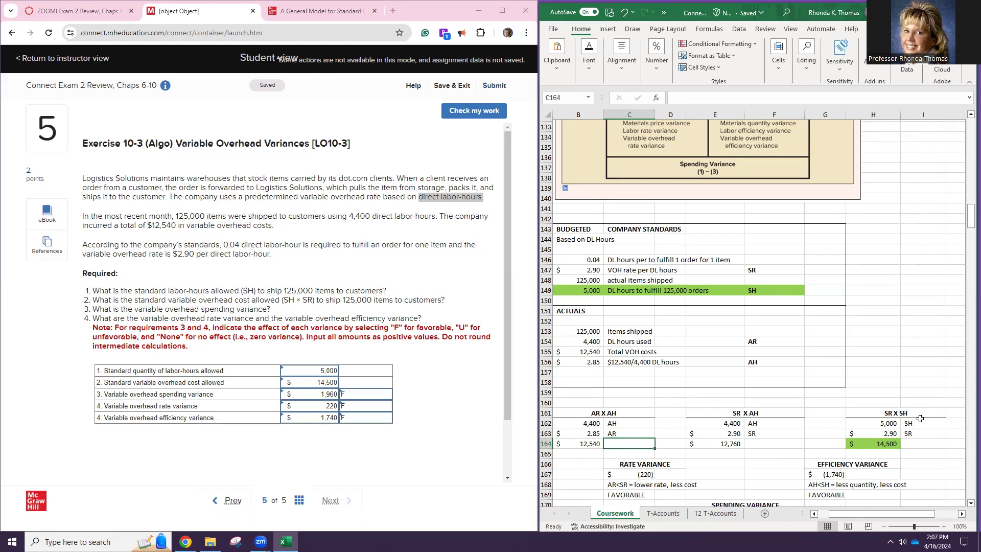
Step: Correct the actuals labels so the cost per DL hour row in F156 reads AR and the DL hours used row in F154 reads AH
left_click(884, 422)
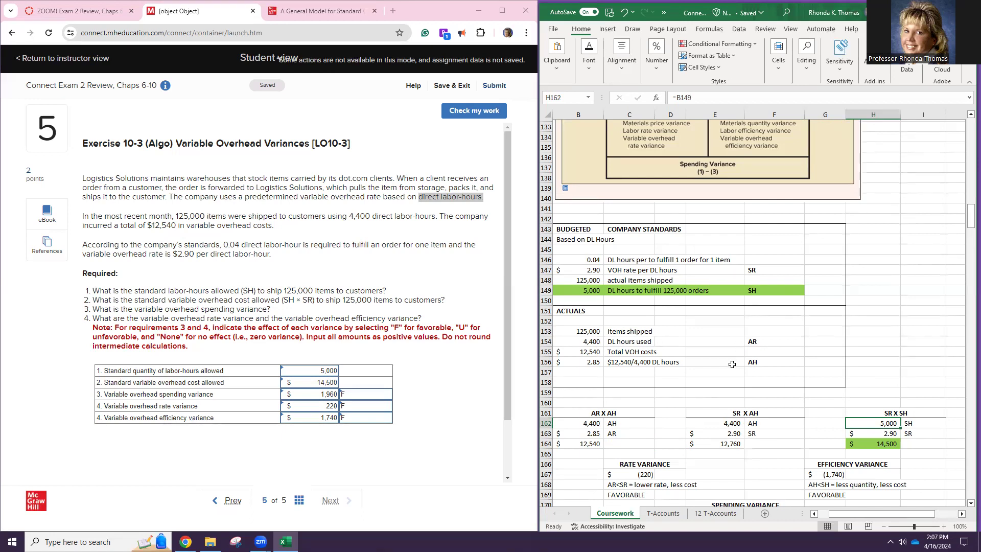
left_click(759, 362)
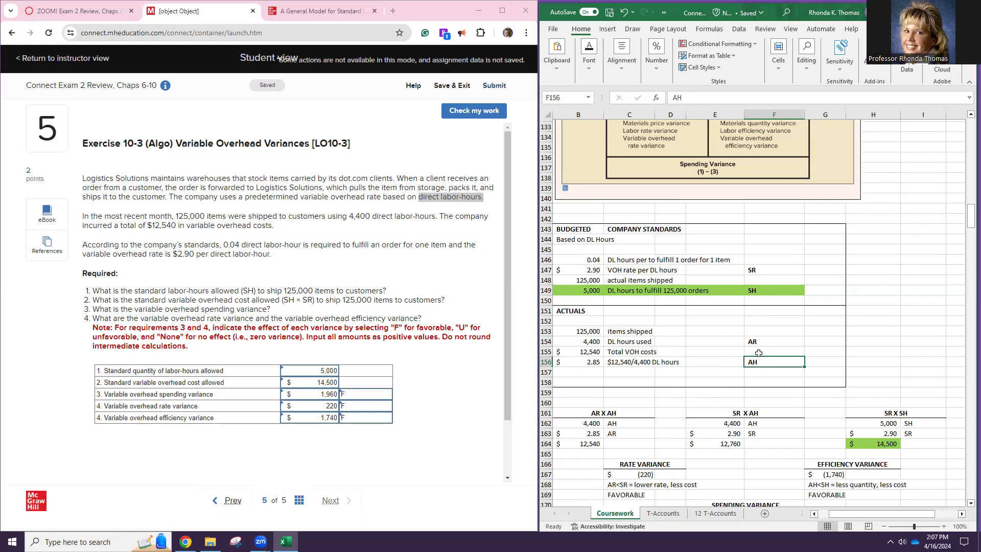
type("A")
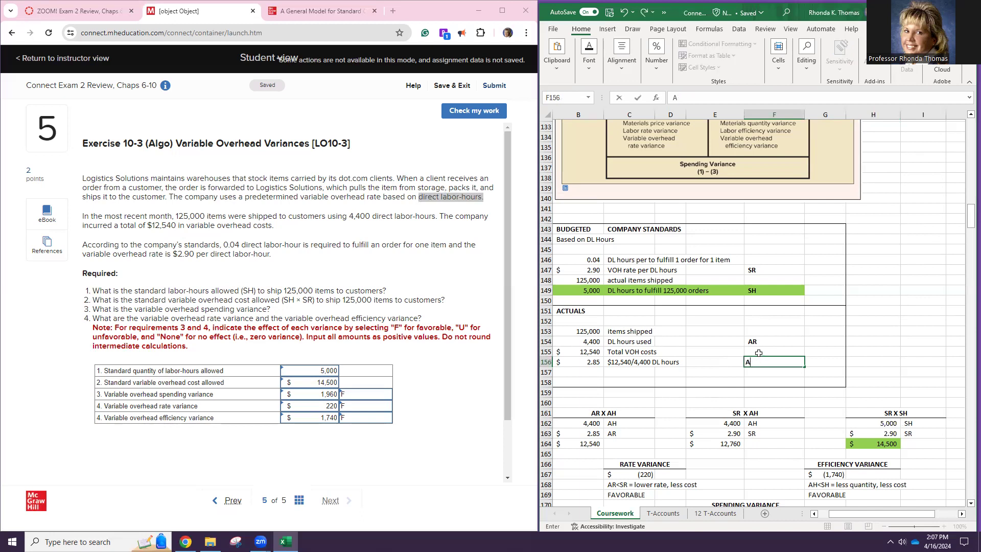
key("Up")
key("Up")
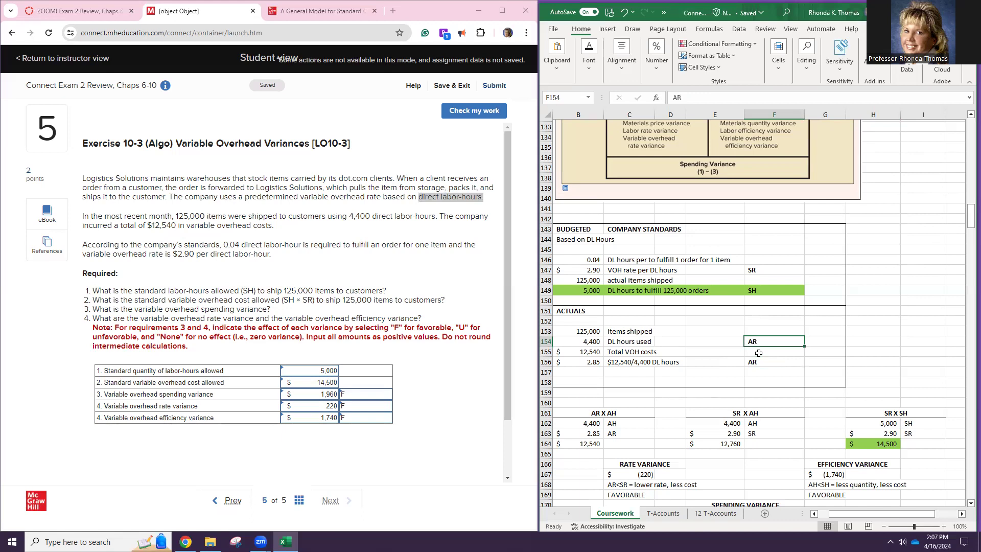
type("AH")
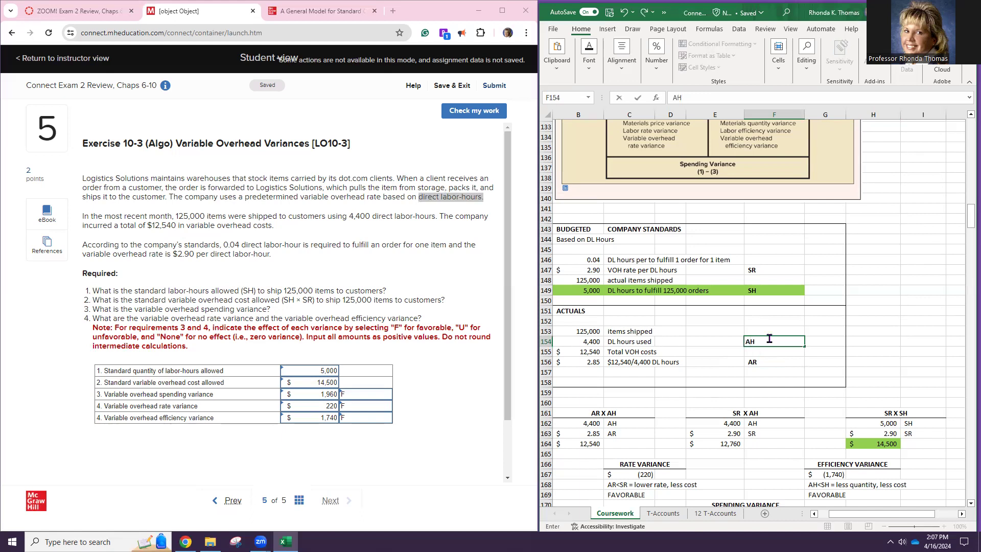
key("Return")
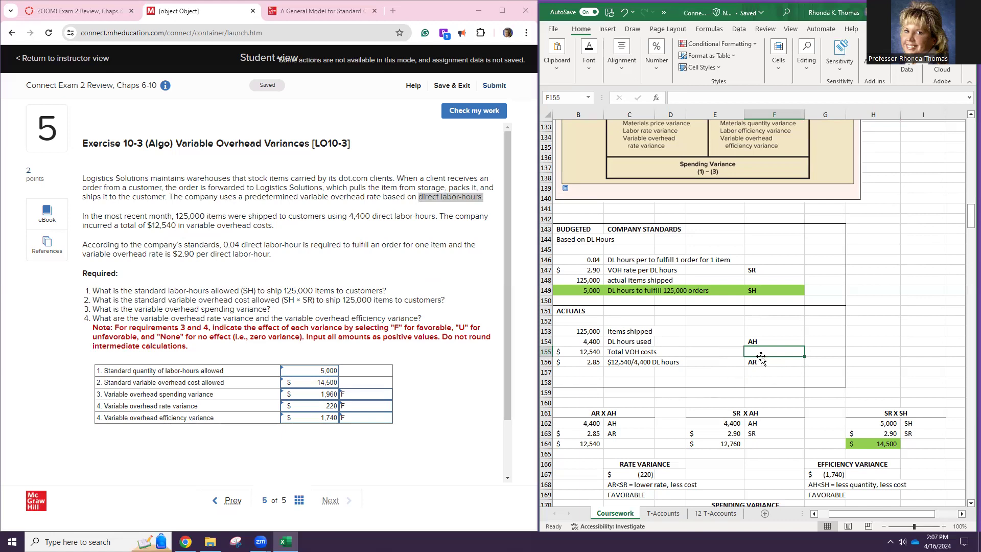
Step: Review the actual variable overhead costs in B155, the hours used in B154 and the actual rate formula in B156
left_click(591, 353)
left_click(590, 341)
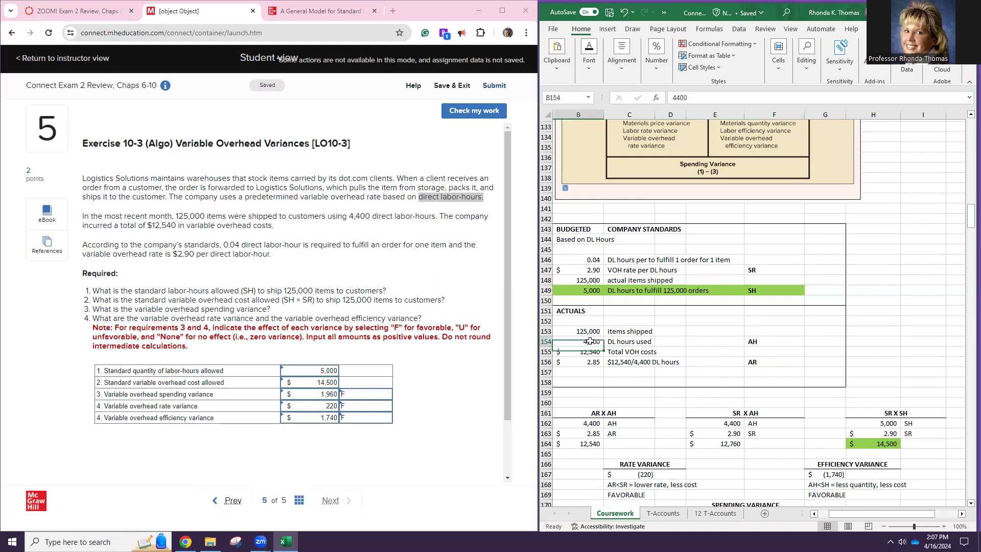
left_click(579, 361)
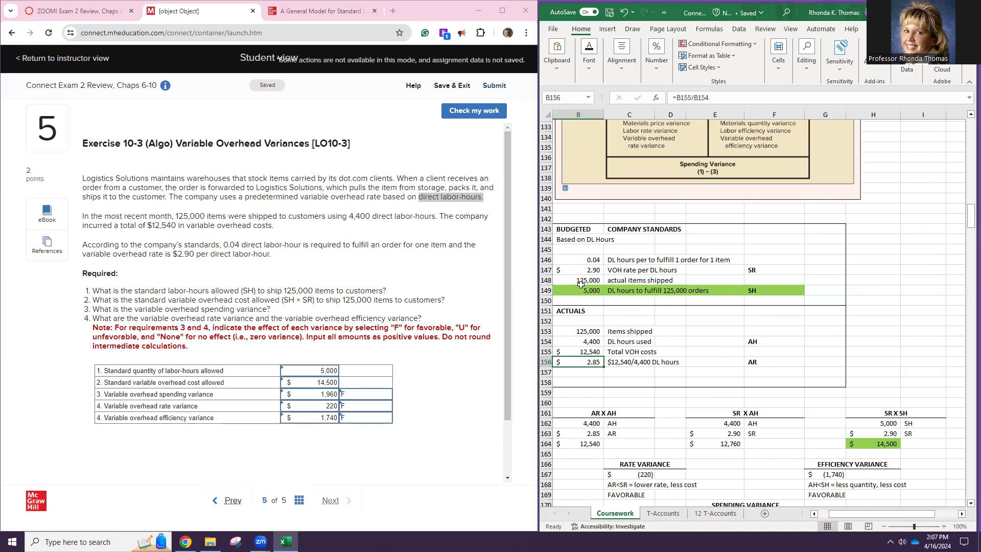
left_click(576, 342)
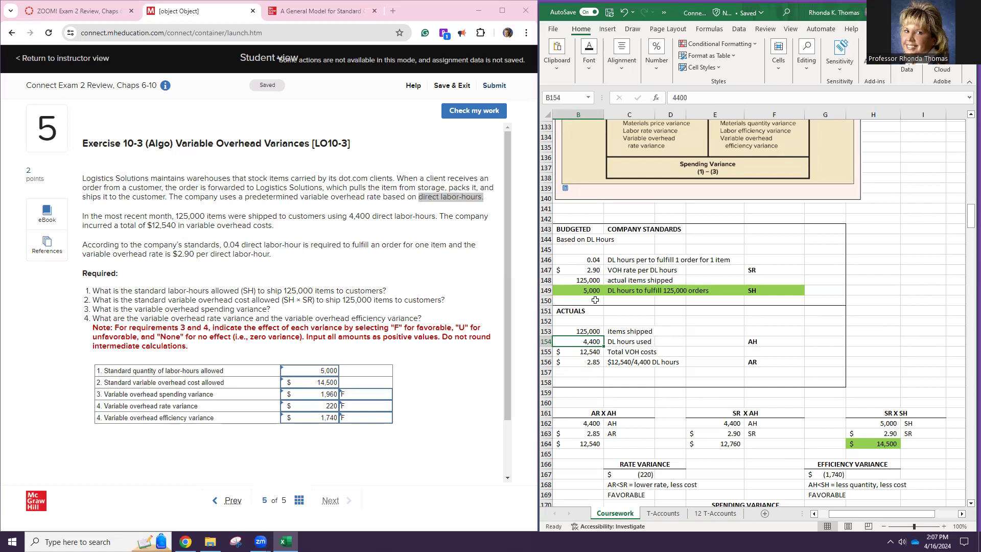
Step: Fill the actual DL hours row B154:F154 and the standard variable overhead rate row B147:F147 with light green
left_click_drag(598, 342, 757, 347)
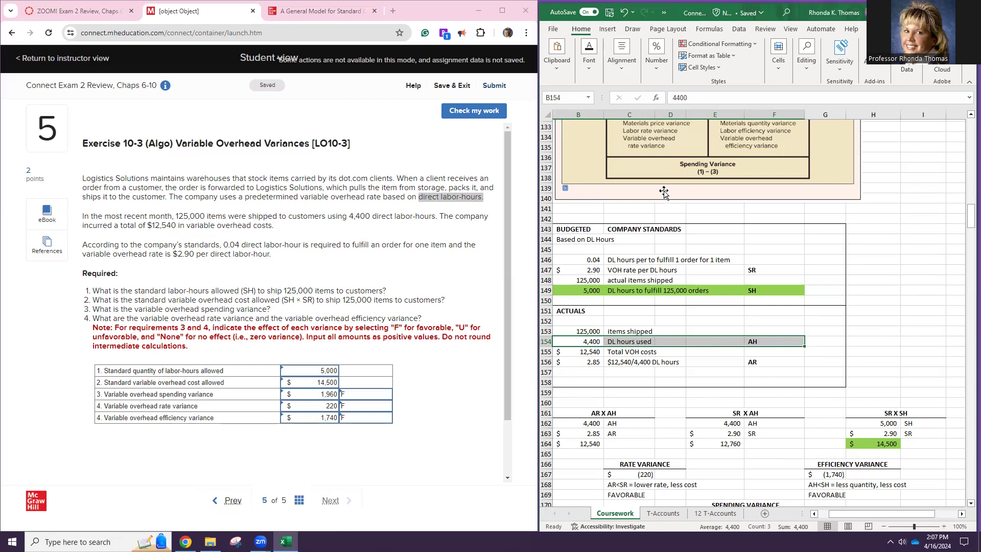
left_click(590, 64)
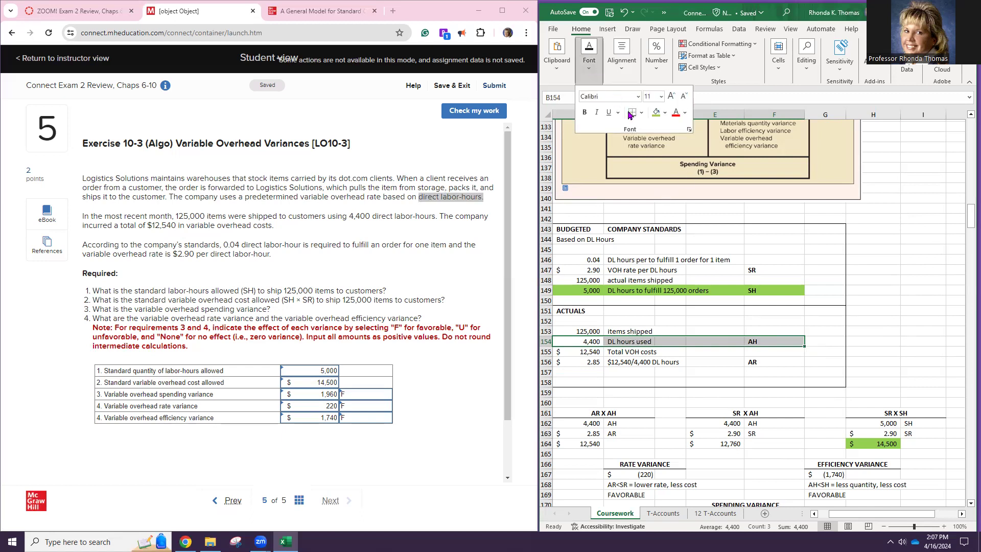
left_click(657, 113)
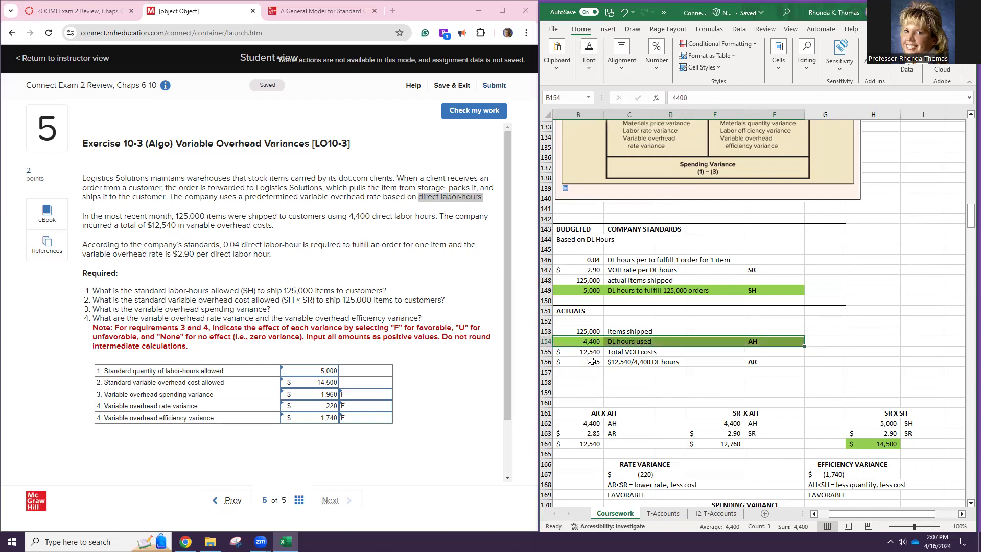
left_click_drag(589, 269, 802, 271)
left_click(598, 71)
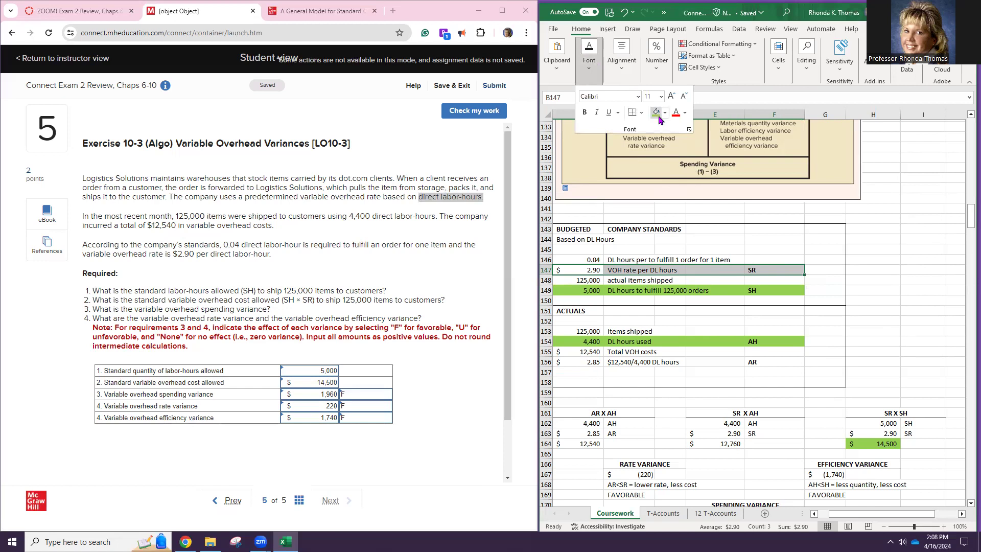
left_click(657, 116)
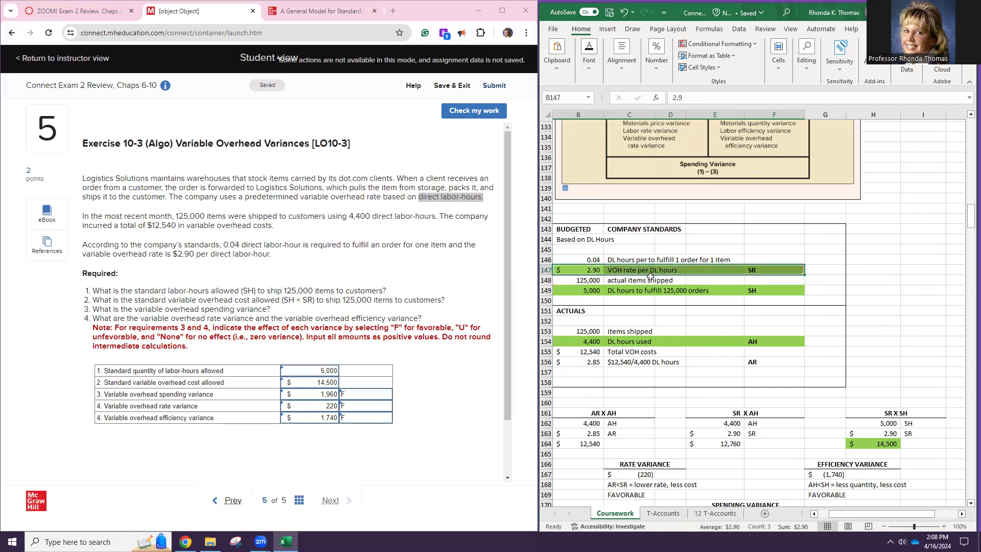
Step: Fill the actual cost per DL hour row B156:F156 with light green
left_click(591, 362)
left_click_drag(591, 362, 761, 362)
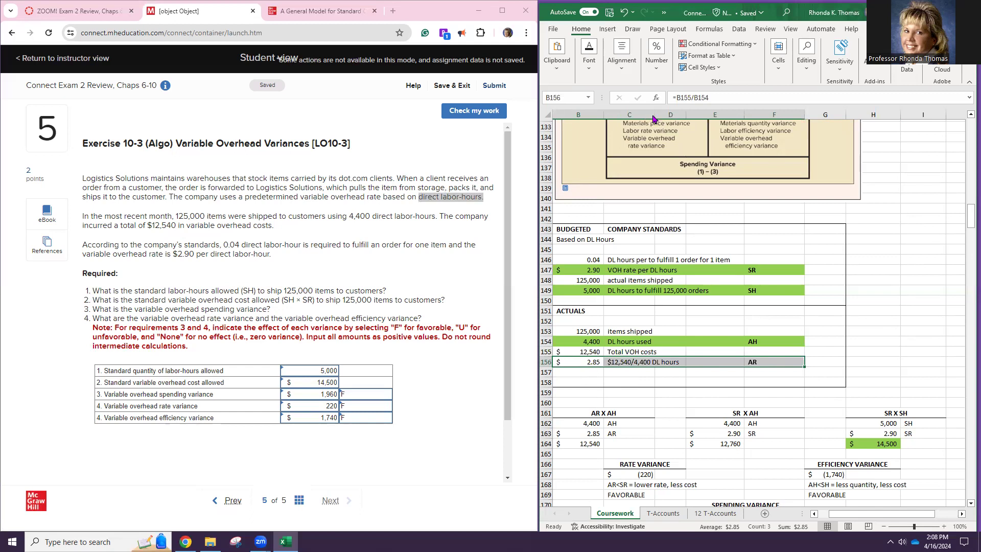
left_click(595, 73)
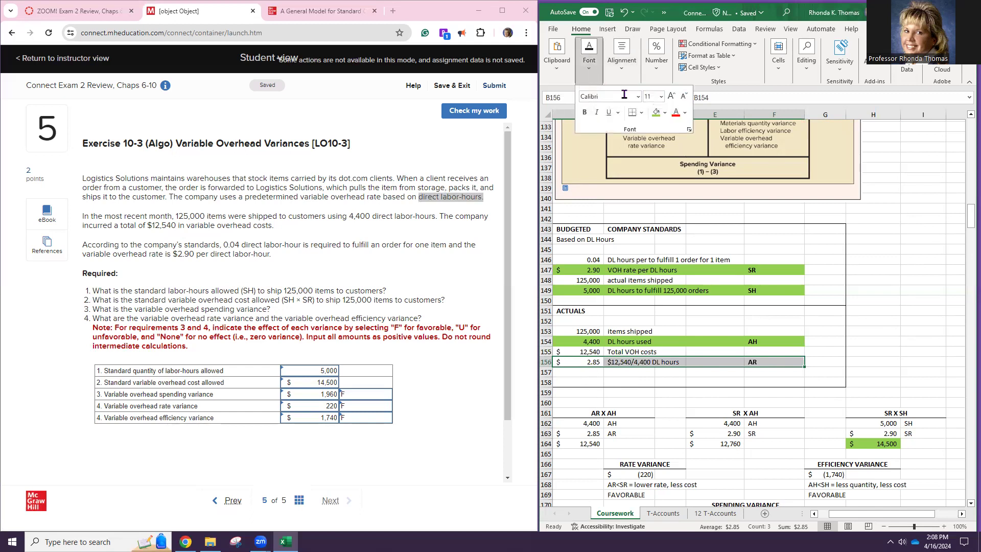
left_click(655, 112)
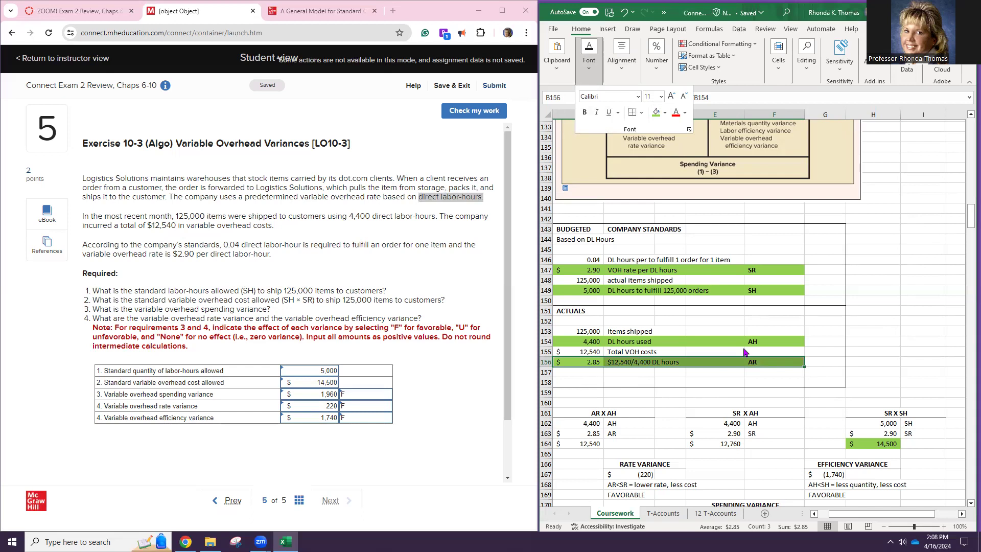
Step: Reorder the three row 161 headings to read AH X AR, AH X SR and SH X SR
scroll(731, 414, "down", 3)
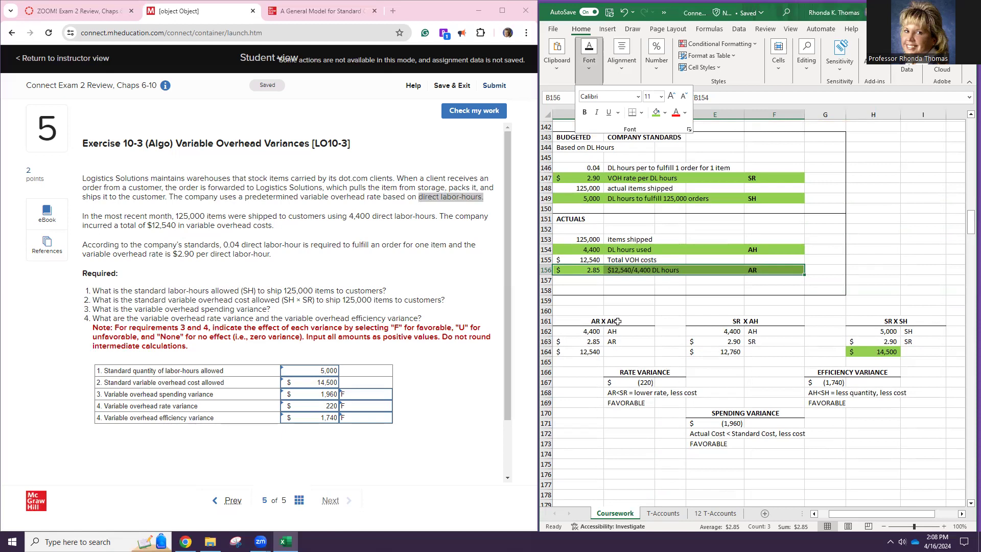
scroll(613, 321, "up", 9)
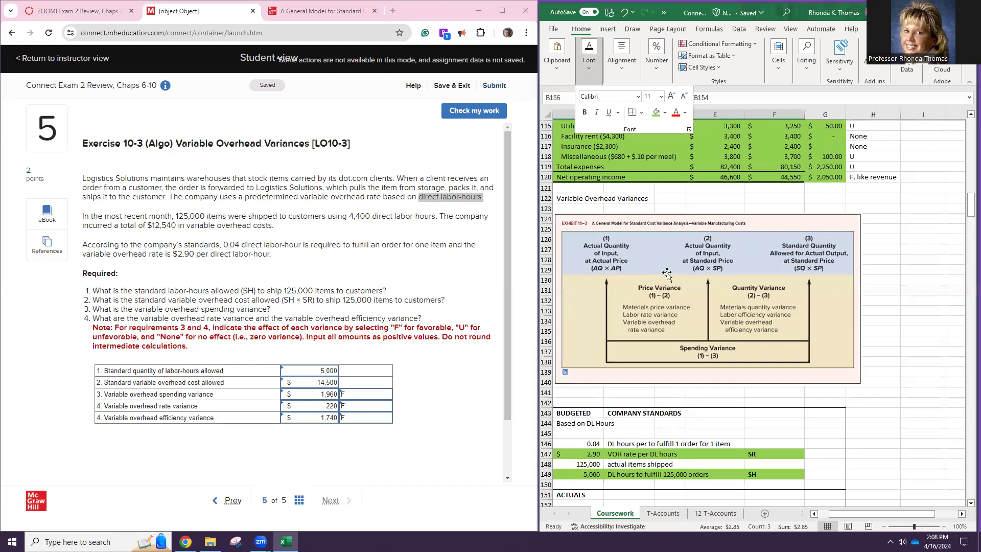
scroll(710, 352, "down", 6)
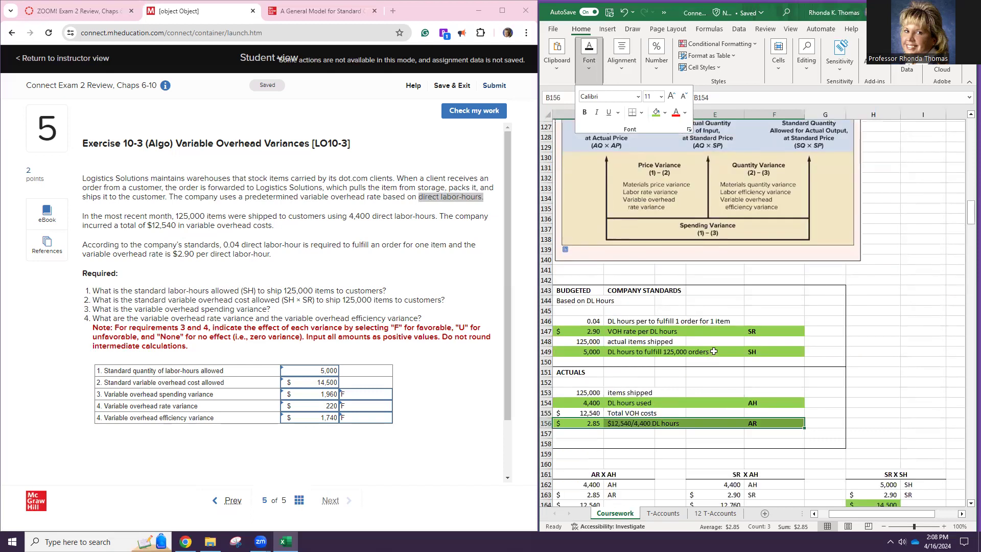
left_click(648, 412)
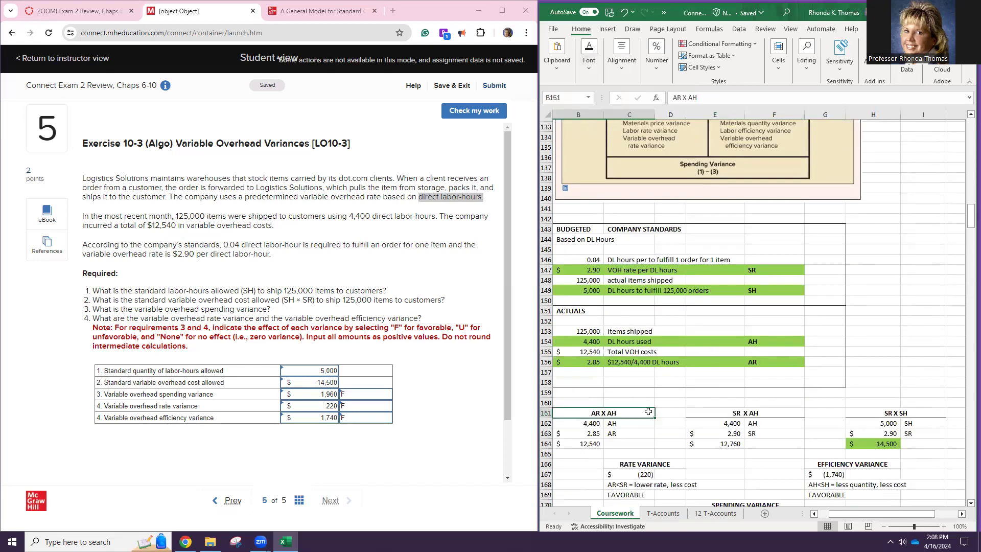
type("AH")
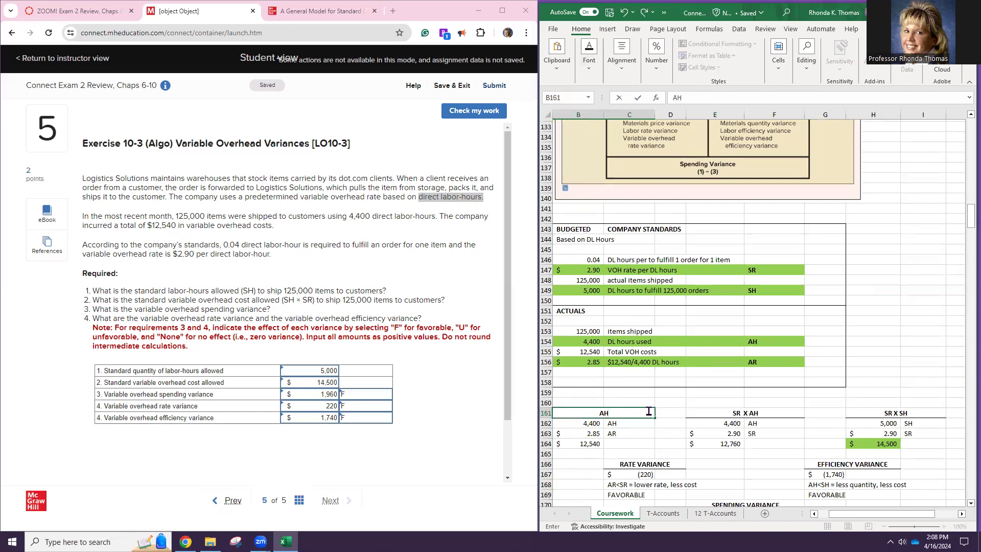
type(" X AR")
left_click(716, 413)
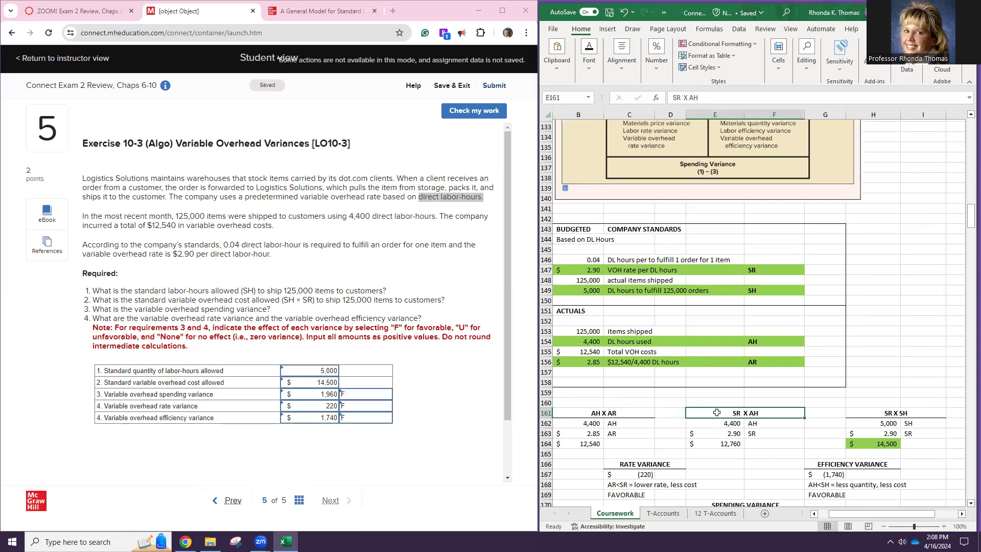
type("A")
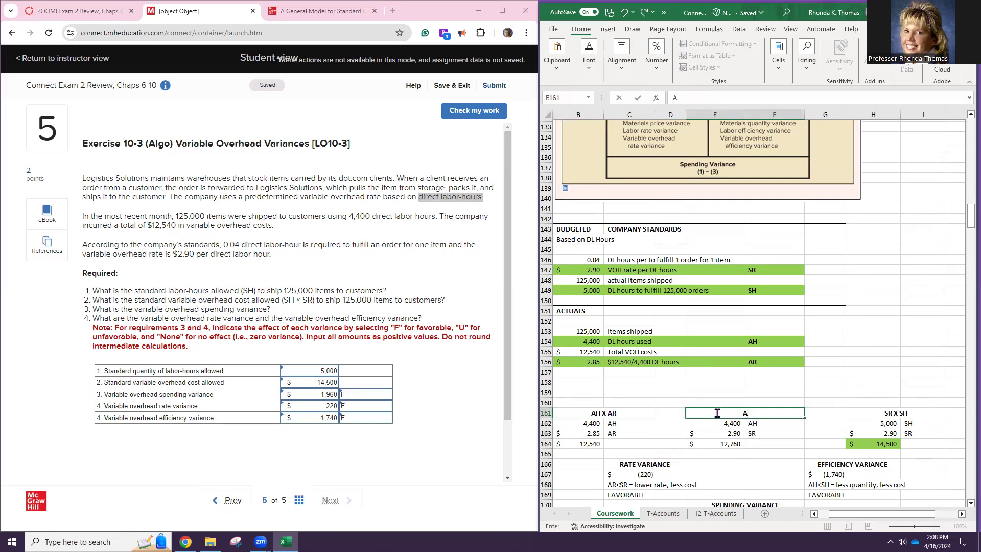
type("H X SR")
left_click(860, 412)
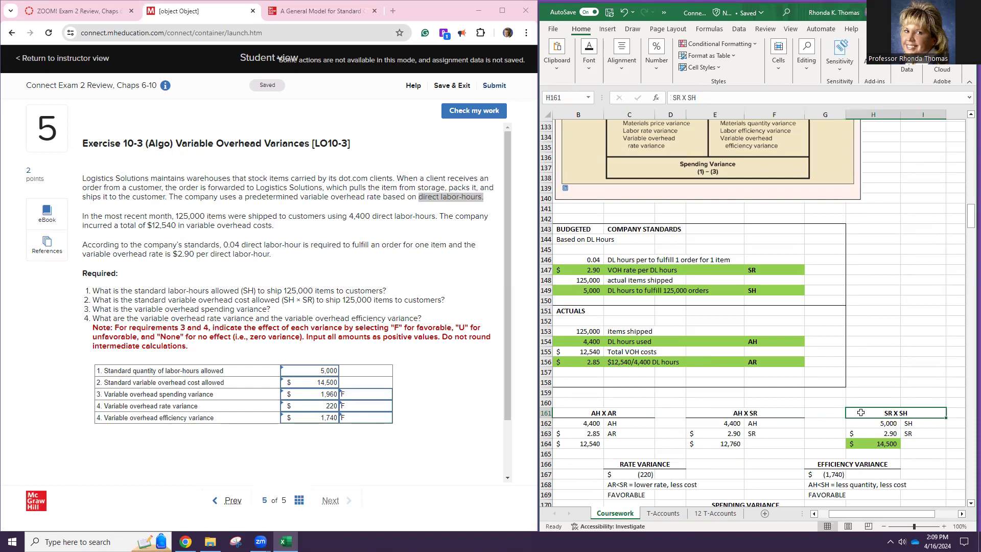
type("SH X SR")
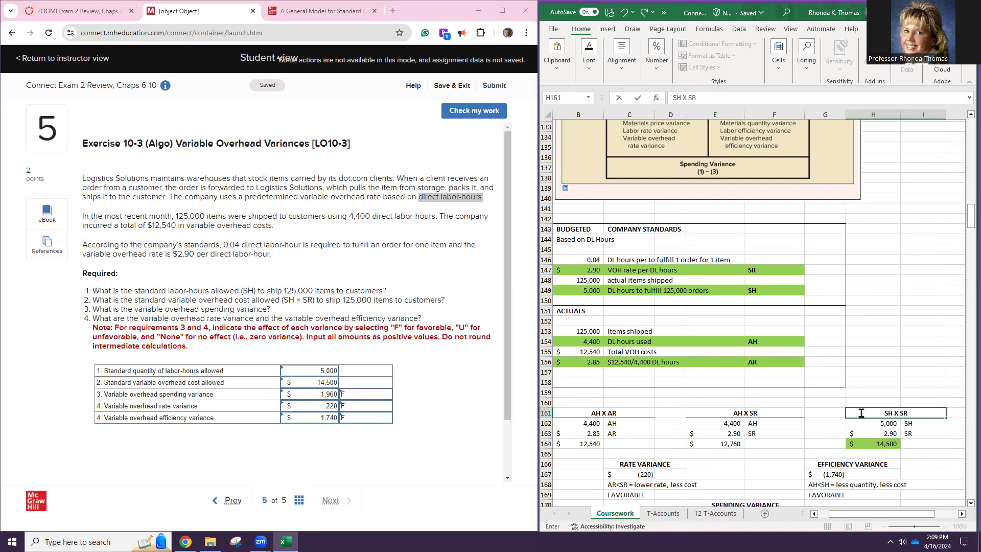
Step: Review the general variance model against the AH X AR column, examining the hours in B162 and the total's formula in B164
scroll(830, 335, "up", 3)
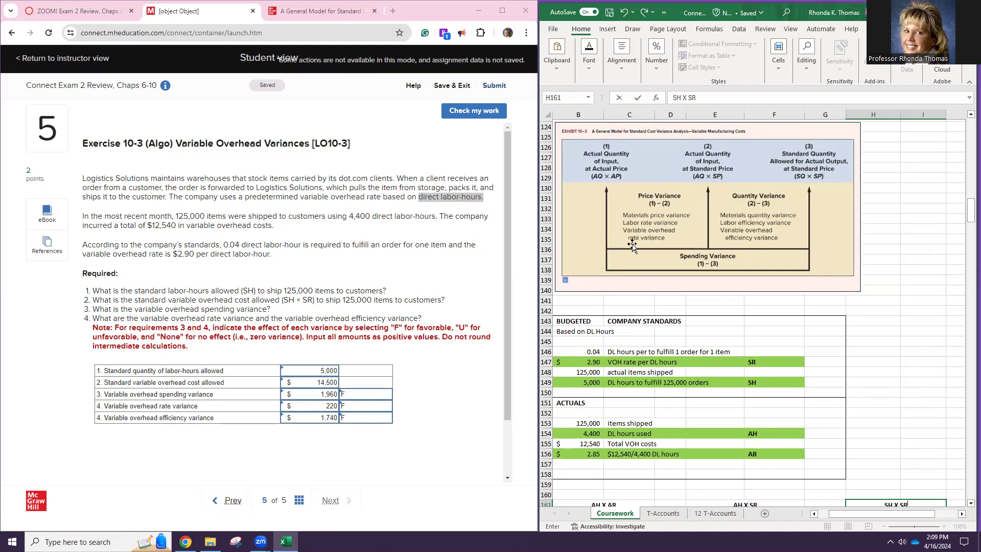
scroll(635, 332, "down", 4)
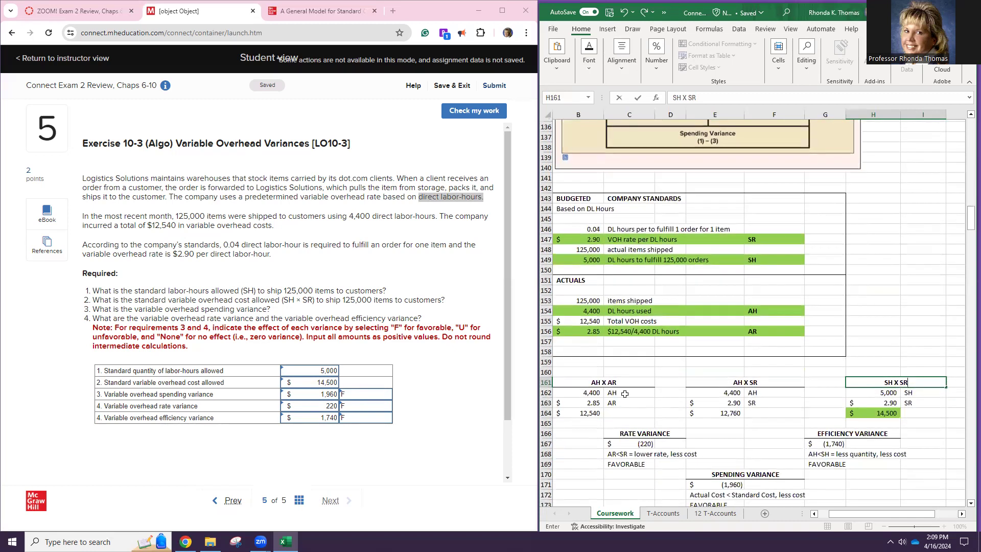
left_click(589, 393)
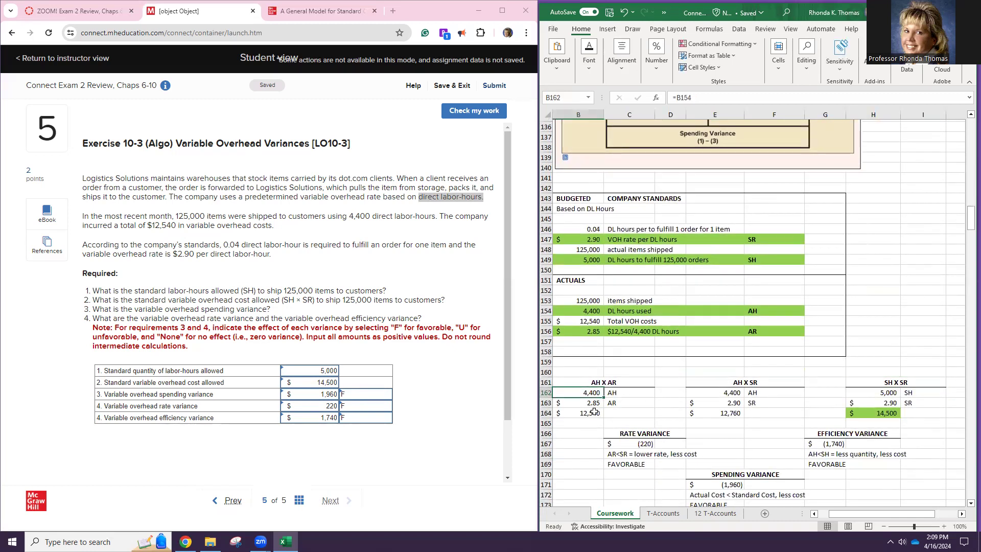
double_click(594, 412)
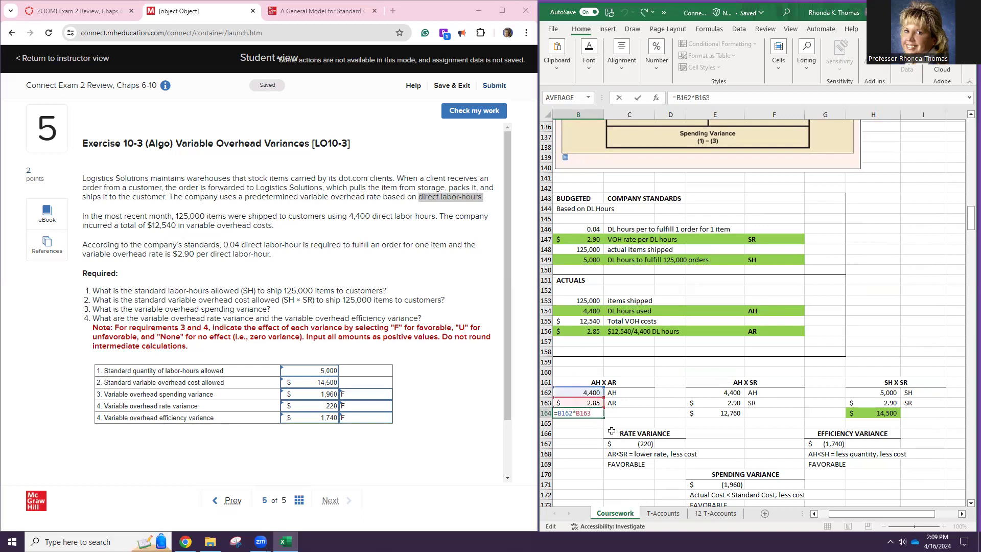
key("Return")
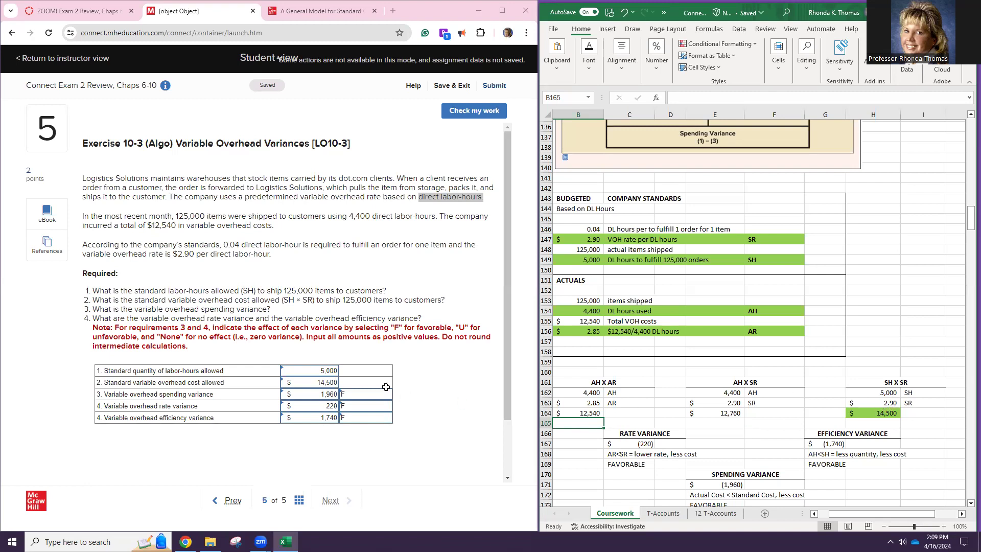
Step: Compare the standard variable overhead cost answer in question 5 with the SH X SR hours, rate and total in H162:H164
left_click(310, 383)
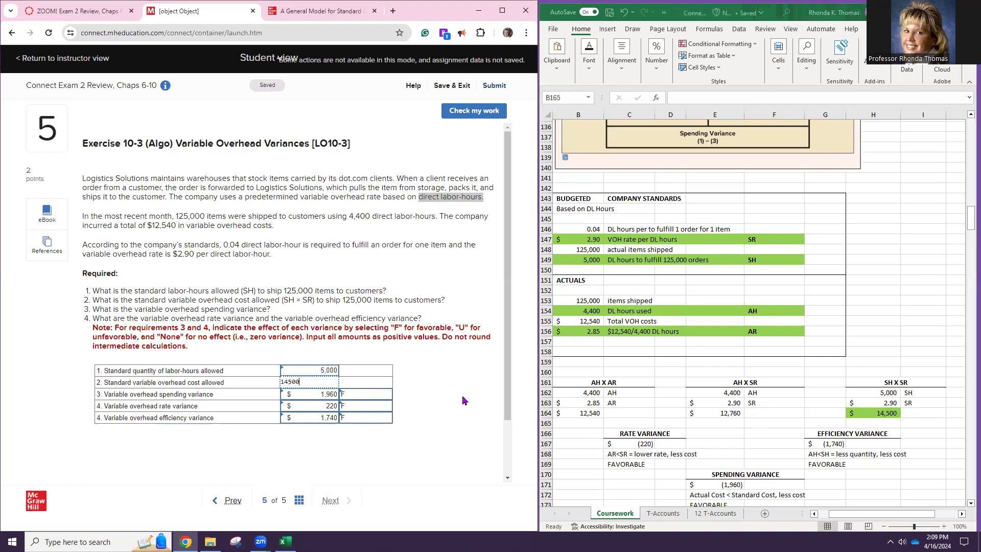
key("Tab")
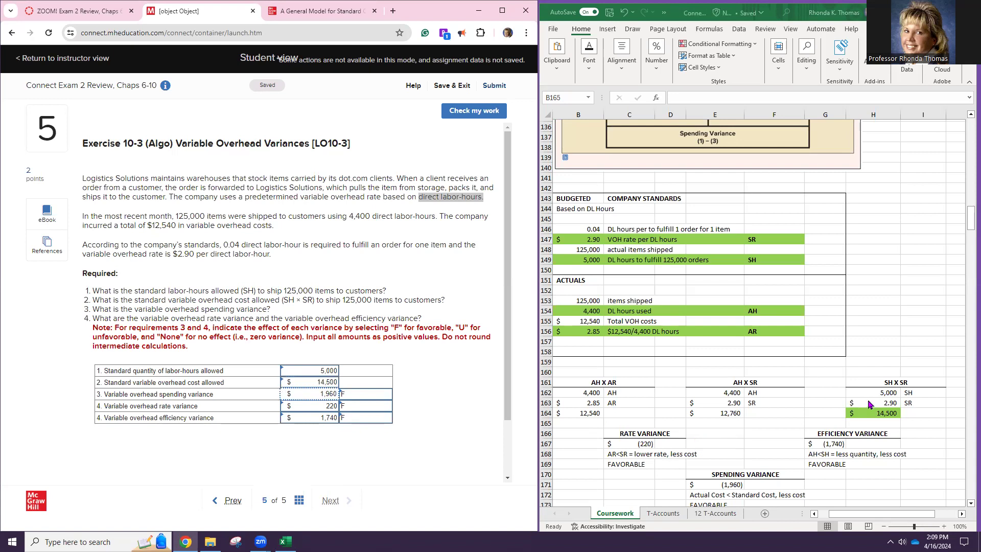
left_click(868, 393)
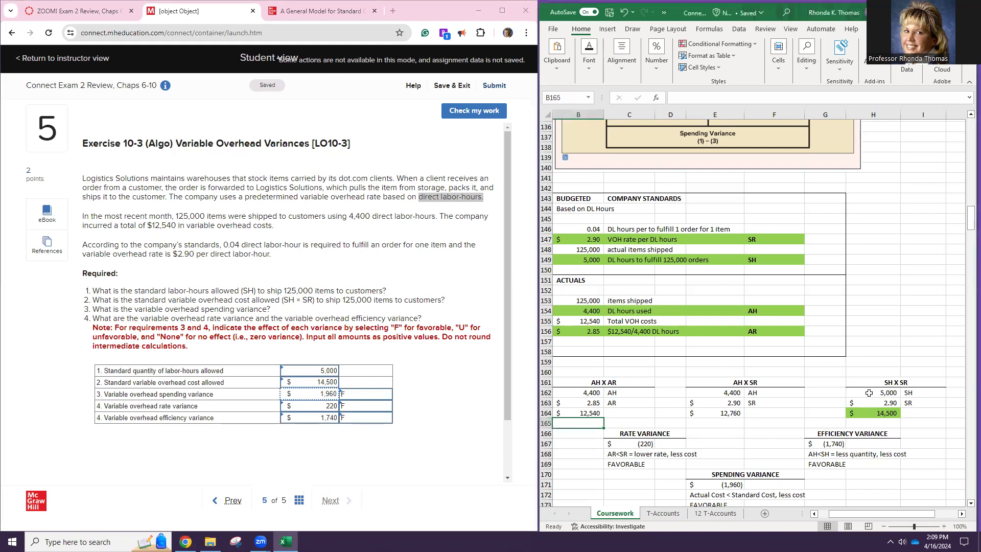
left_click(869, 392)
left_click(875, 403)
left_click(875, 414)
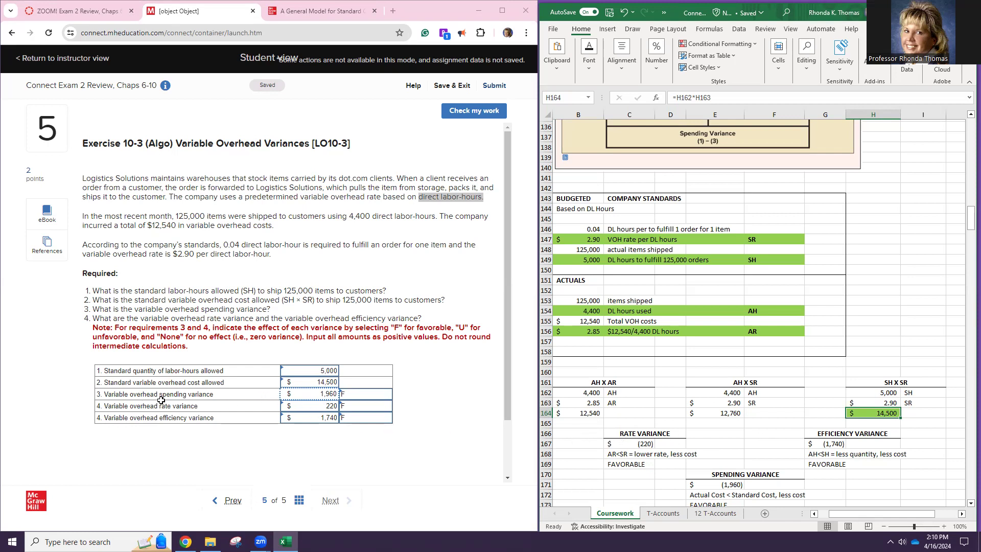
Step: Add the calculation note 12,540-14,500 in E174 beneath the spending variance
left_click(729, 486)
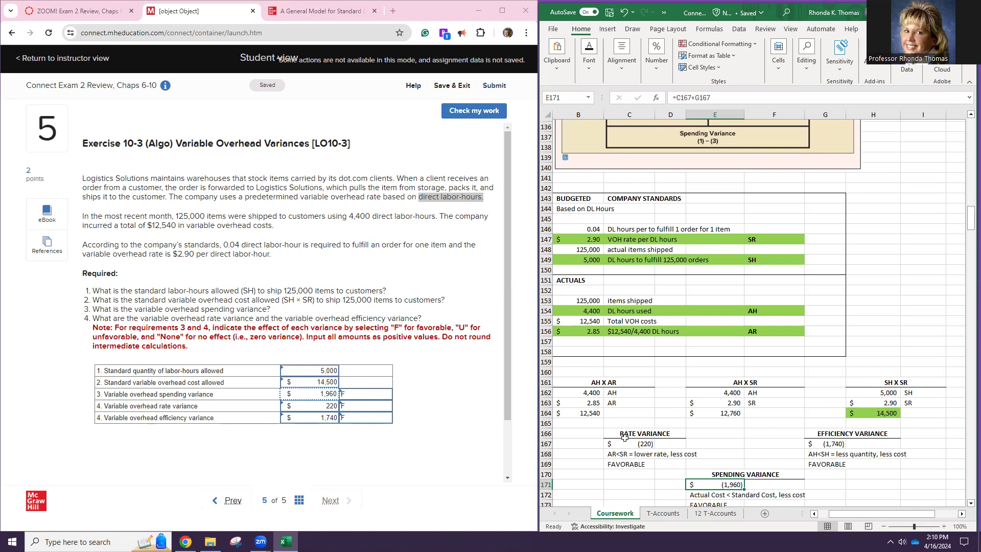
scroll(682, 482, "down", 2)
left_click(703, 455)
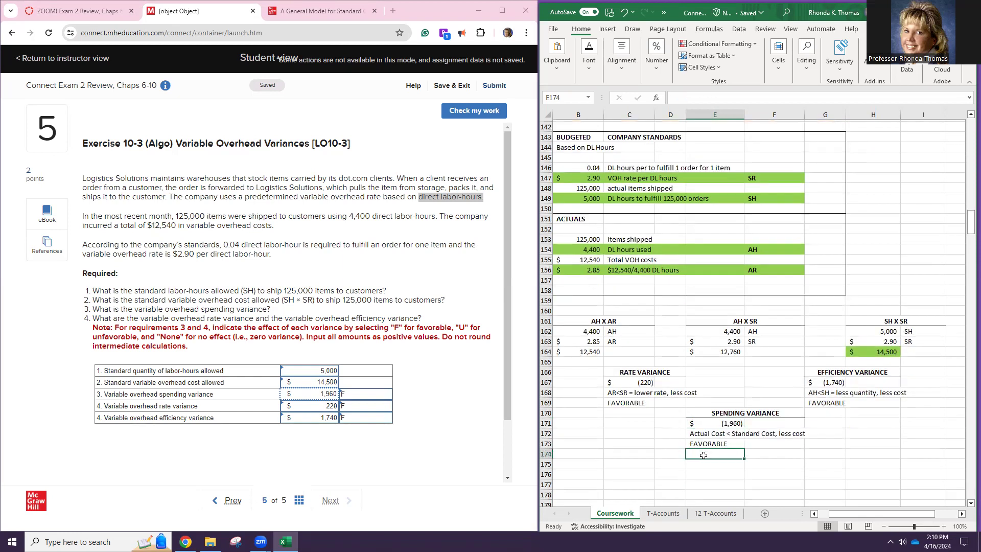
type("12,5")
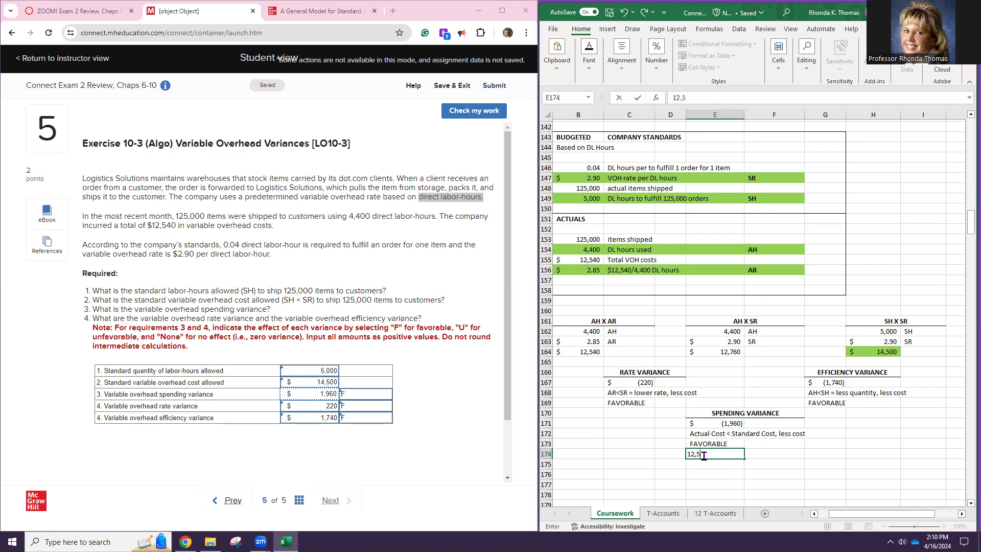
type("420-0")
type("00")
left_click(706, 454)
key("BackSpace")
key("Return")
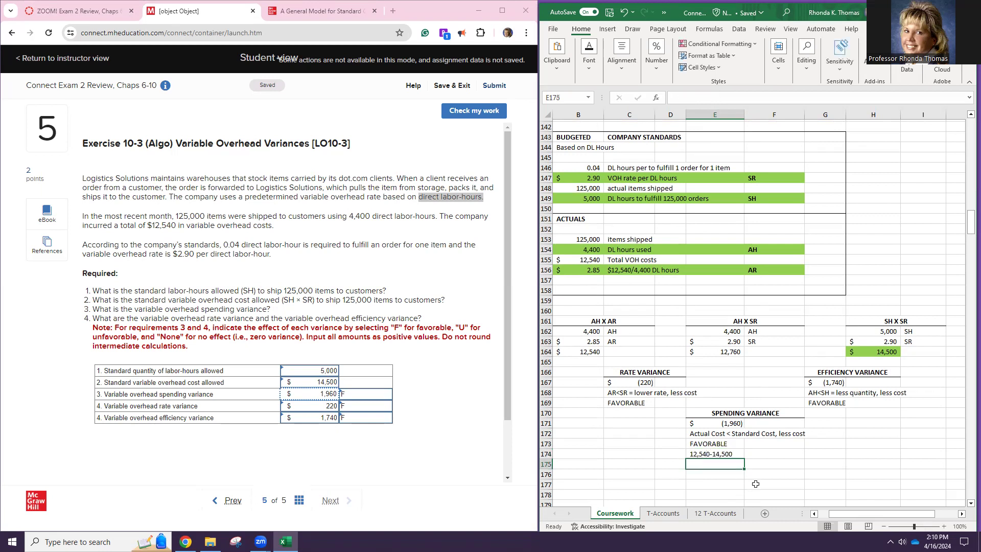
Step: Add the calculation notes 12,540-12,760 in C170 under the rate variance and 12,760 - 14,500 in H170 under the efficiency variance
left_click(633, 413)
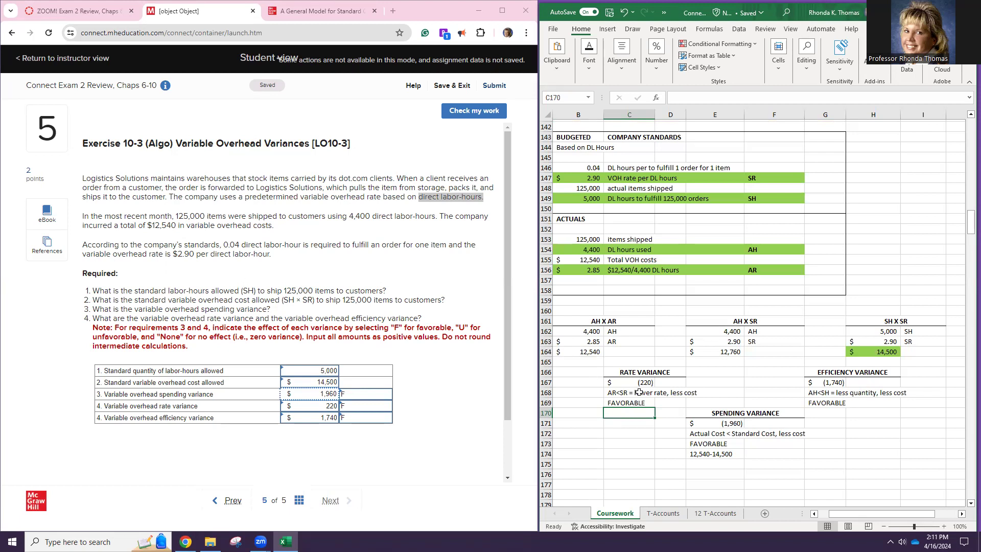
type("12,540-12,760")
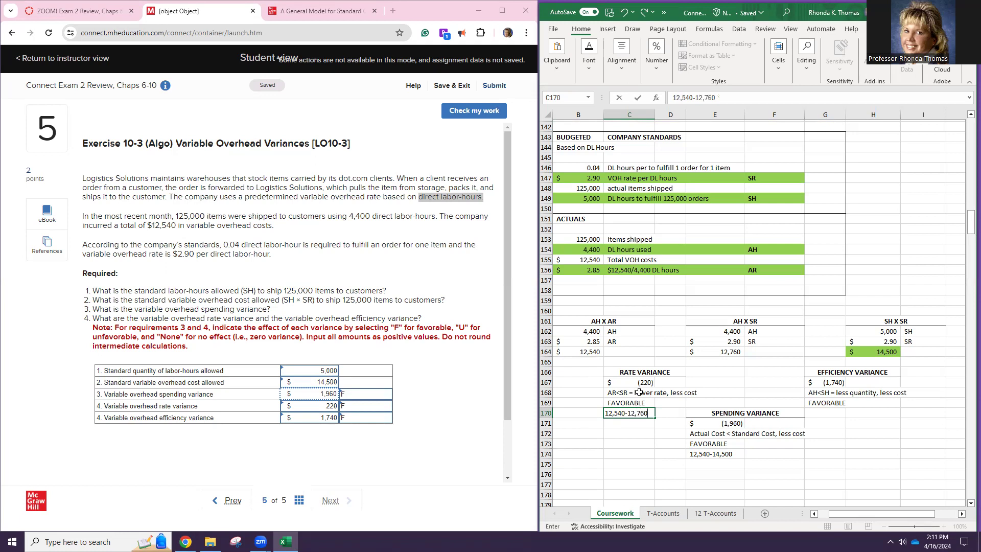
key("Return")
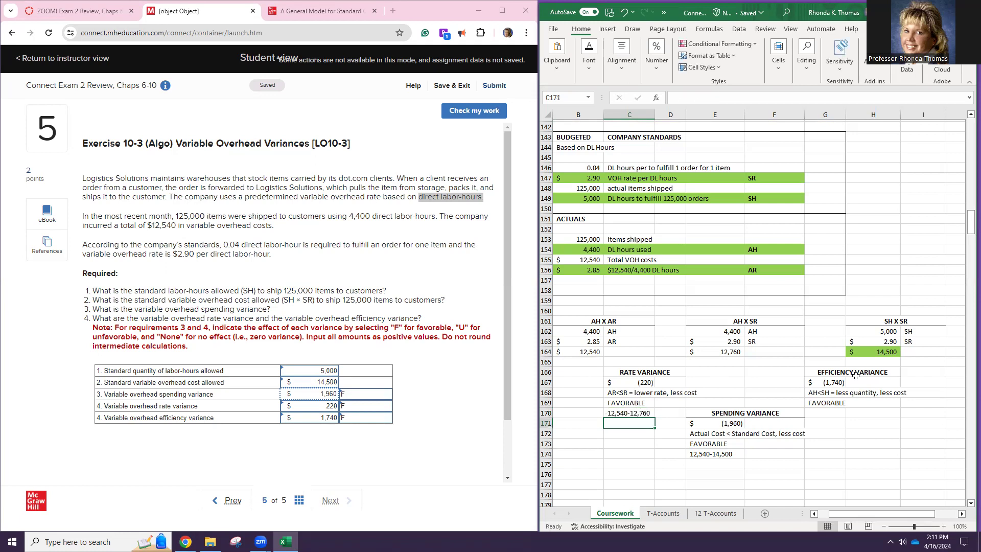
left_click(857, 413)
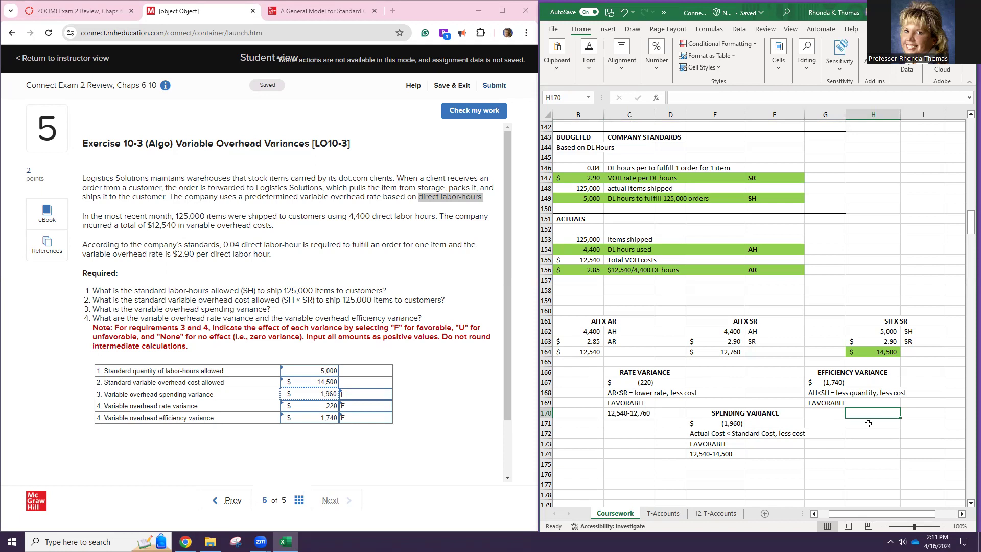
type("12,760 - 14,500")
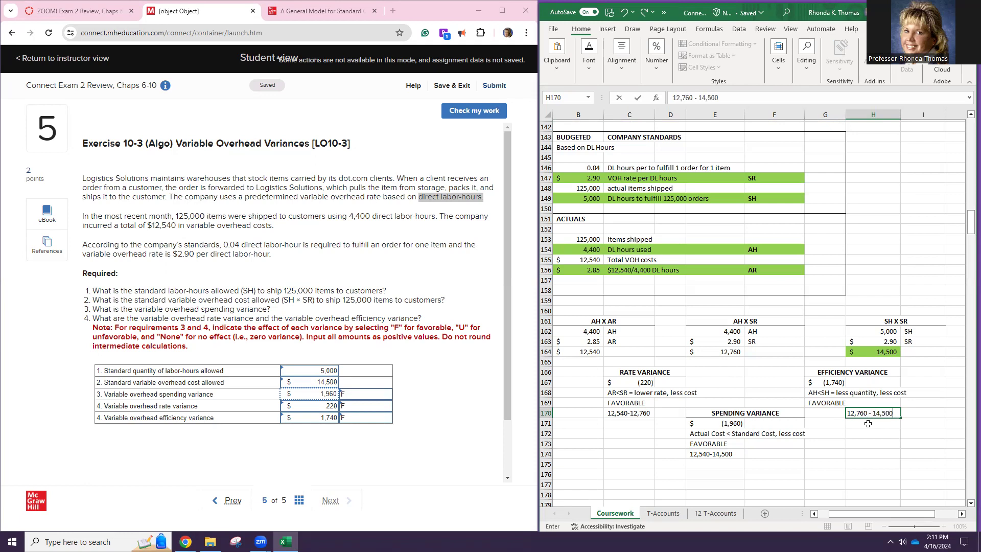
key("Return")
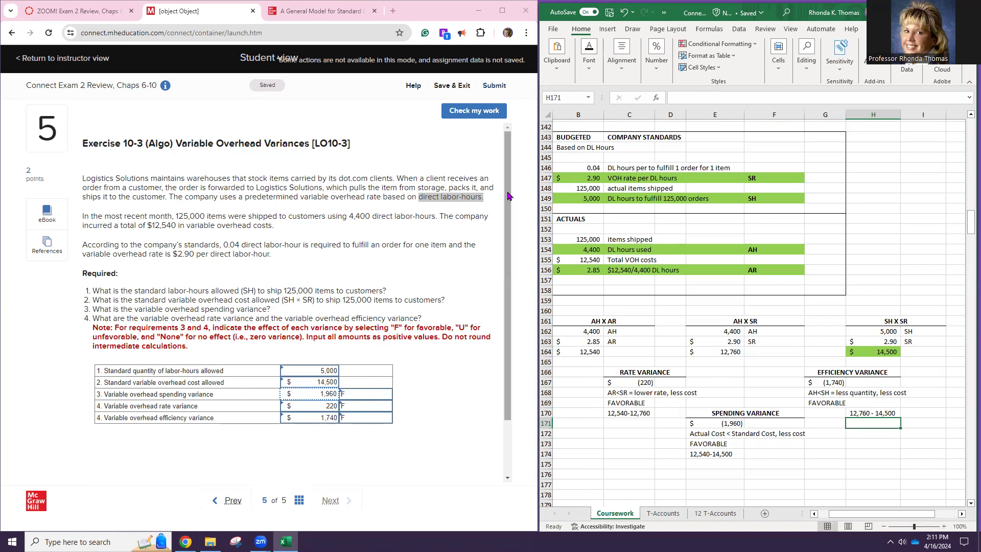
Step: Check the work for question 5 in Connect, review the marked answers, and return to the Excel worksheet
left_click(486, 116)
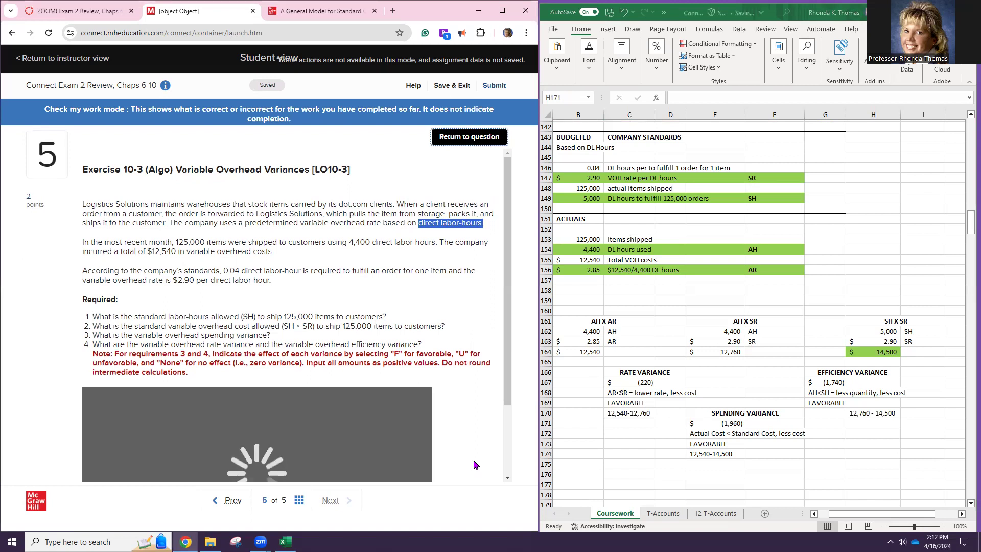
scroll(465, 416, "down", 1)
scroll(466, 414, "down", 2)
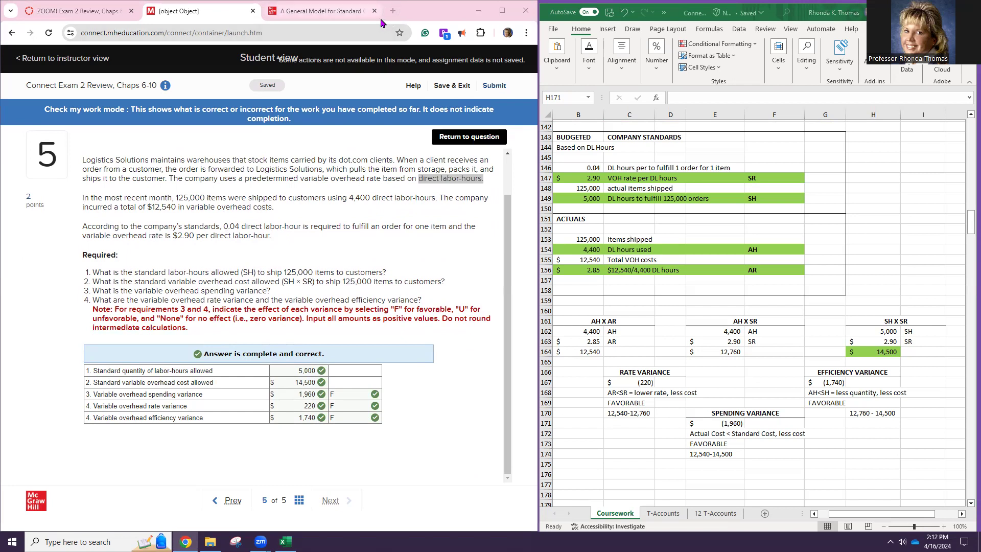
mouse_move(377, 22)
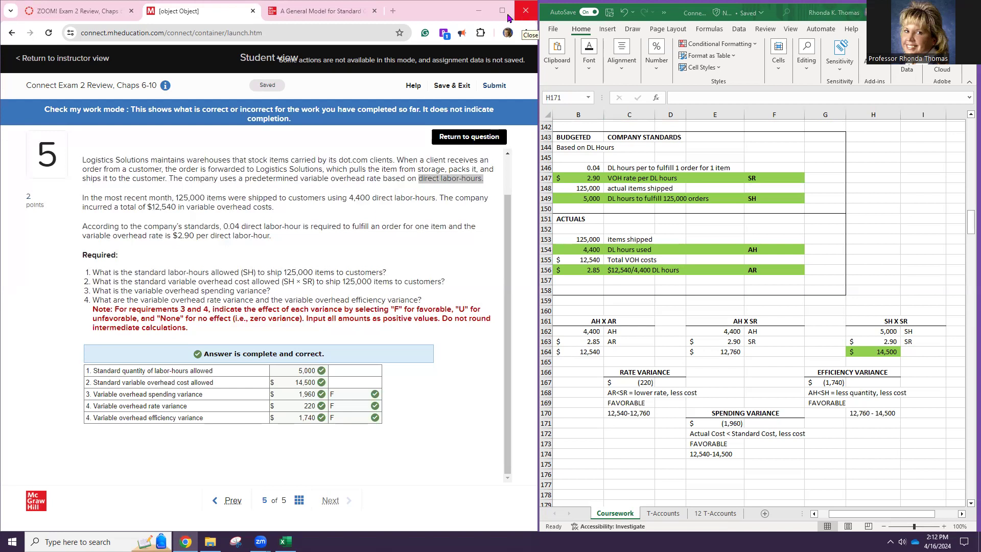
left_click(874, 255)
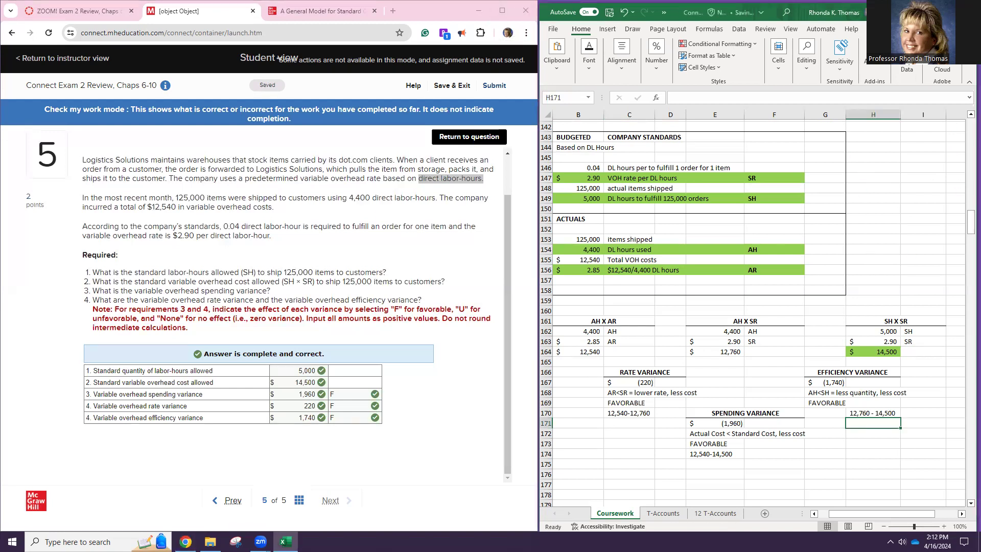